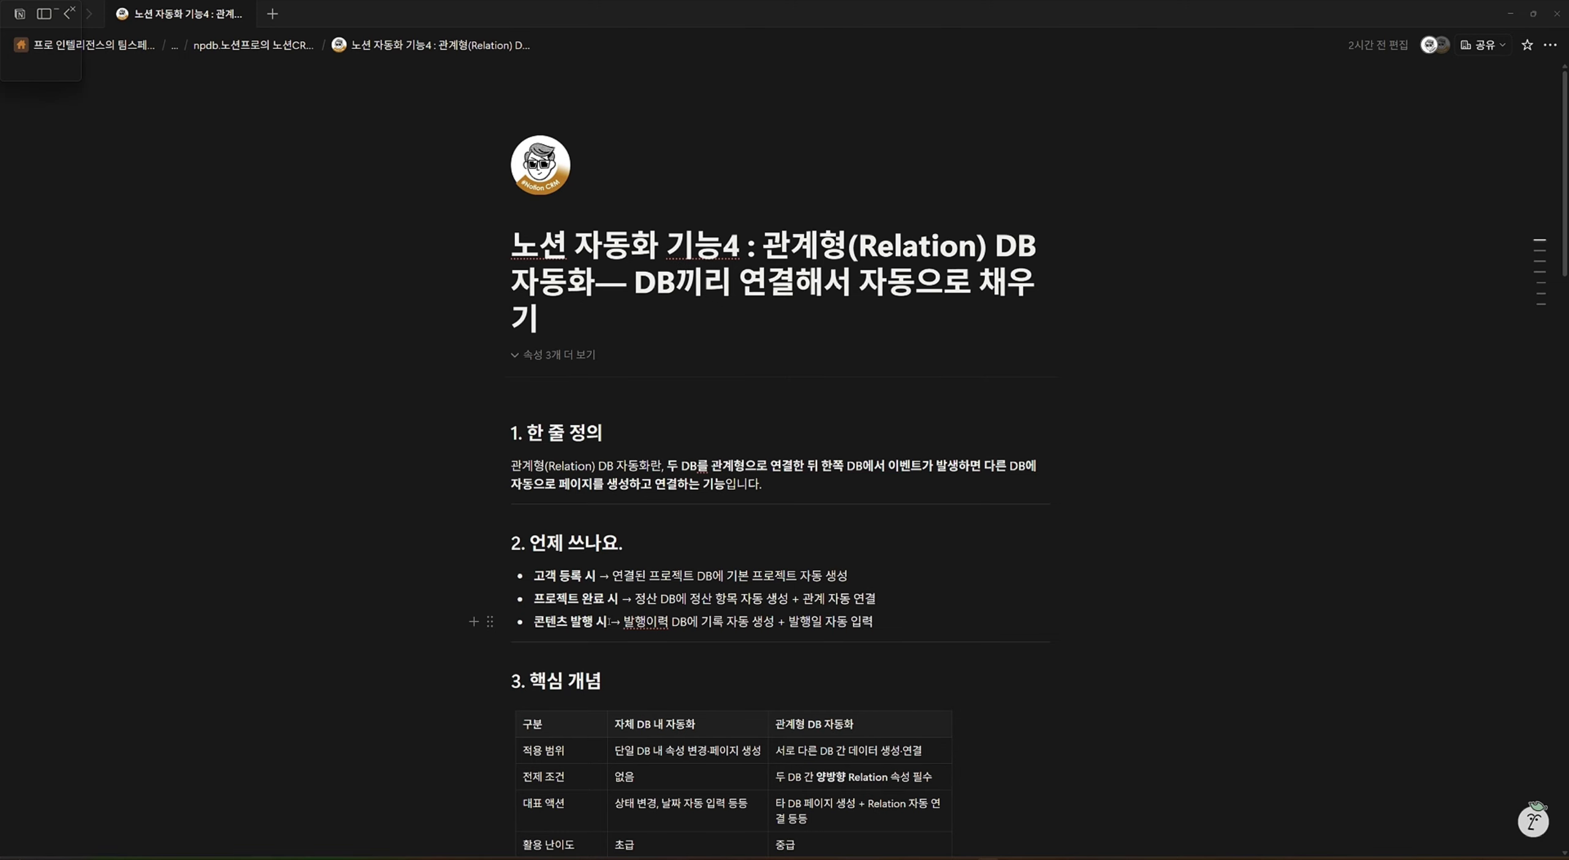
# Read the page's definition, use cases, core concept comparison table and key points on relation database automation.
pyautogui.scroll(-2, 608, 621)
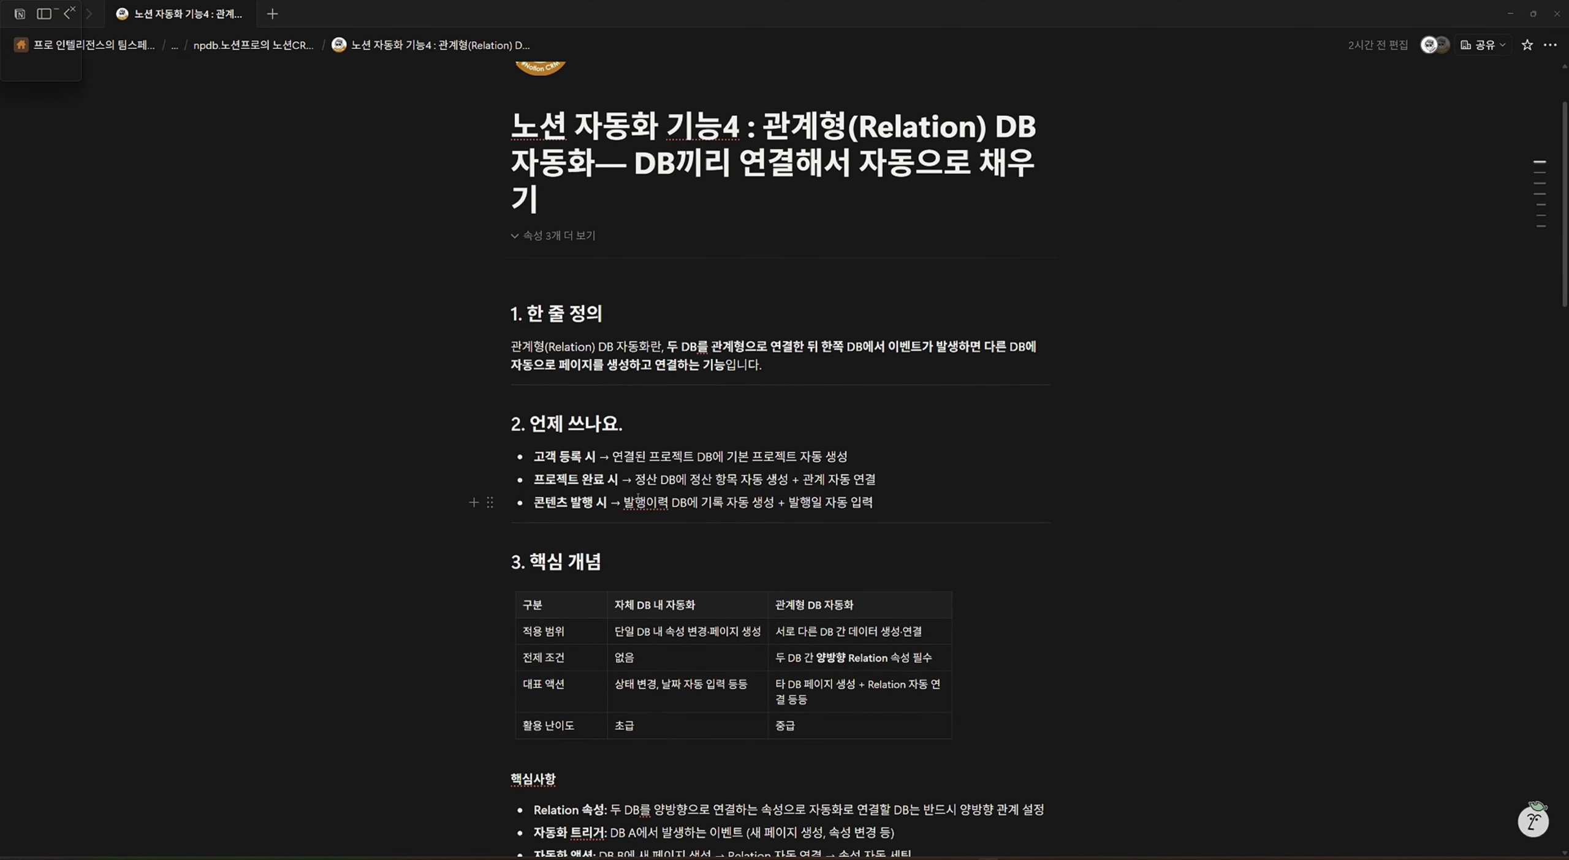
pyautogui.scroll(-4, 638, 498)
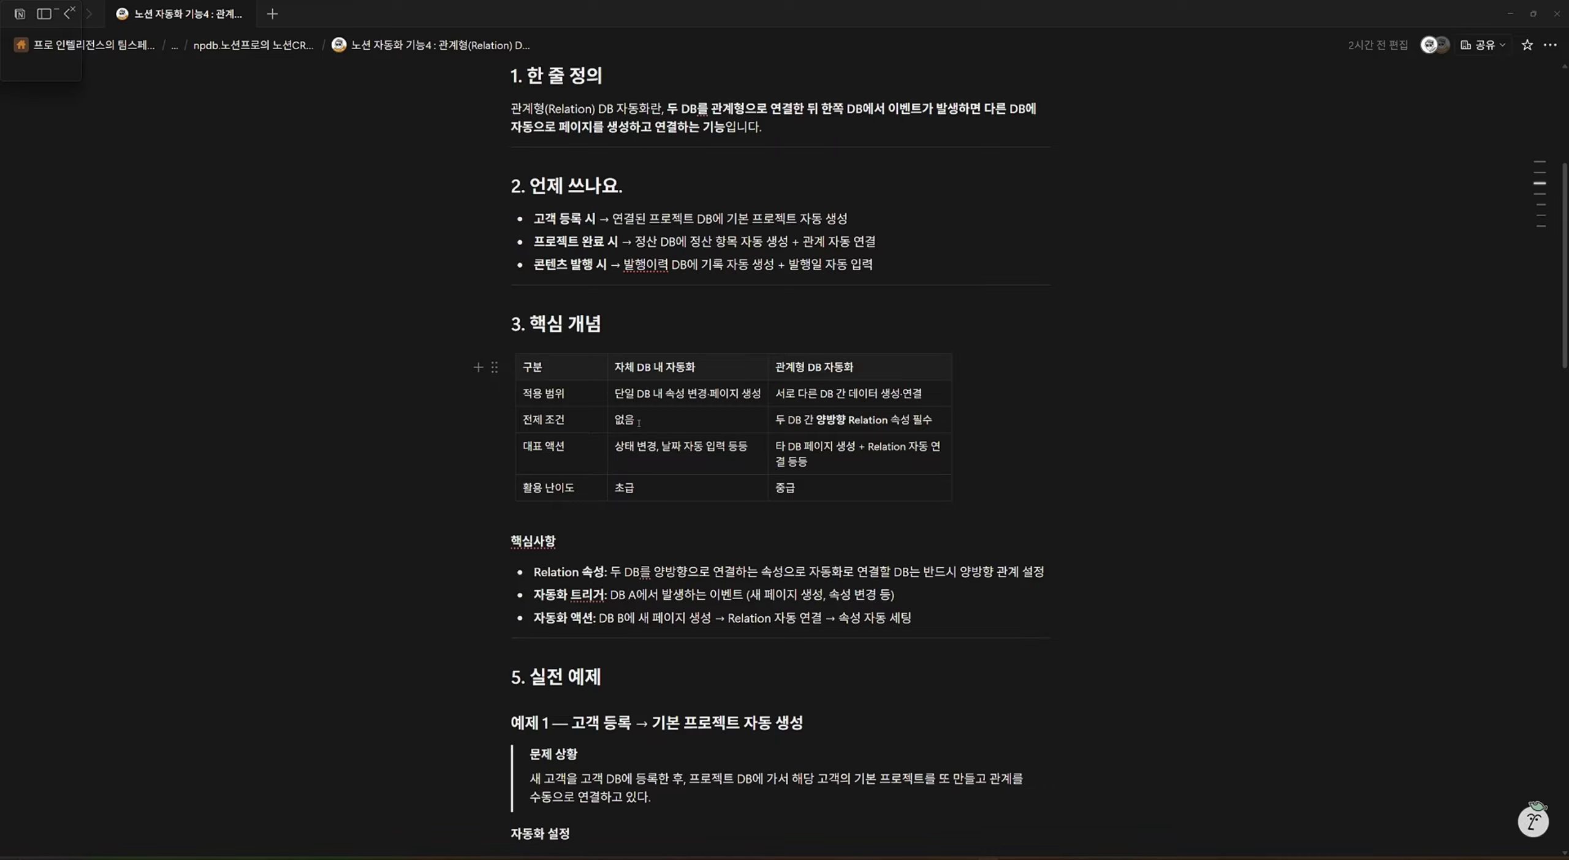
pyautogui.moveTo(637, 487); pyautogui.dragTo(647, 370)
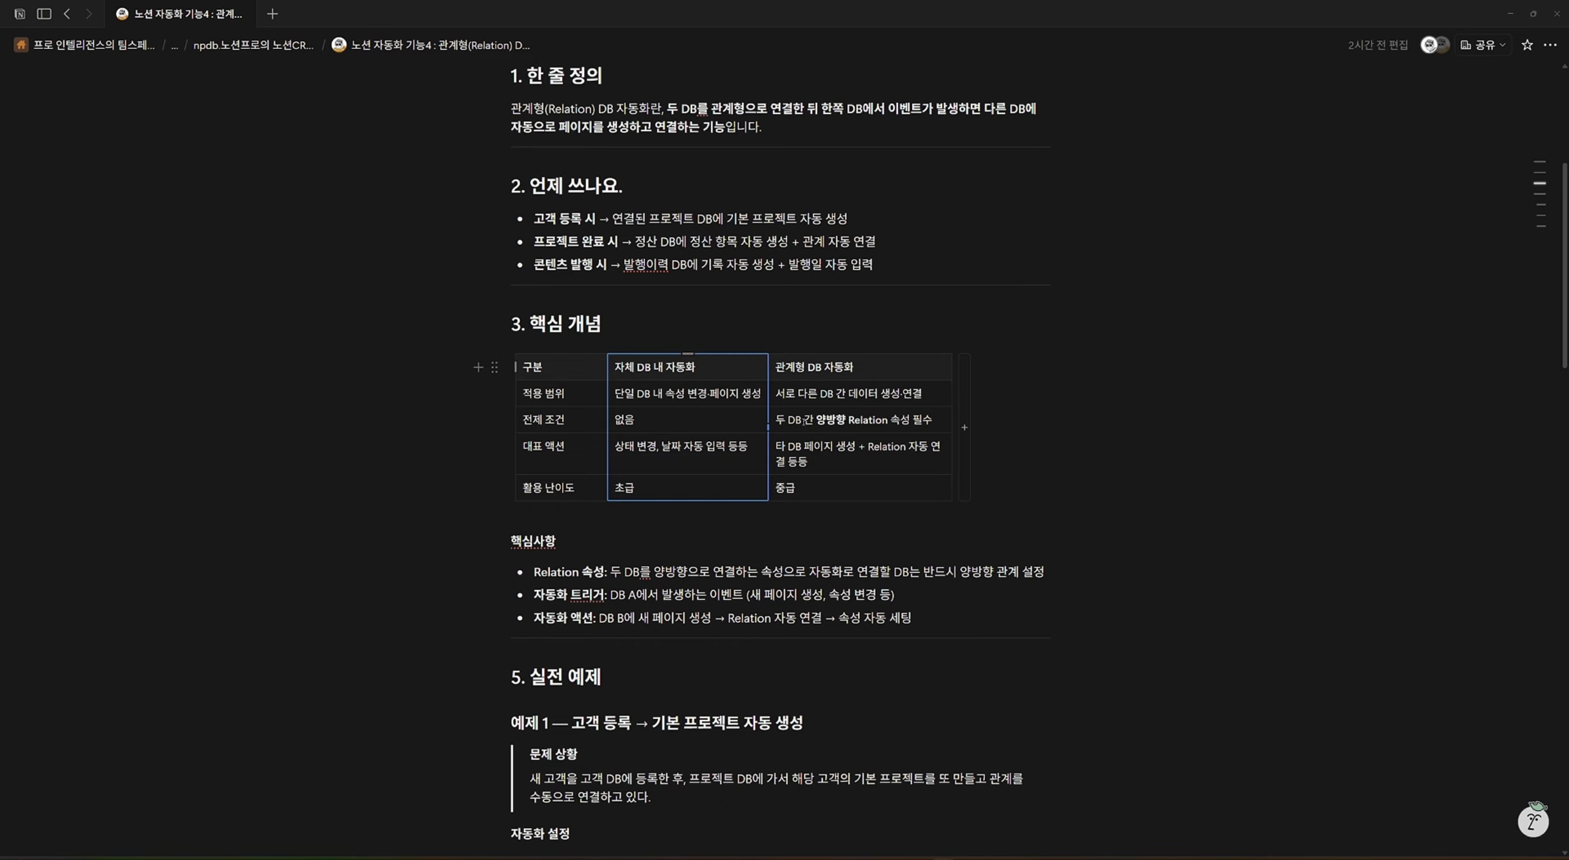
pyautogui.scroll(-4, 778, 429)
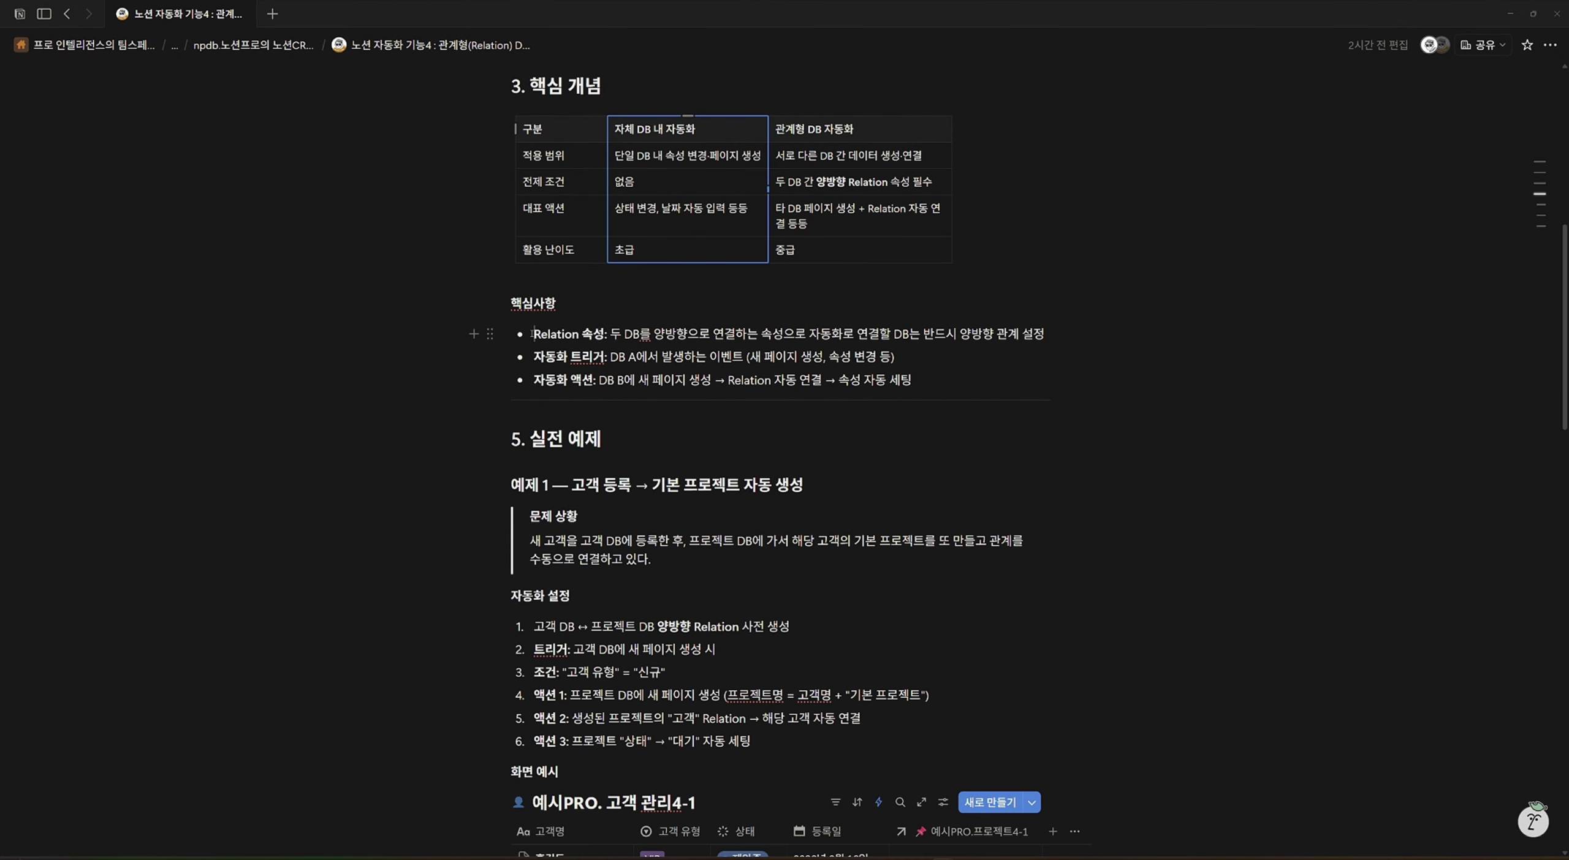
pyautogui.moveTo(533, 334); pyautogui.dragTo(951, 382)
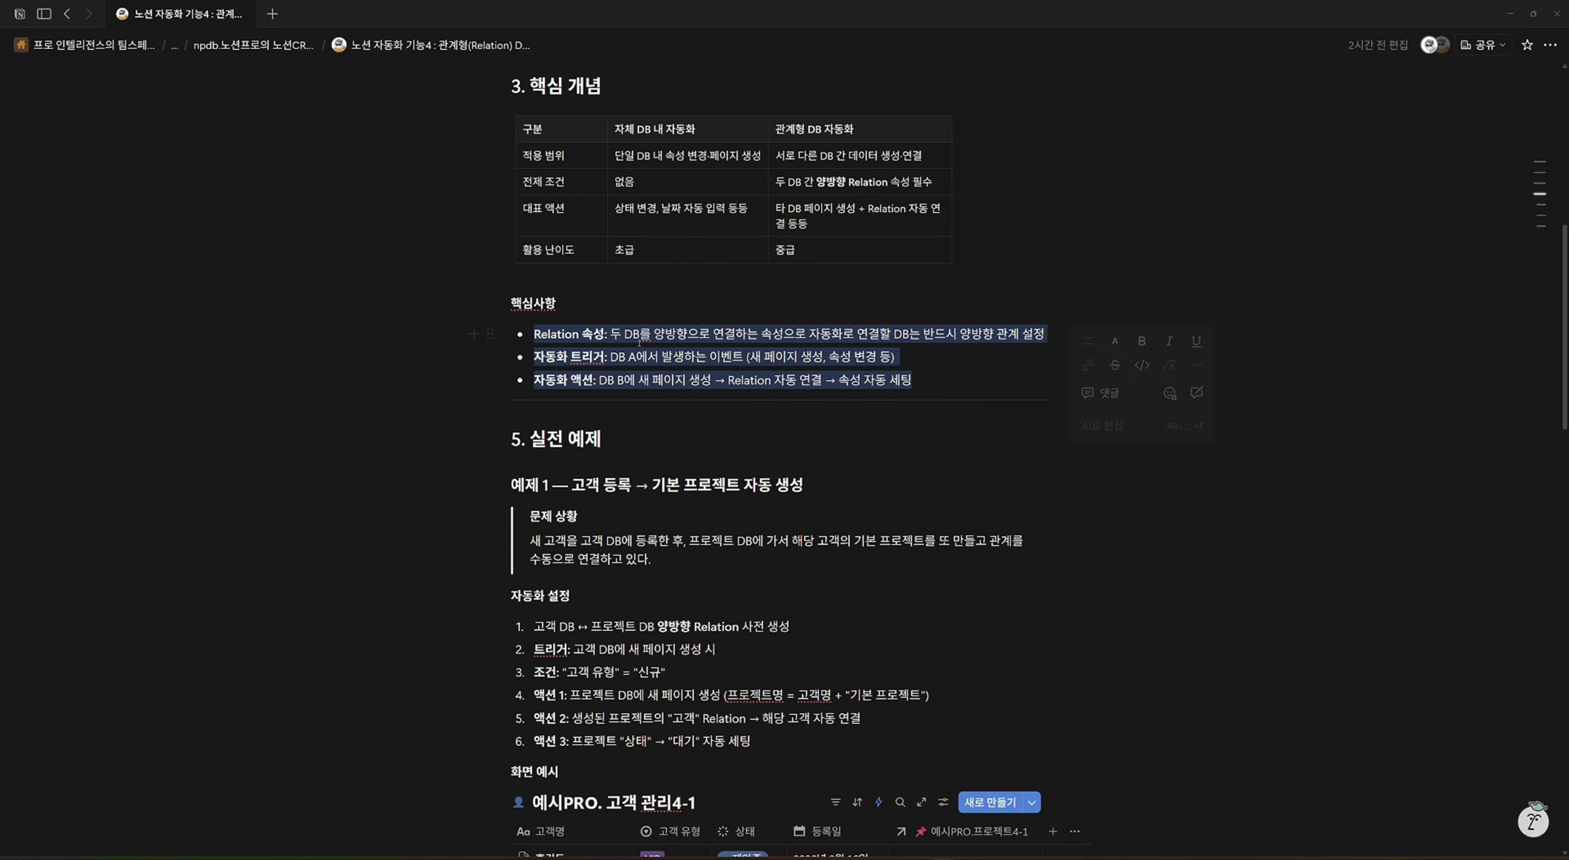
pyautogui.click(600, 341)
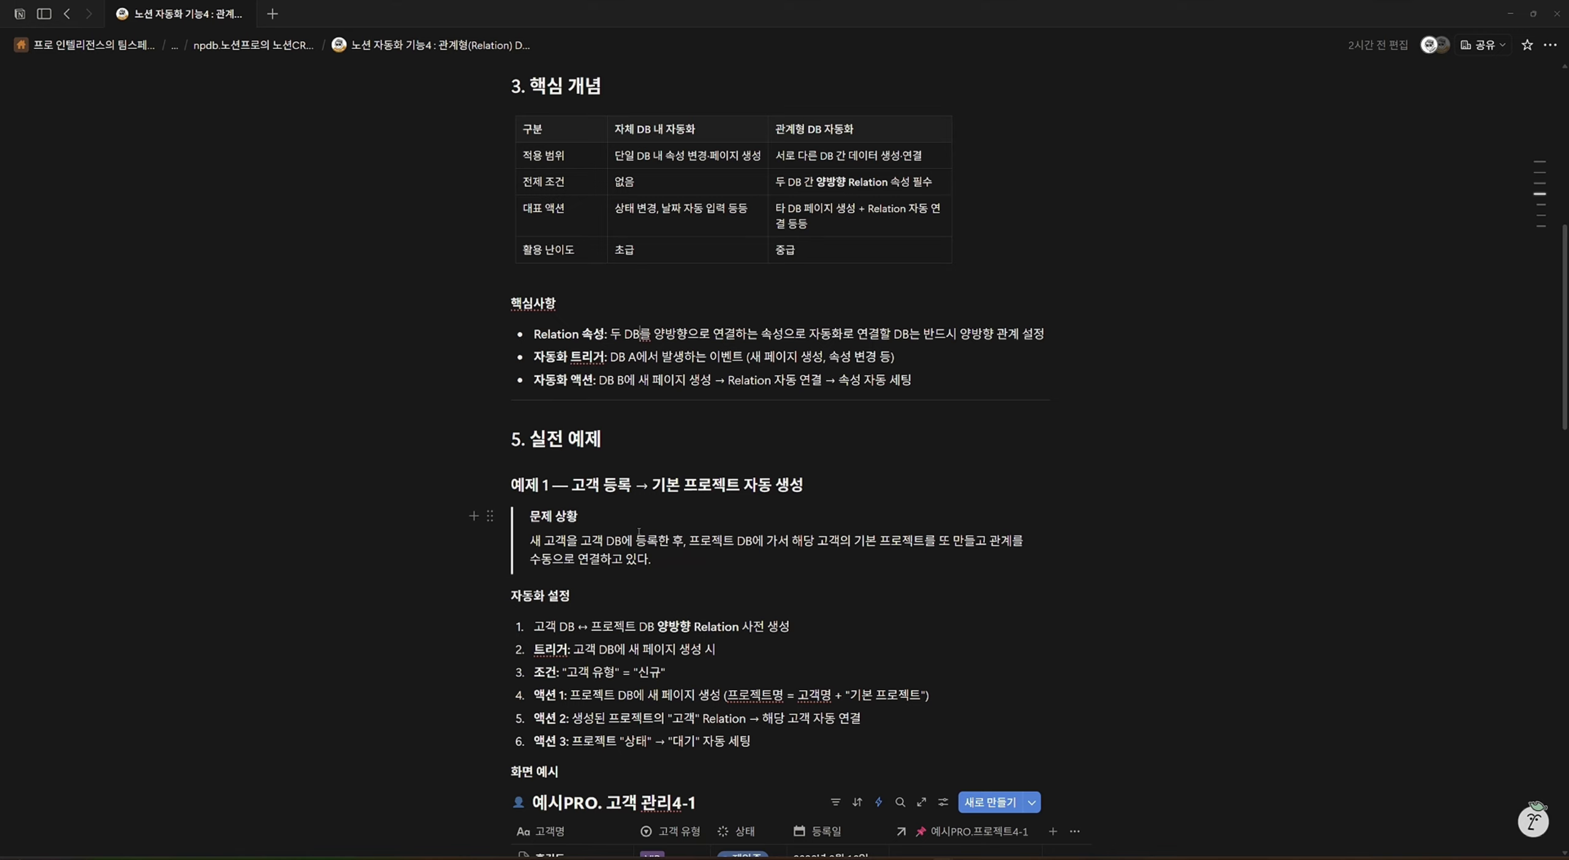
# Skim the three practical examples and their sample databases, and return to Example 1.
pyautogui.scroll(-8, 638, 532)
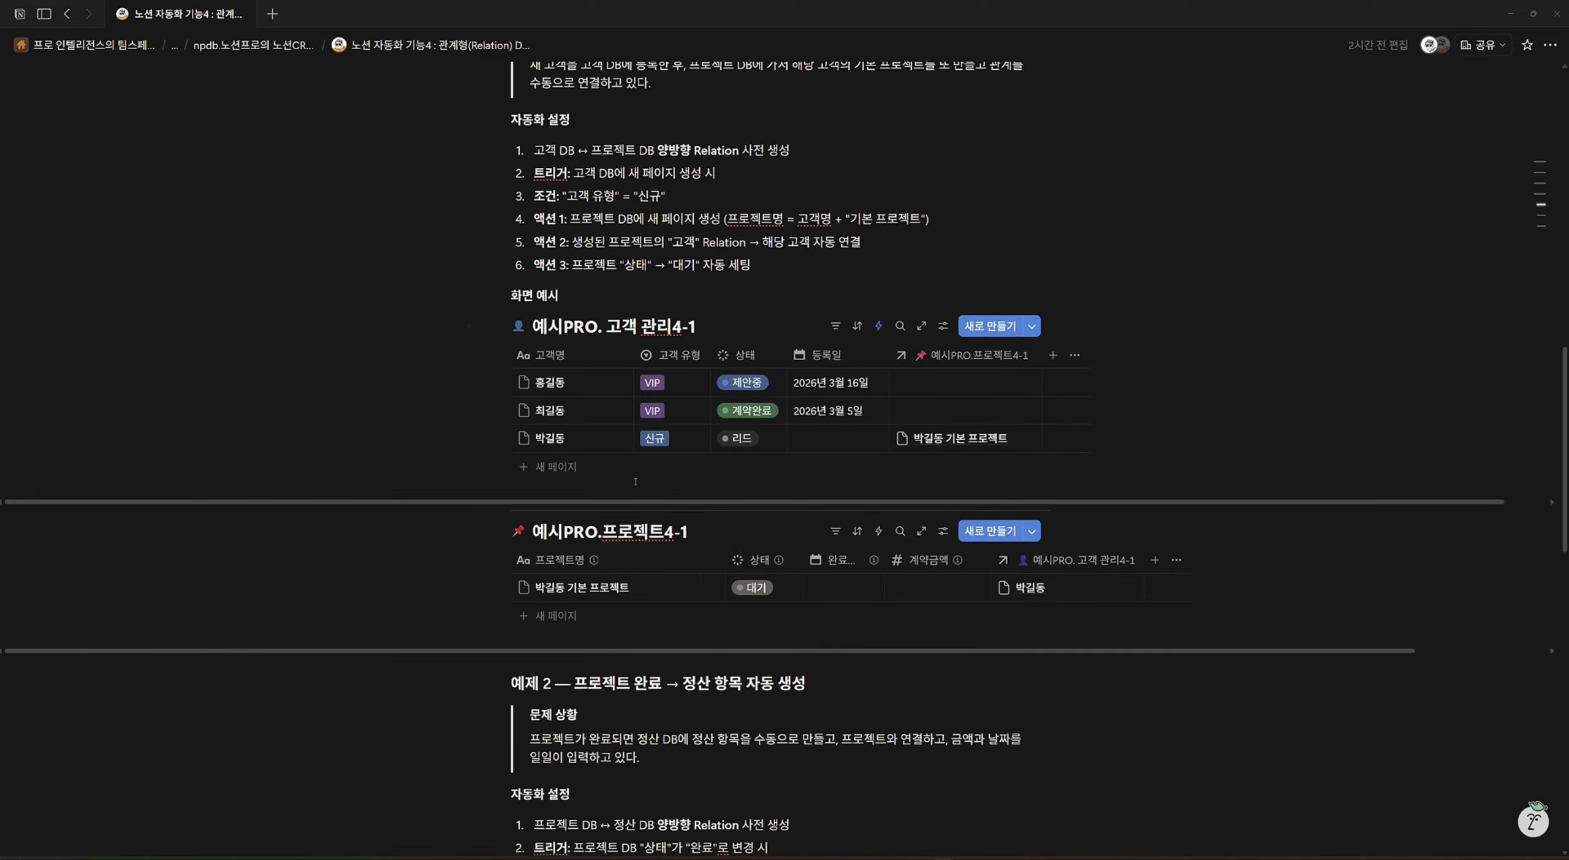
pyautogui.scroll(-4, 635, 482)
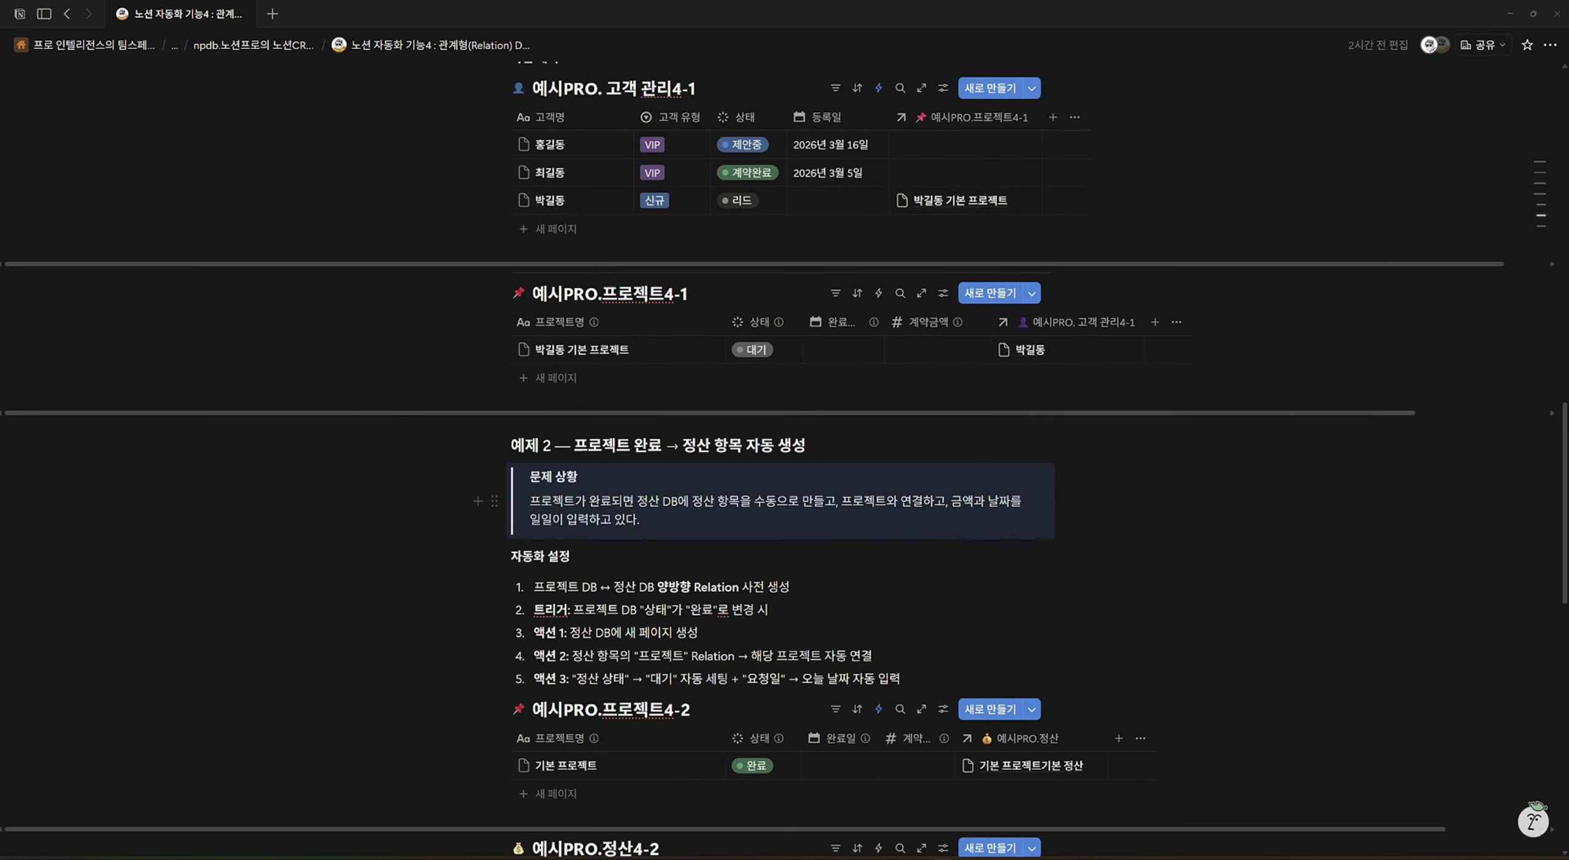
pyautogui.scroll(-10, 588, 478)
pyautogui.moveTo(578, 503); pyautogui.dragTo(574, 503)
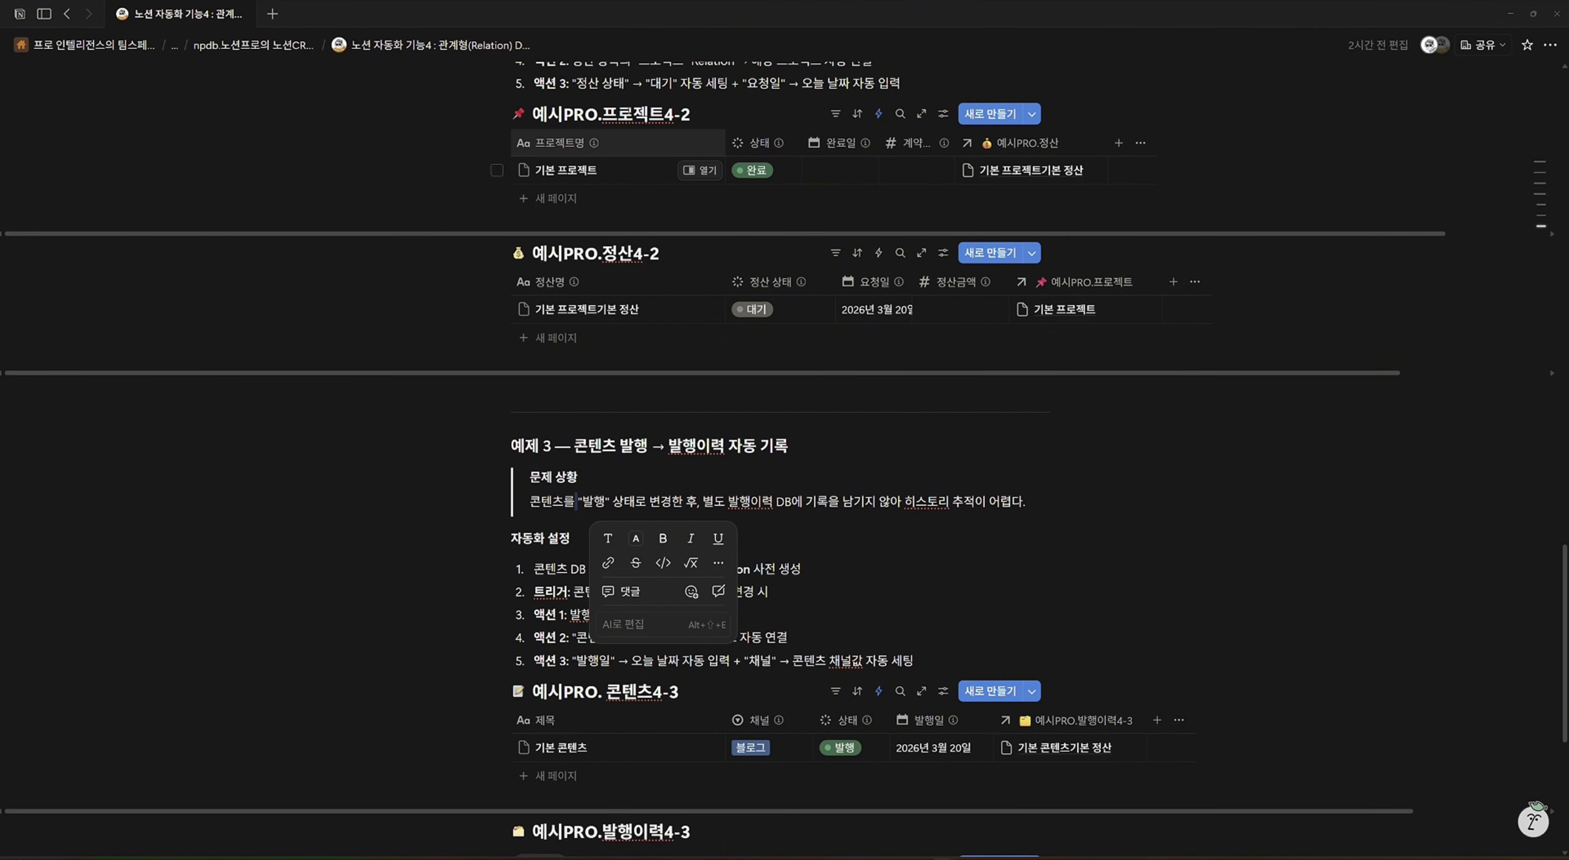
pyautogui.click(677, 291)
pyautogui.scroll(1, 677, 291)
pyautogui.scroll(12, 677, 291)
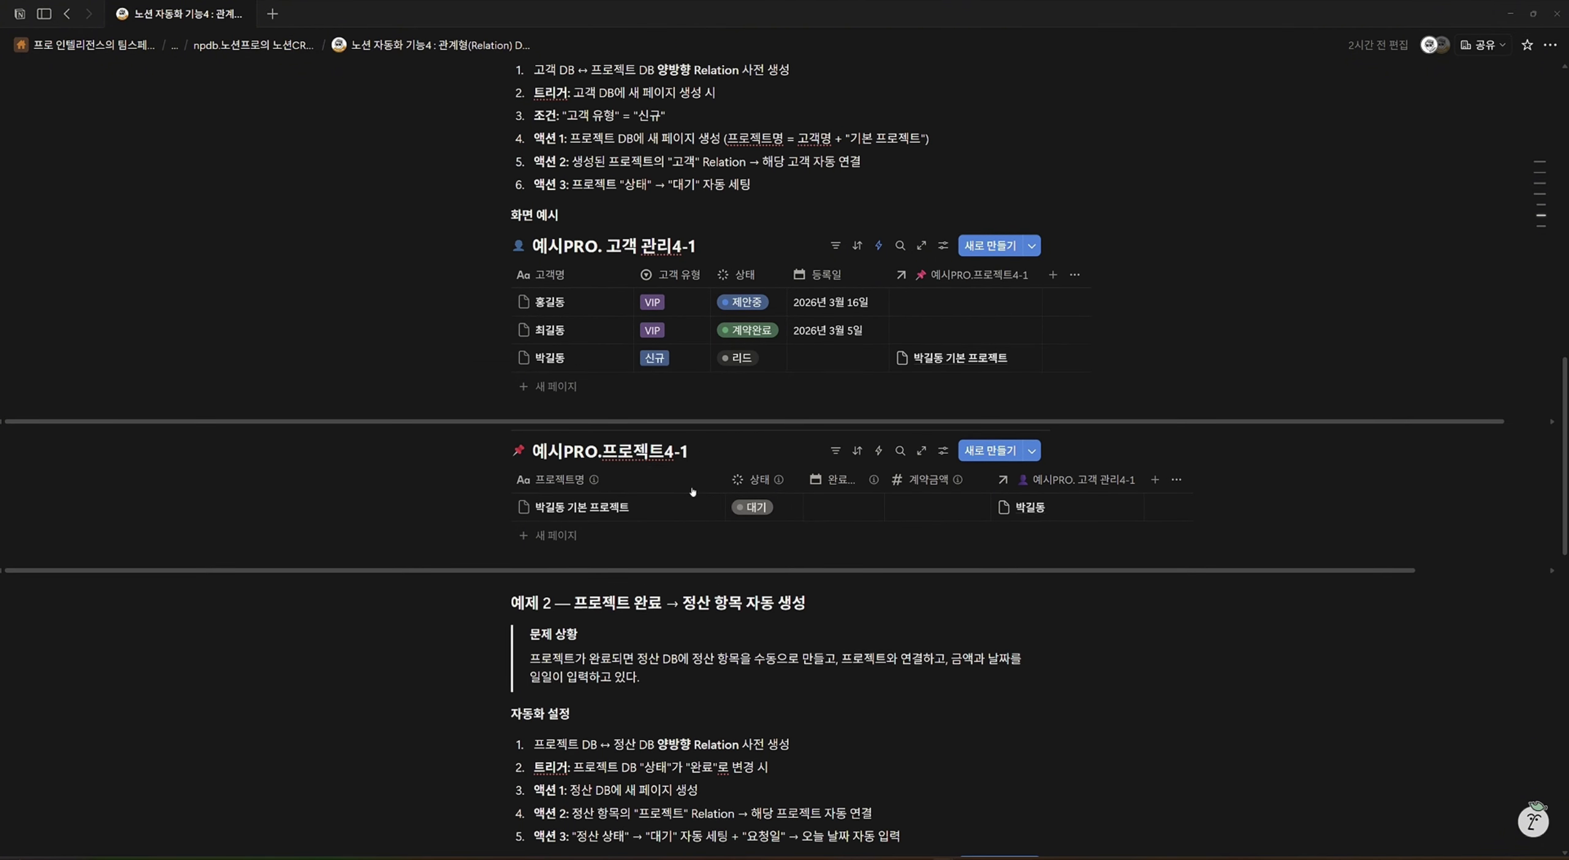
# Review Example 1's problem description, automation settings list and the 예시PRO. 고객 관리4-1 and 예시PRO.프로젝트4-1 databases.
pyautogui.scroll(2, 665, 521)
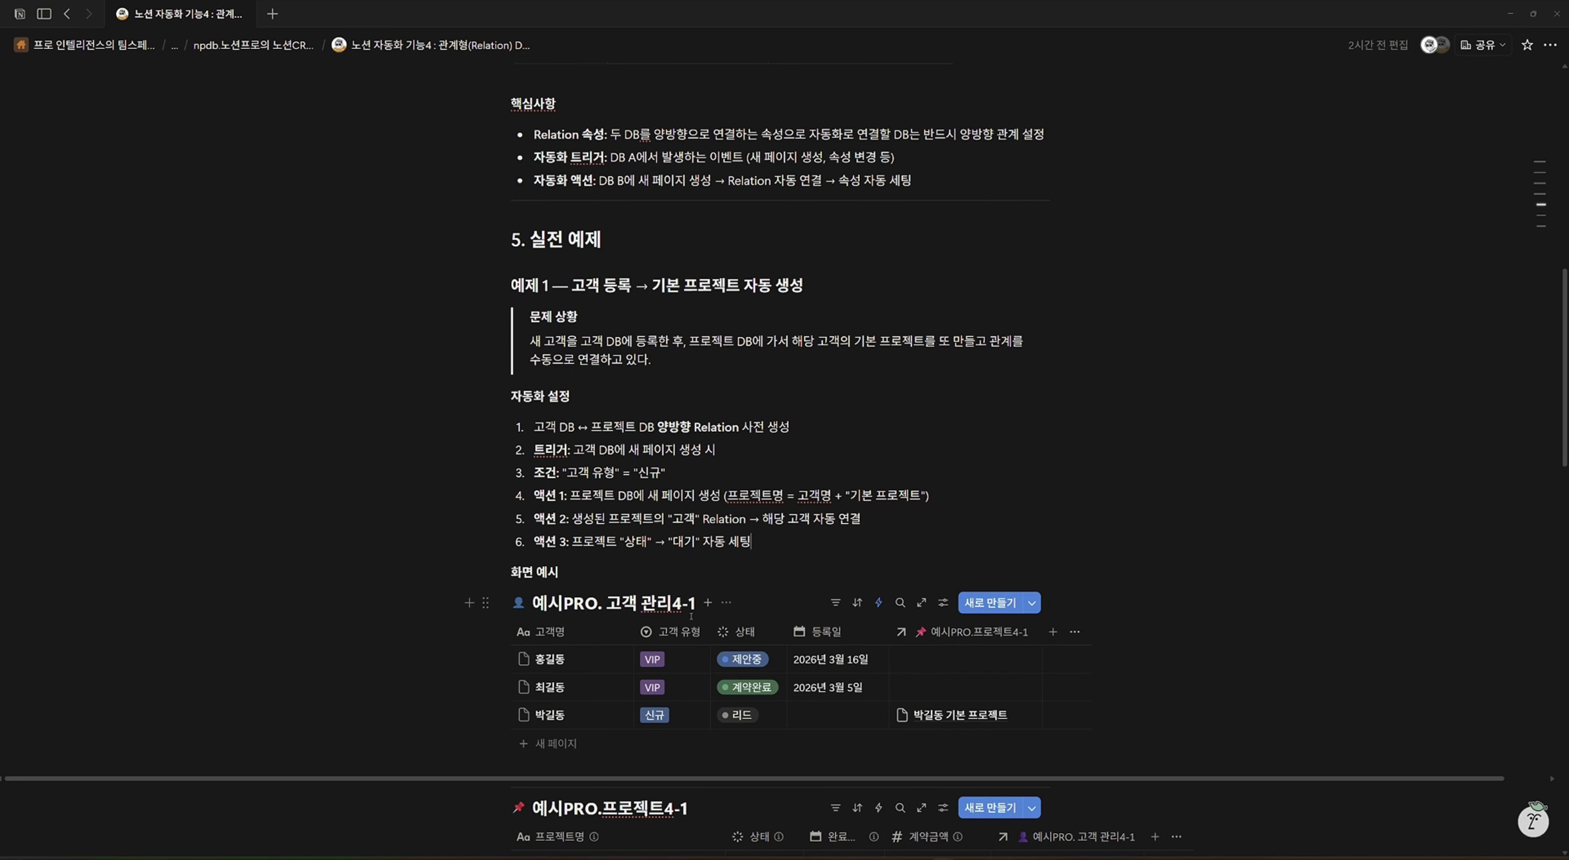
pyautogui.scroll(-2, 705, 624)
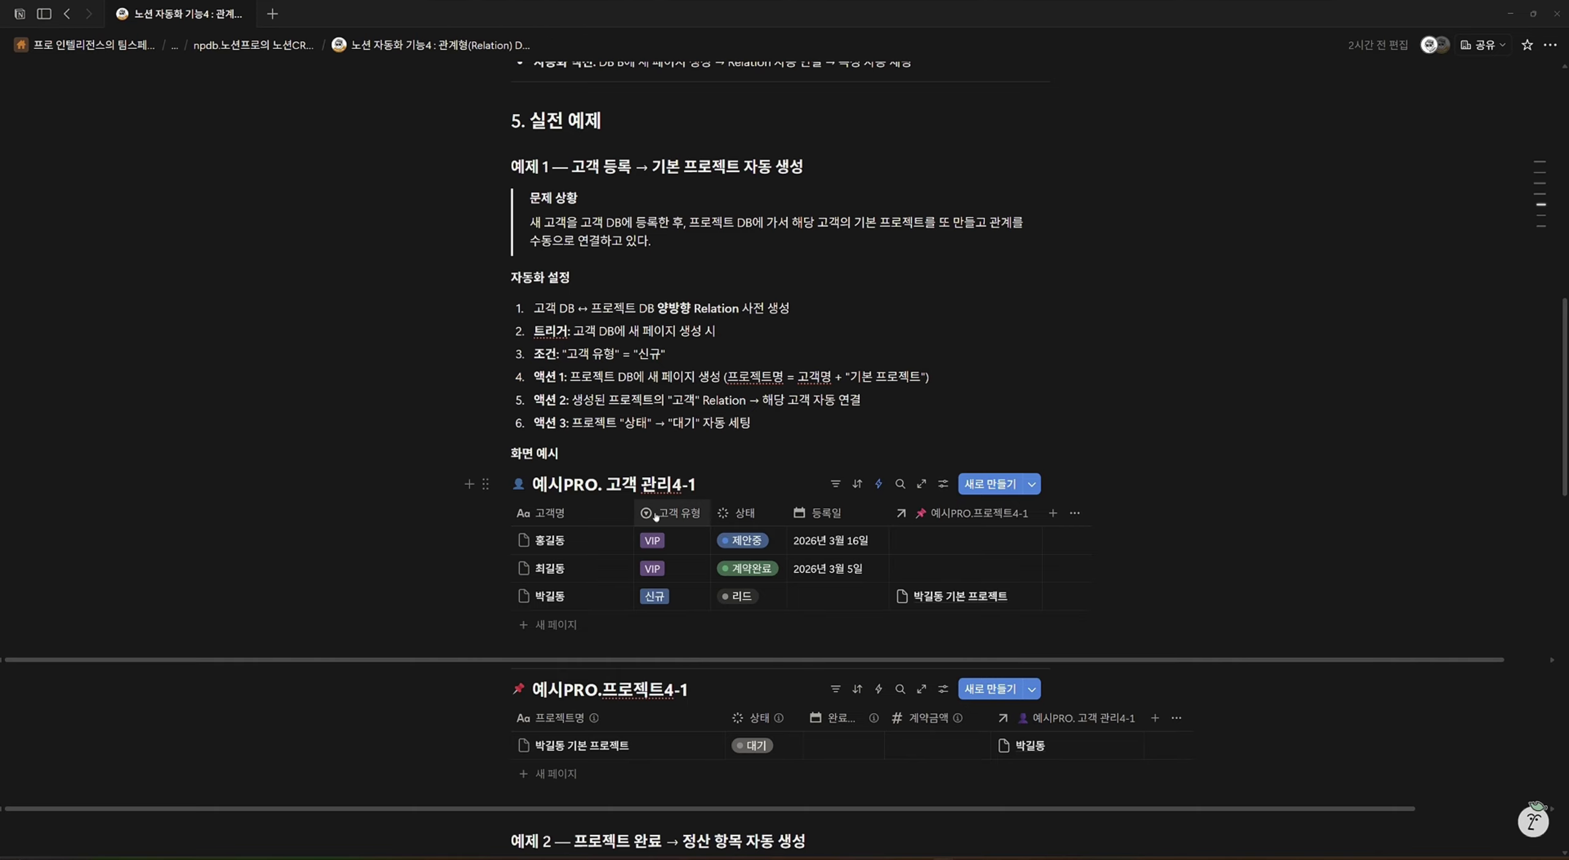
pyautogui.moveTo(533, 484); pyautogui.dragTo(696, 484)
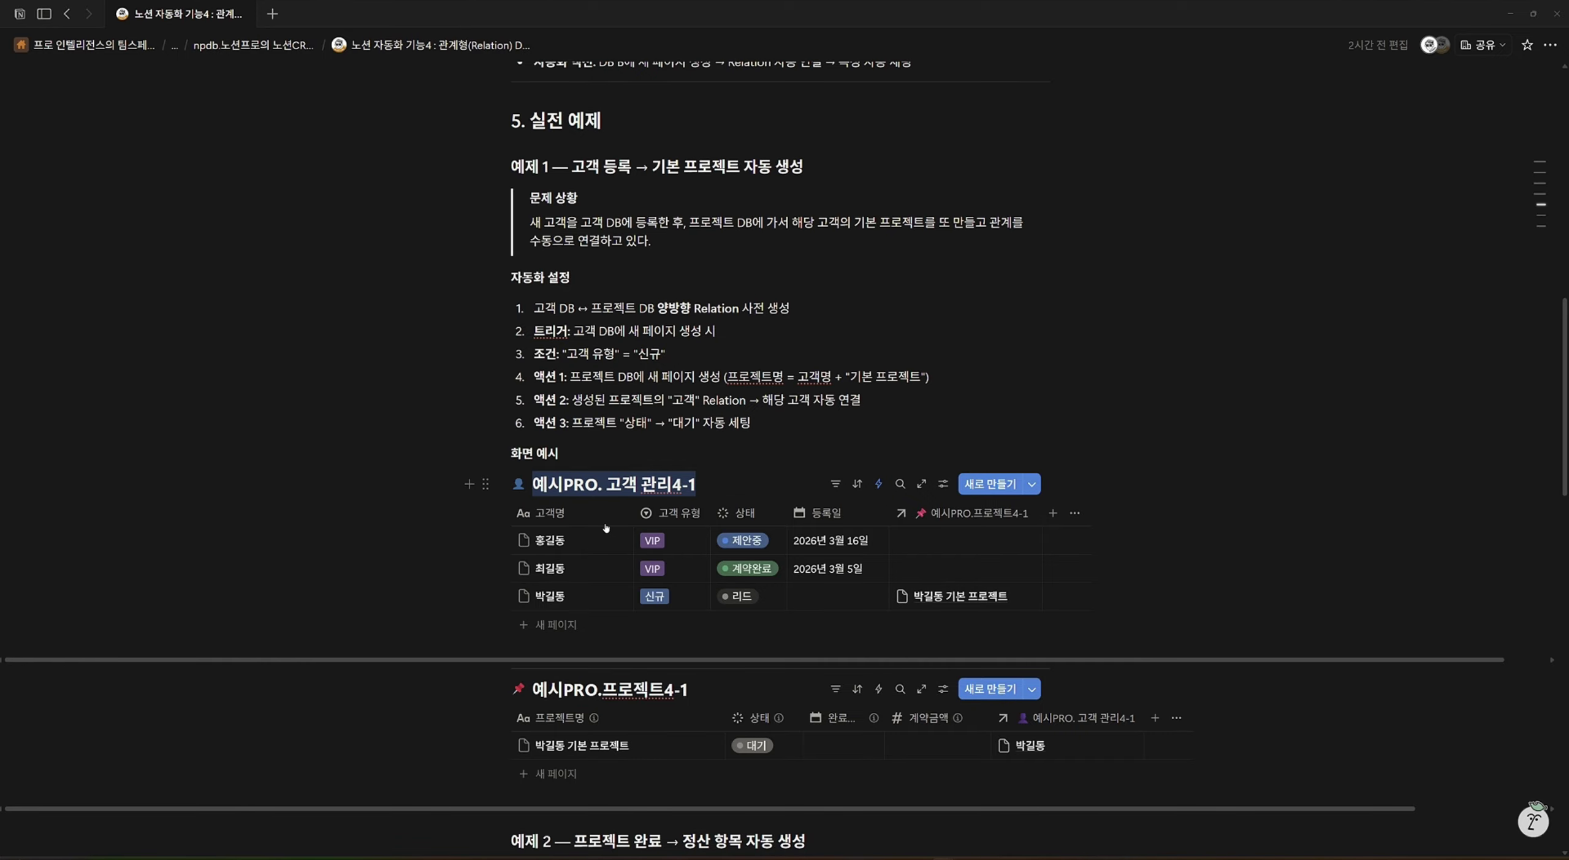
pyautogui.scroll(-2, 625, 576)
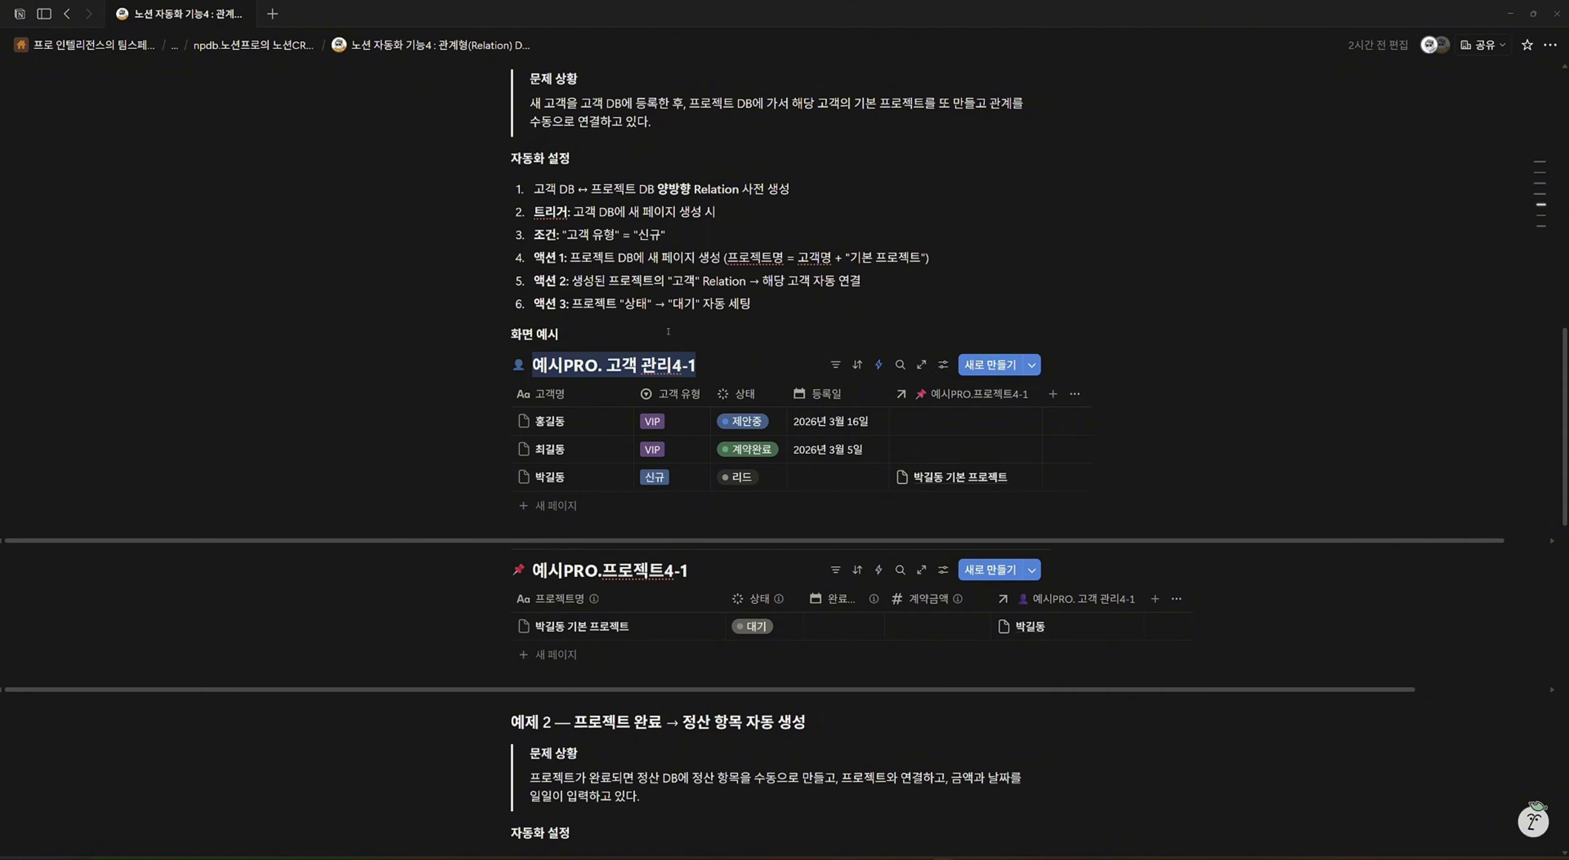
pyautogui.moveTo(740, 353); pyautogui.dragTo(740, 334)
pyautogui.scroll(-2, 844, 311)
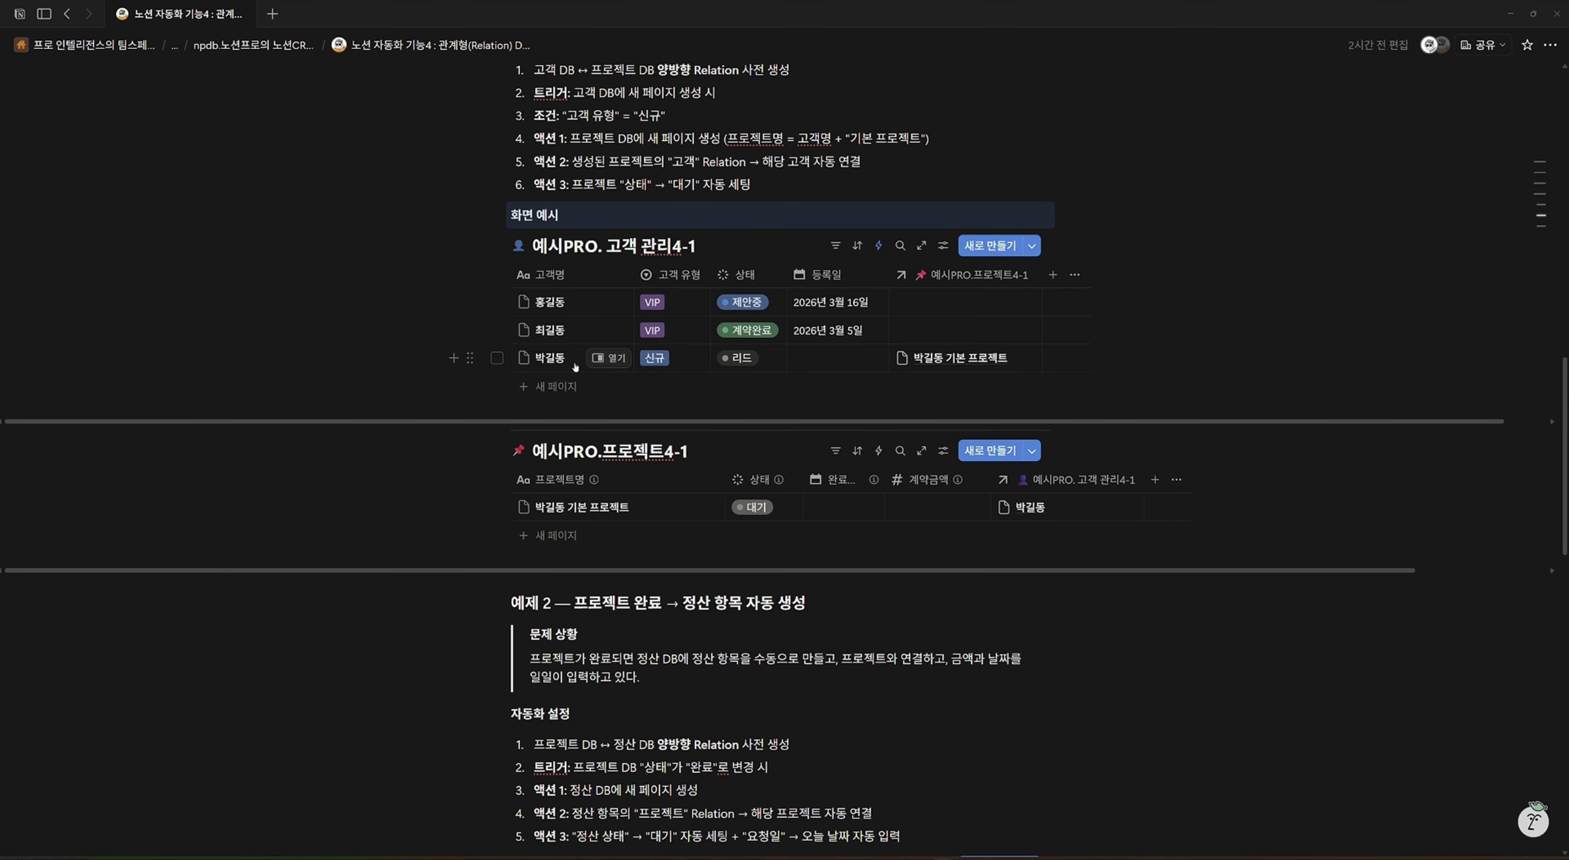
# Add a customer to 예시PRO. 고객 관리4-1, enter the customer's name and set 고객 유형 to 신규.
pyautogui.click(582, 386)
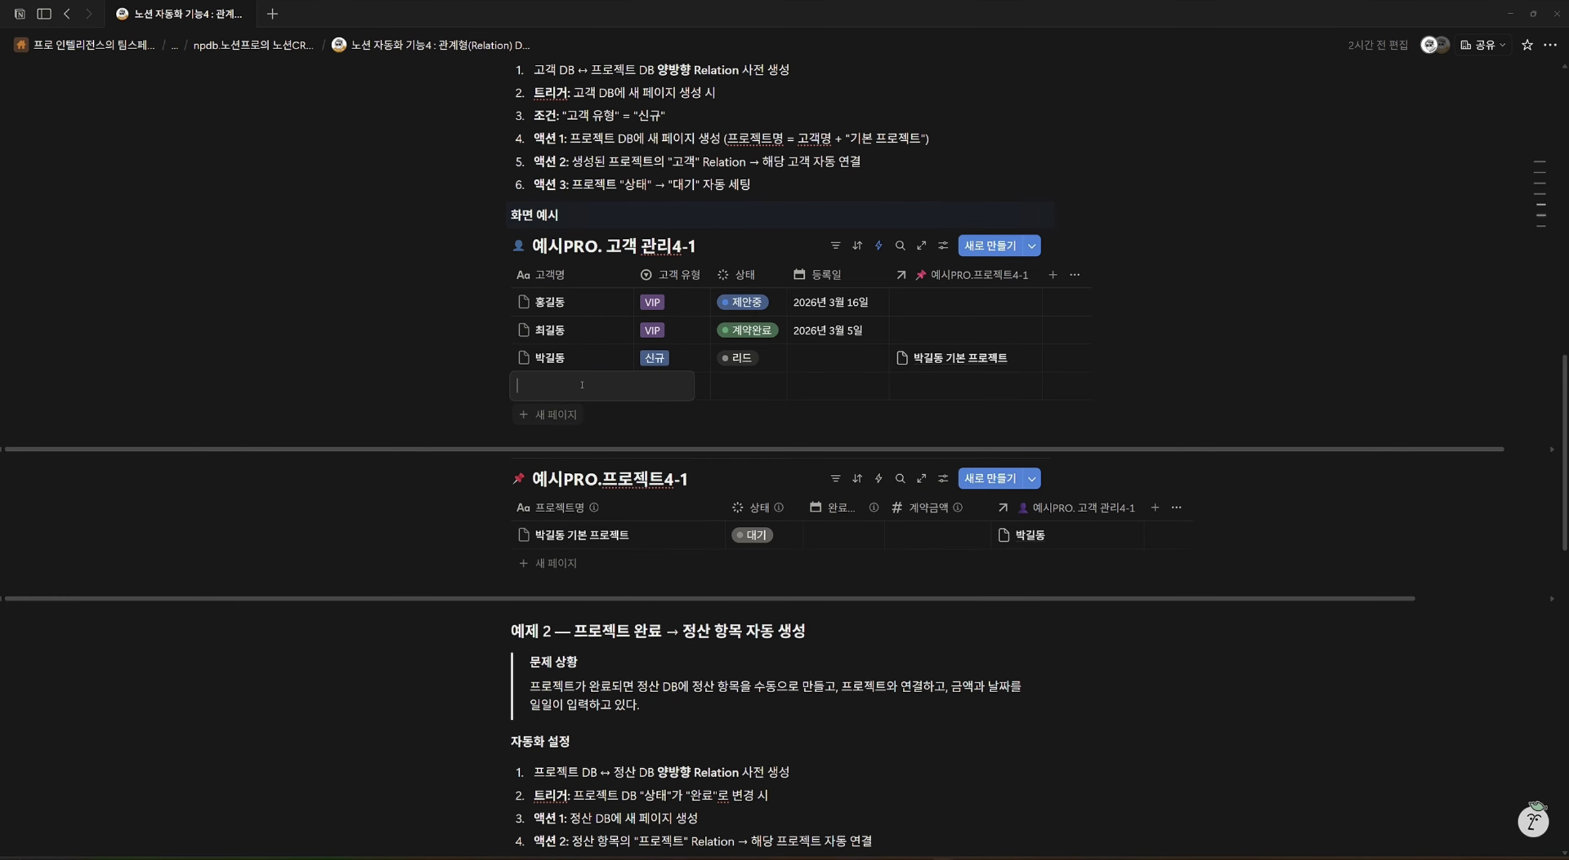
pyautogui.write('김길동')
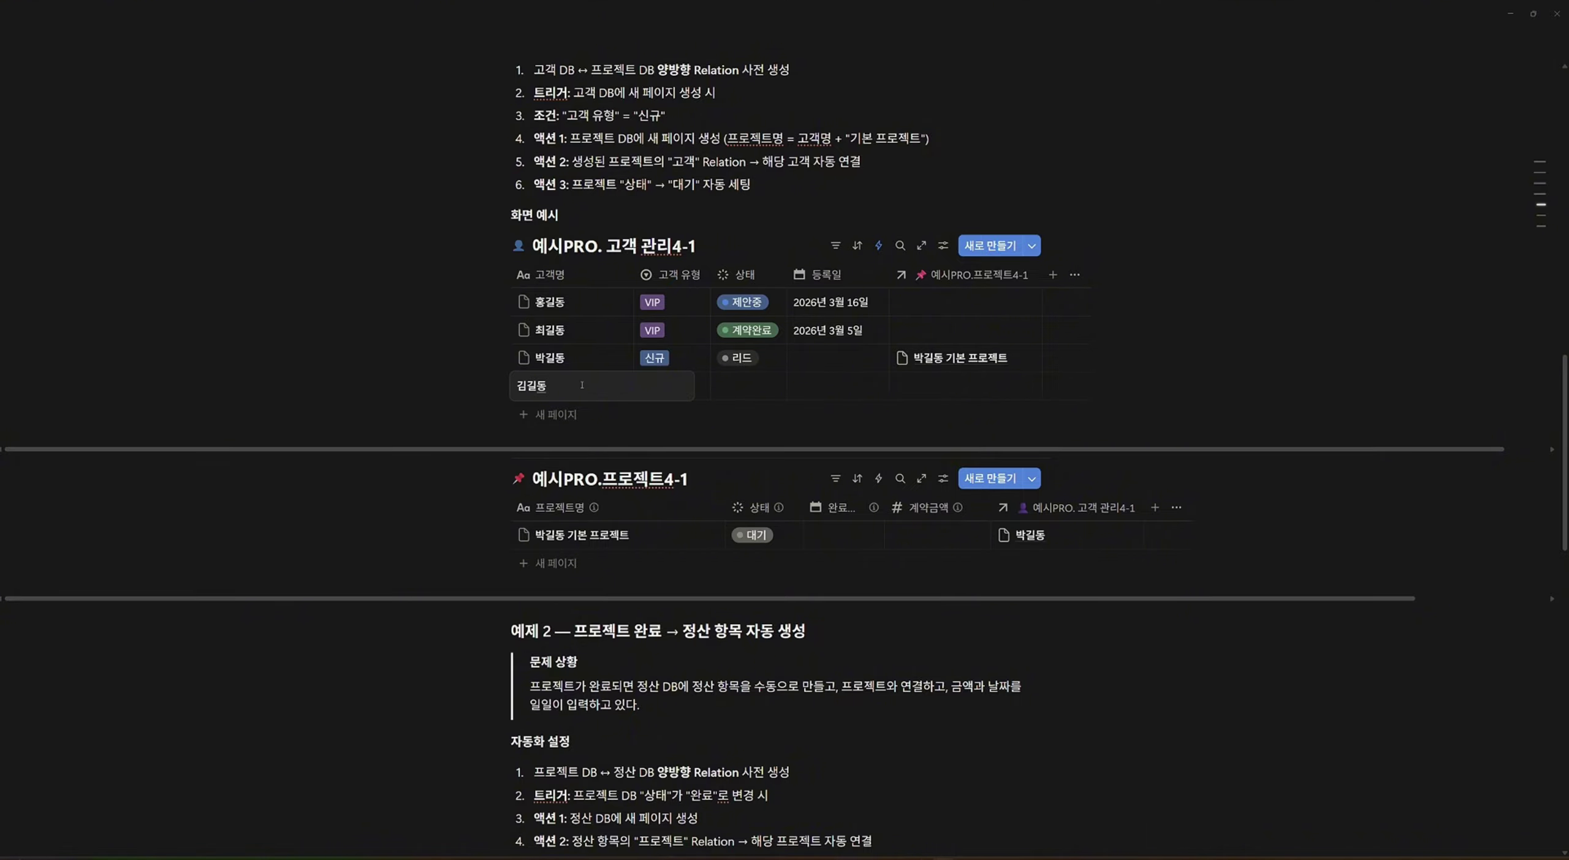
pyautogui.click(705, 386)
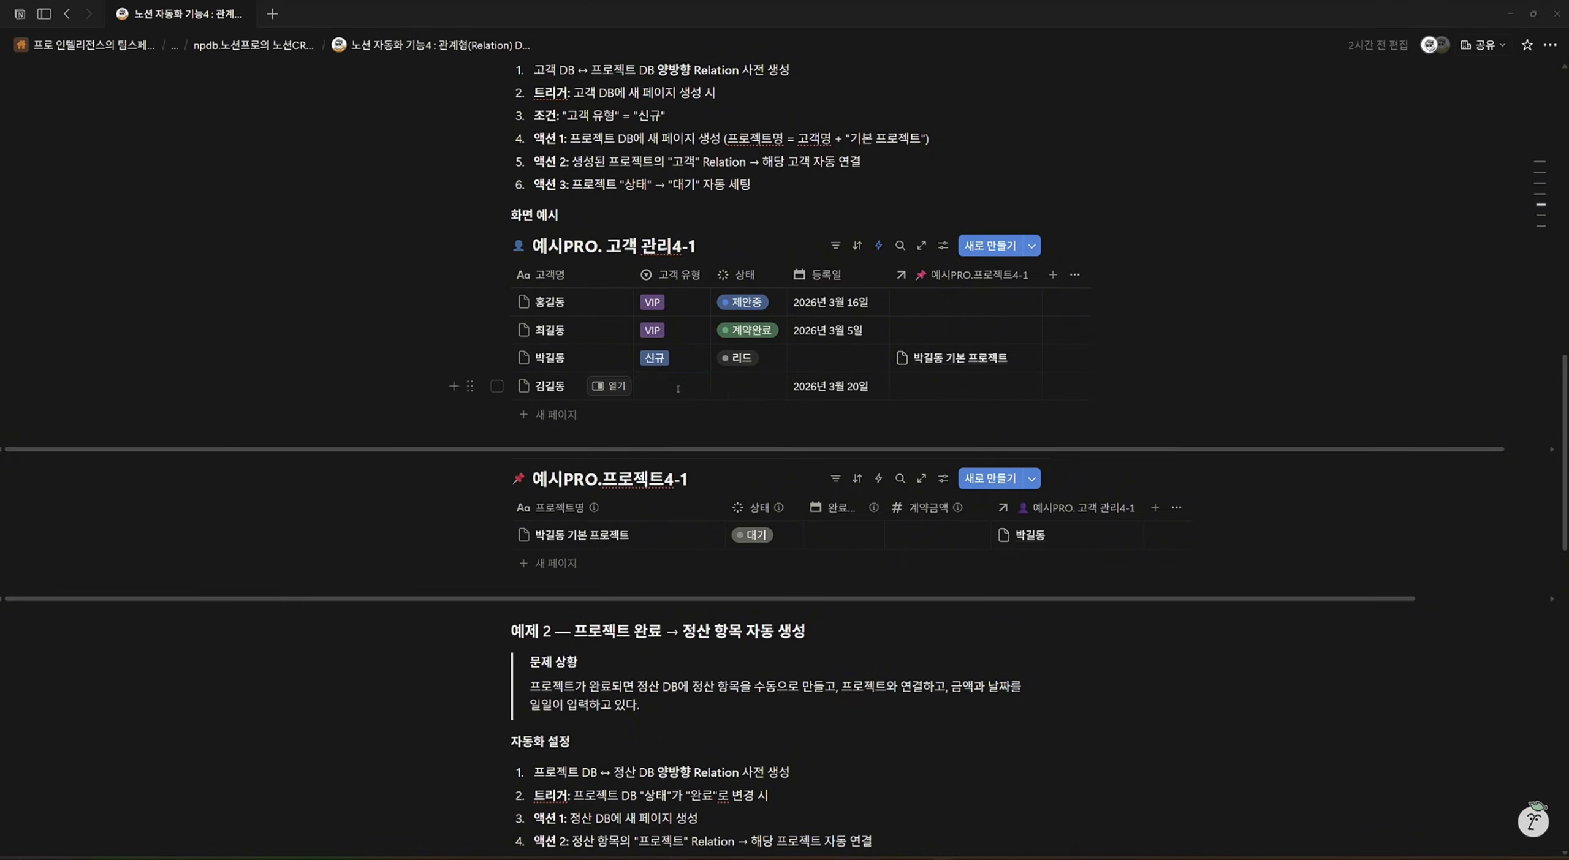
pyautogui.press('Return')
pyautogui.click(677, 437)
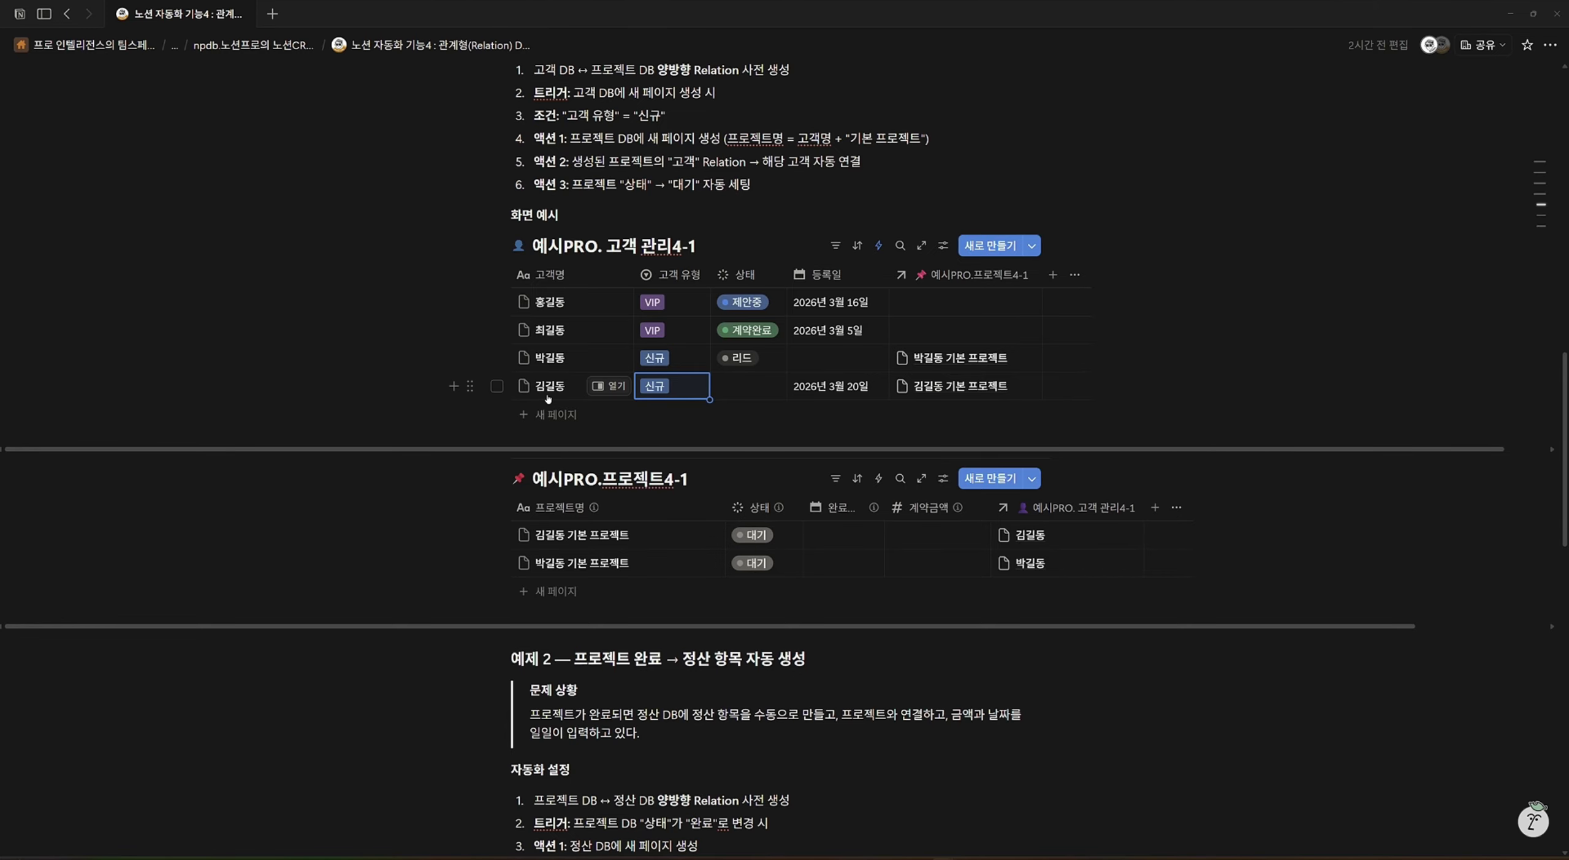
# Set the new customer's 상태 to 제안중 and advance it to 계약완료.
pyautogui.click(750, 392)
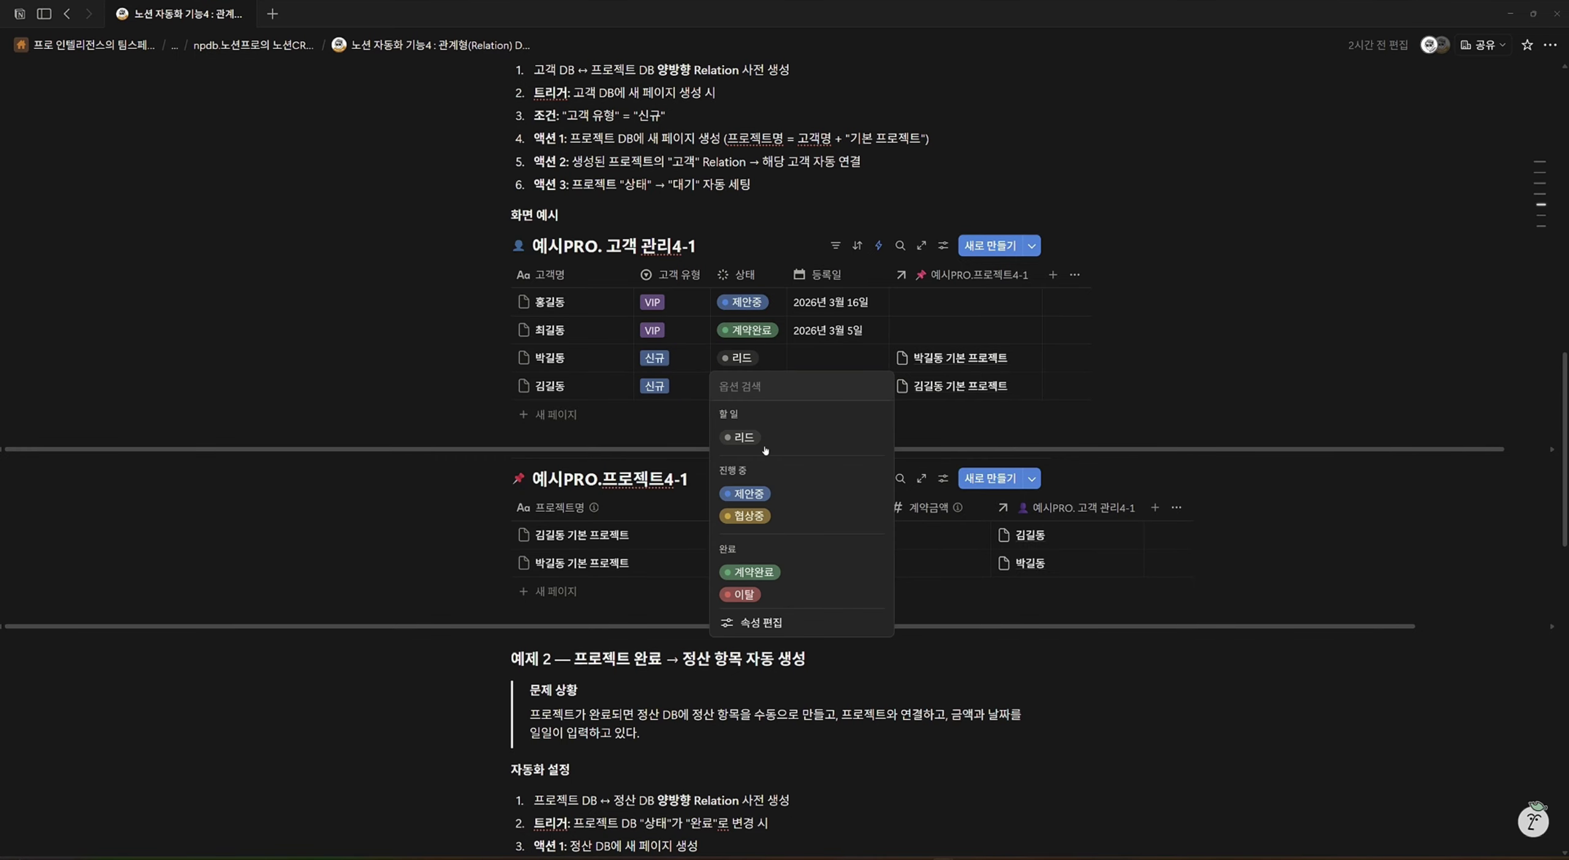
pyautogui.click(747, 493)
pyautogui.click(748, 388)
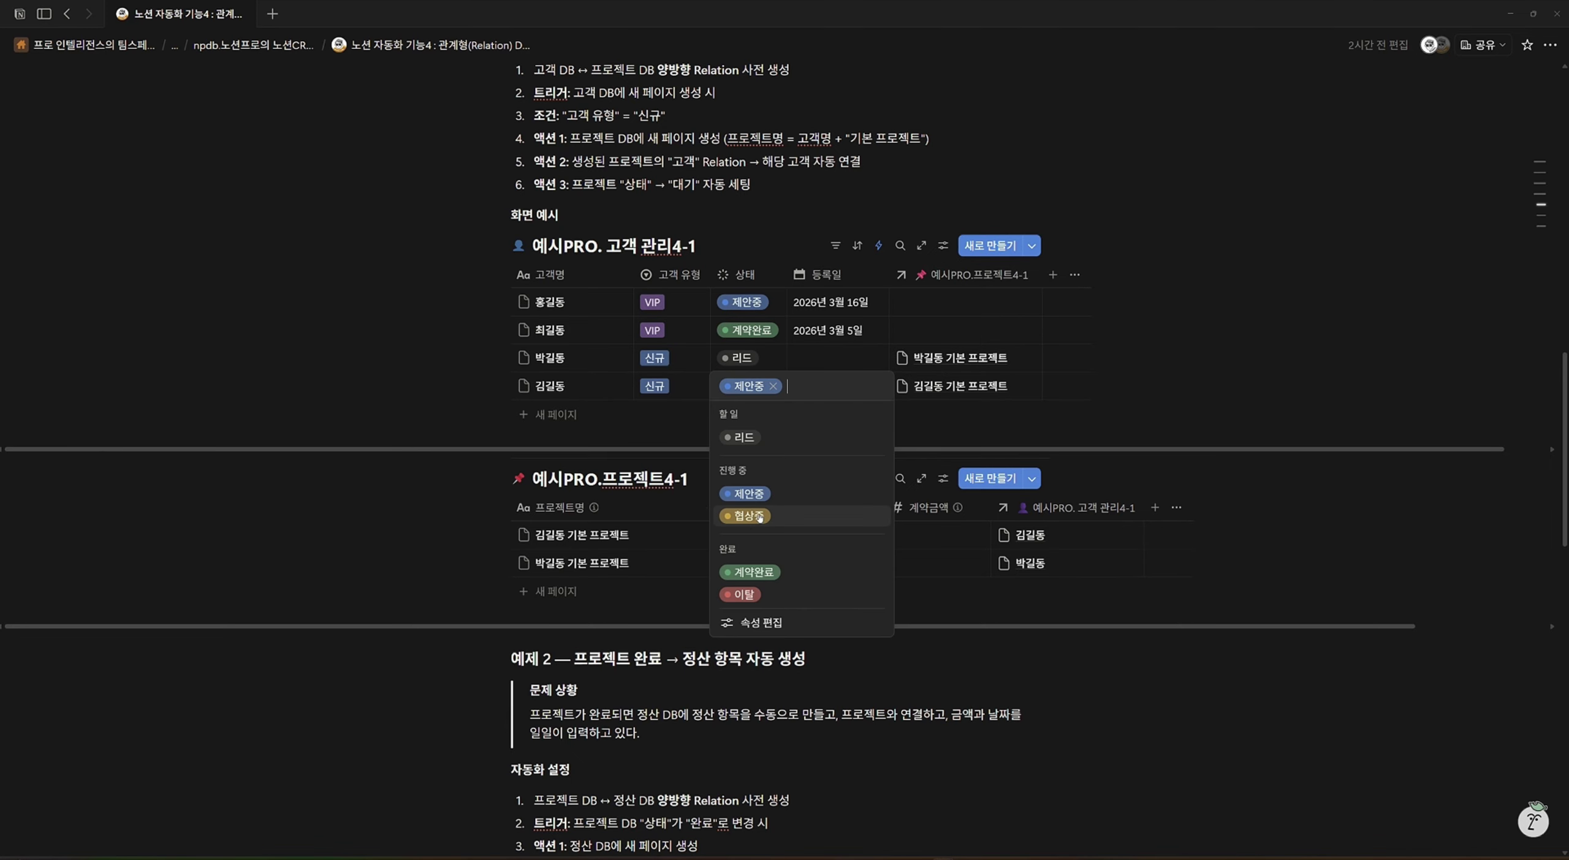
pyautogui.click(752, 571)
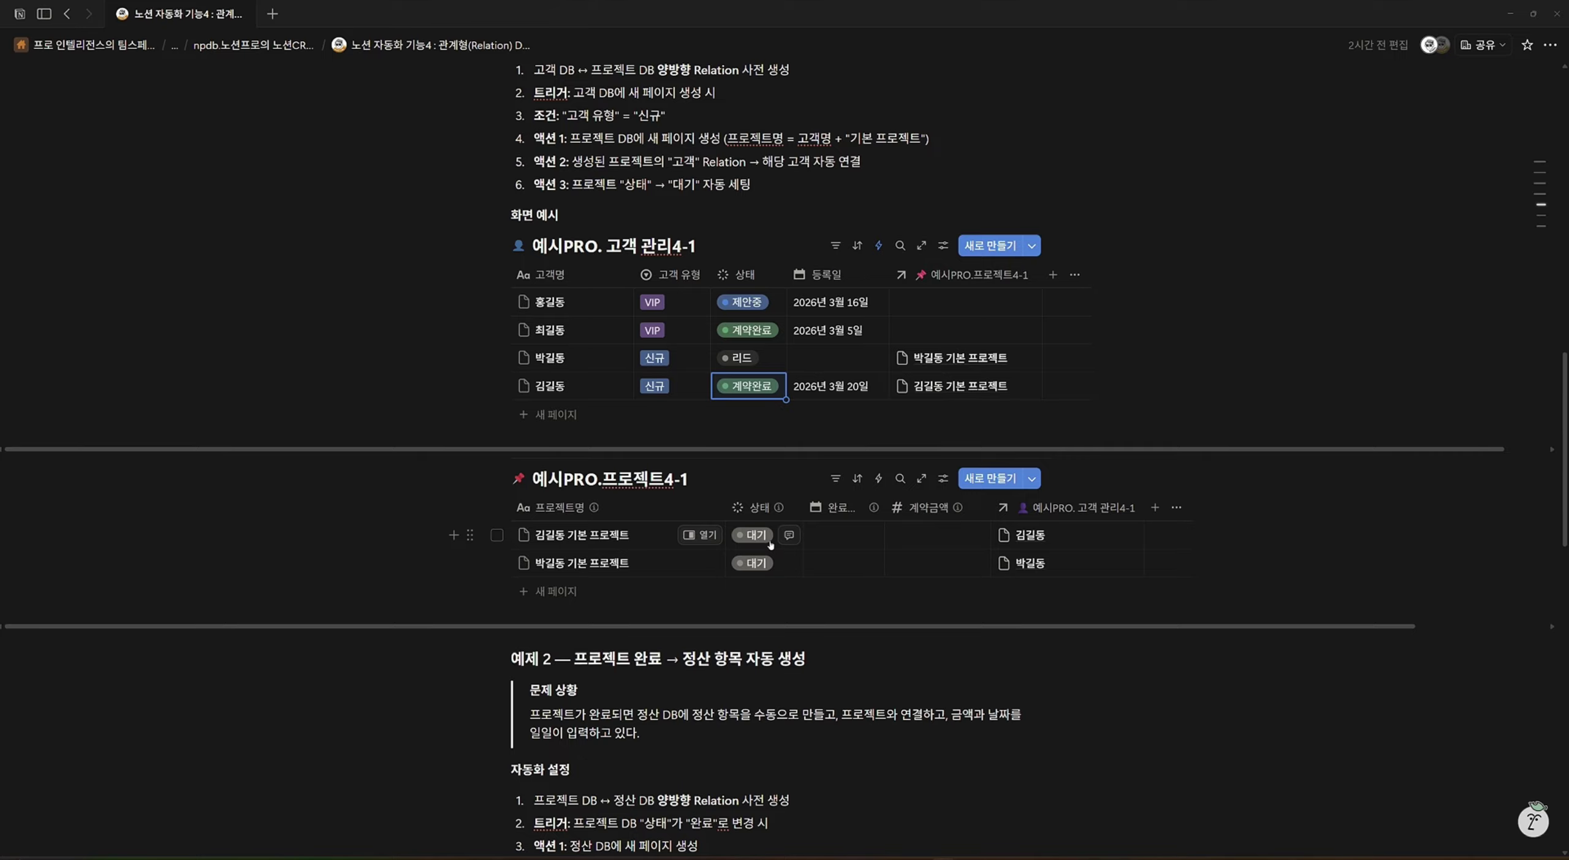
# Set the new customer's project 완료예정일 to March 31, 2026 in 예시PRO.프로젝트4-1.
pyautogui.click(829, 539)
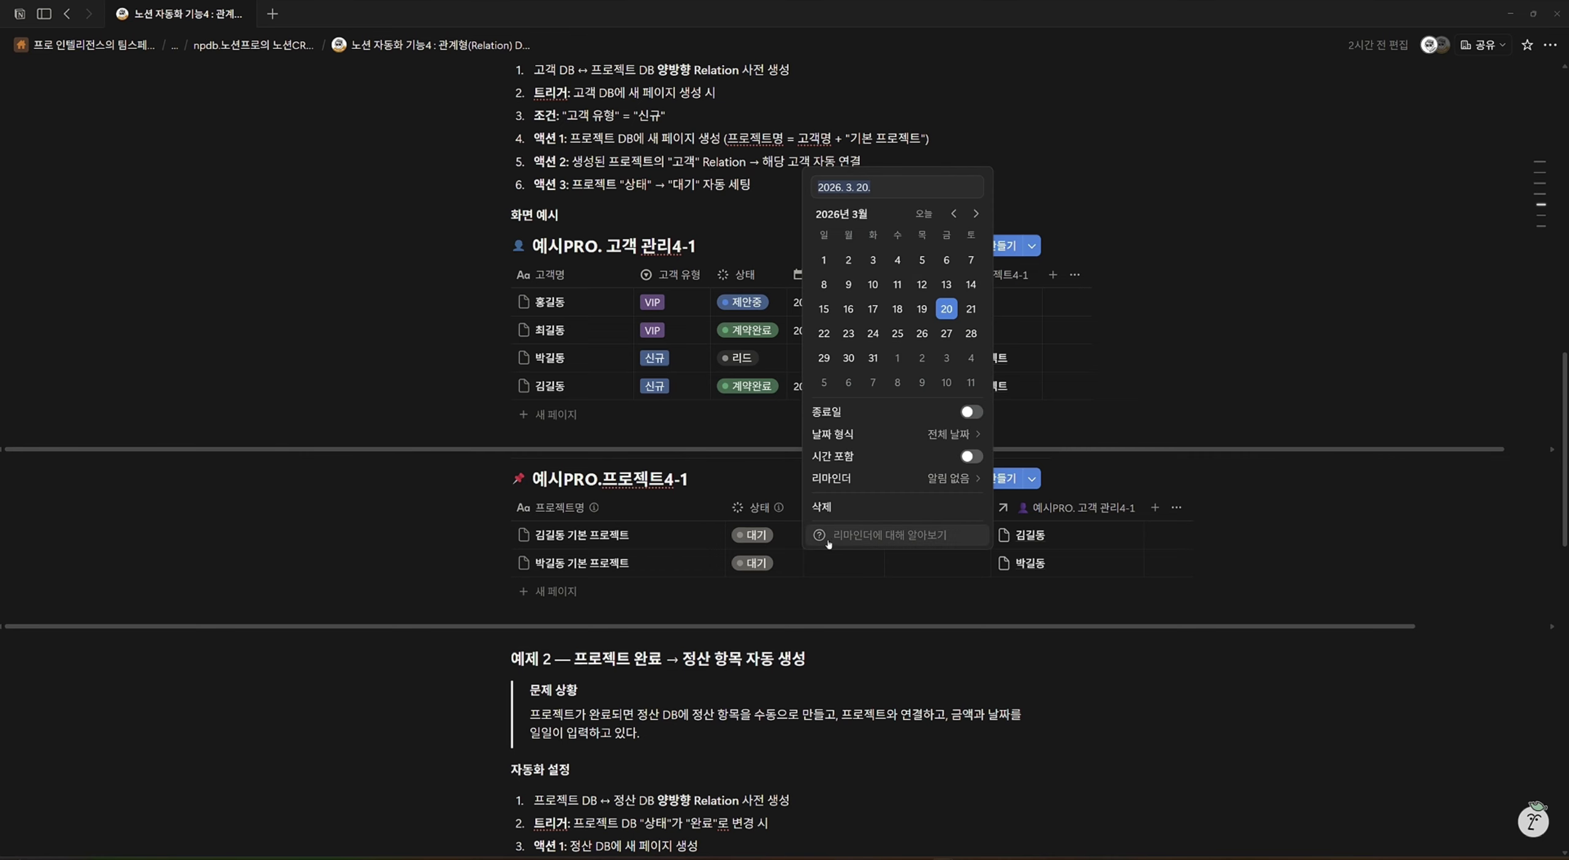
pyautogui.click(873, 358)
pyautogui.click(1092, 483)
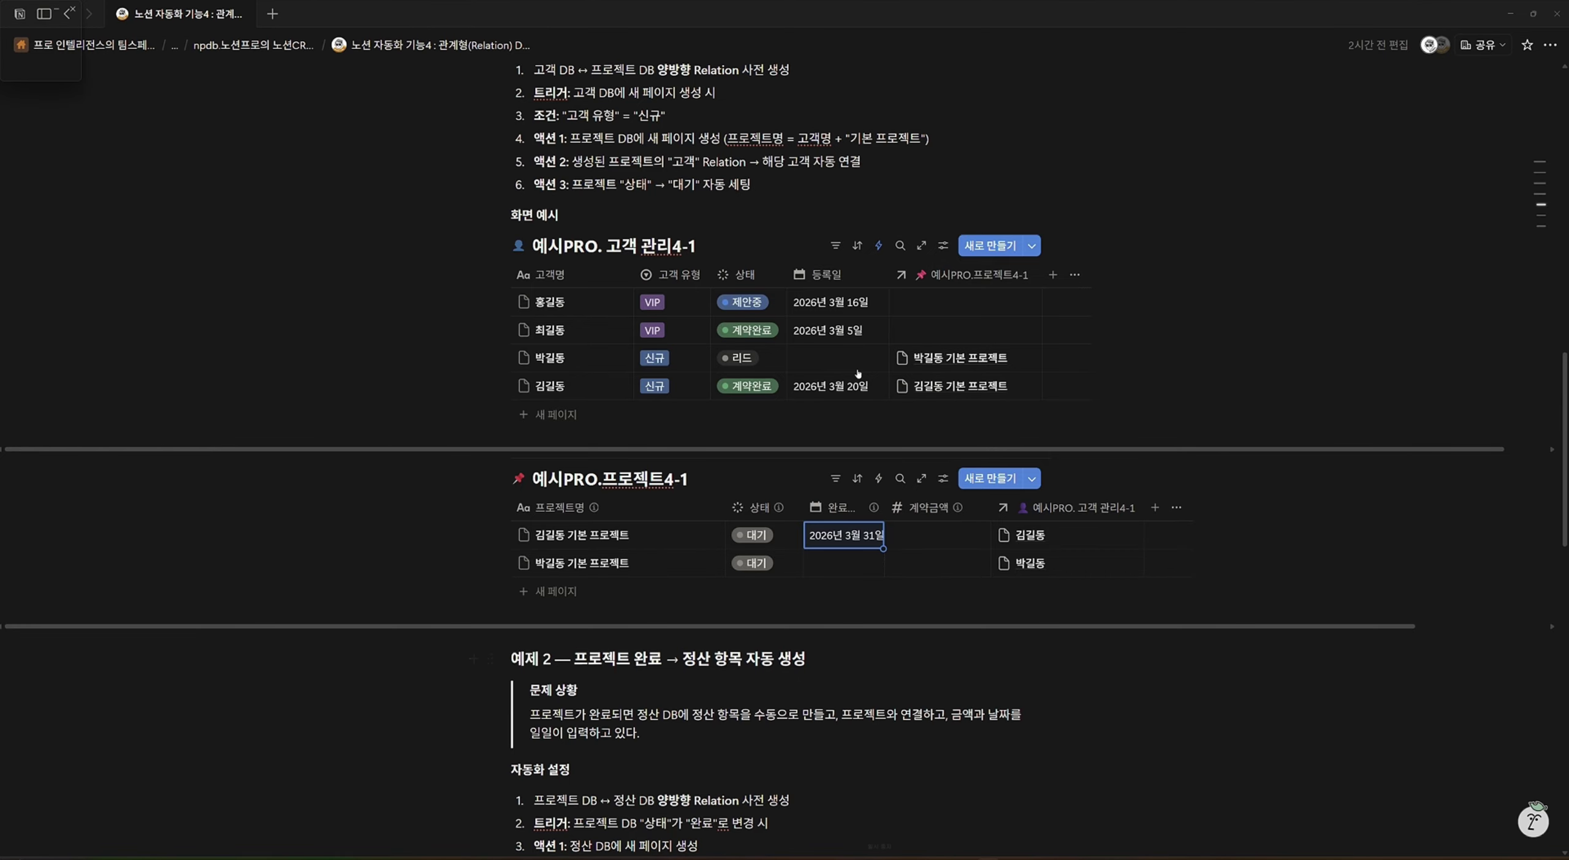
# Open the 고객 관리4-1 automation triggered by 고객 유형 신규 and inspect the 프로젝트명 formula in its page-adding action.
pyautogui.click(878, 246)
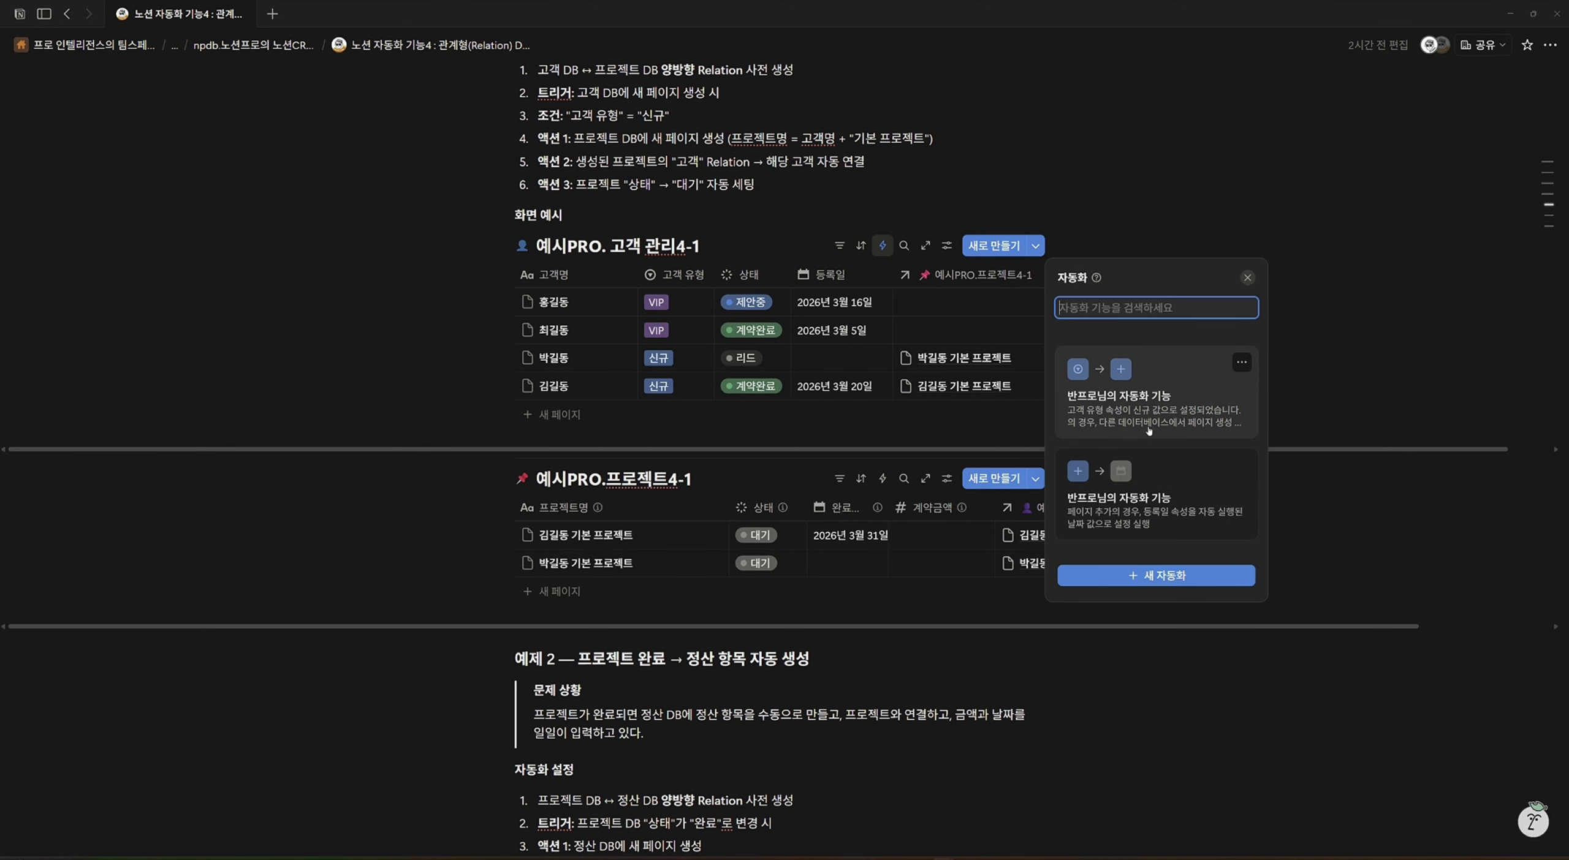
pyautogui.click(1168, 387)
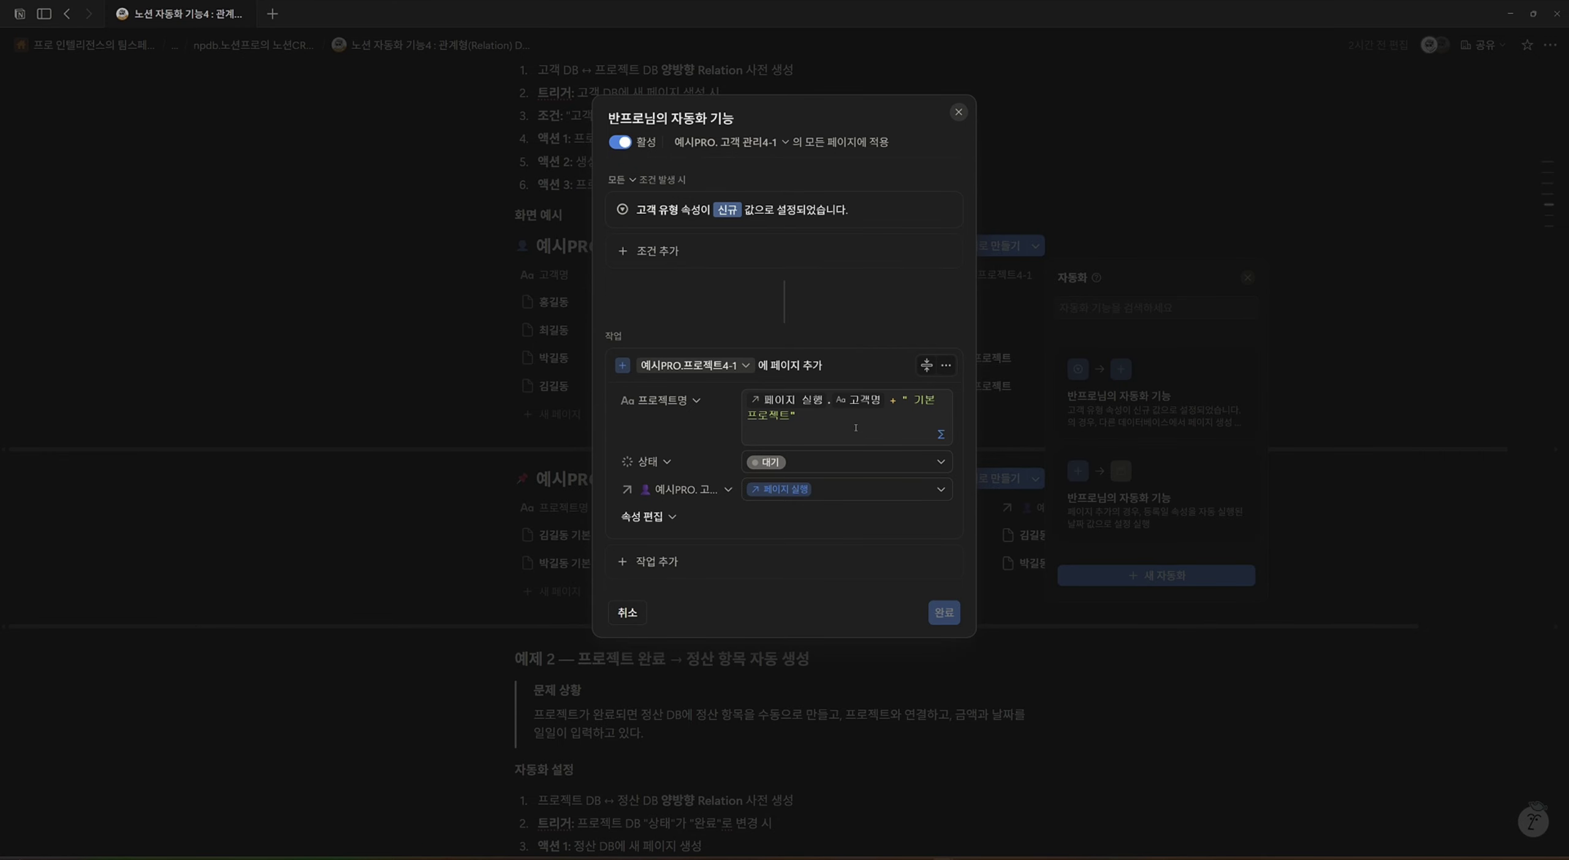
pyautogui.click(943, 434)
pyautogui.click(841, 482)
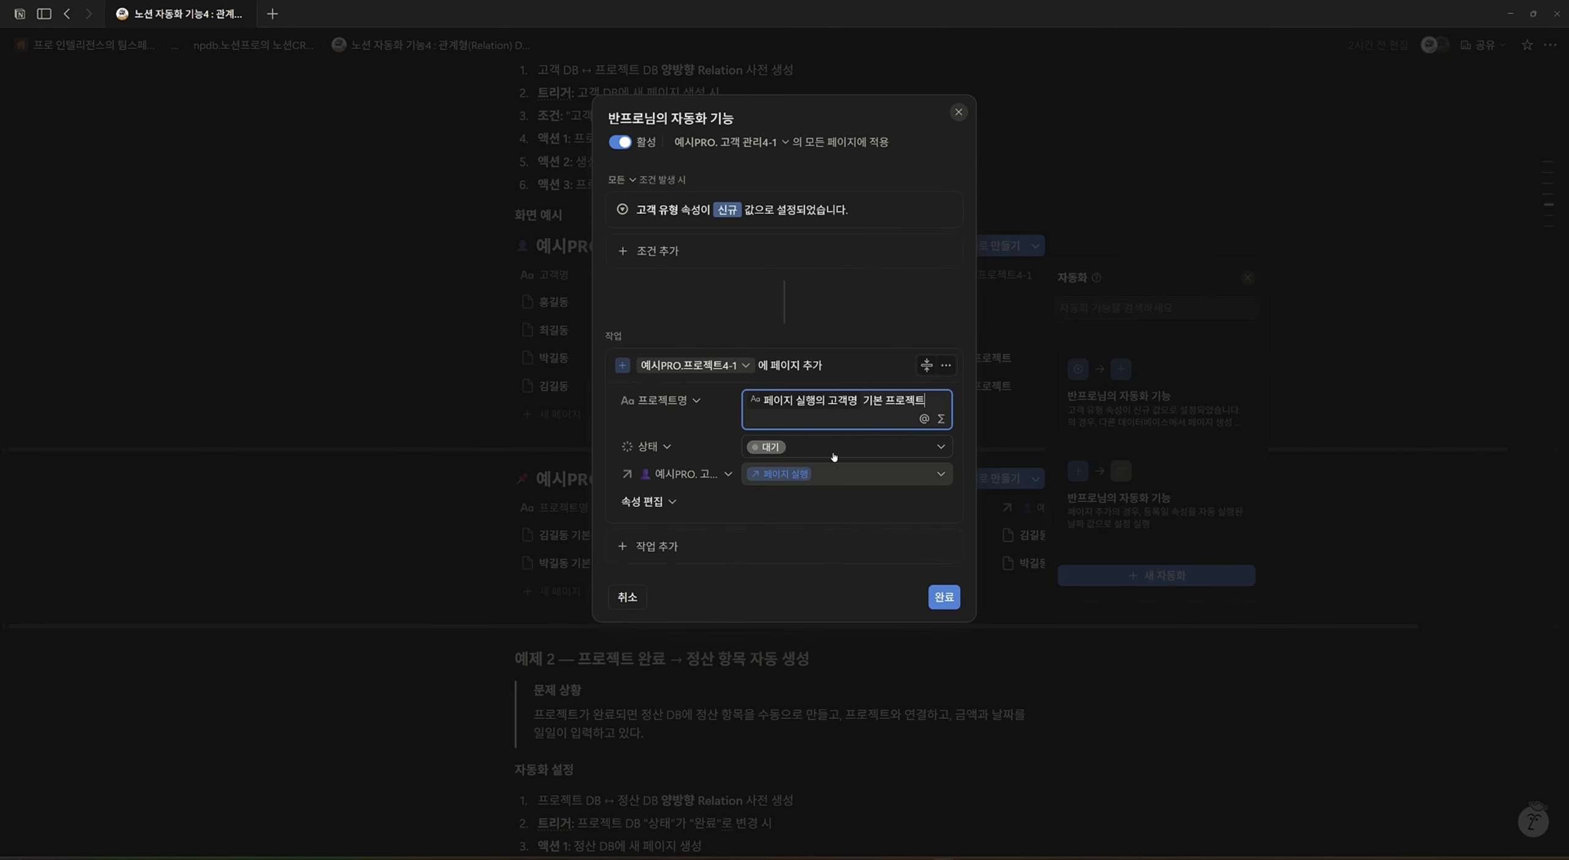
pyautogui.click(941, 419)
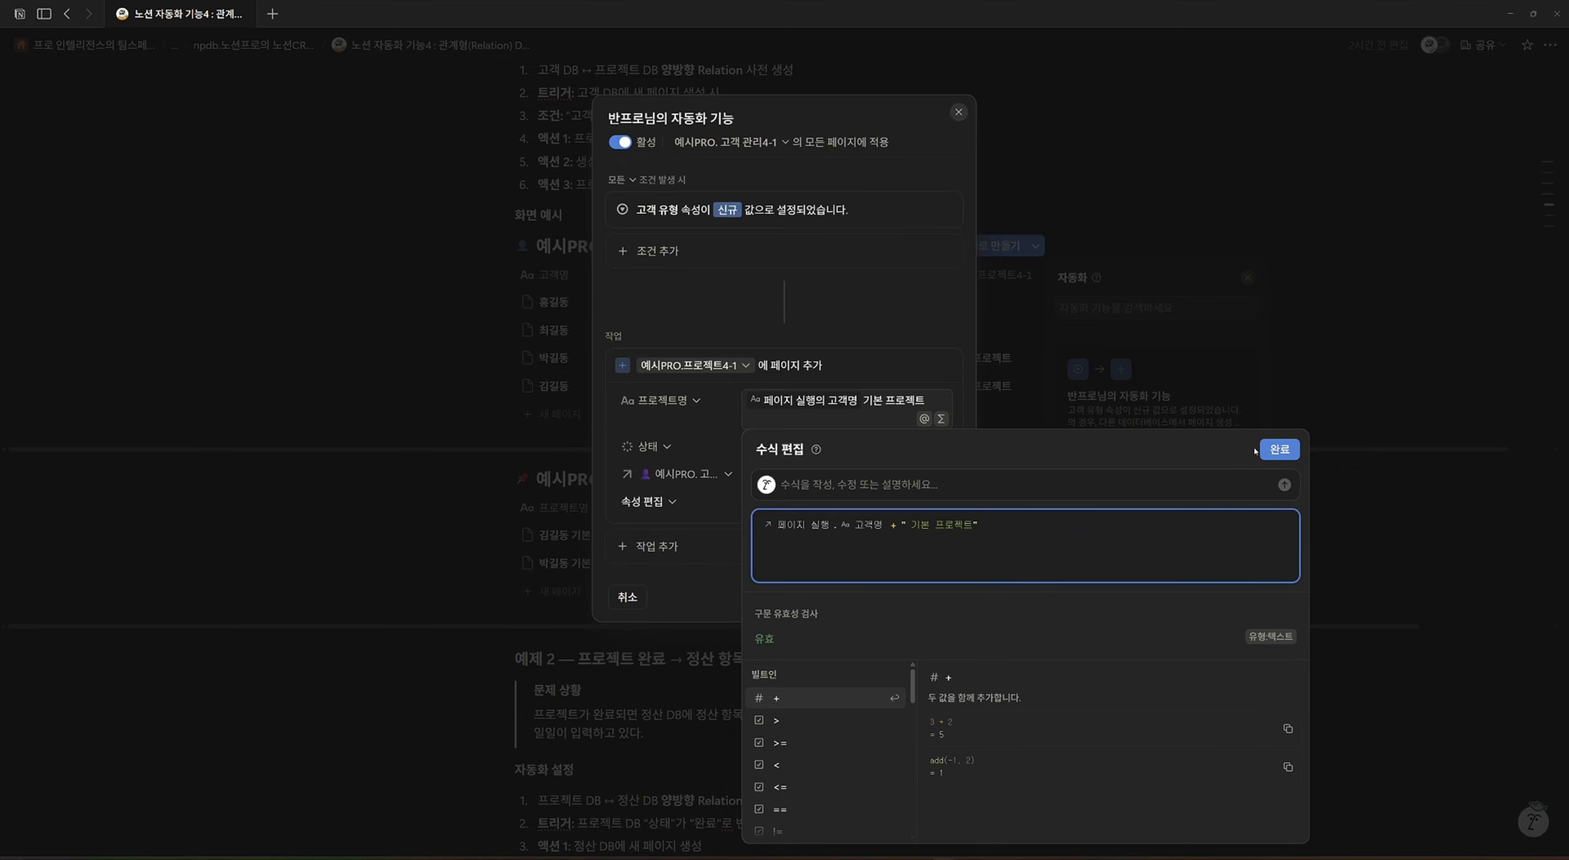
pyautogui.click(1278, 450)
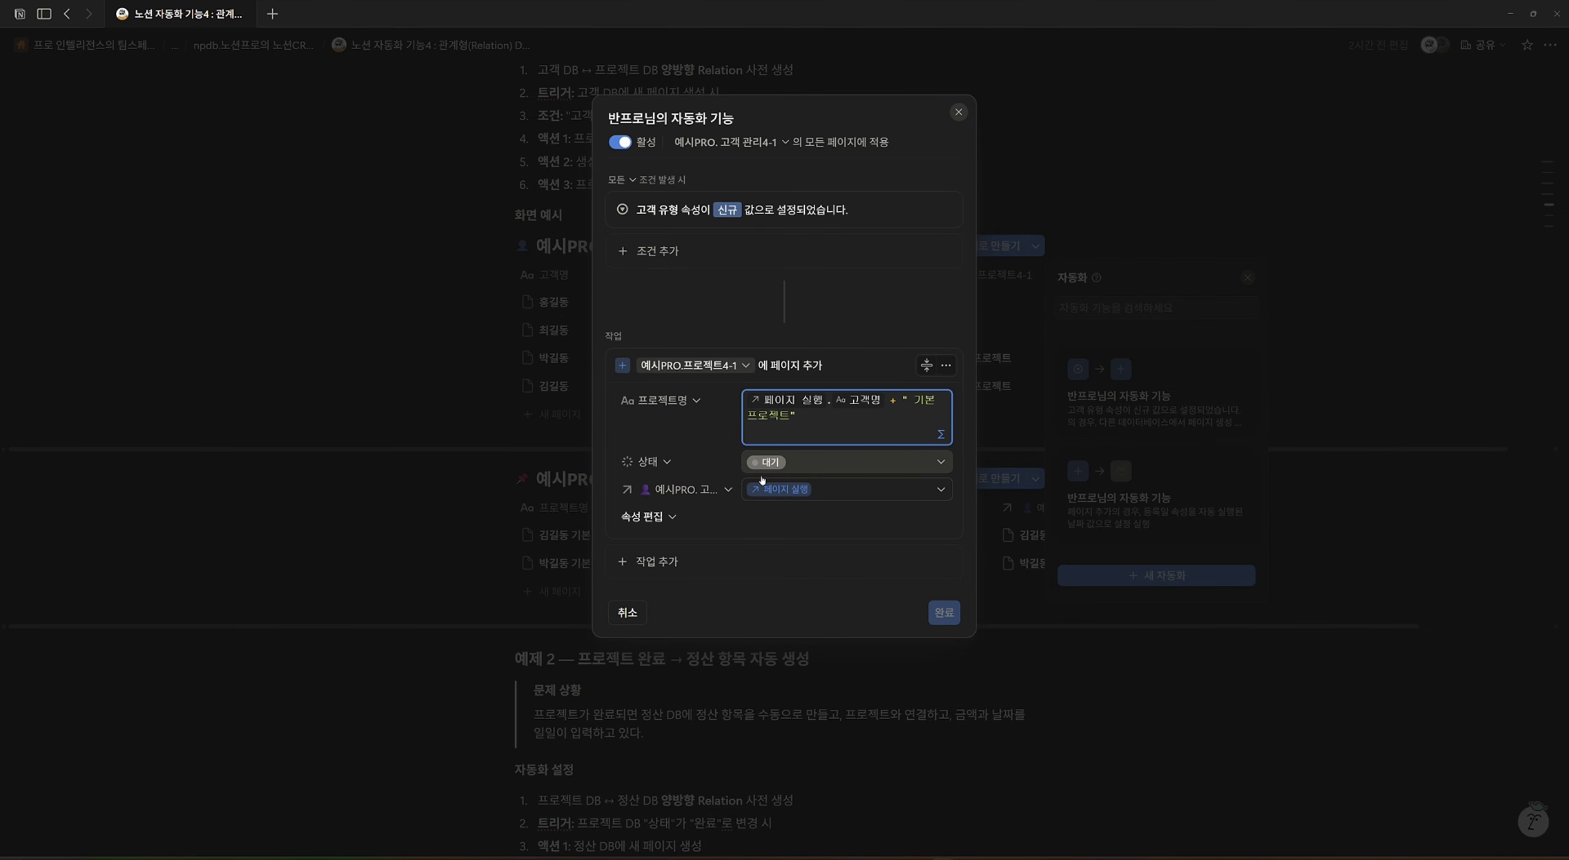
# Inspect the action's available properties and the customer relation's 페이지 실행 value, and close the automation unchanged.
pyautogui.click(728, 492)
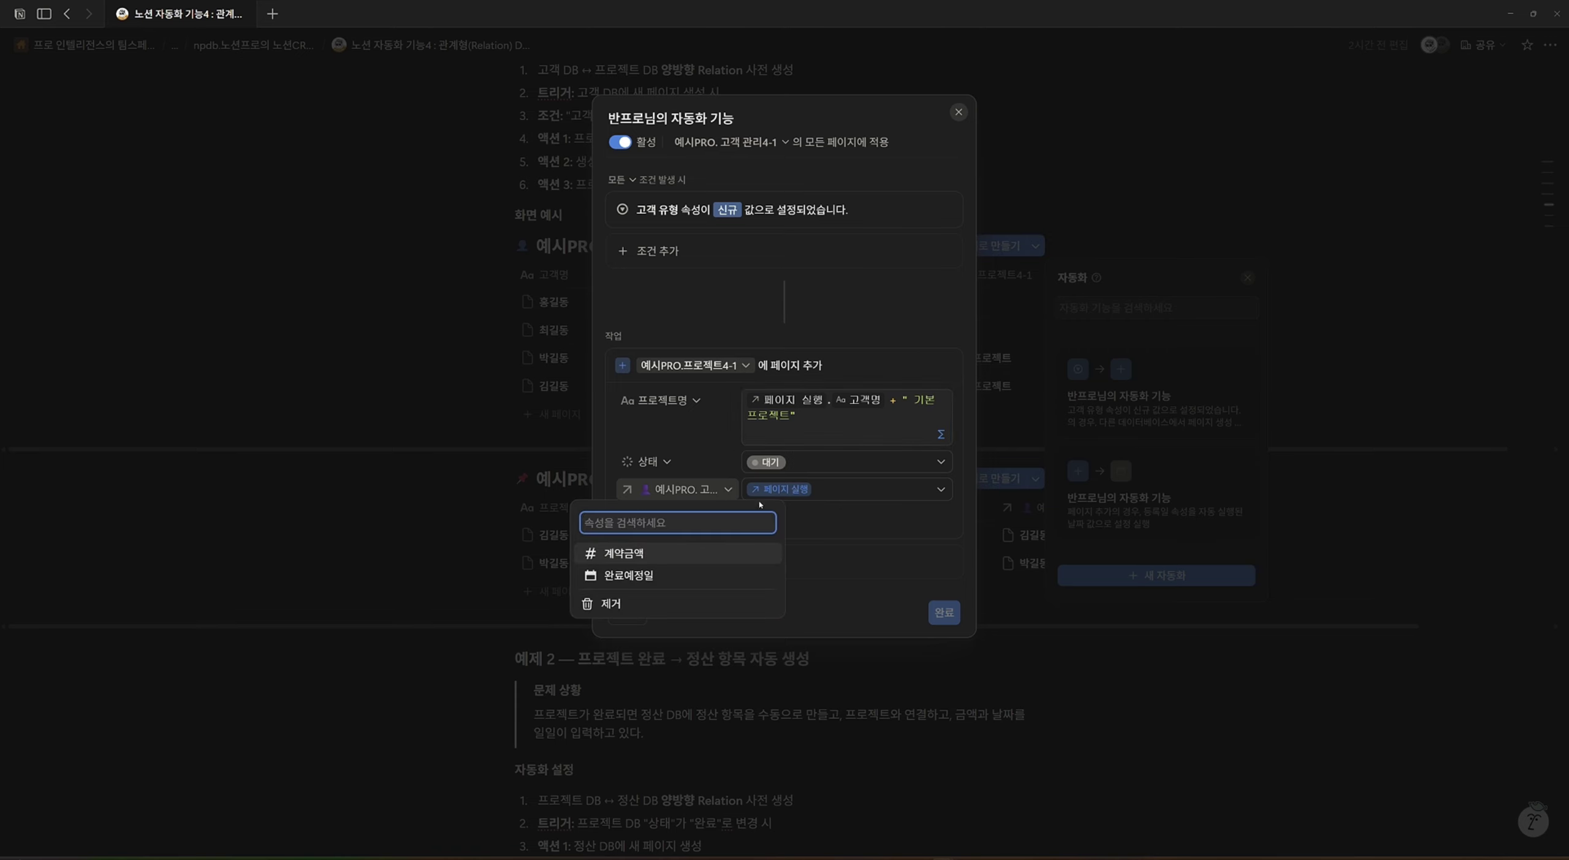
pyautogui.click(818, 510)
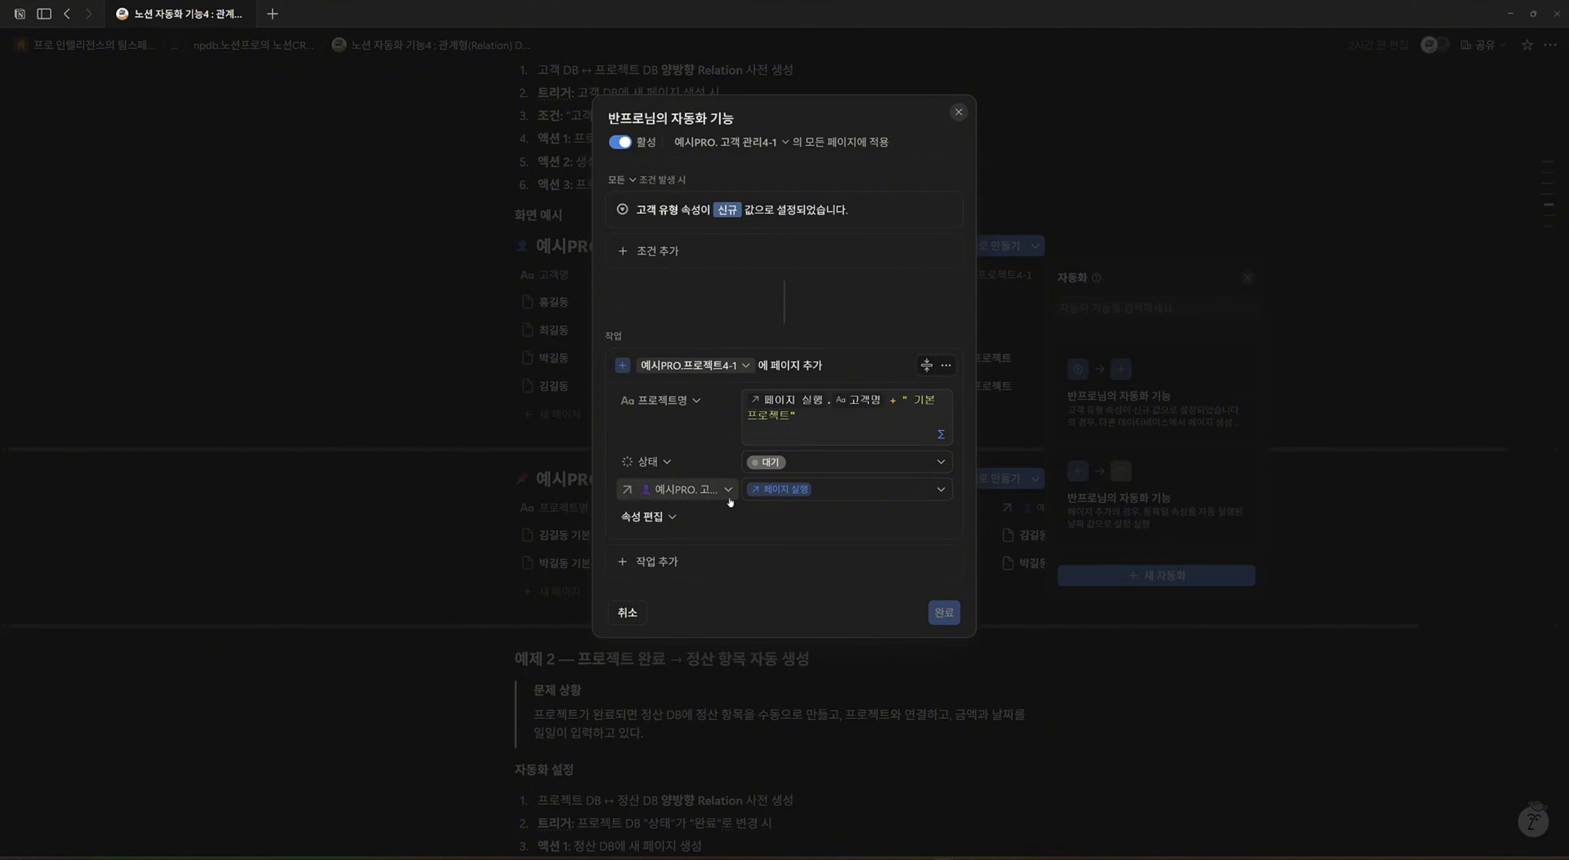
pyautogui.click(807, 490)
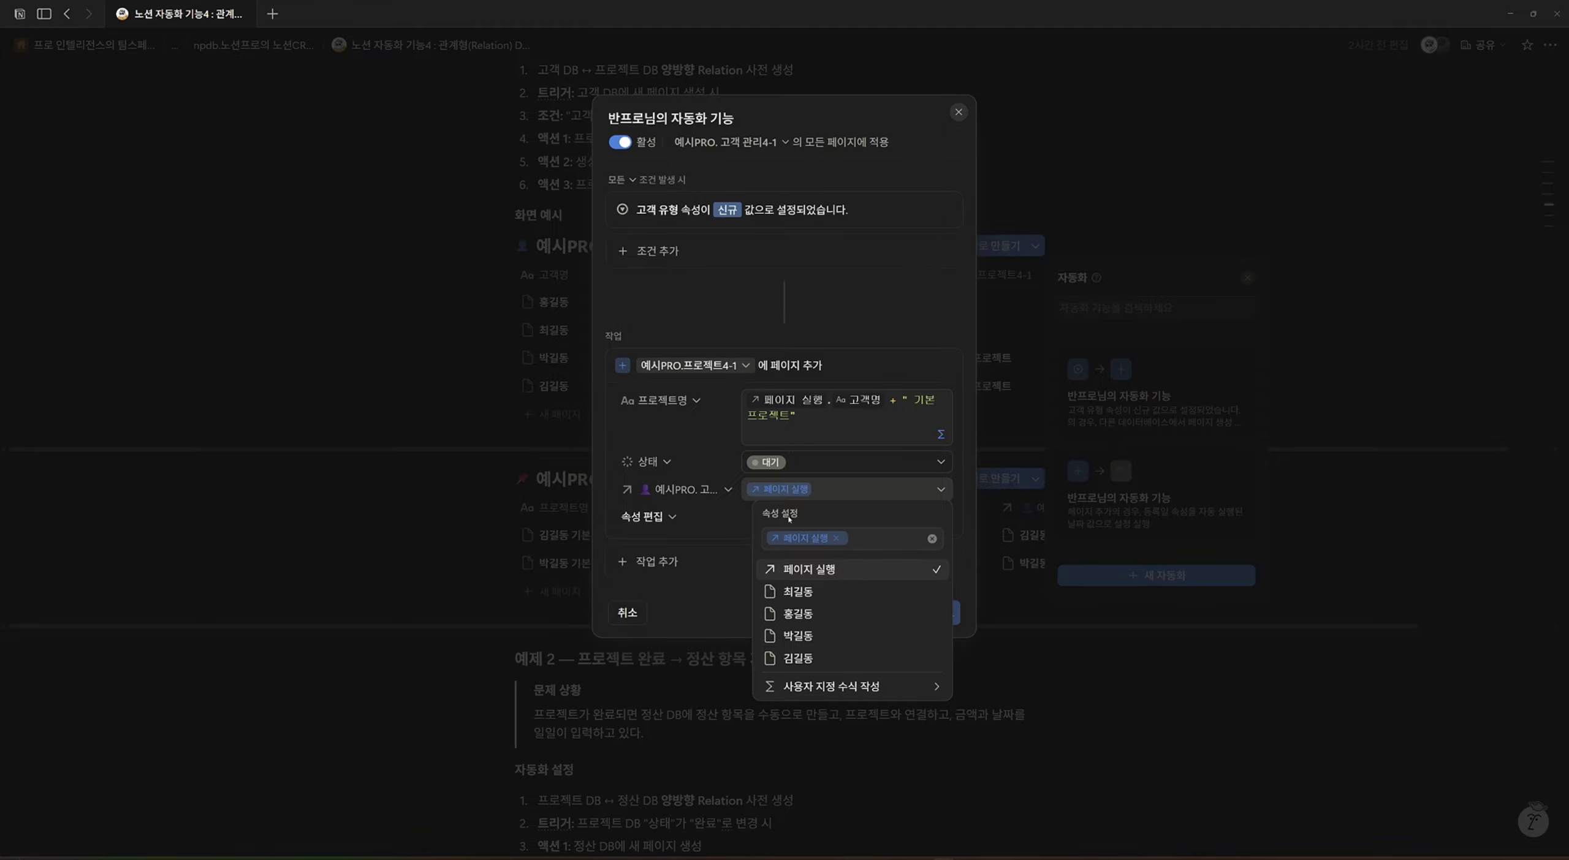
pyautogui.click(713, 549)
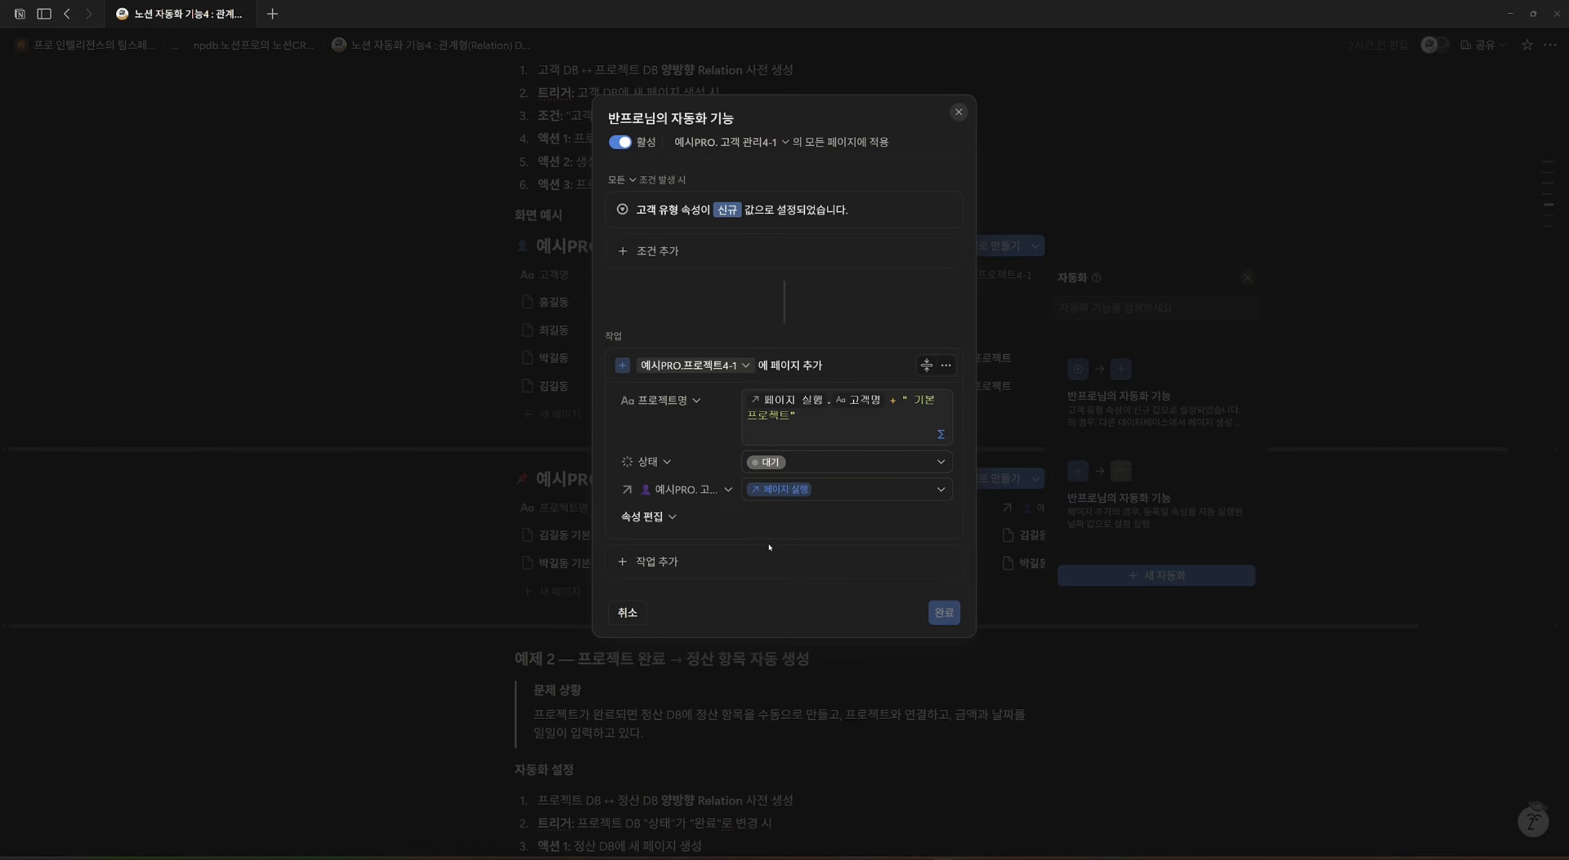
pyautogui.click(958, 112)
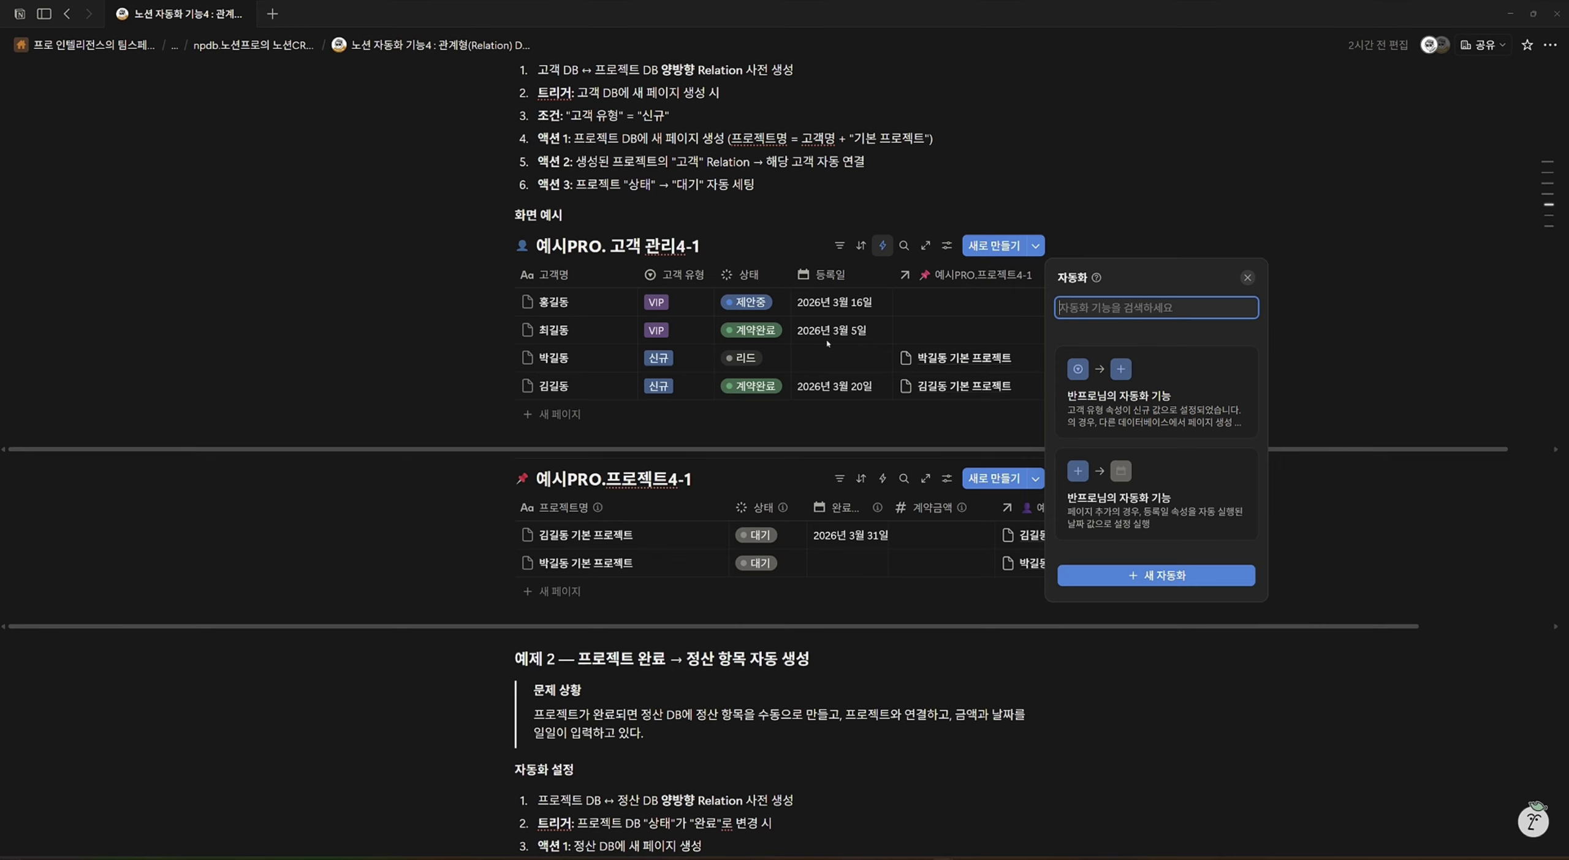
# Inspect the 고객 관리4-1 automation that sets 등록일 when a page is added, and close it unchanged.
pyautogui.click(1156, 497)
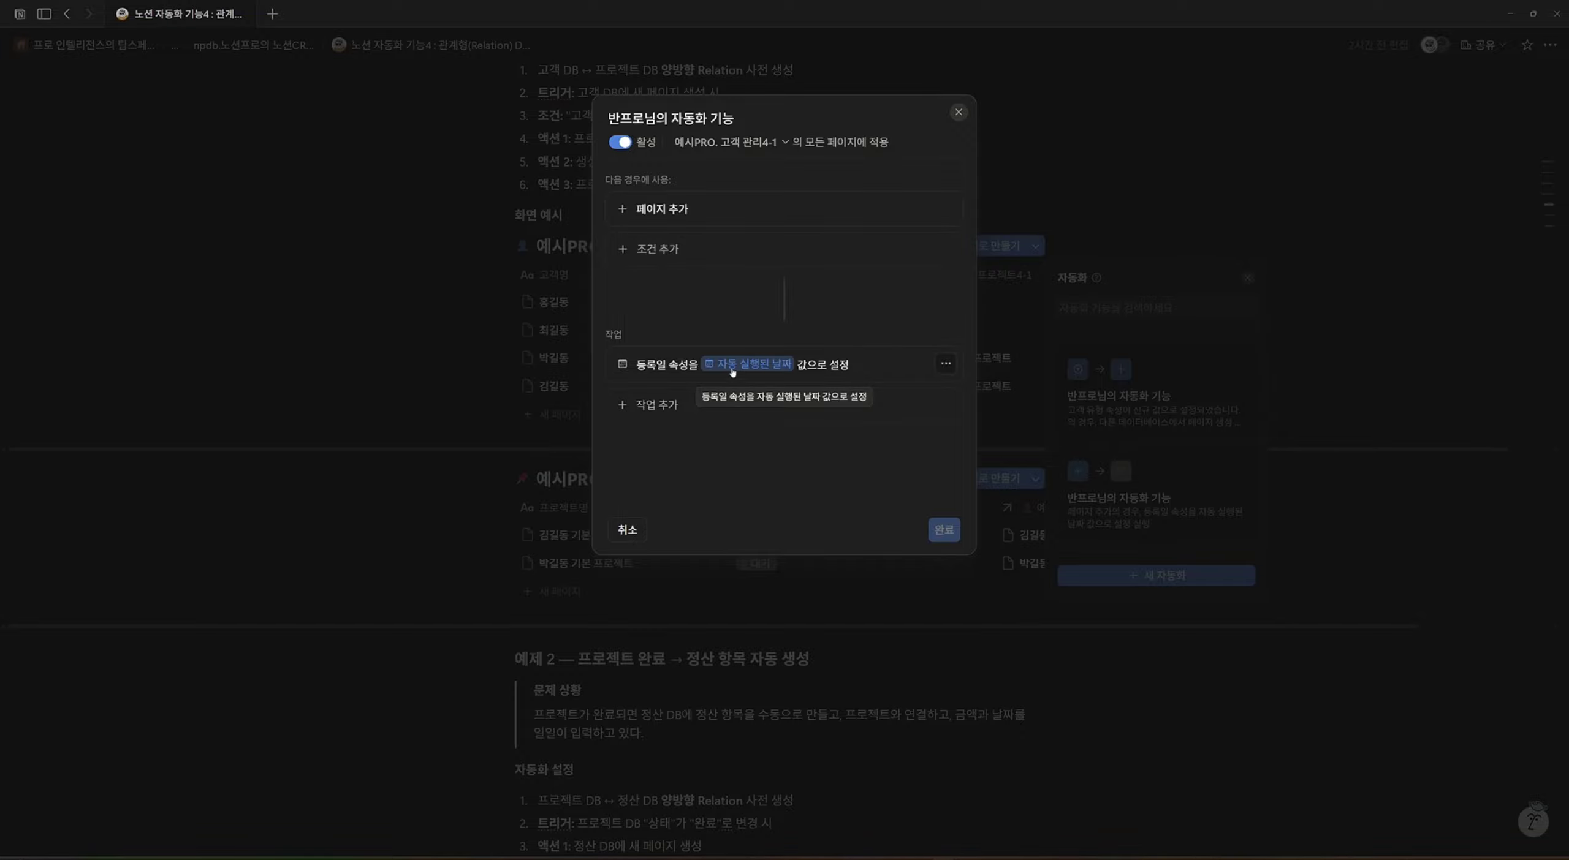
pyautogui.click(958, 112)
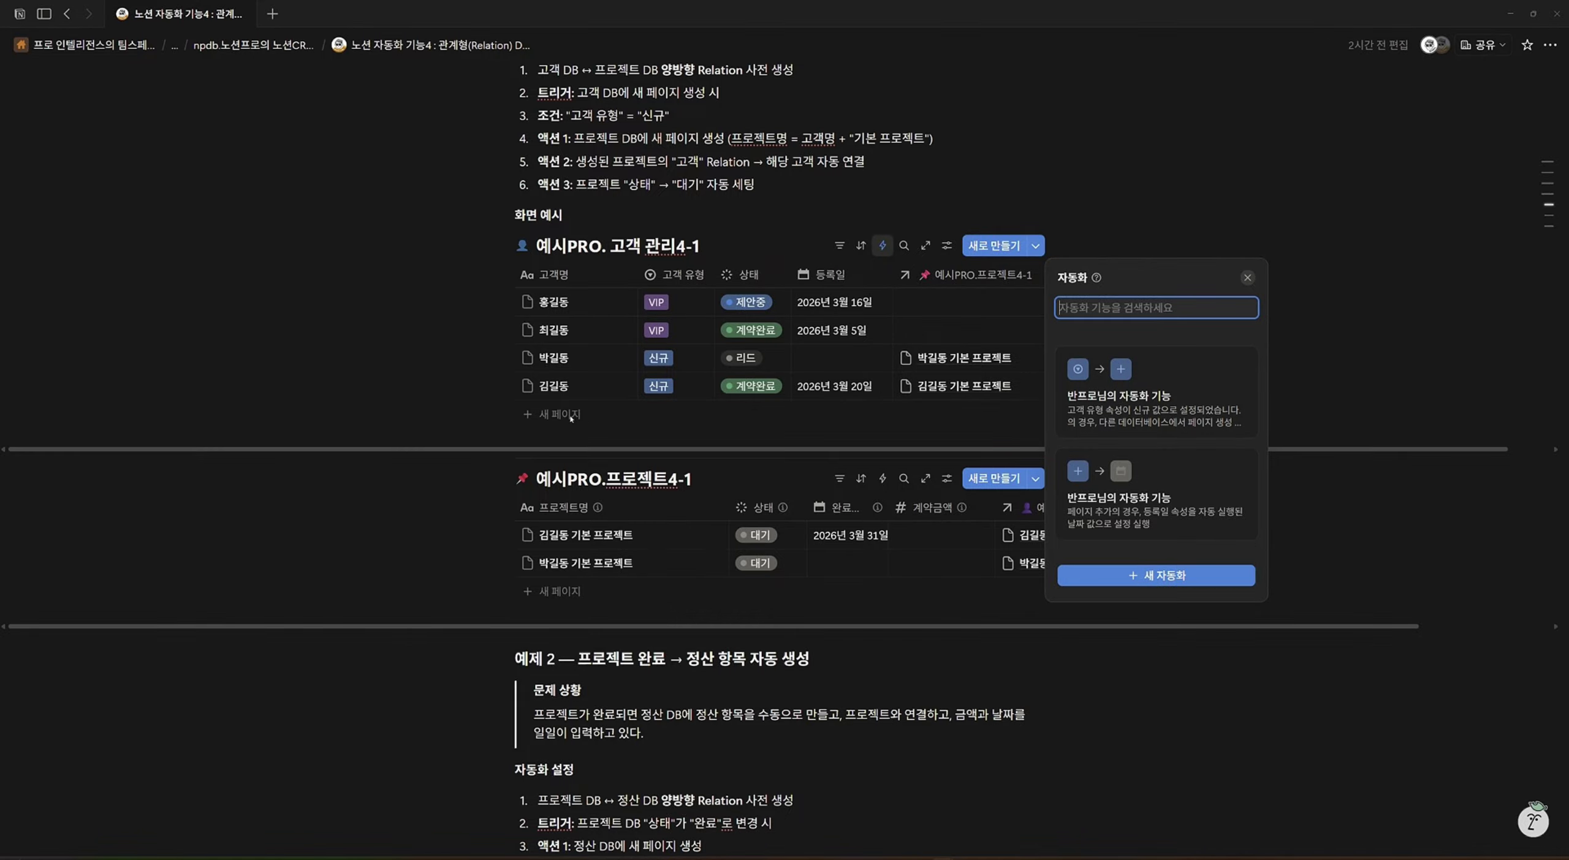
pyautogui.press('Escape')
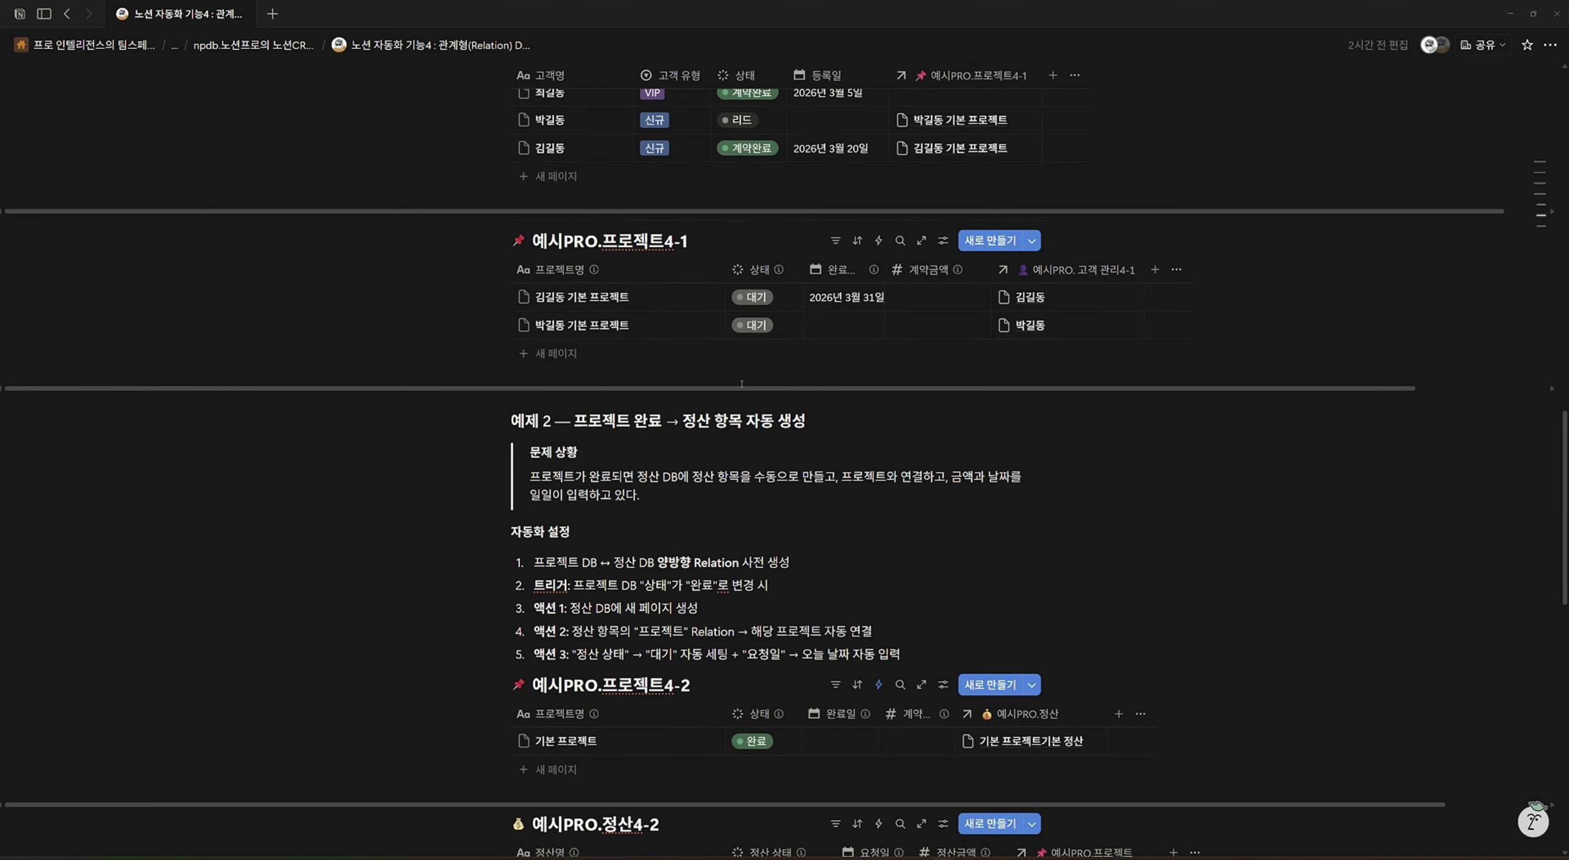
# Go to 예제 2 on project completion and settlement creation, and highlight its 문제 상황 description for reading.
pyautogui.scroll(-2, 742, 383)
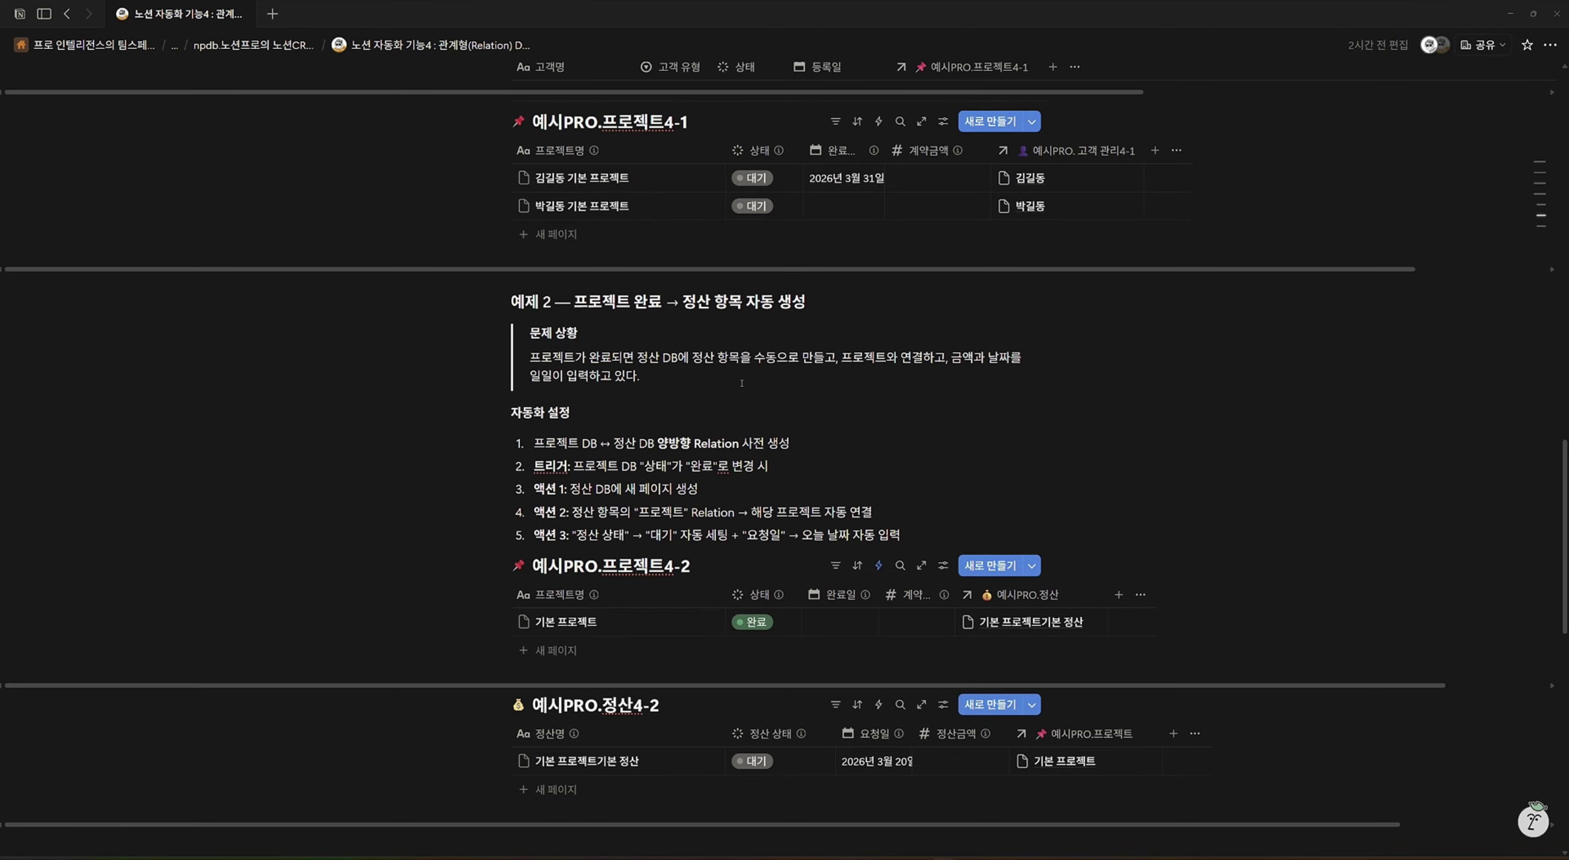
pyautogui.scroll(-2, 742, 383)
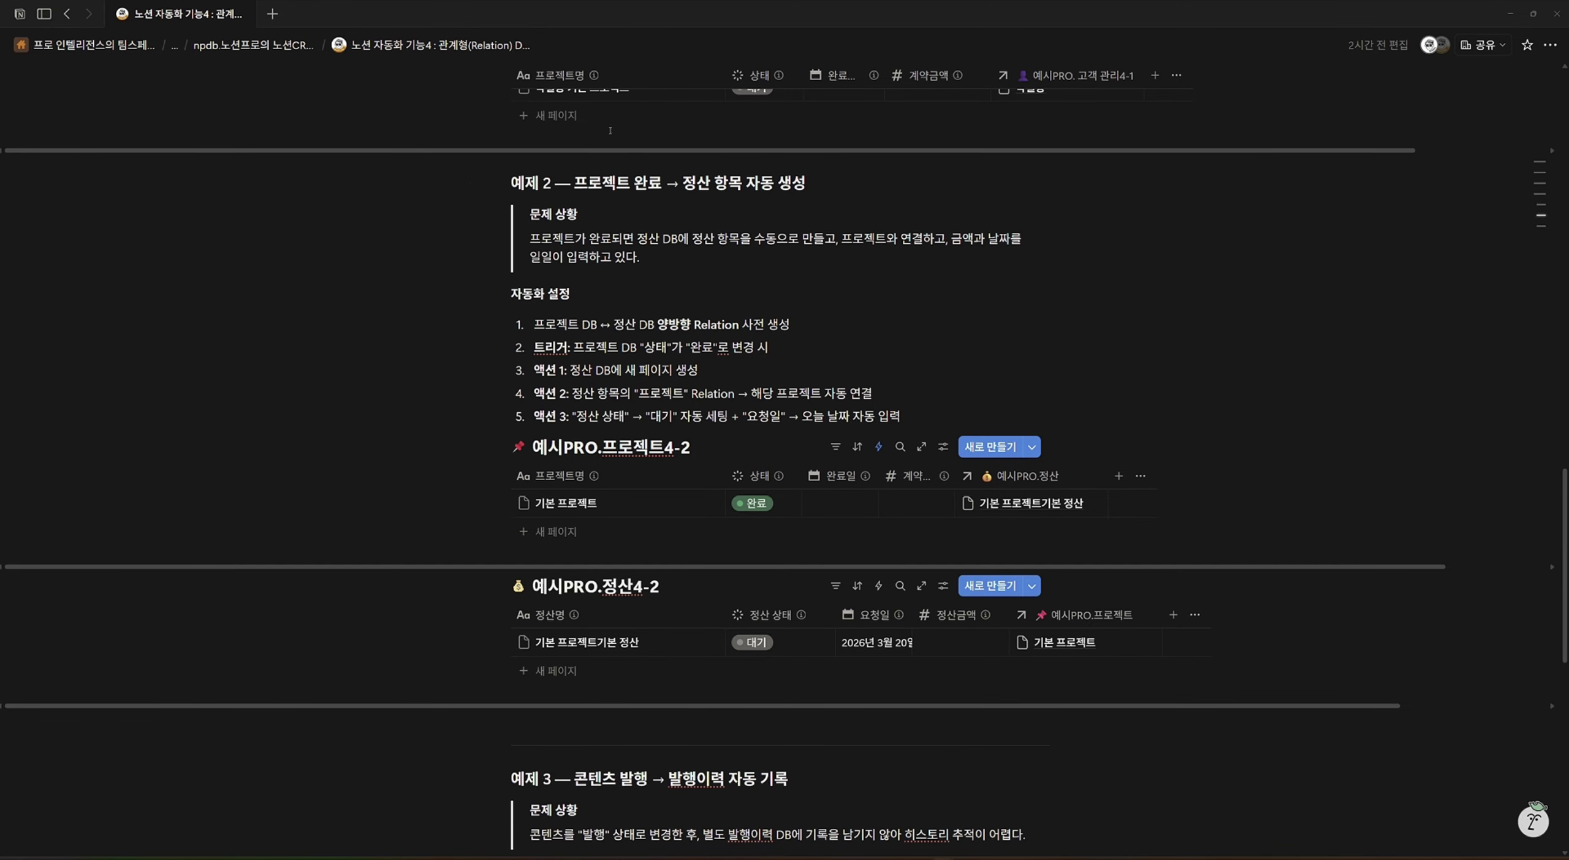
pyautogui.moveTo(641, 259); pyautogui.dragTo(531, 244)
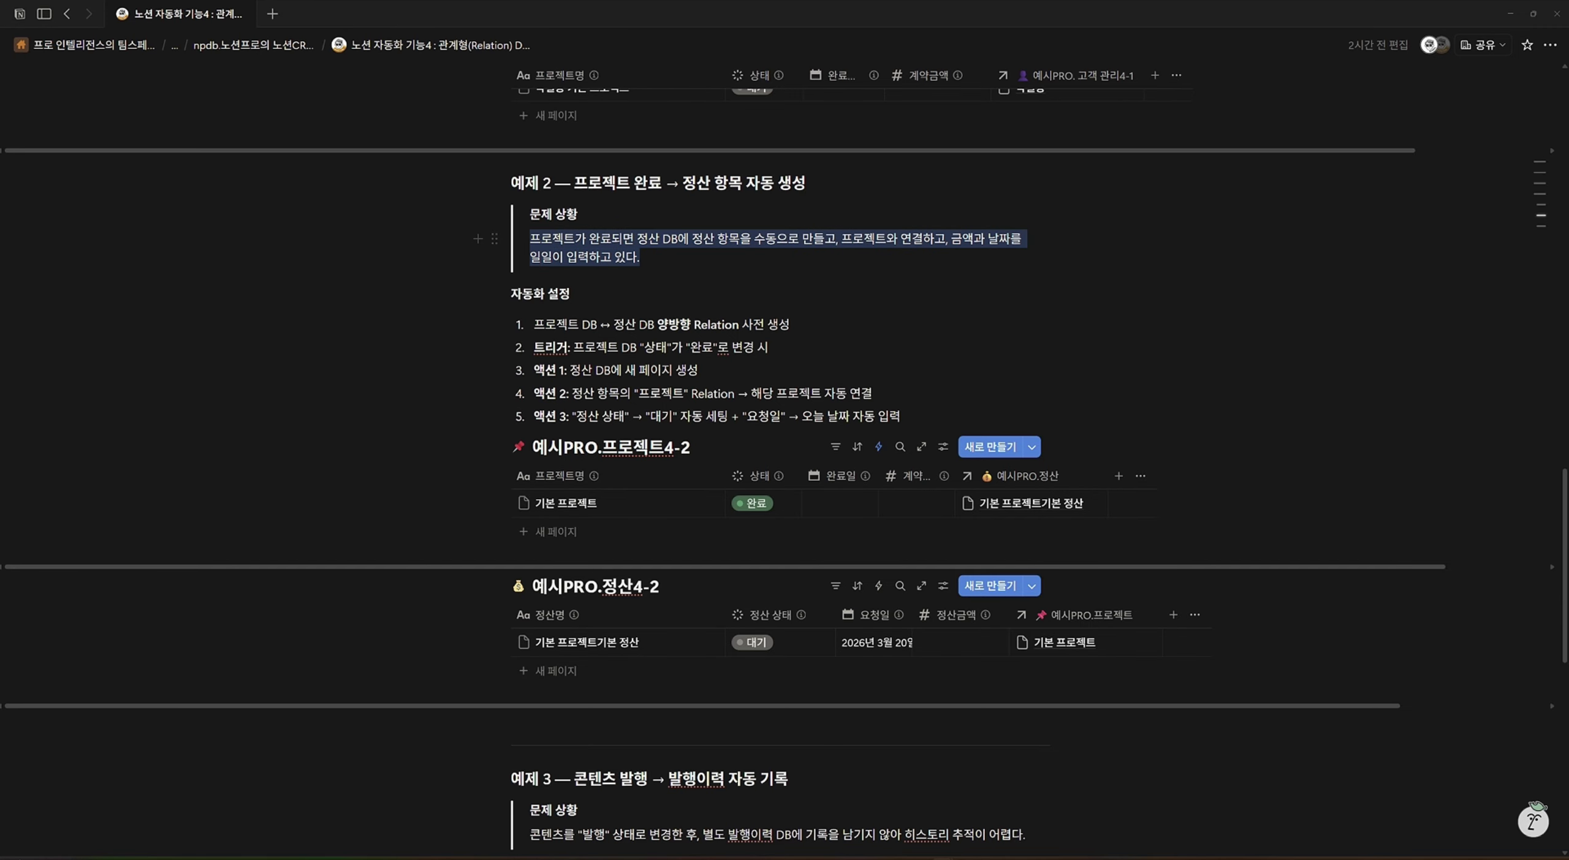
pyautogui.press('Escape')
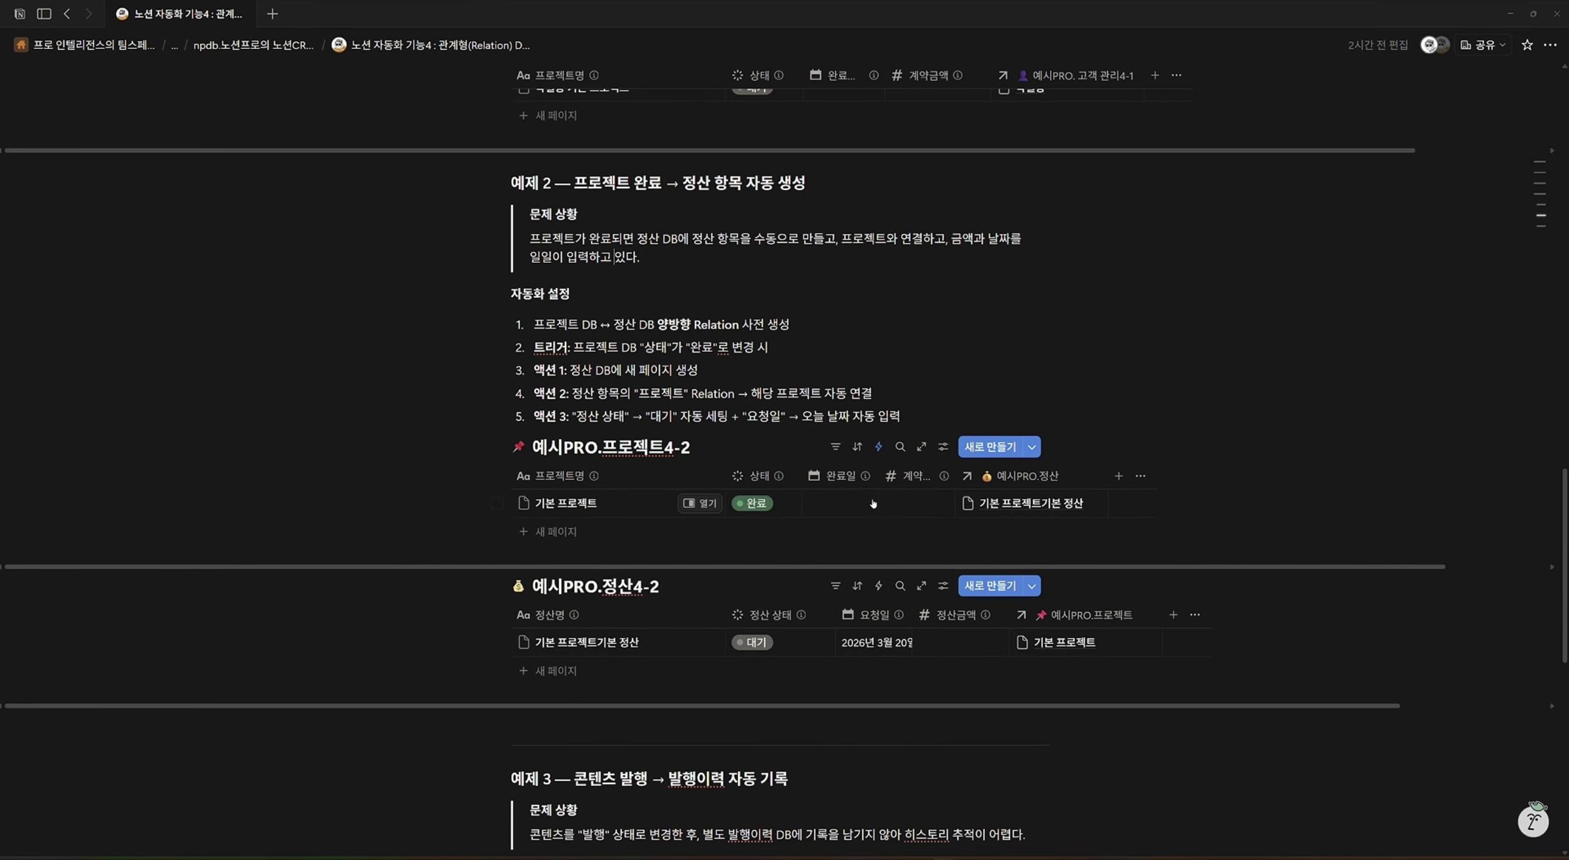
# Add a new page named 오늘 프로젝트 to the 예시PRO.프로젝트4-2 database.
pyautogui.click(533, 532)
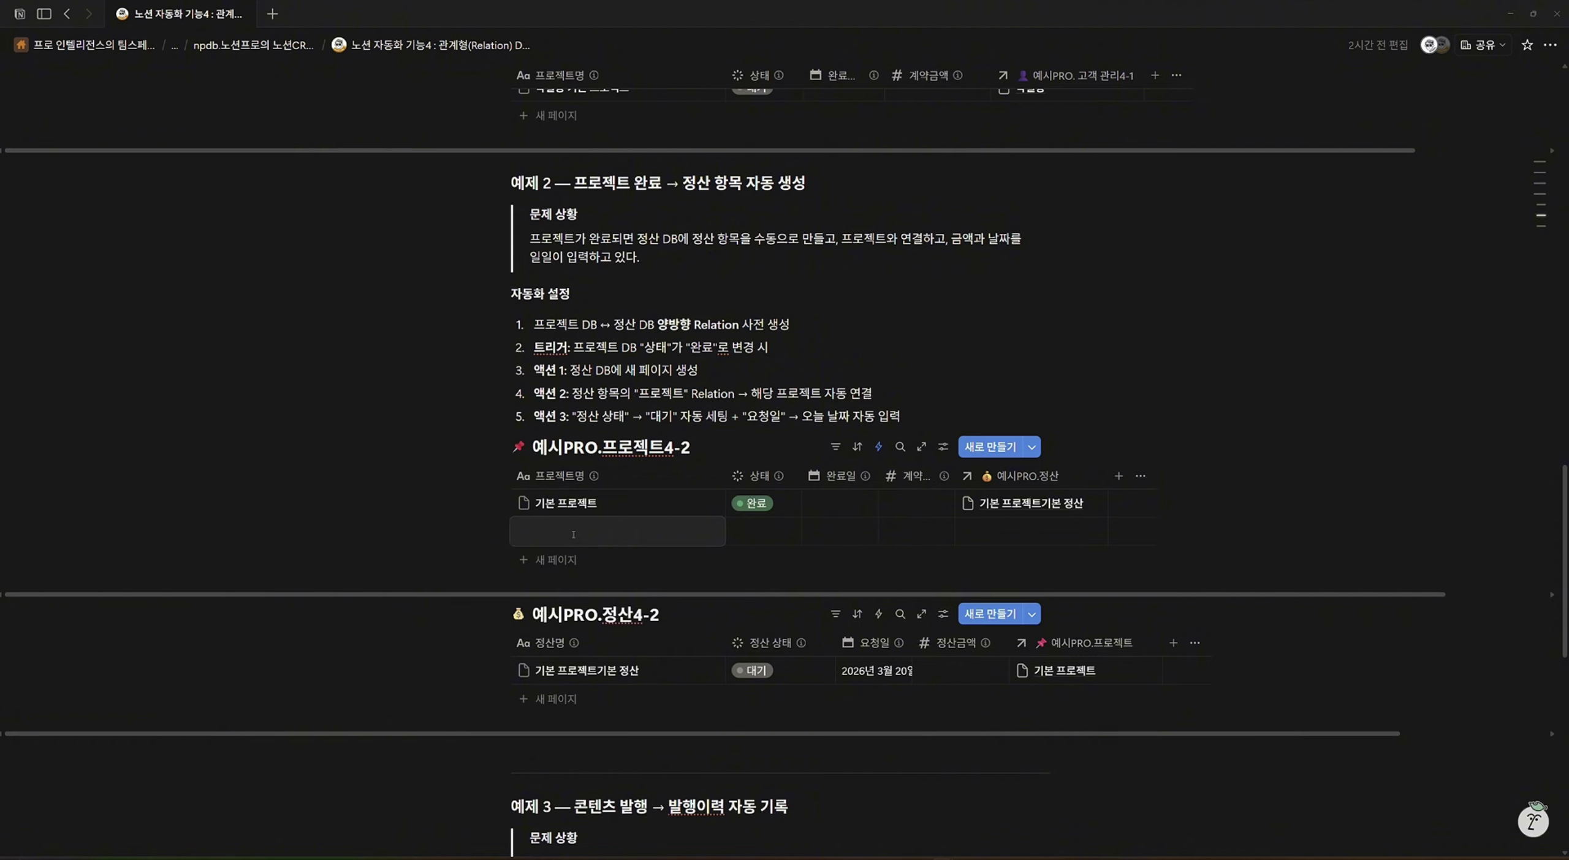
pyautogui.write('오늘')
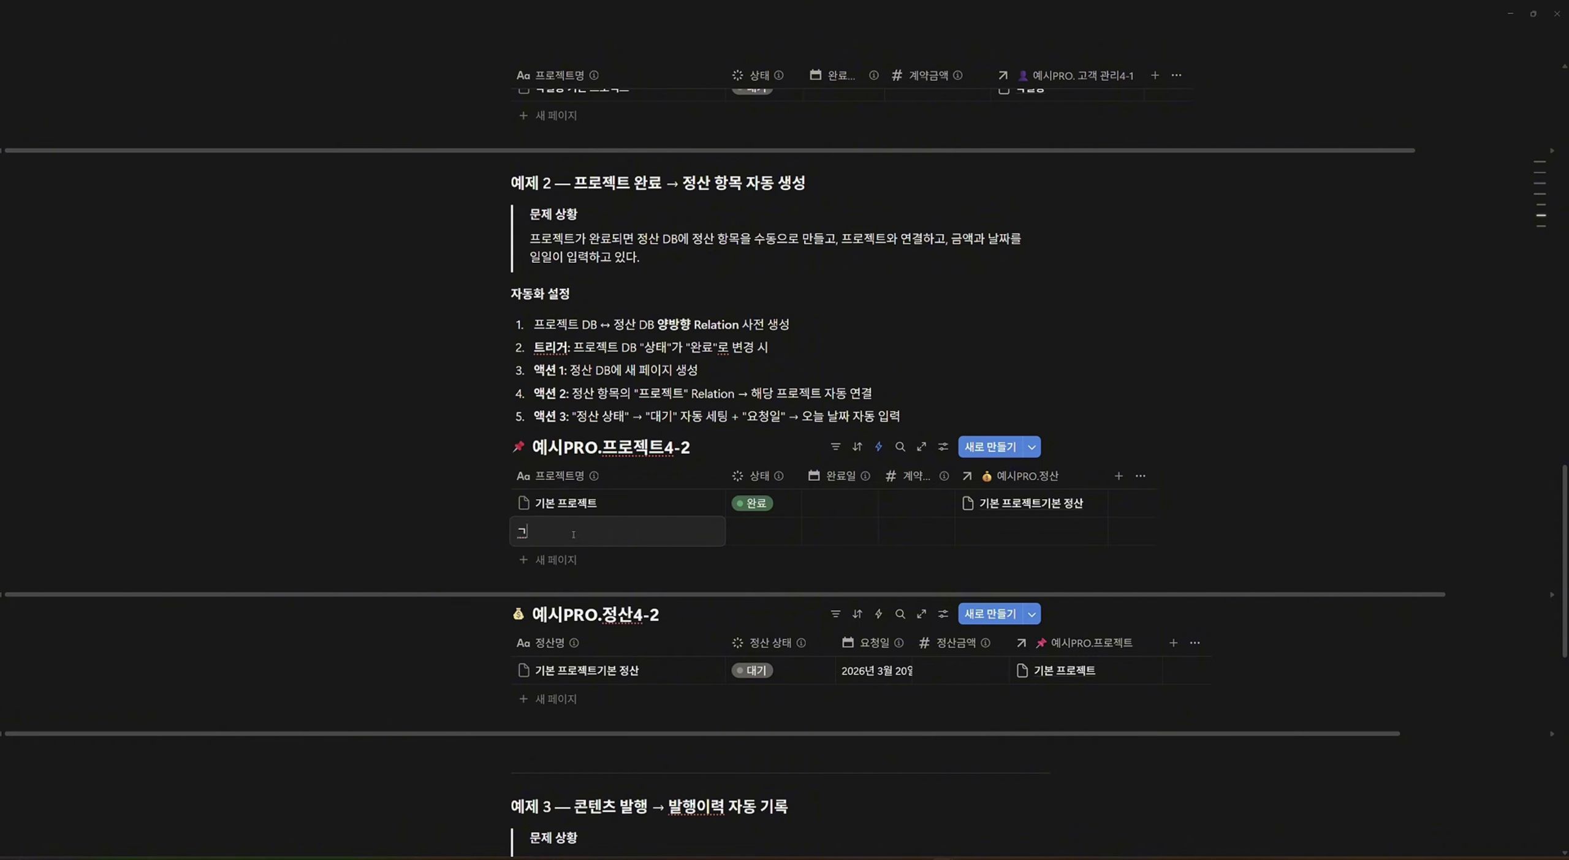
pyautogui.write(' 프로젝트')
pyautogui.press('Return')
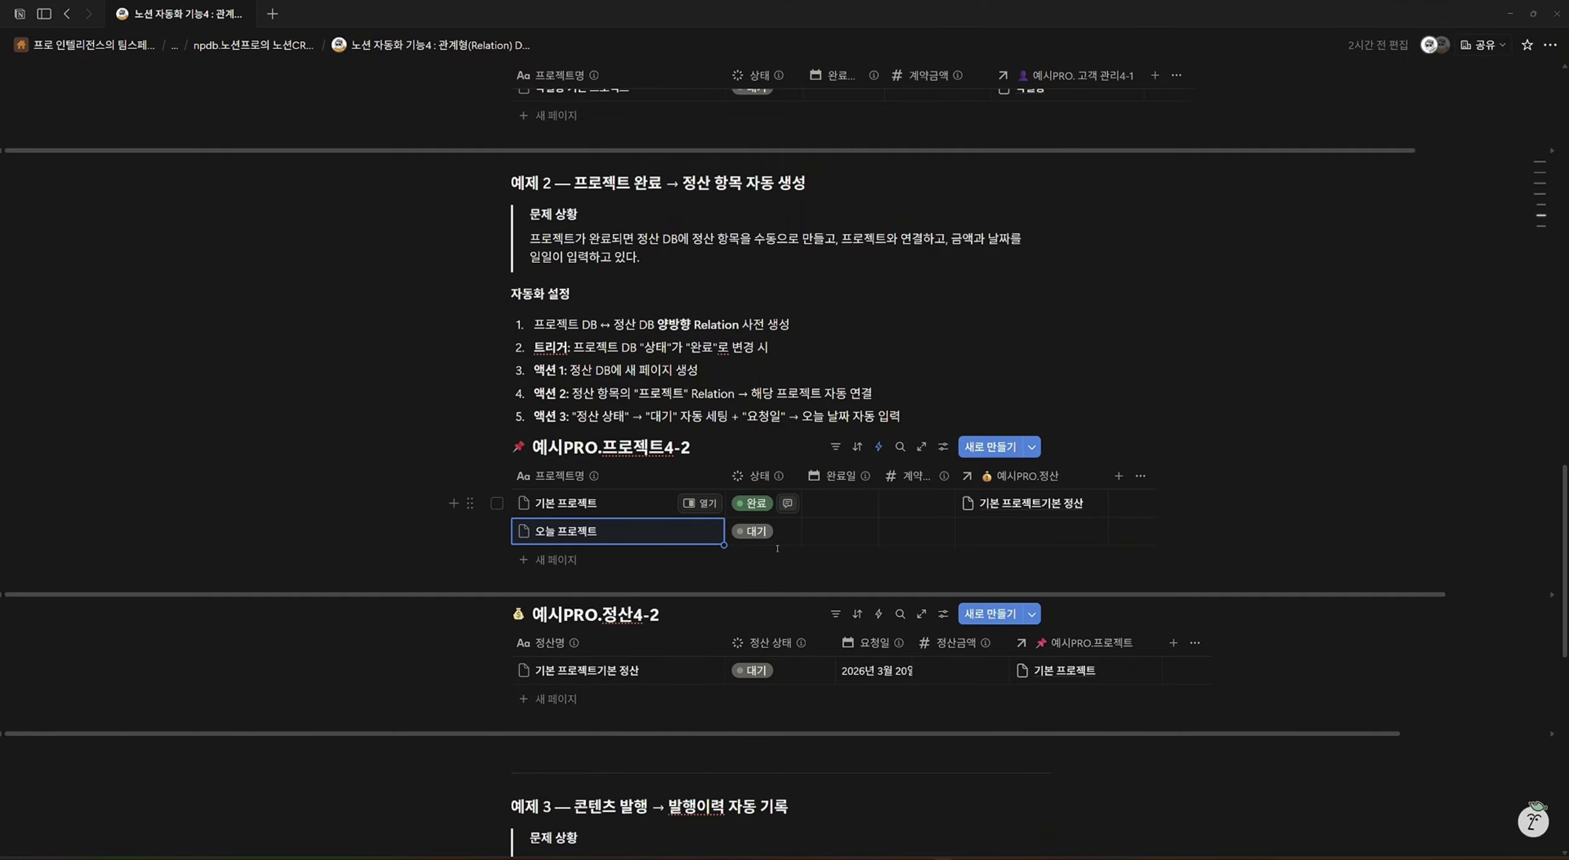
# Inspect the 프로젝트4-2 automation that sets 상태 to 대기 when a page is added, and close it unchanged.
pyautogui.click(878, 447)
pyautogui.click(1176, 672)
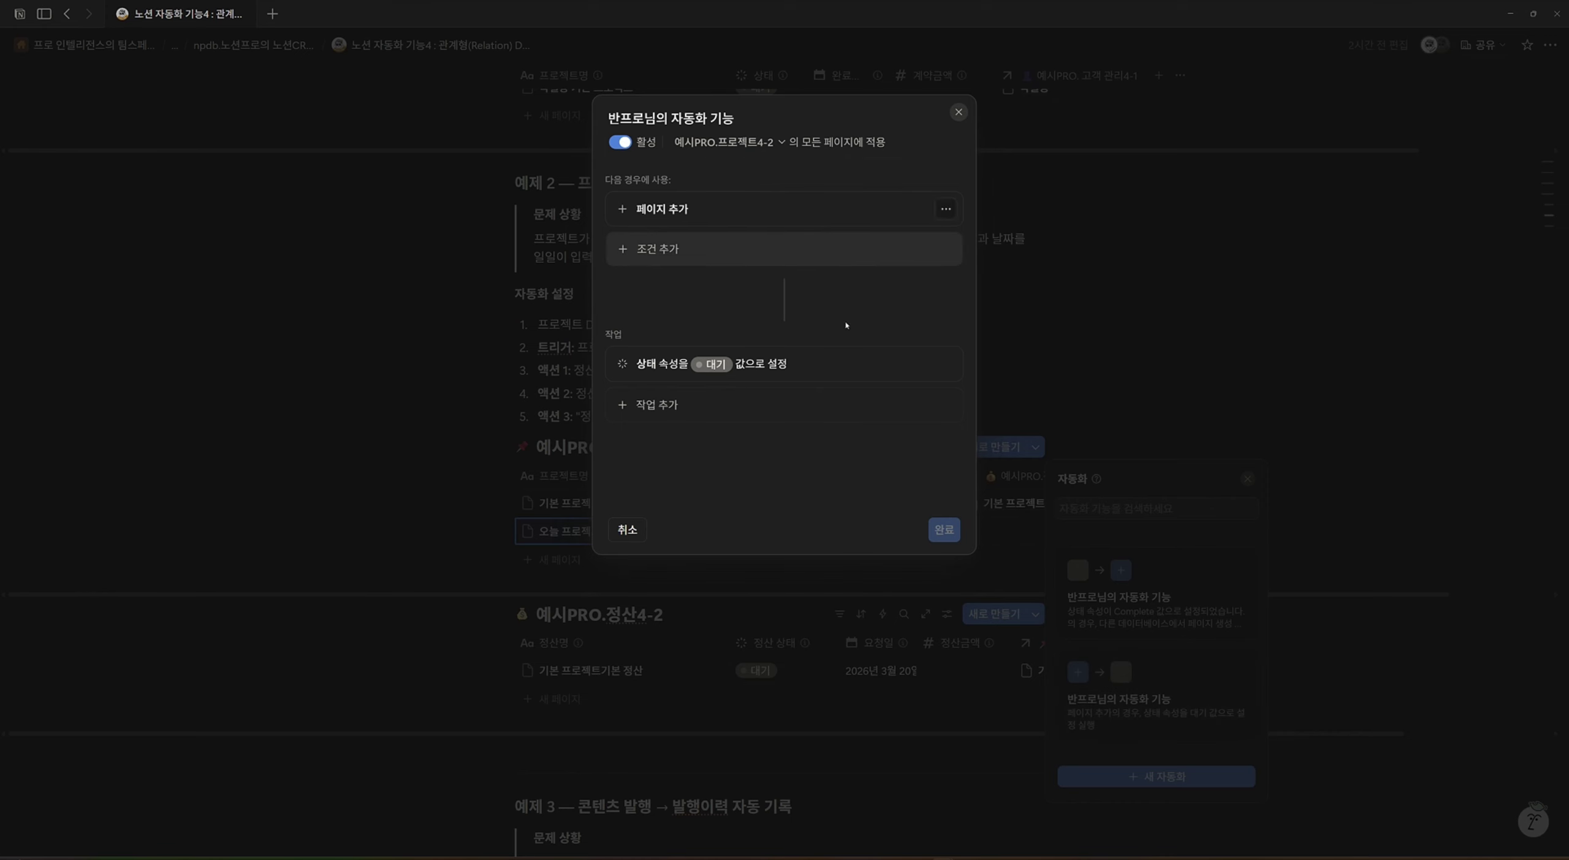
pyautogui.click(958, 112)
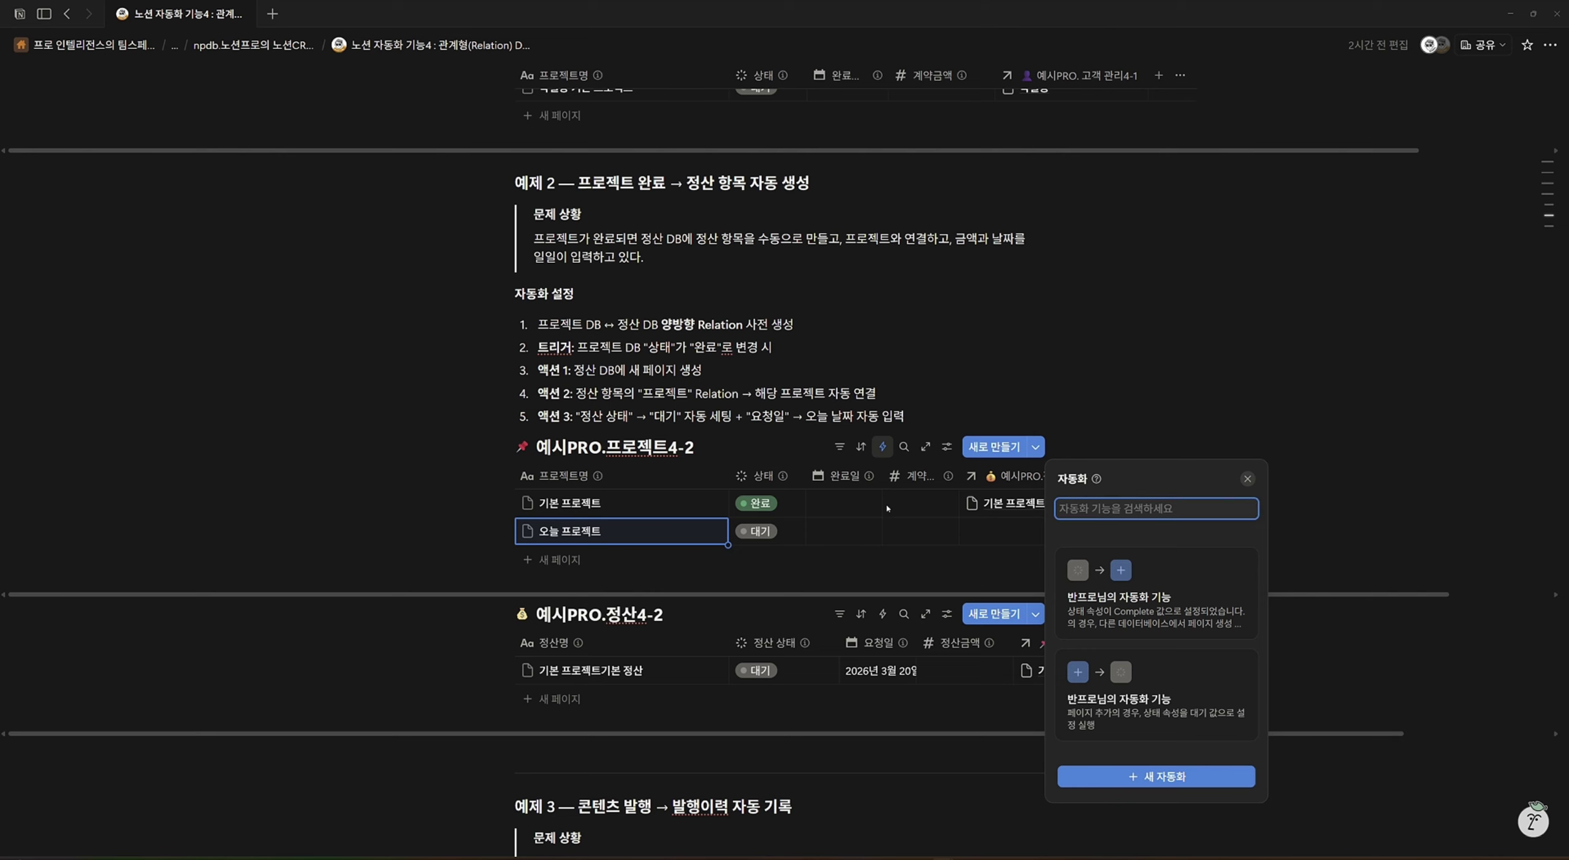
pyautogui.click(874, 569)
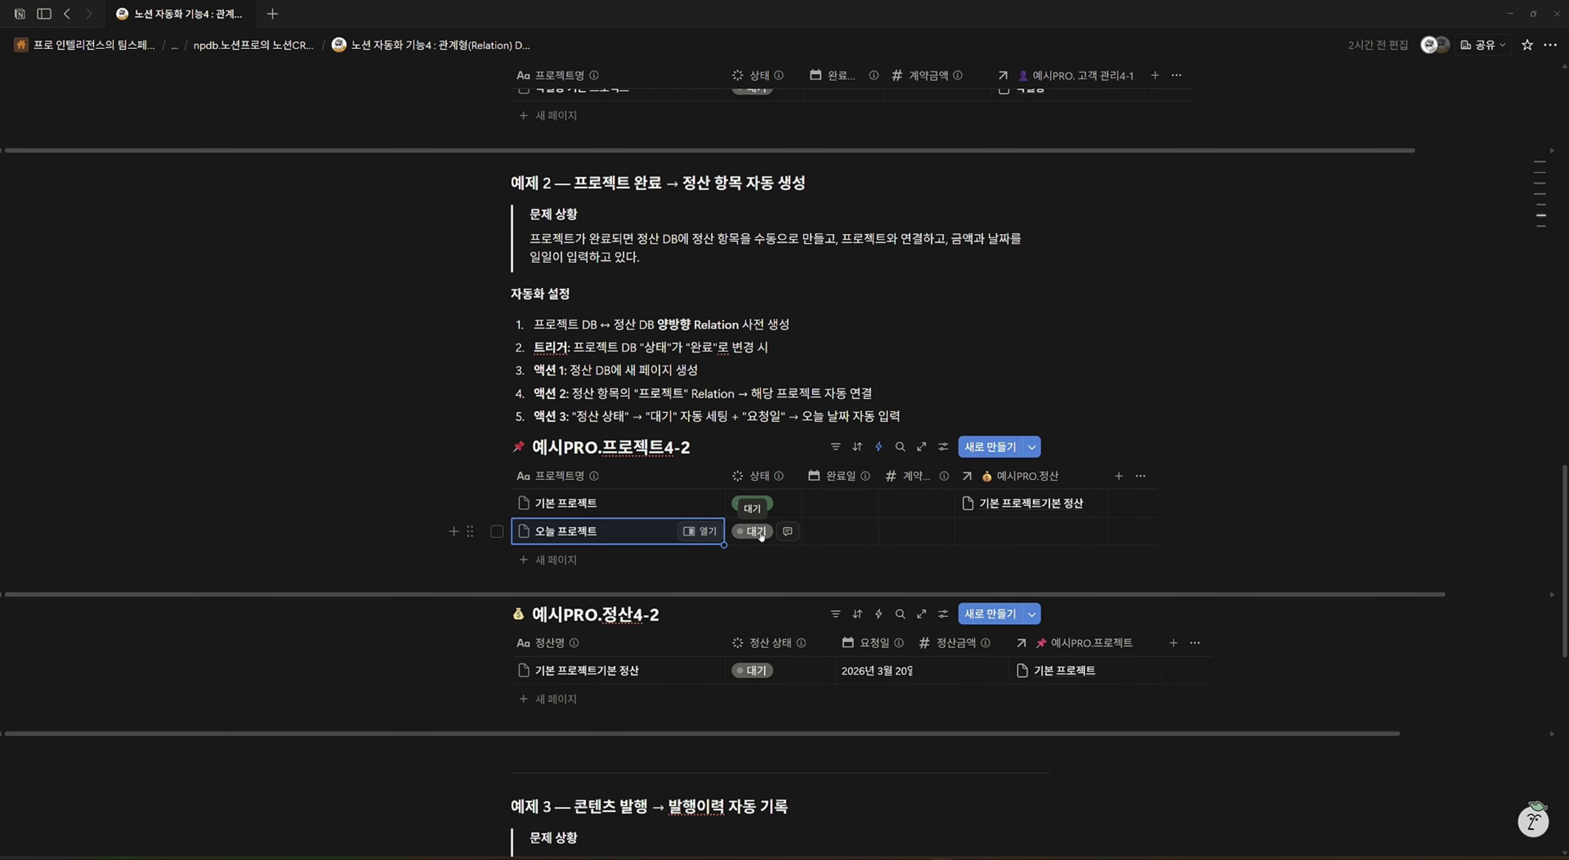
# Set 오늘 프로젝트's 완료일 to March 31, 2026 and its 계약금액 to 1000000.
pyautogui.click(840, 503)
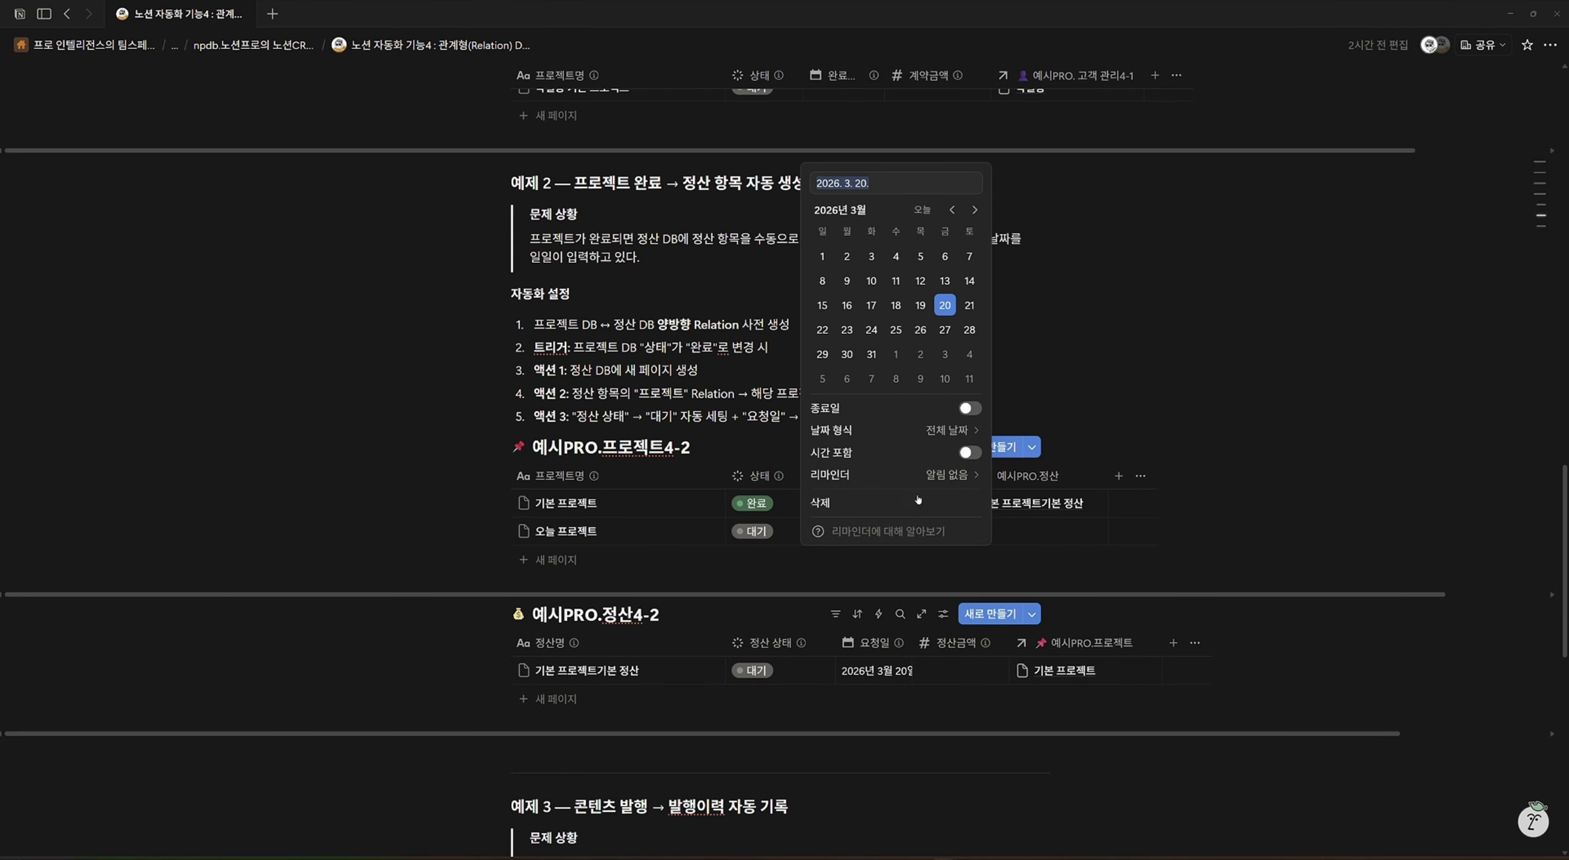
pyautogui.click(871, 354)
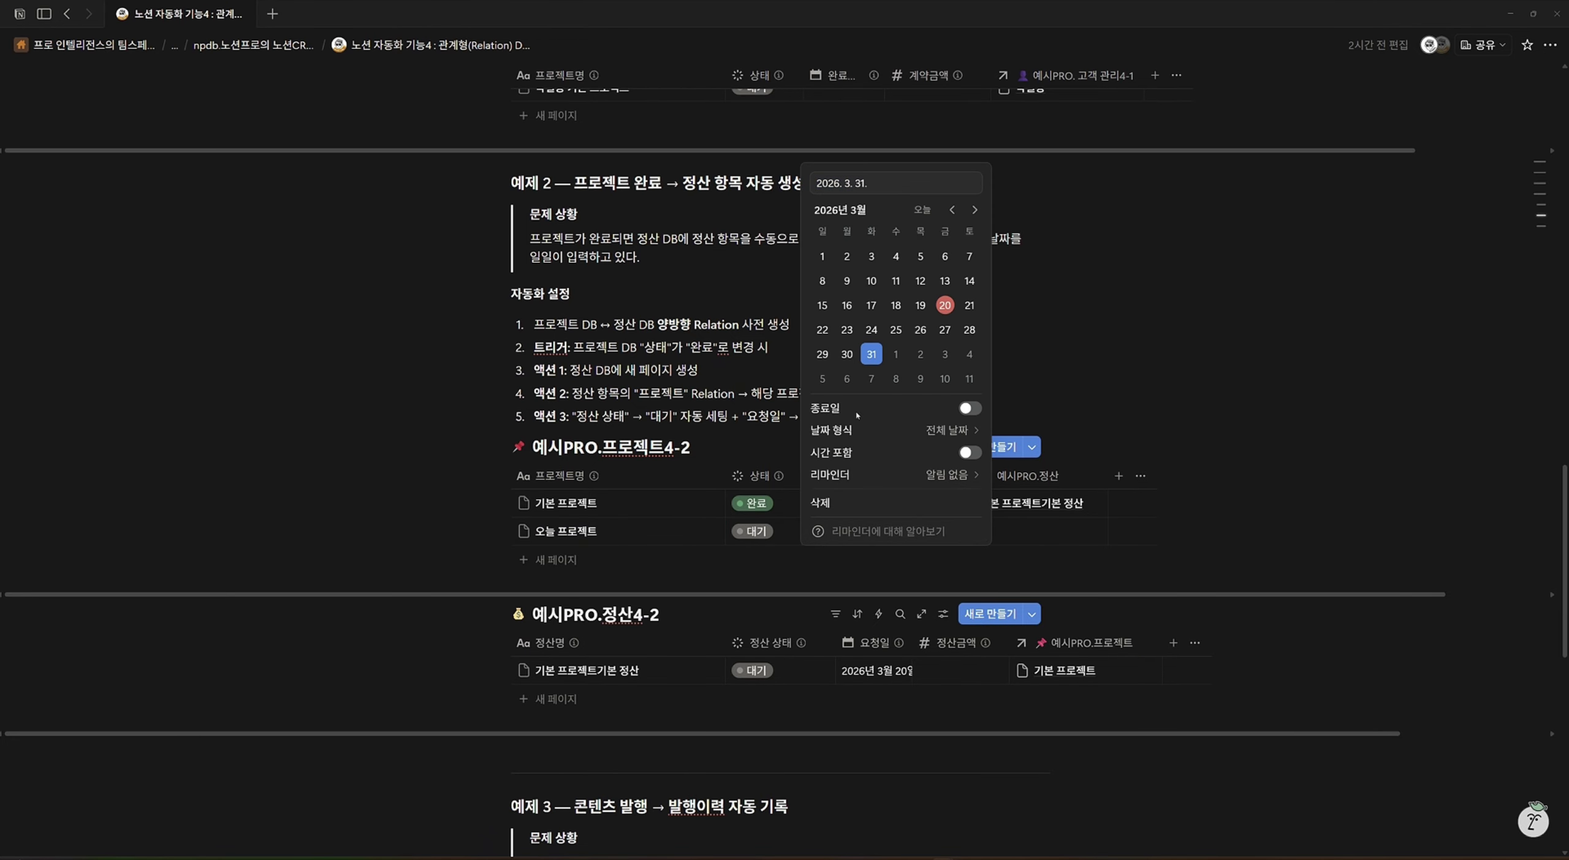
pyautogui.click(774, 576)
pyautogui.click(925, 533)
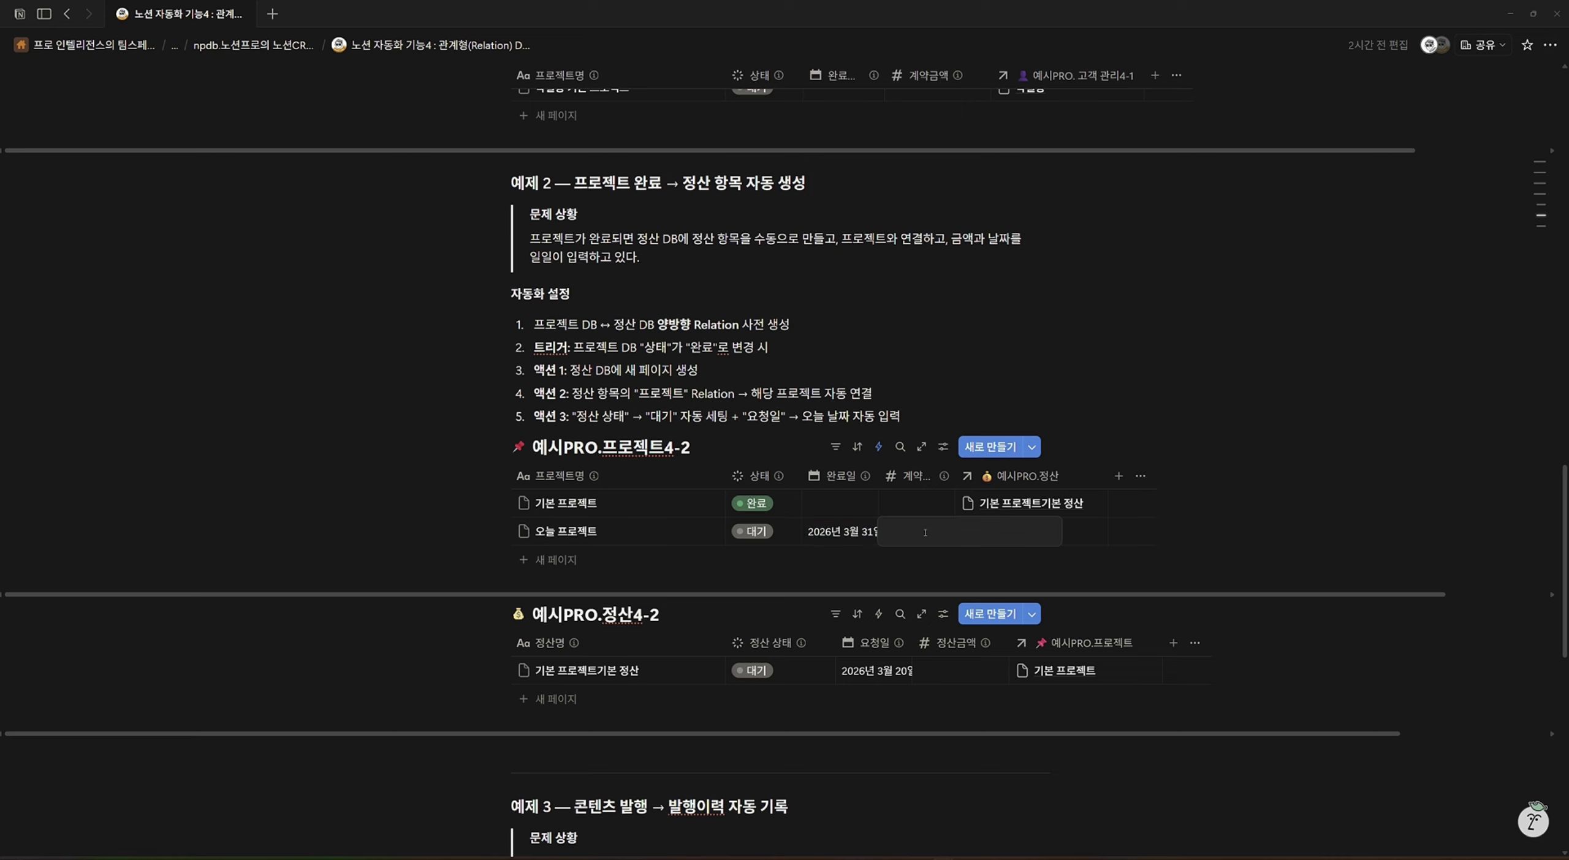
pyautogui.write('100000')
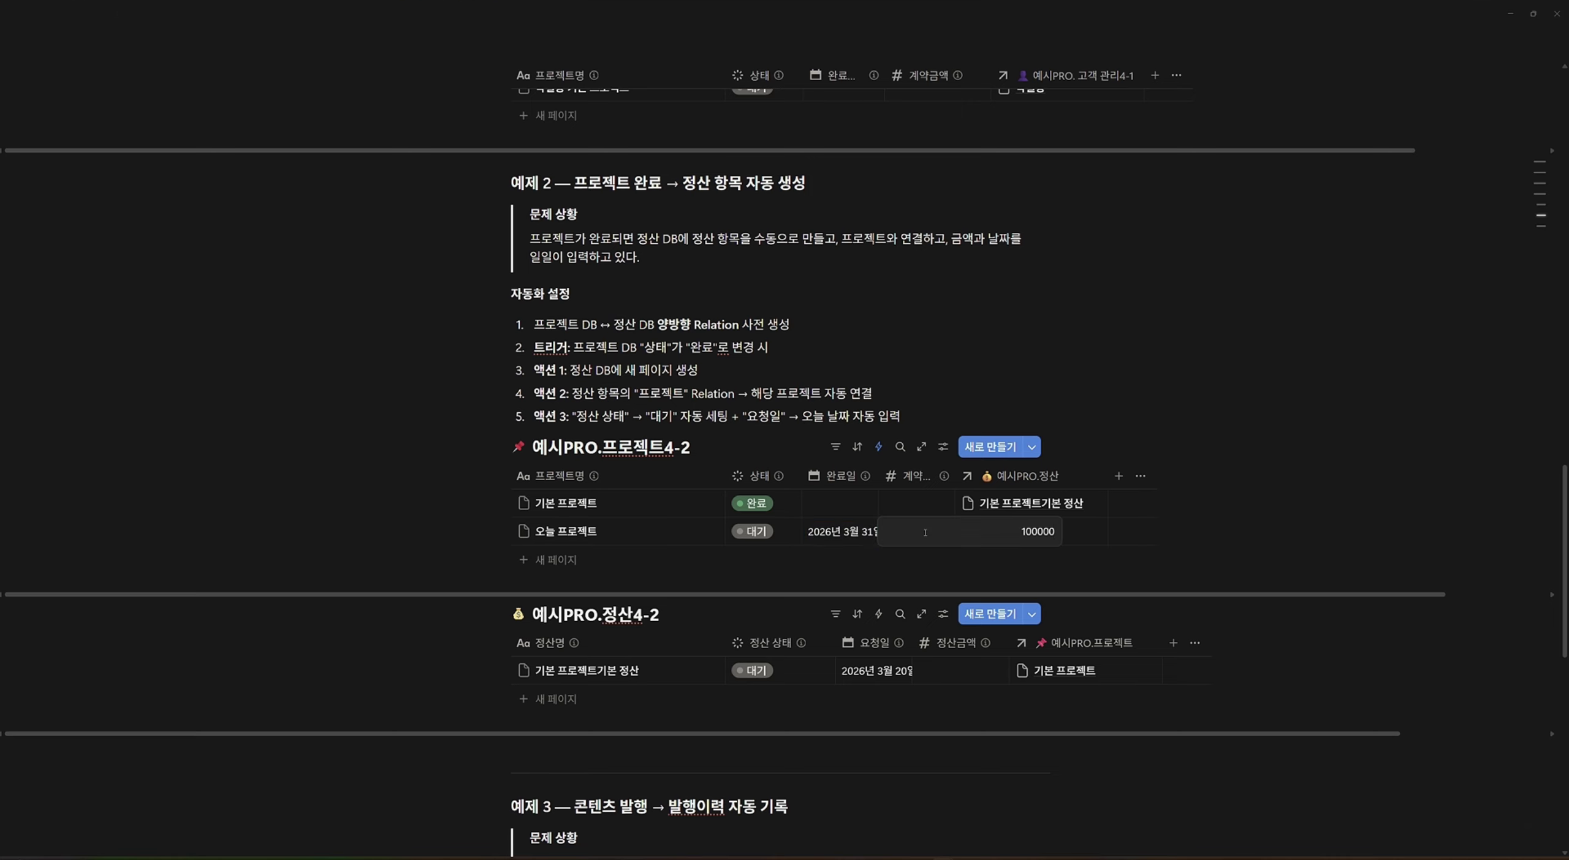
pyautogui.write('0')
pyautogui.press('Return')
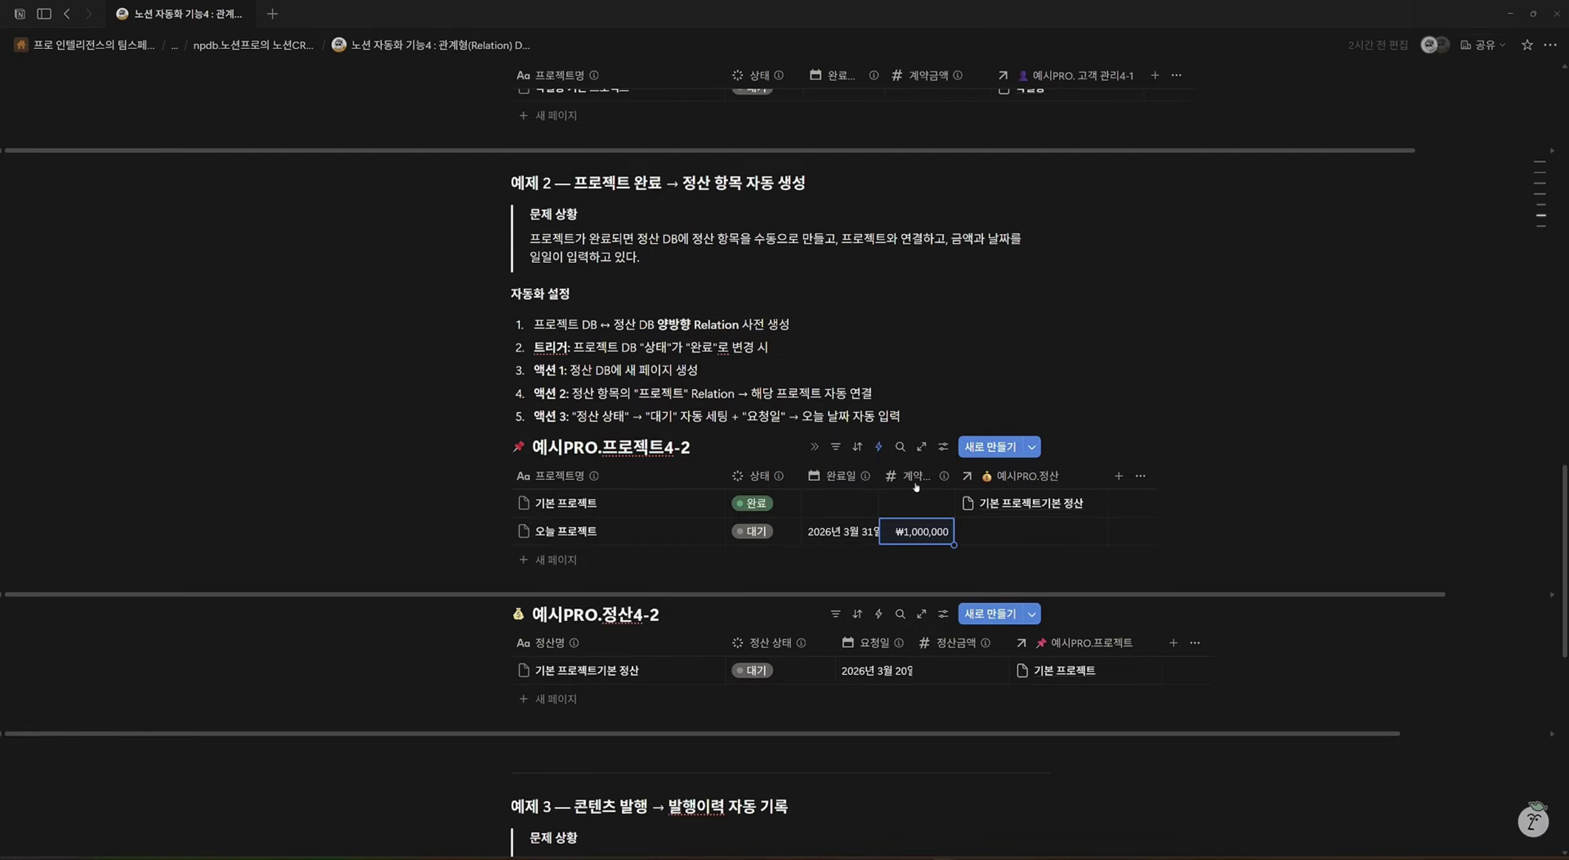
# Change 오늘 프로젝트's 상태 to 진행 and advance it to 완료.
pyautogui.click(751, 531)
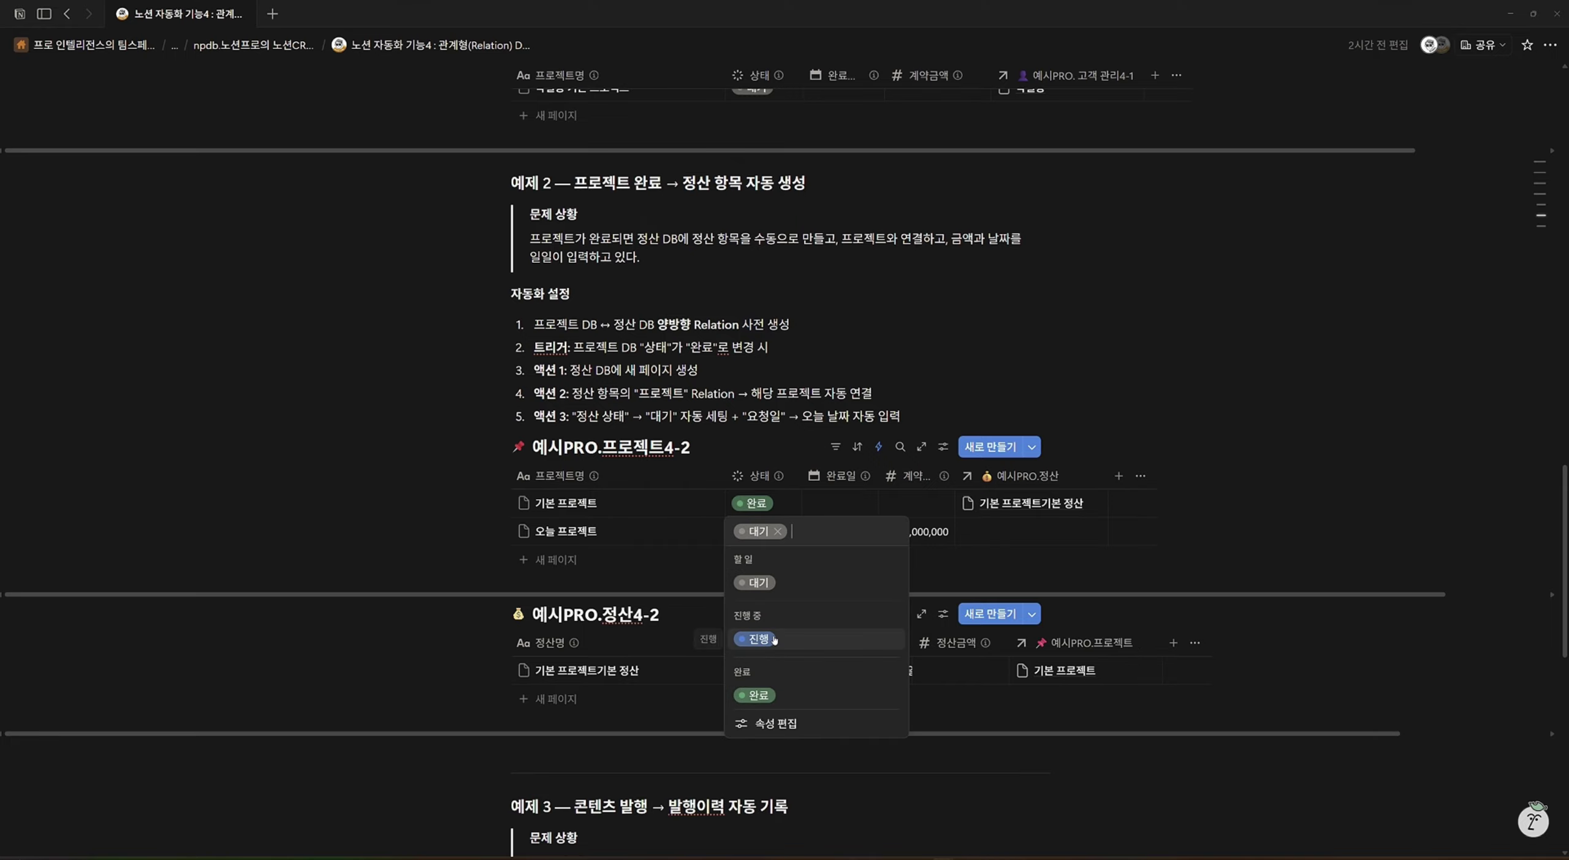
pyautogui.click(777, 638)
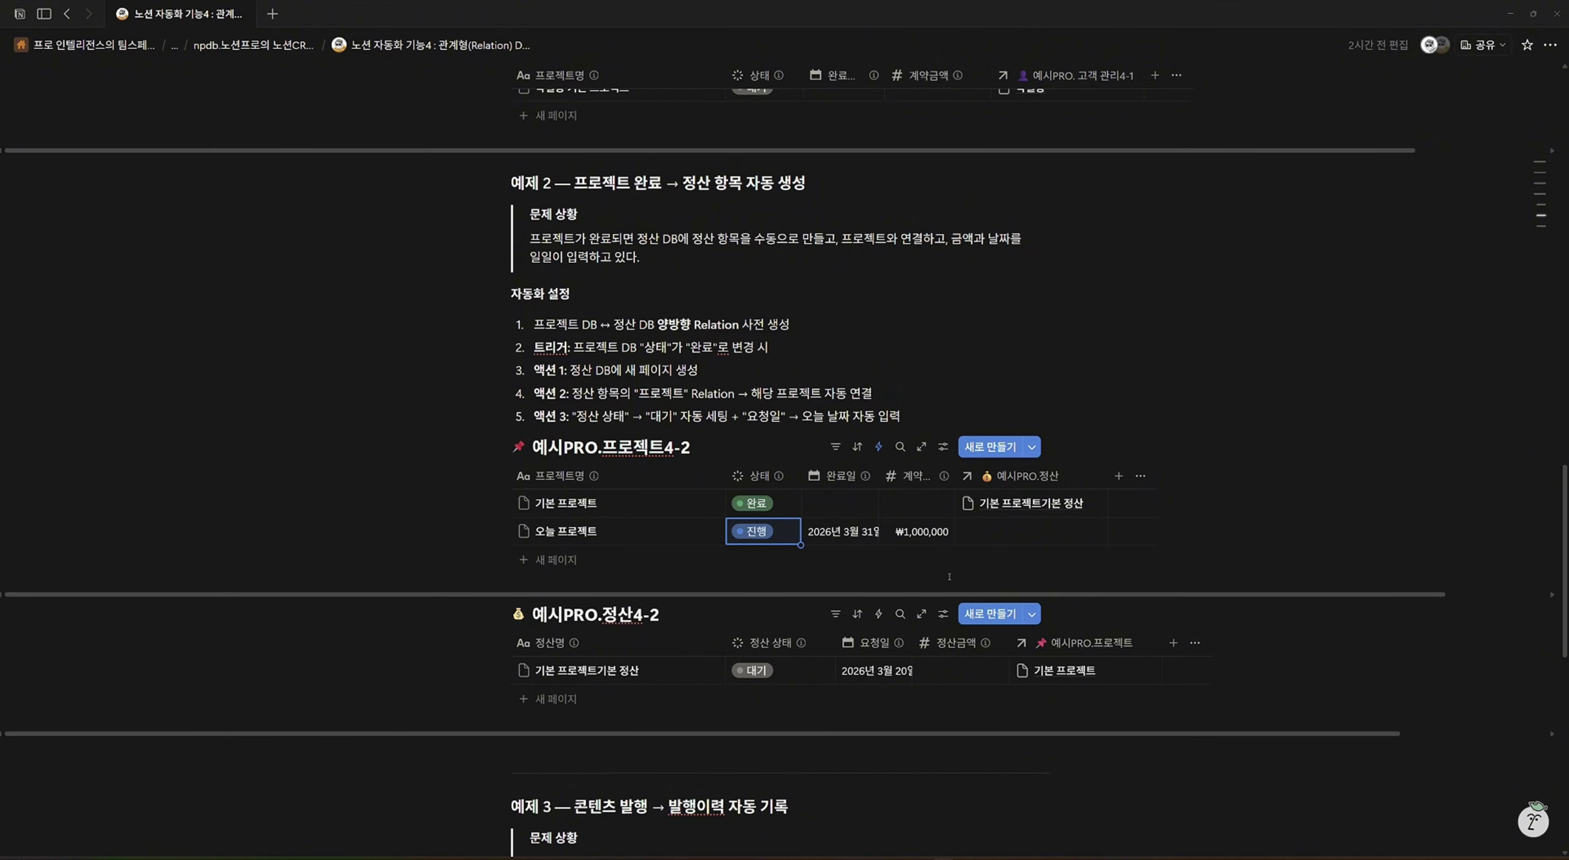
pyautogui.click(758, 531)
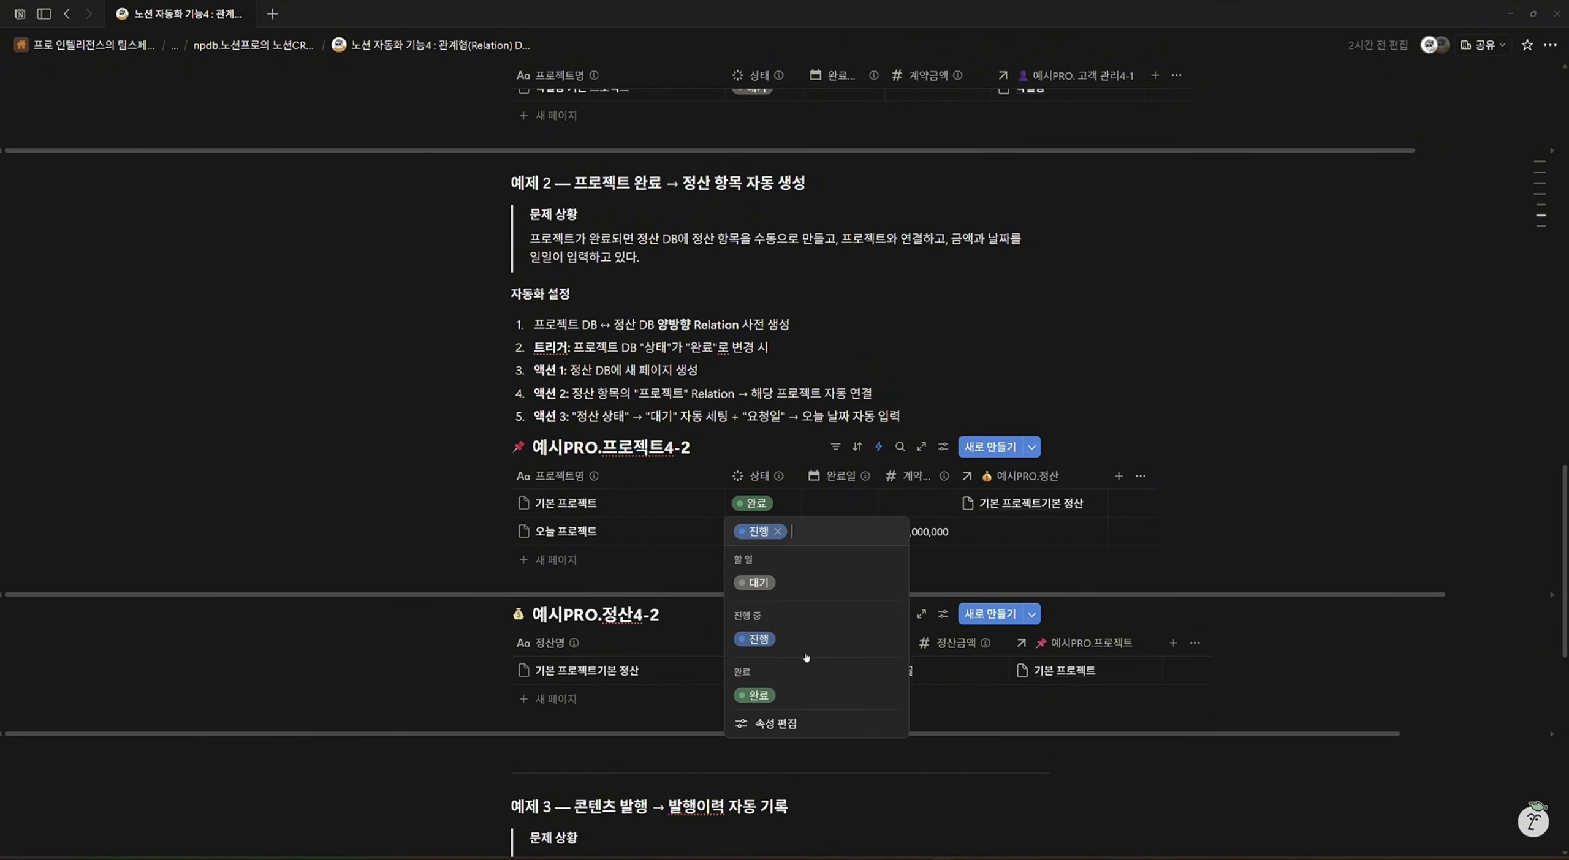
pyautogui.click(760, 695)
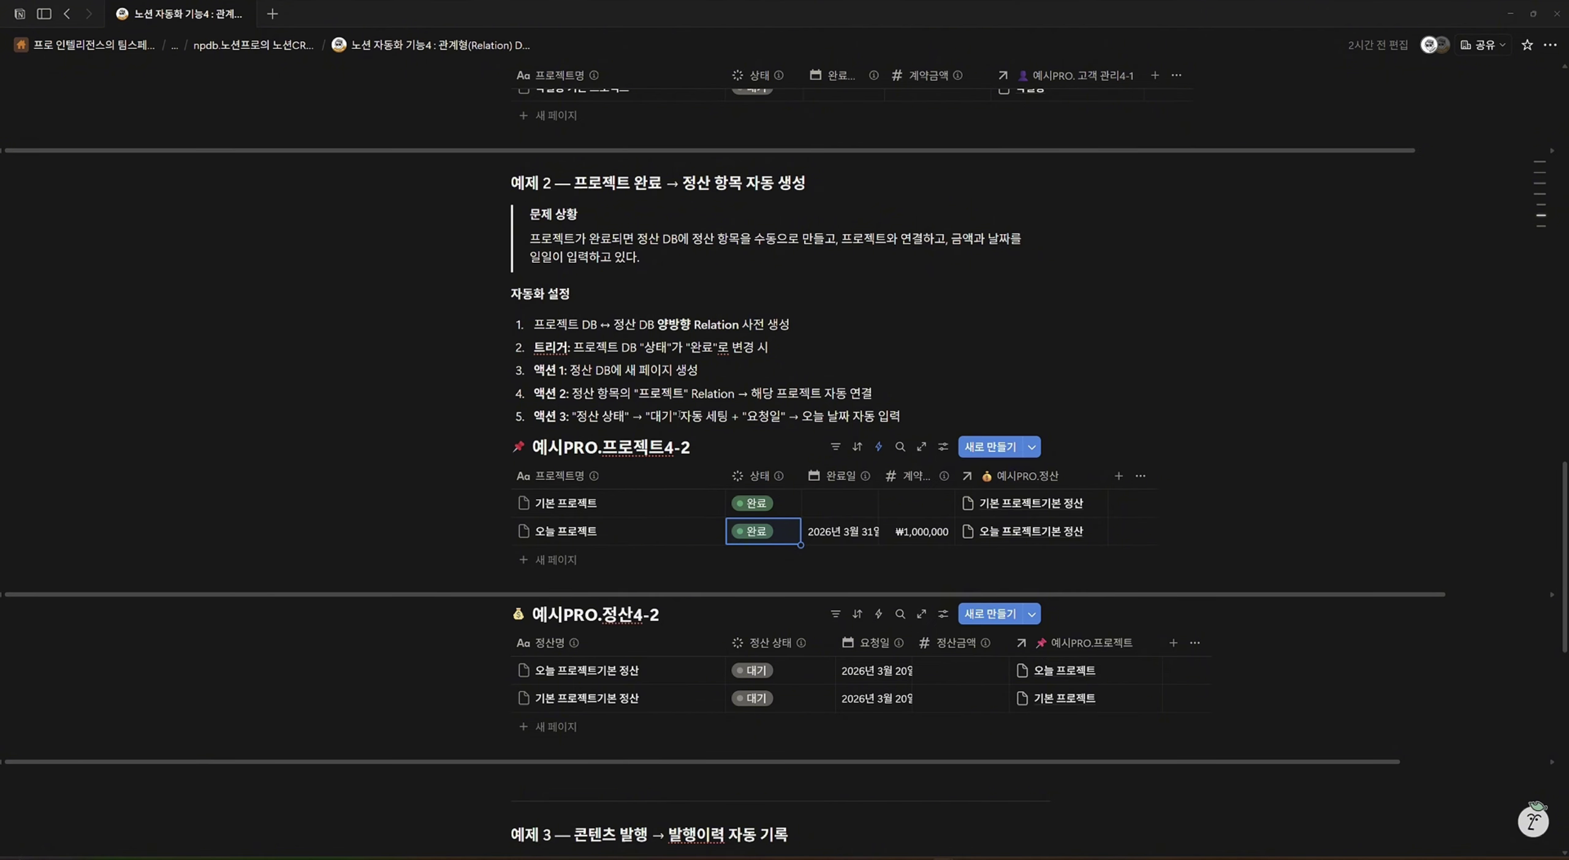
# Open the 프로젝트4-2 automation triggered by 상태 Complete for editing and inspect the status options selected in its trigger.
pyautogui.scroll(4, 674, 410)
pyautogui.scroll(2, 674, 410)
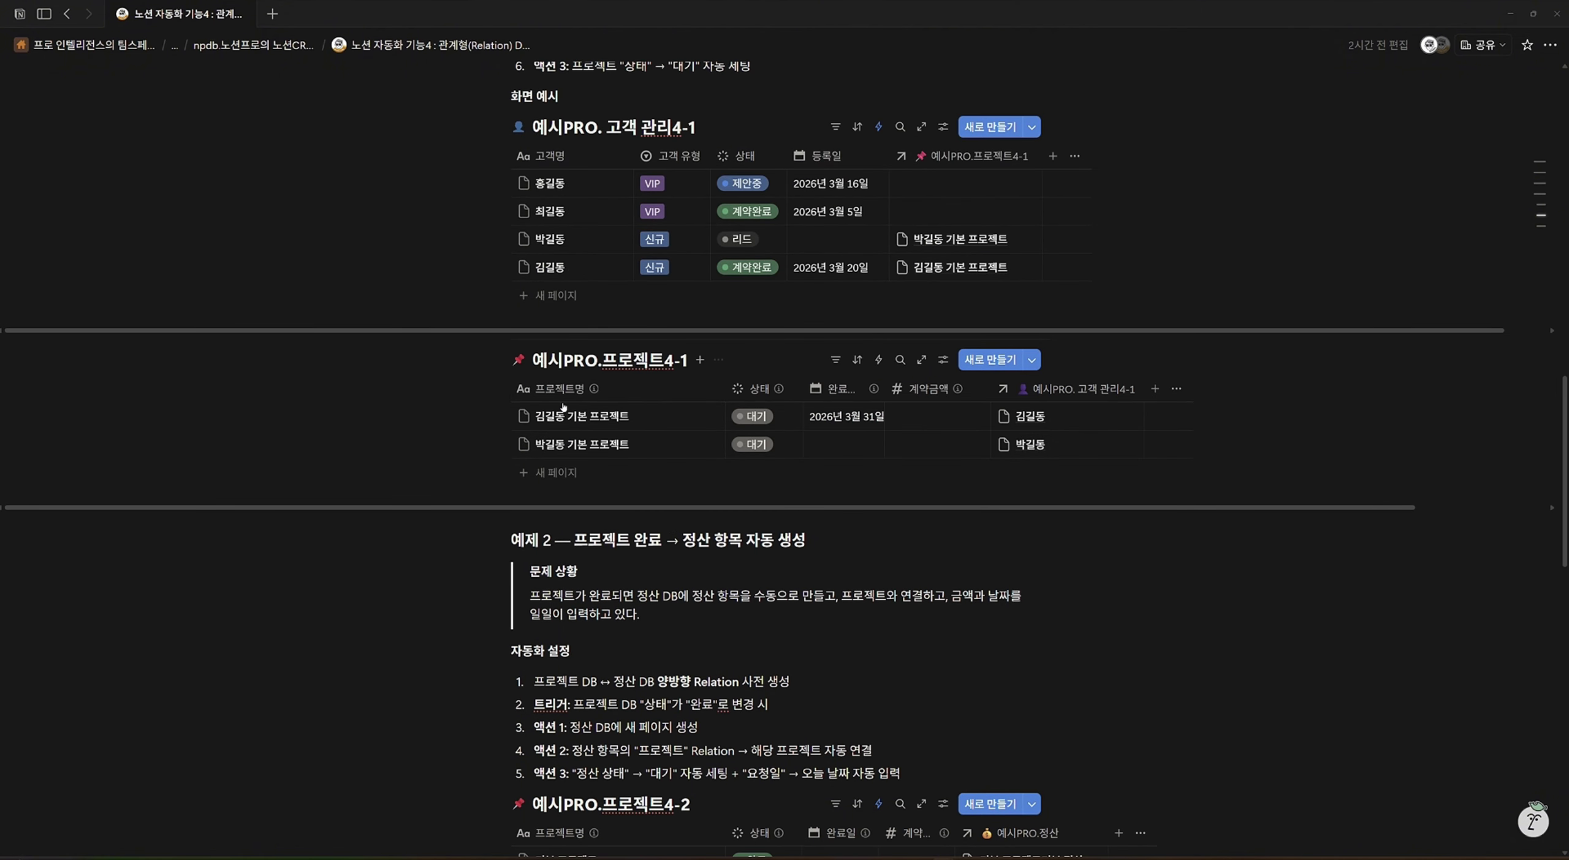
pyautogui.scroll(-6, 648, 548)
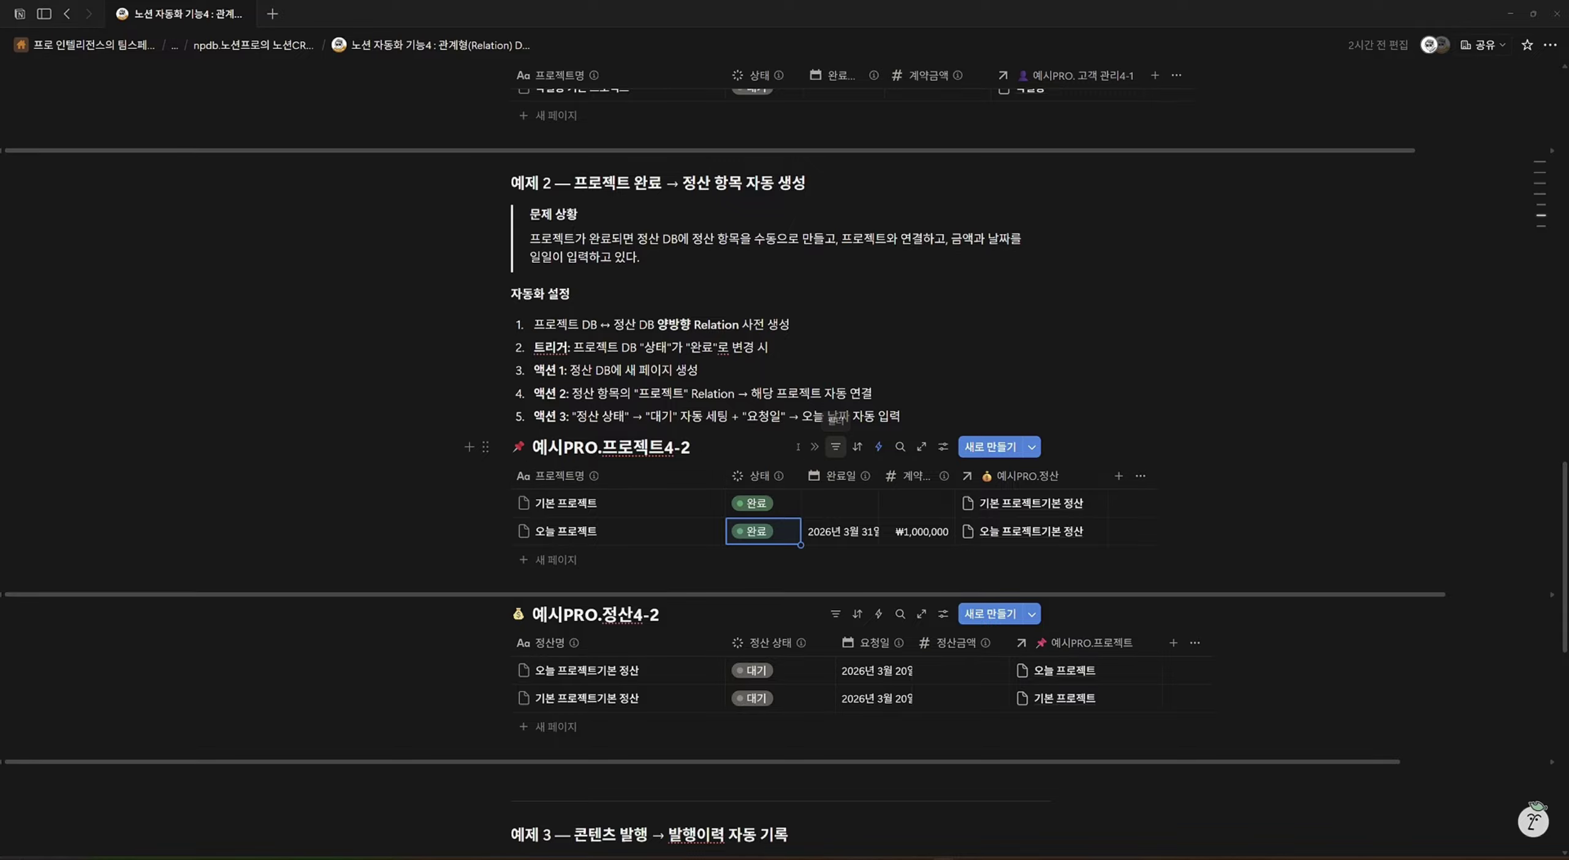
pyautogui.click(876, 448)
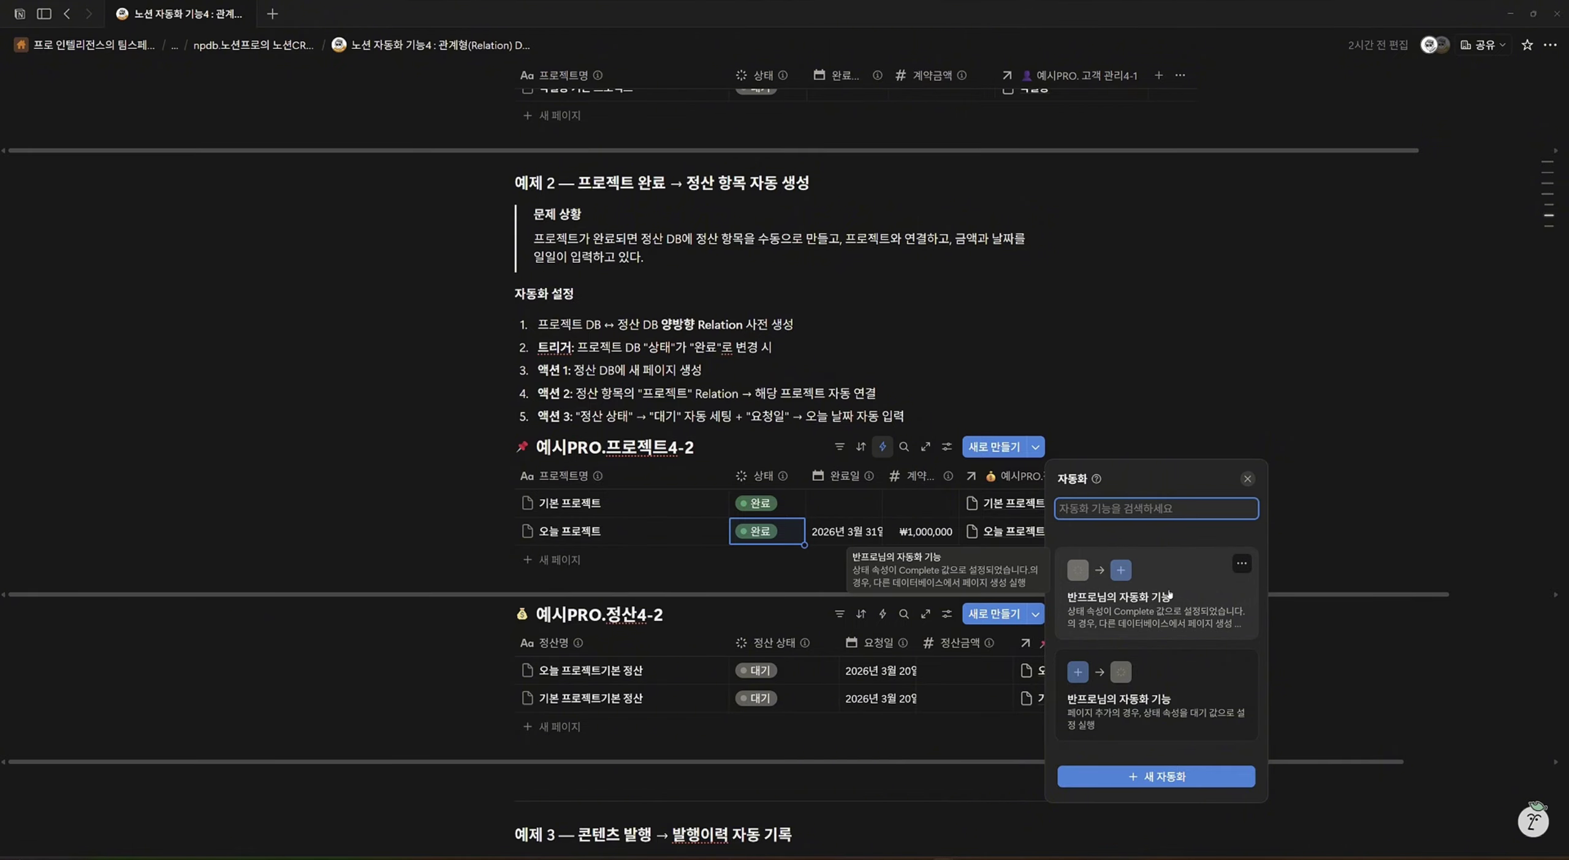
pyautogui.click(1241, 563)
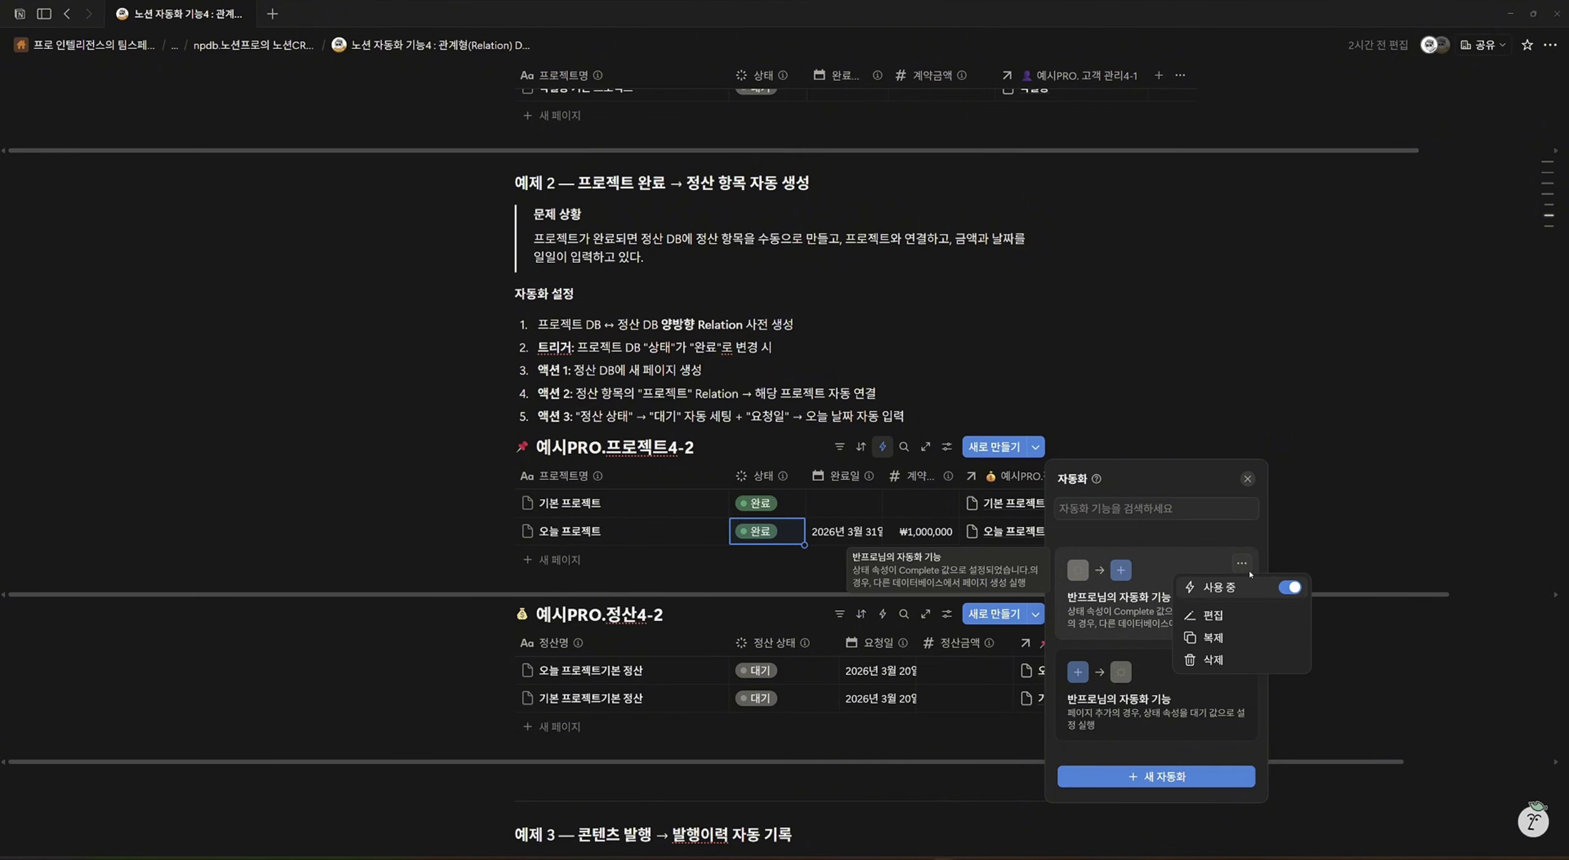
pyautogui.click(1226, 615)
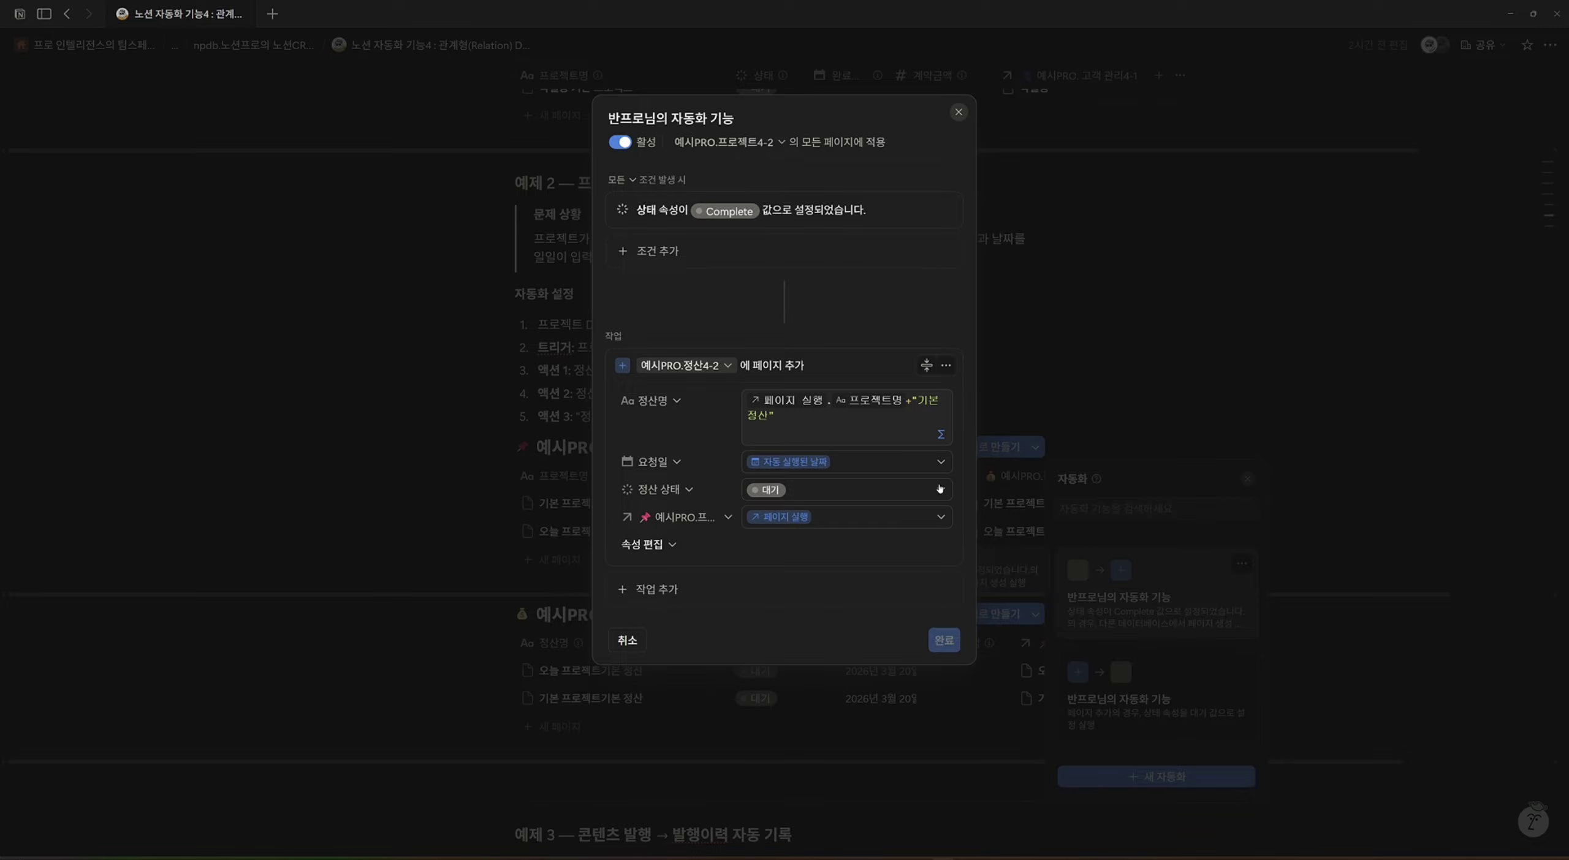
pyautogui.click(740, 216)
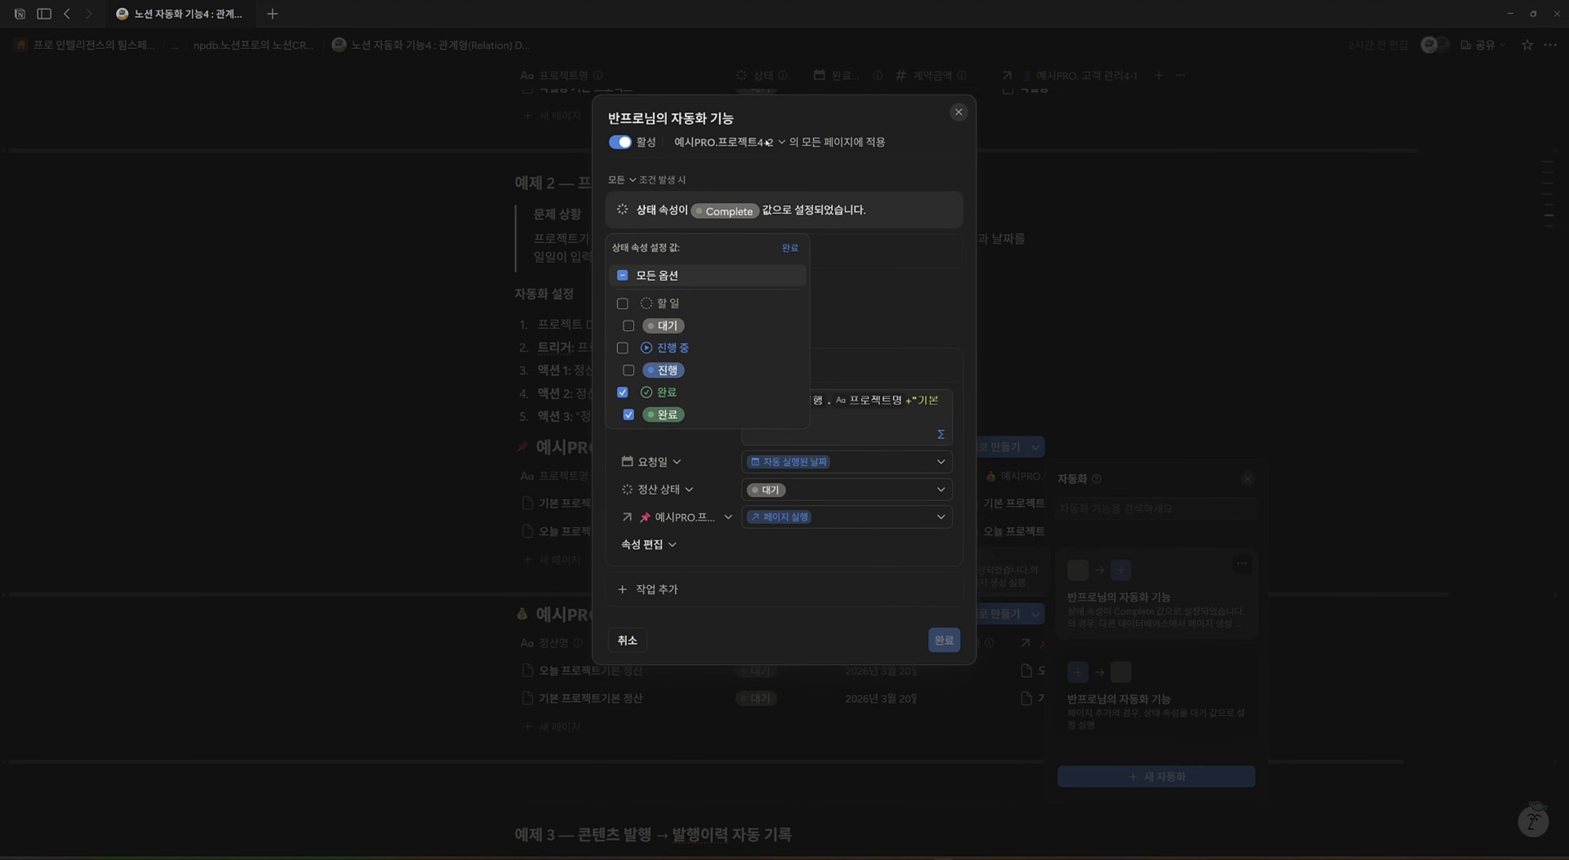
pyautogui.click(882, 174)
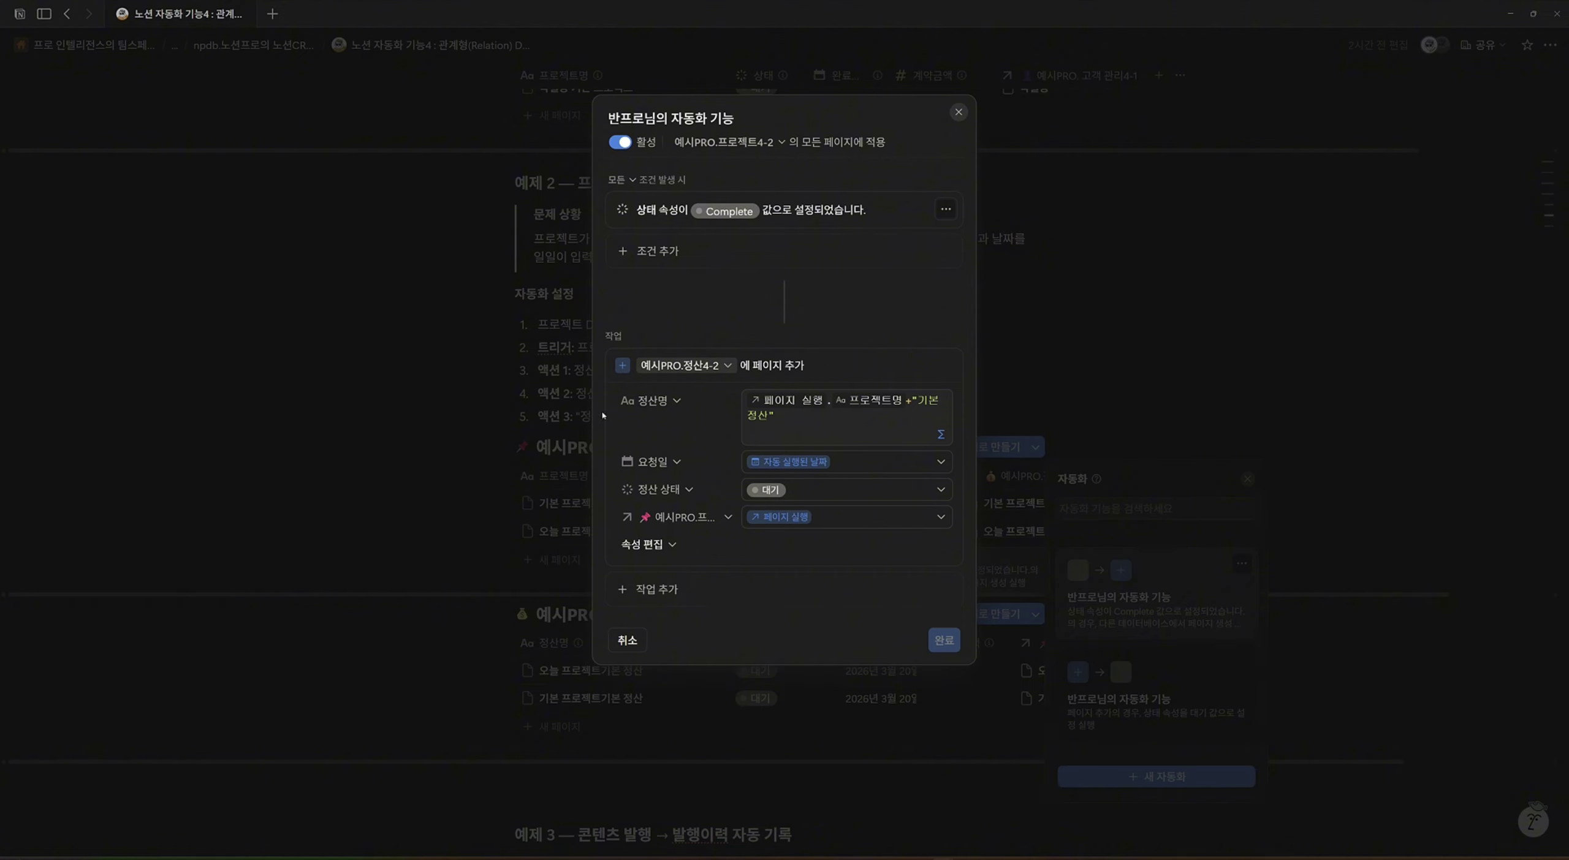
# Convert the 정산명 formula in the 정산4-2 page-adding action to plain text and reopen it in the formula editor.
pyautogui.click(940, 434)
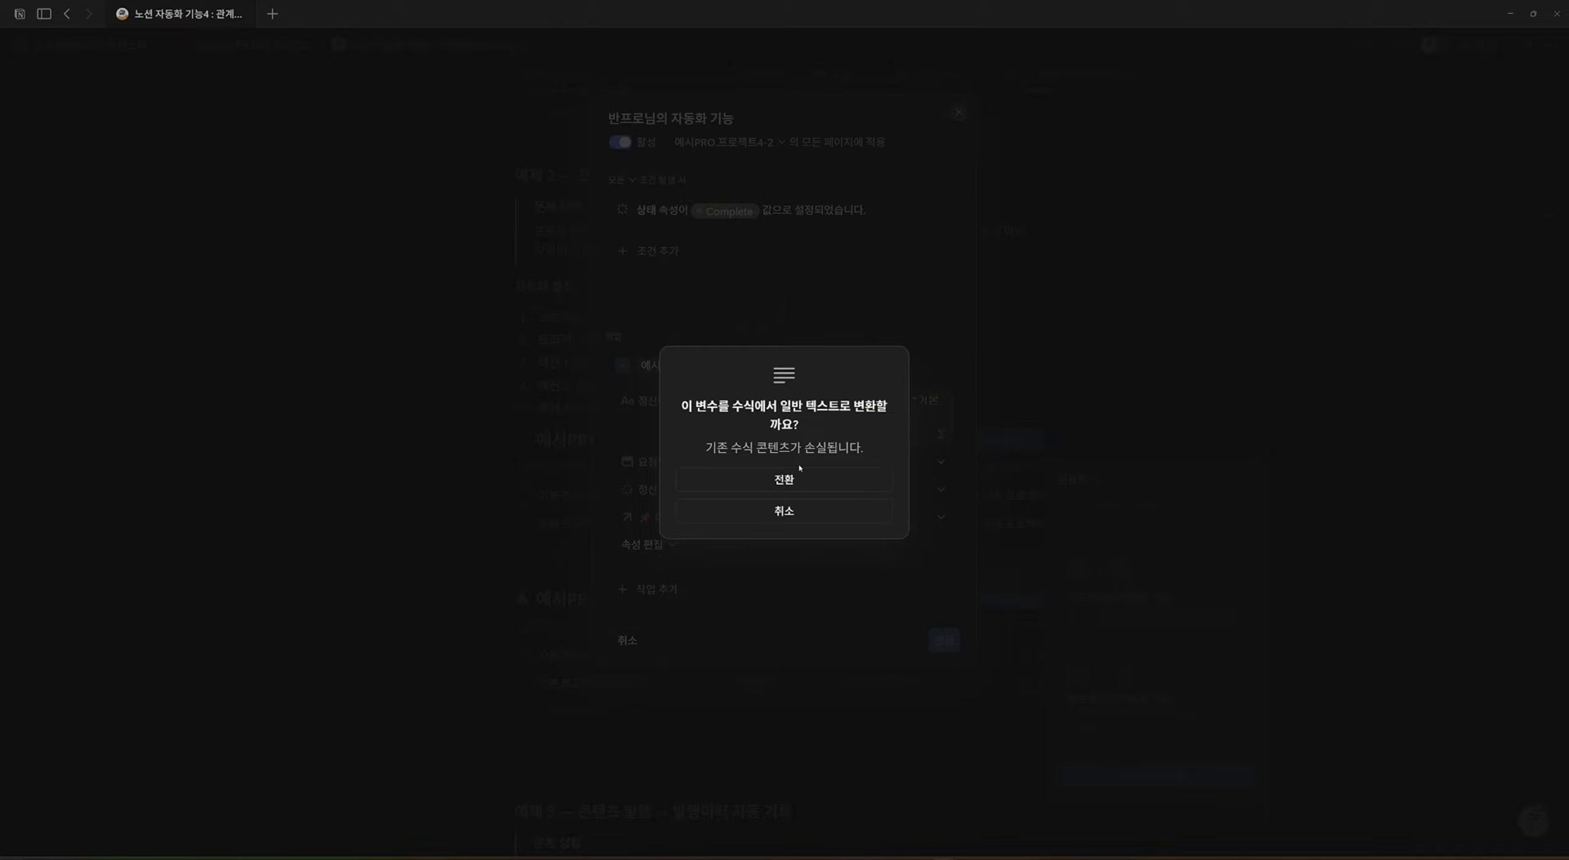
pyautogui.click(799, 471)
pyautogui.click(941, 418)
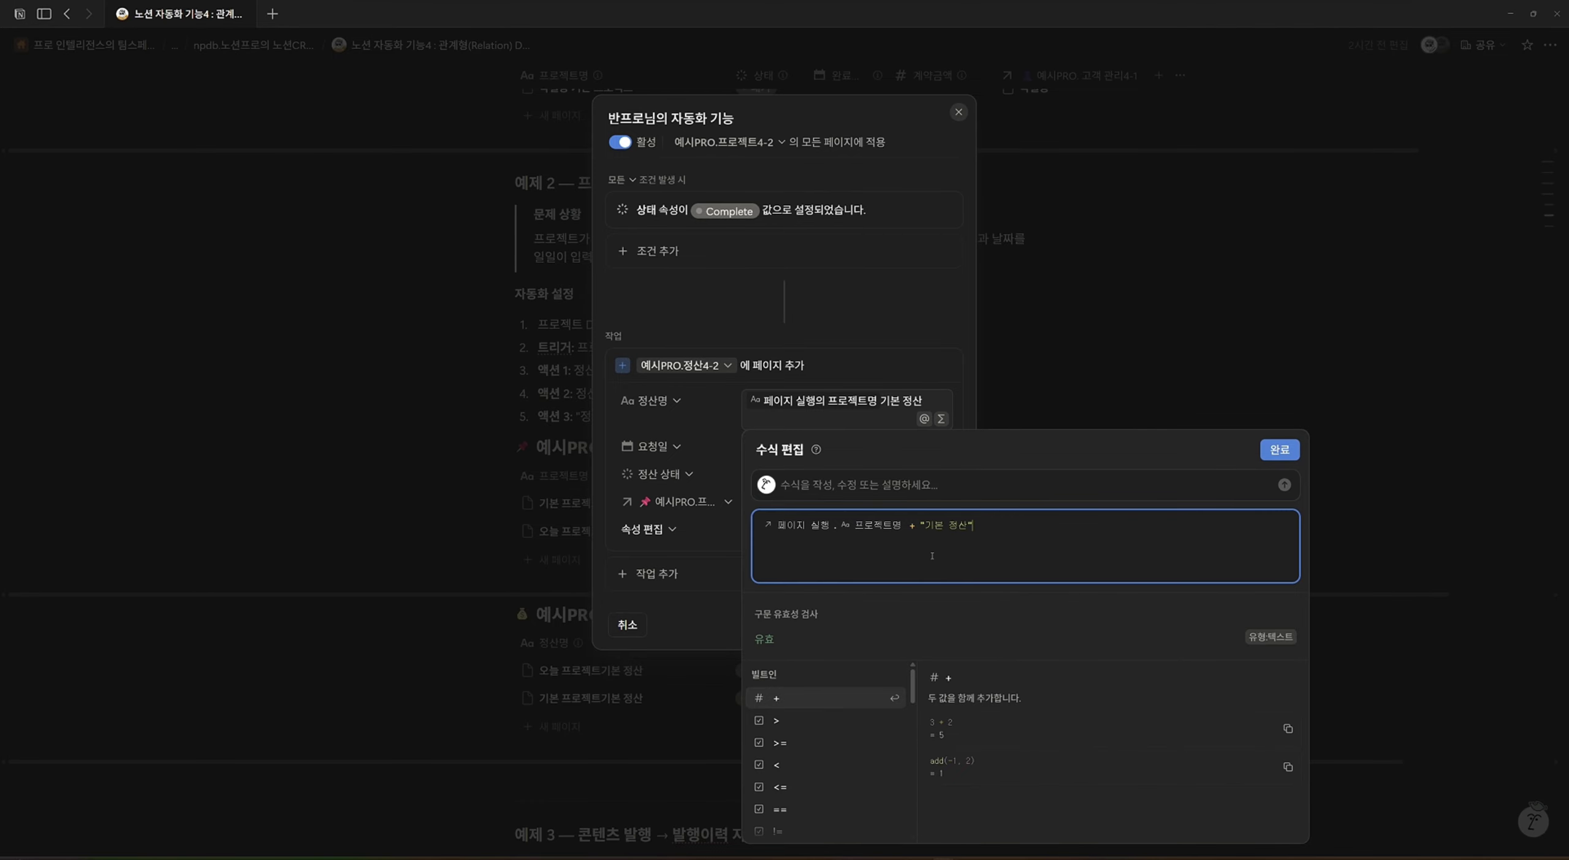
# Rebuild the 정산명 formula as the triggering page's 프로젝트명 + " 기본 정산", with a leading space in the text, and save it.
pyautogui.hotkey('ctrl', 'a')
pyautogui.press('BackSpace')
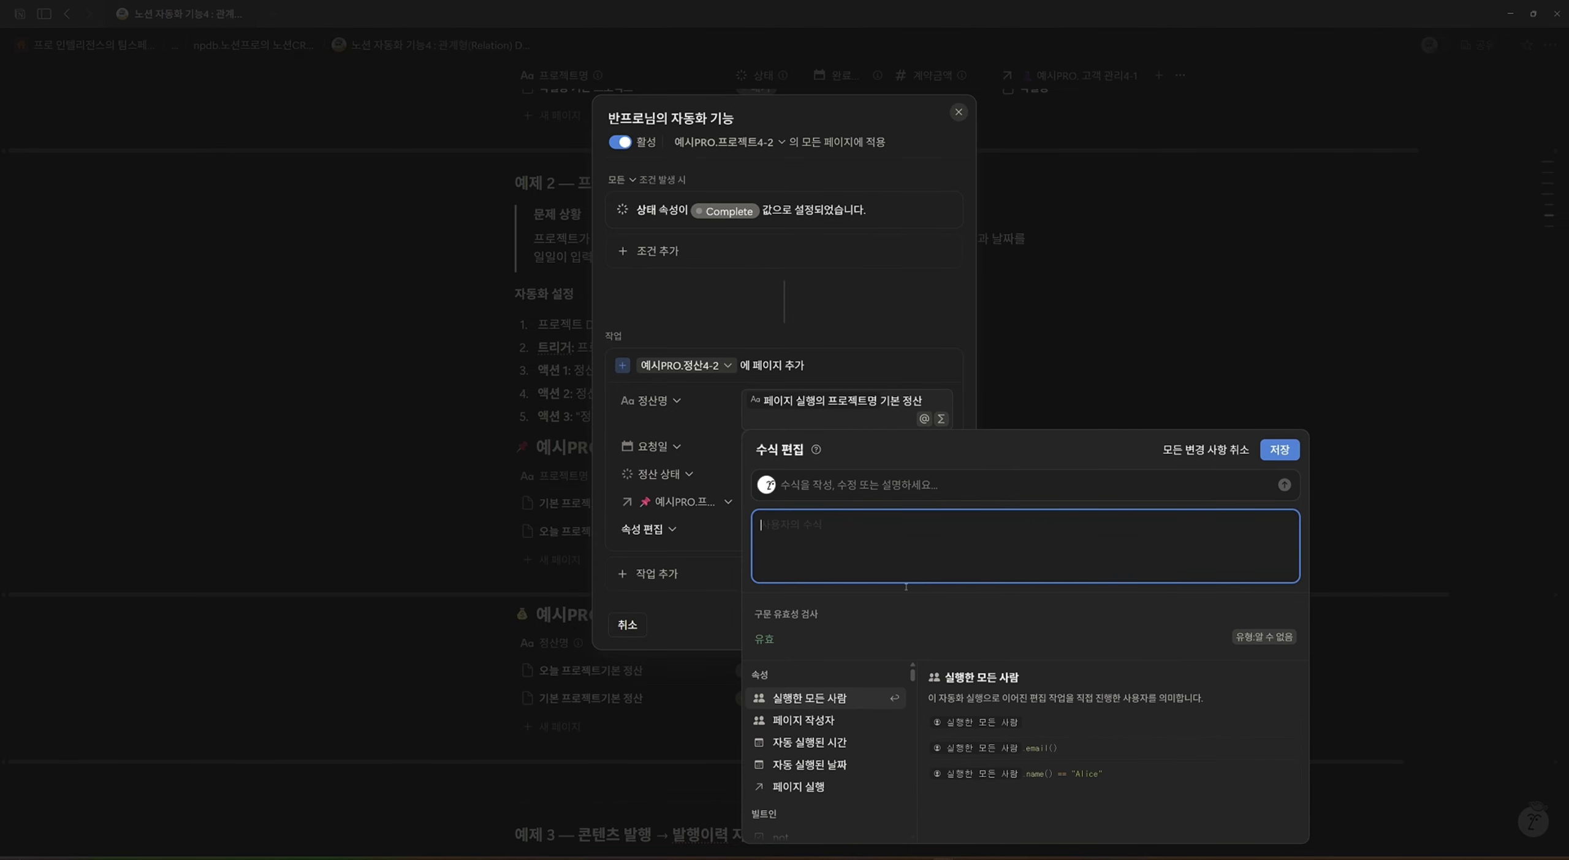
pyautogui.click(815, 786)
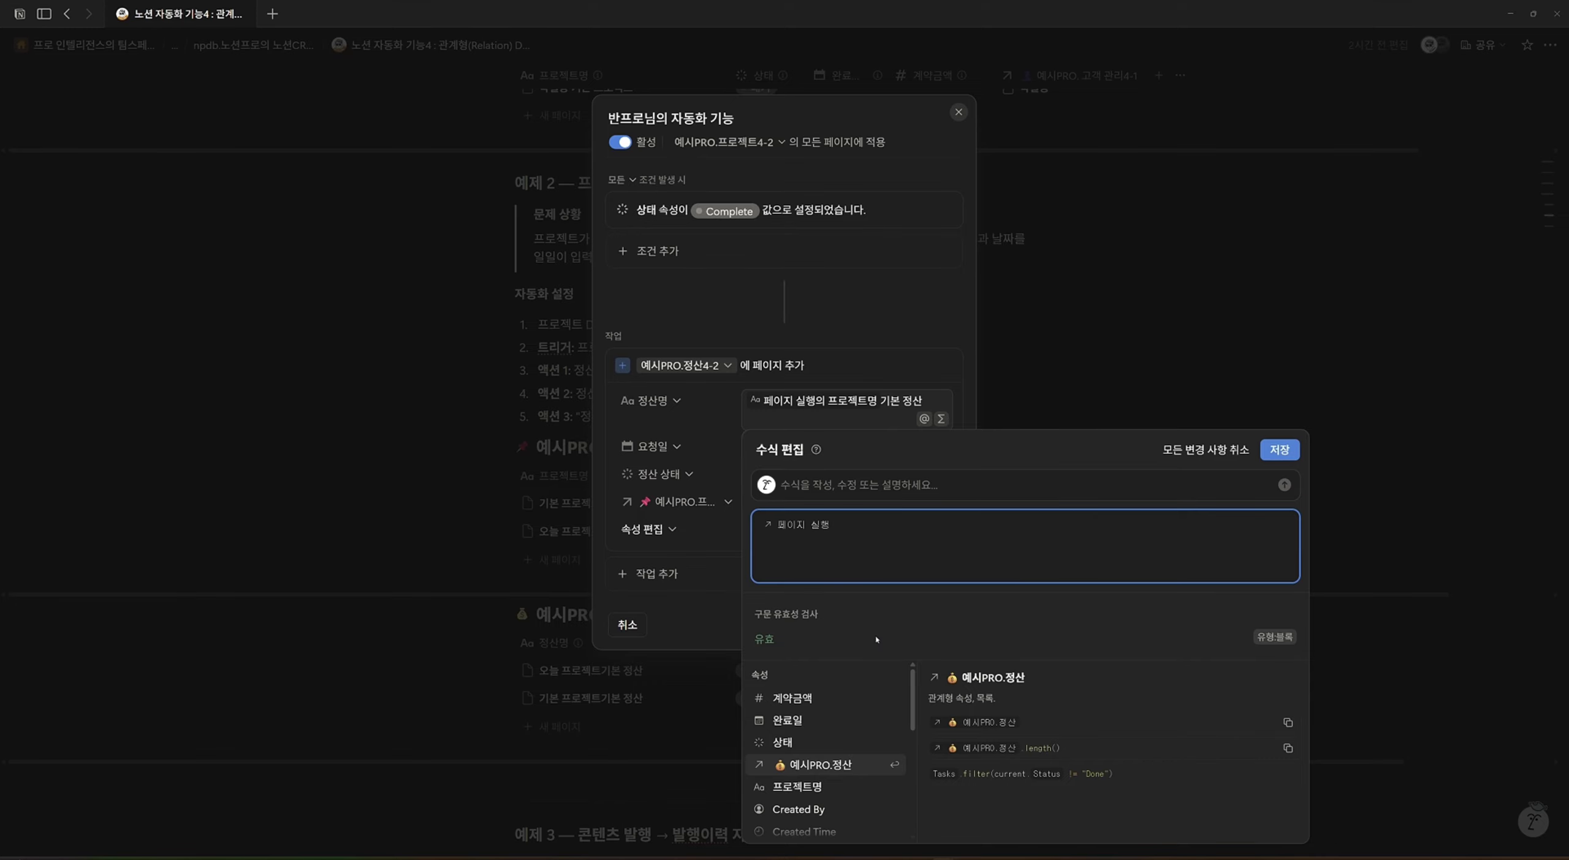
pyautogui.click(825, 786)
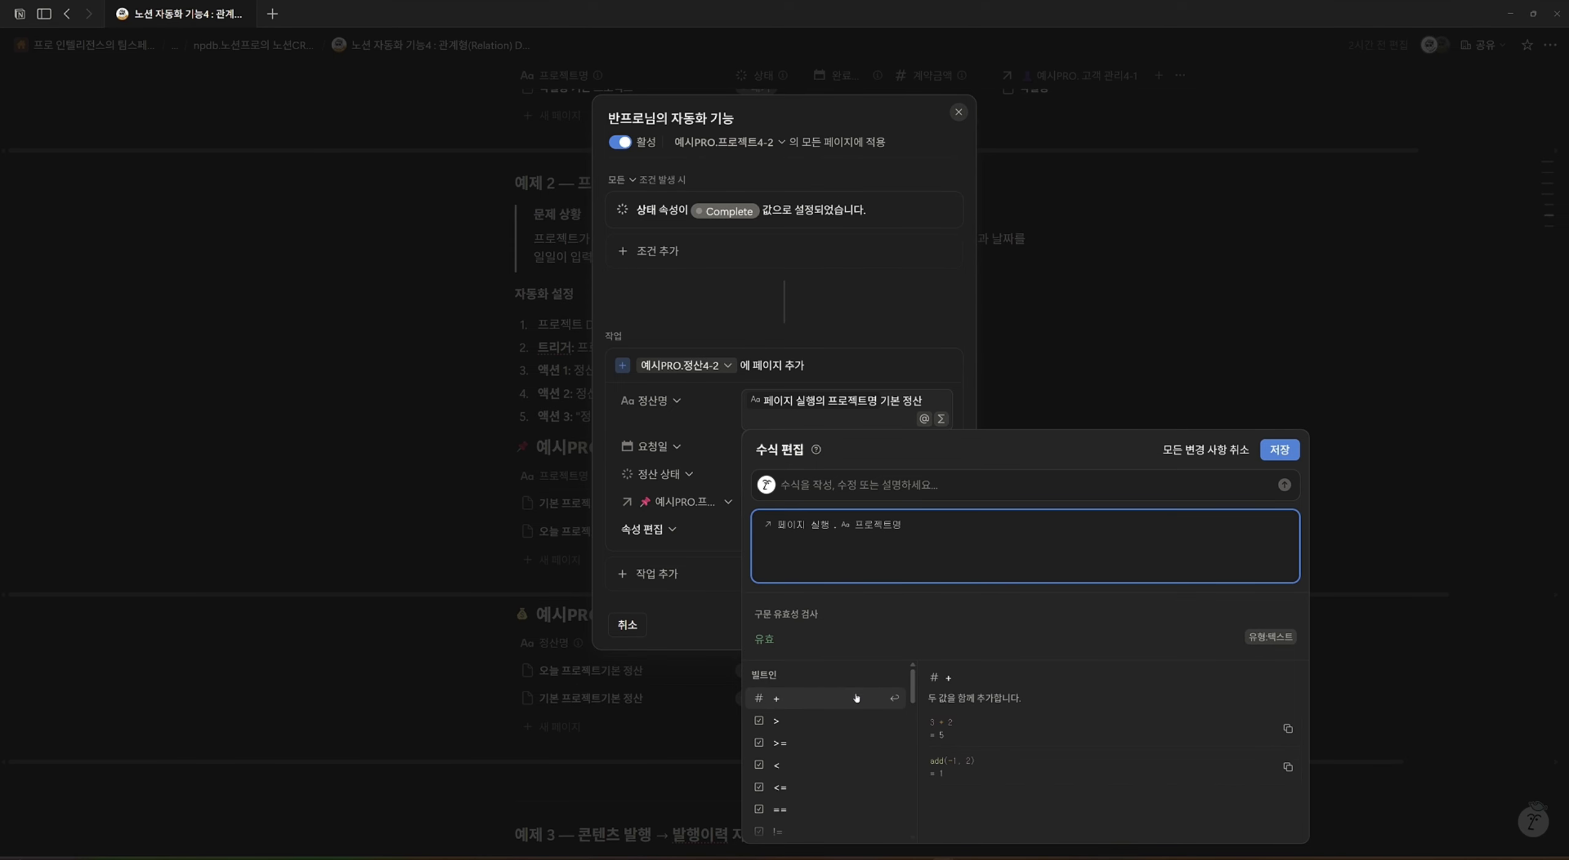
pyautogui.write('+')
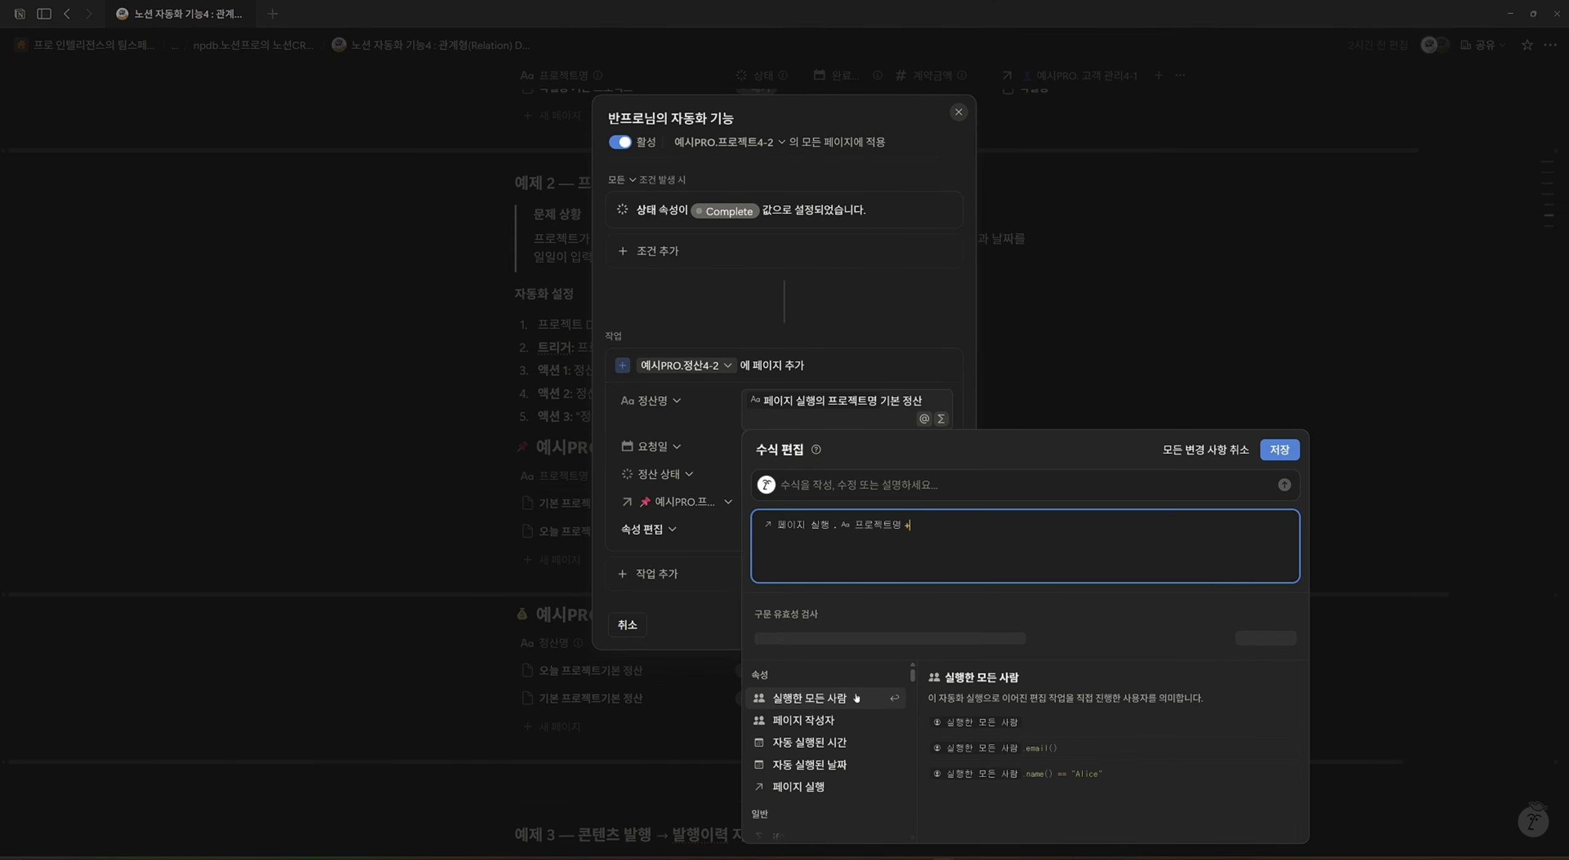
pyautogui.write('" "')
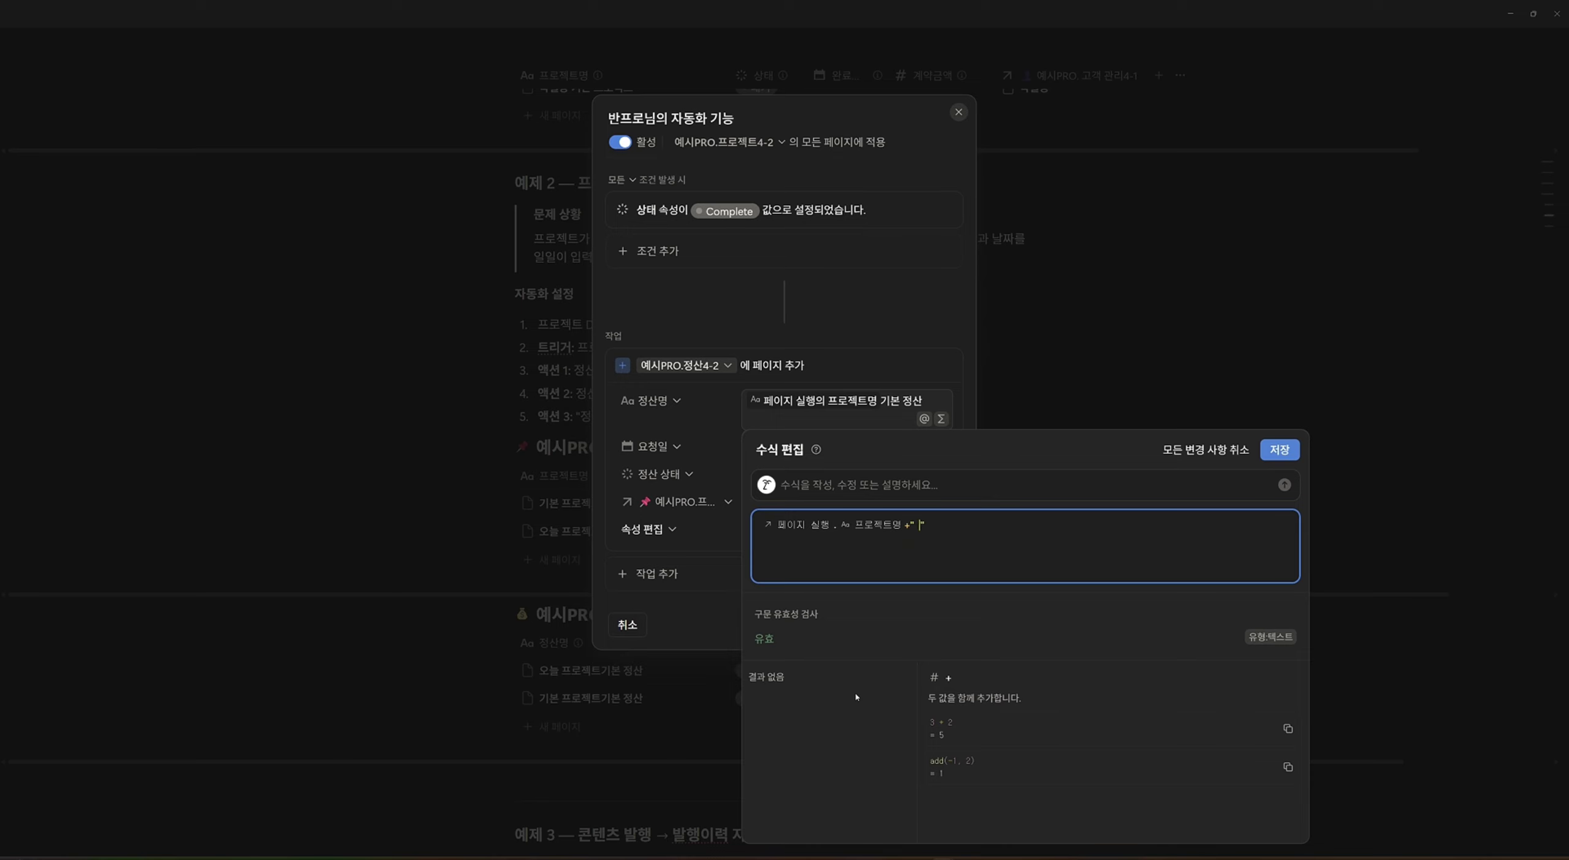
pyautogui.write('기본 정산')
pyautogui.click(1278, 451)
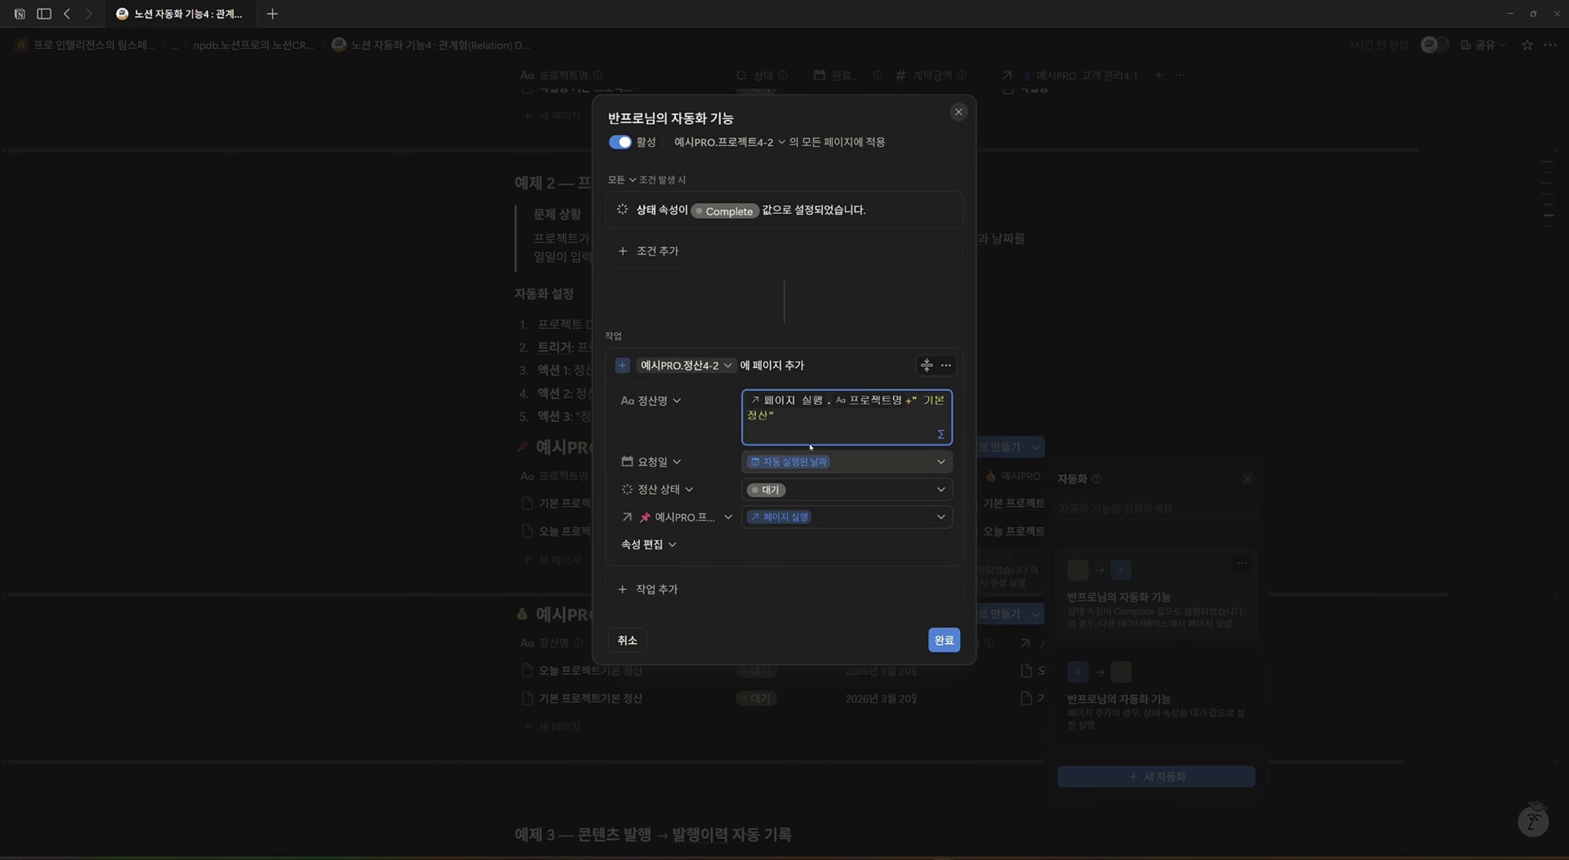
# Review the 요청일, 정산 상태 and project relation settings of the page-adding action, and save the automation.
pyautogui.click(846, 469)
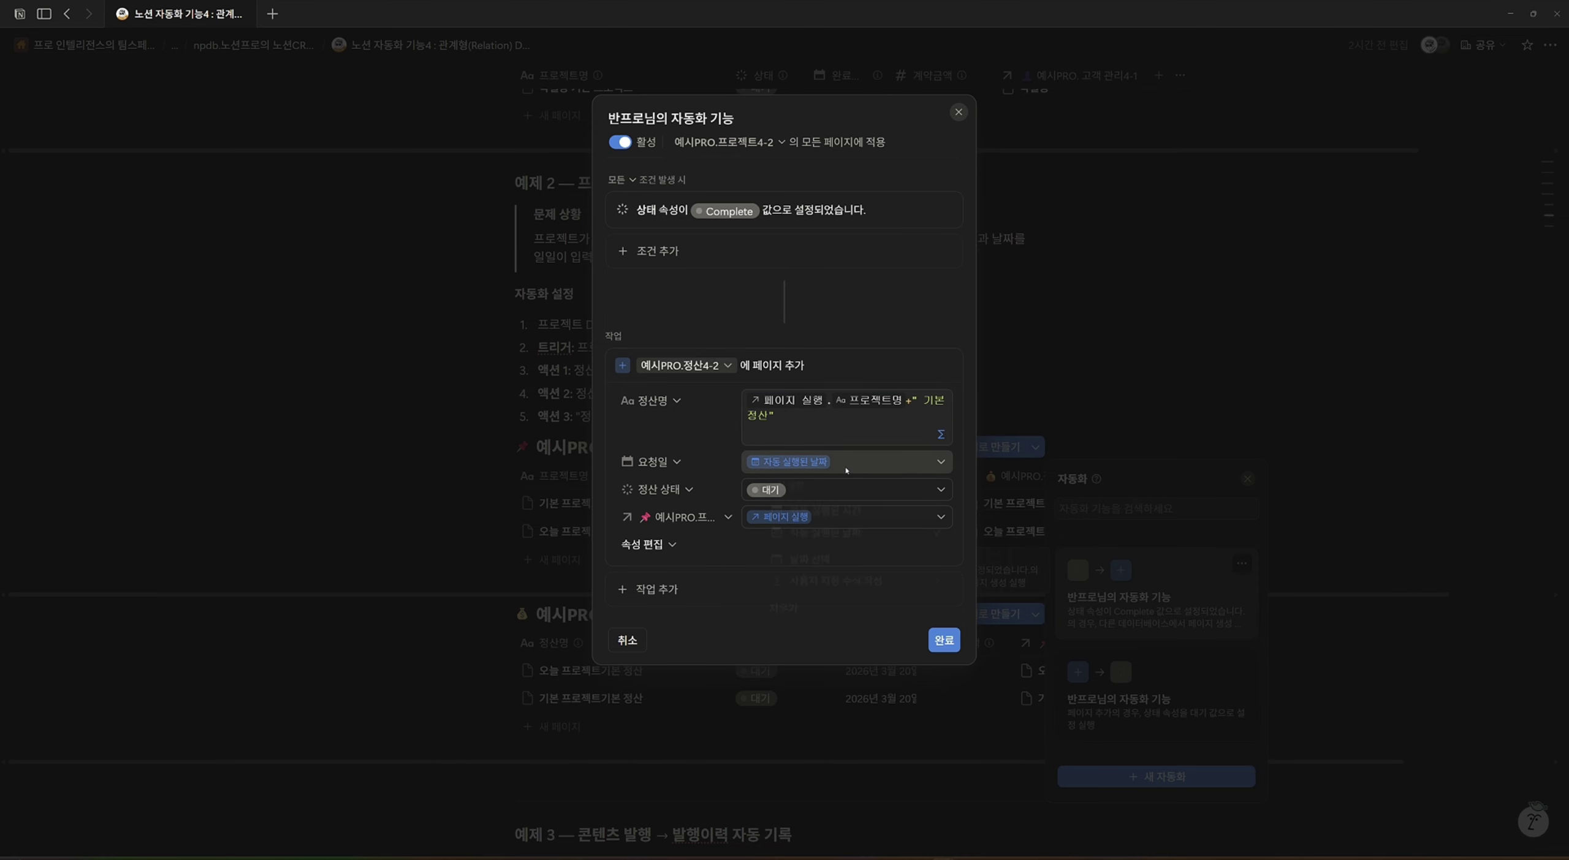
pyautogui.click(664, 474)
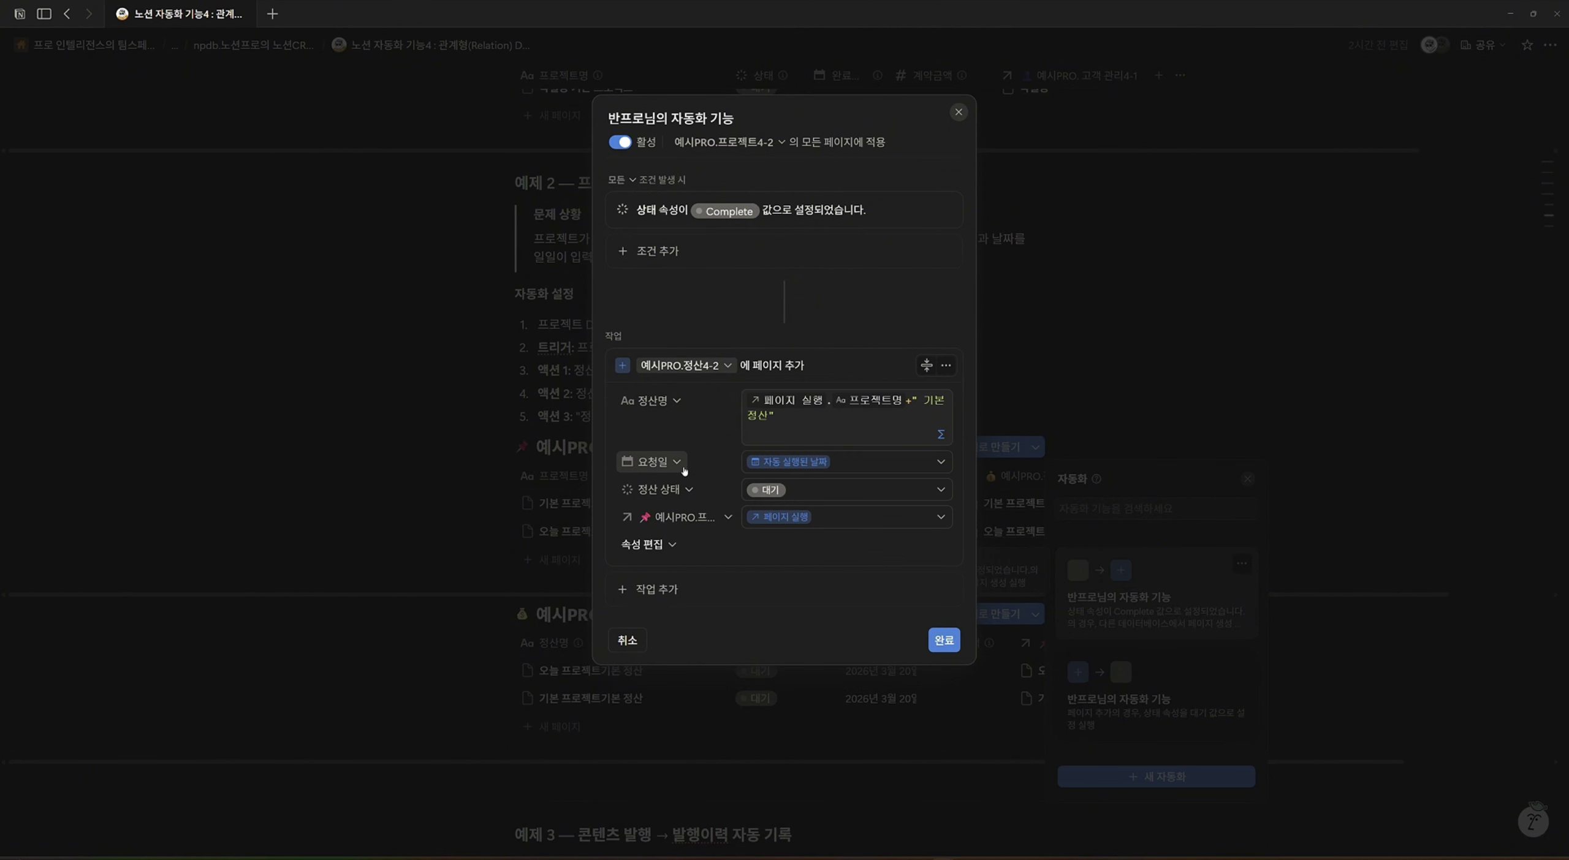
pyautogui.click(802, 461)
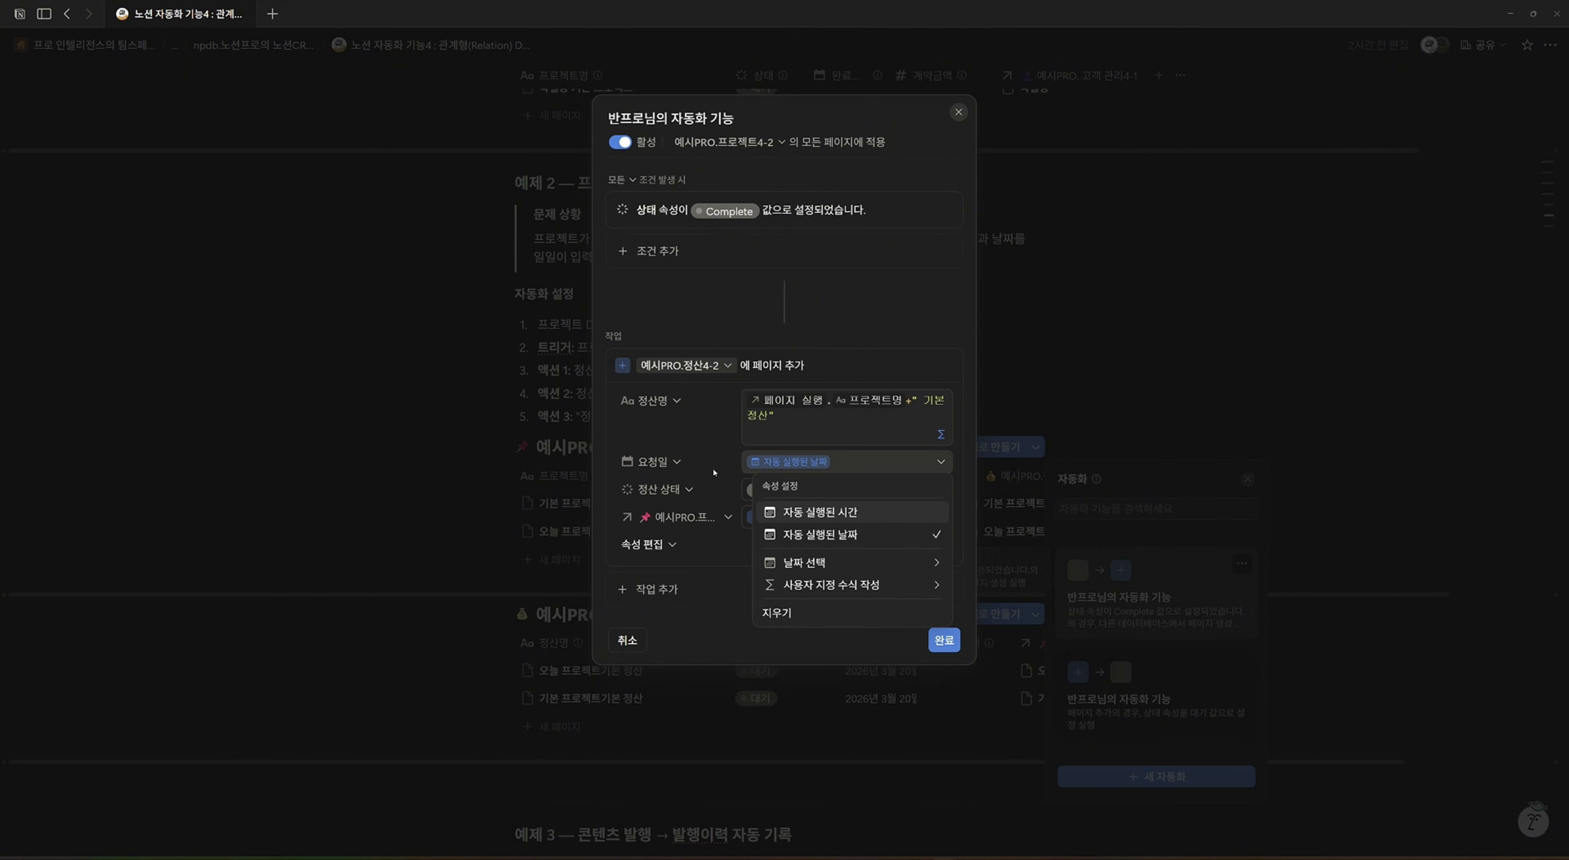
pyautogui.click(682, 497)
pyautogui.click(682, 493)
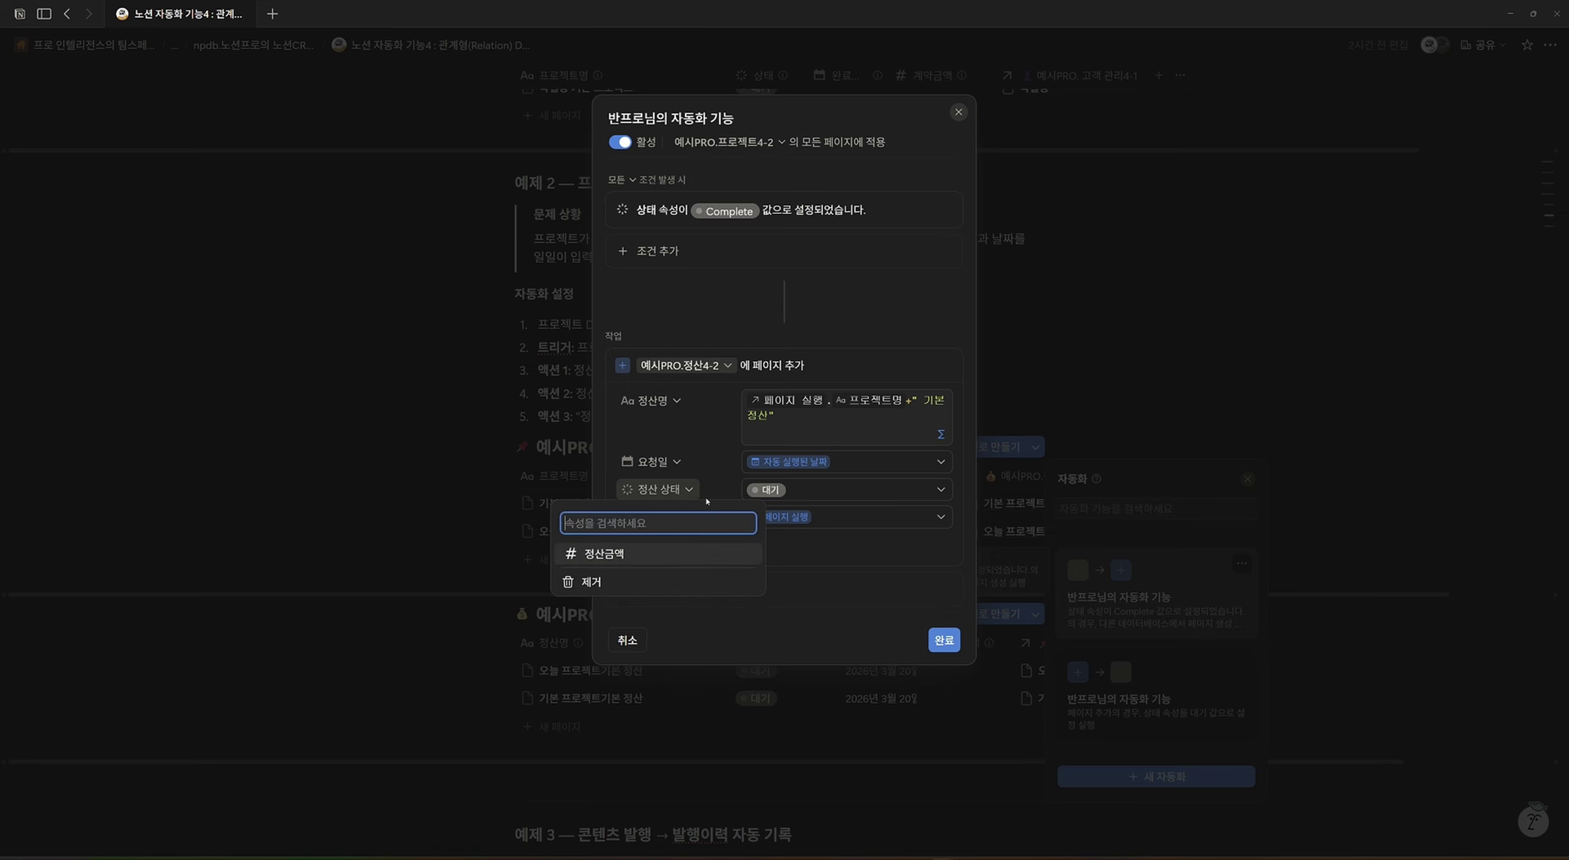
pyautogui.click(805, 492)
pyautogui.click(828, 491)
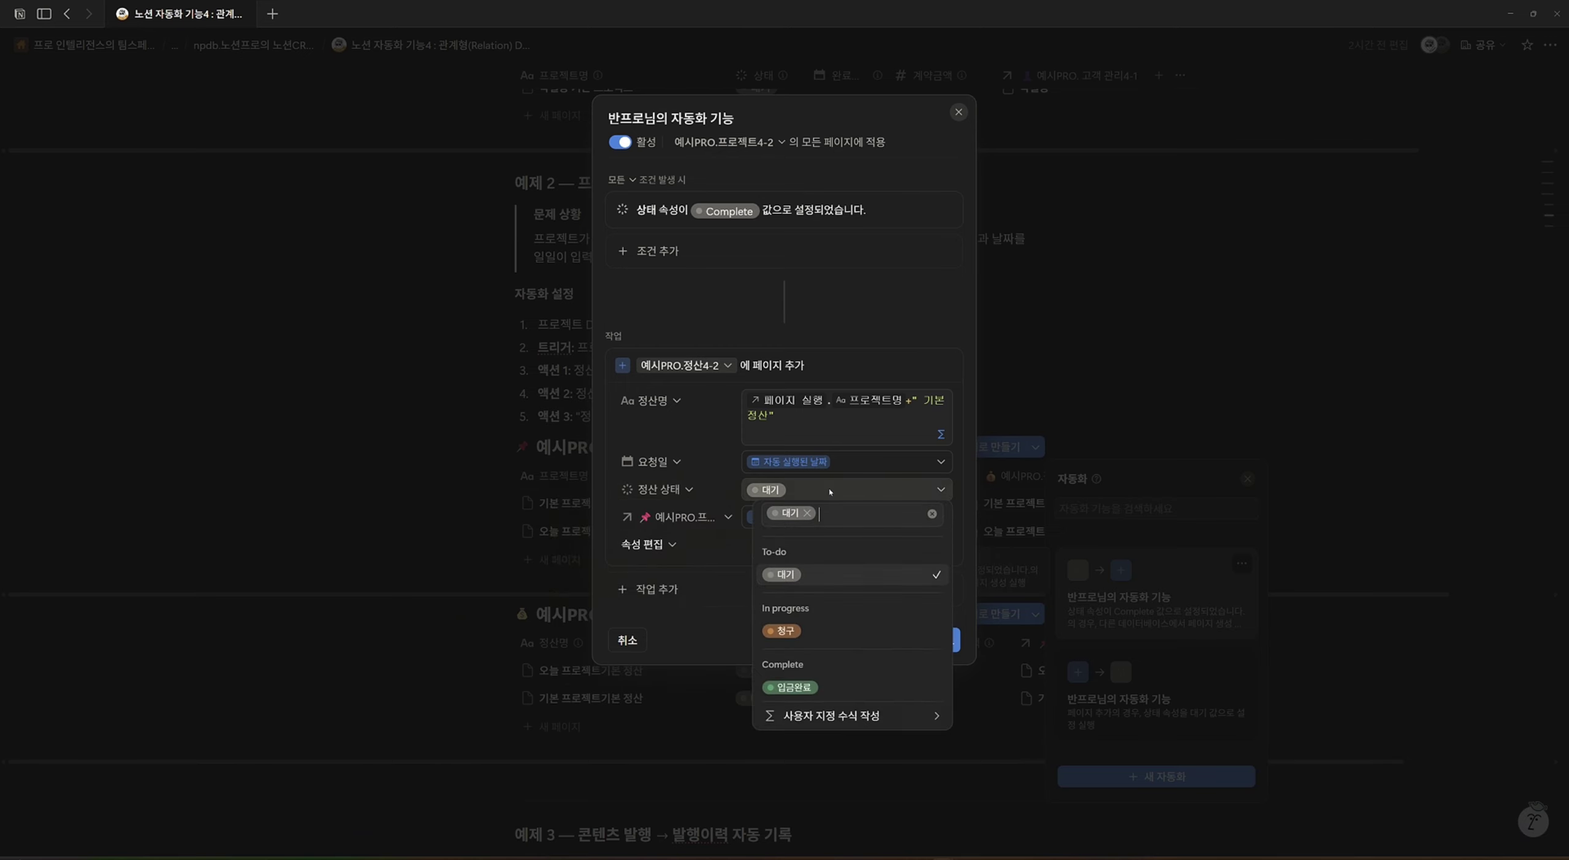
pyautogui.click(745, 491)
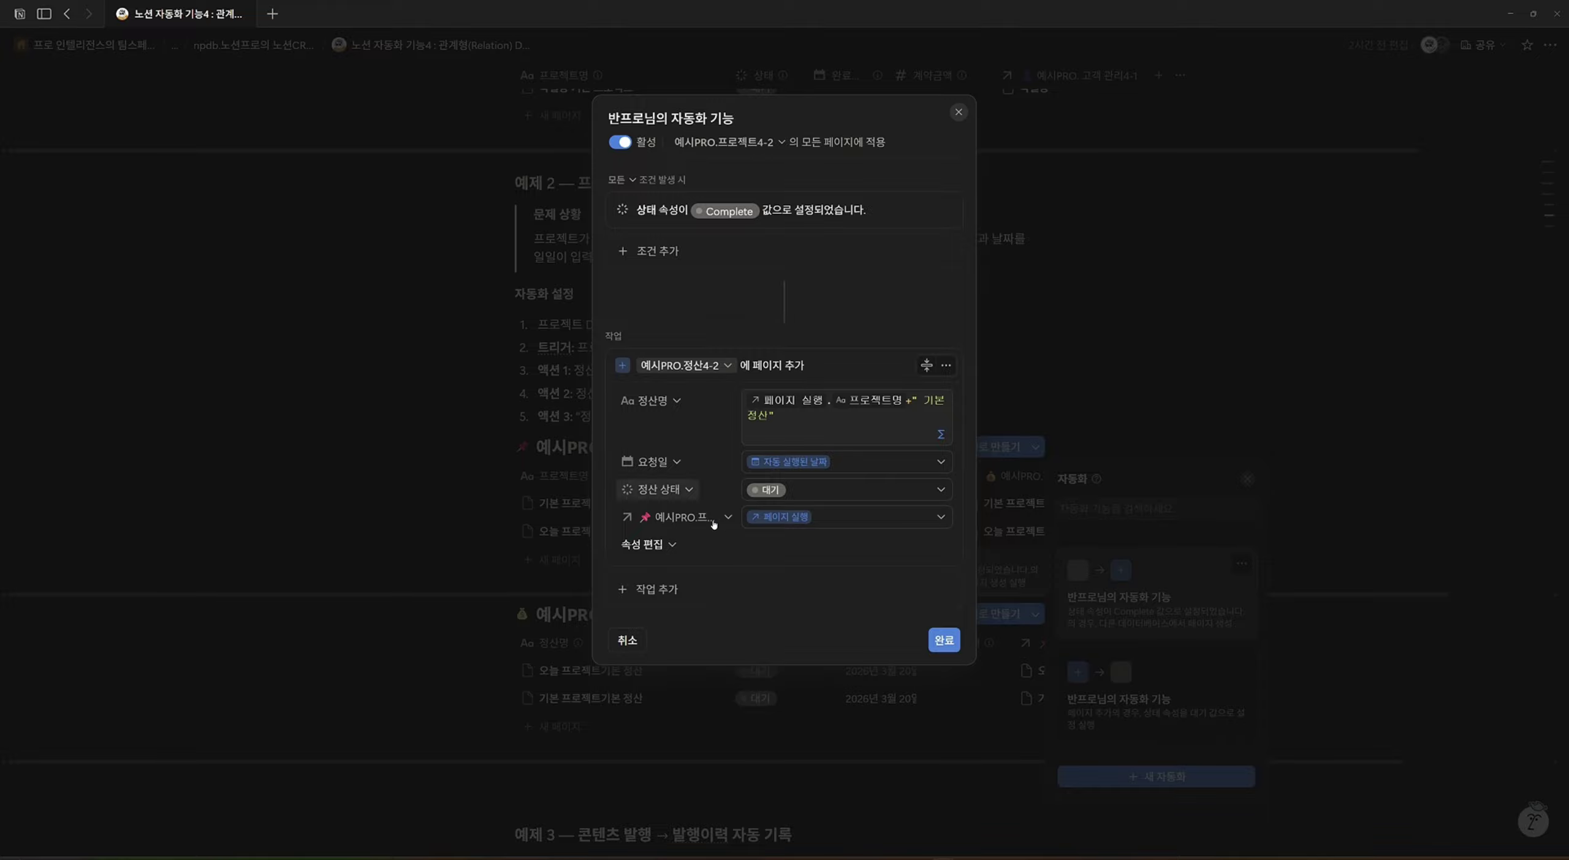
pyautogui.click(713, 523)
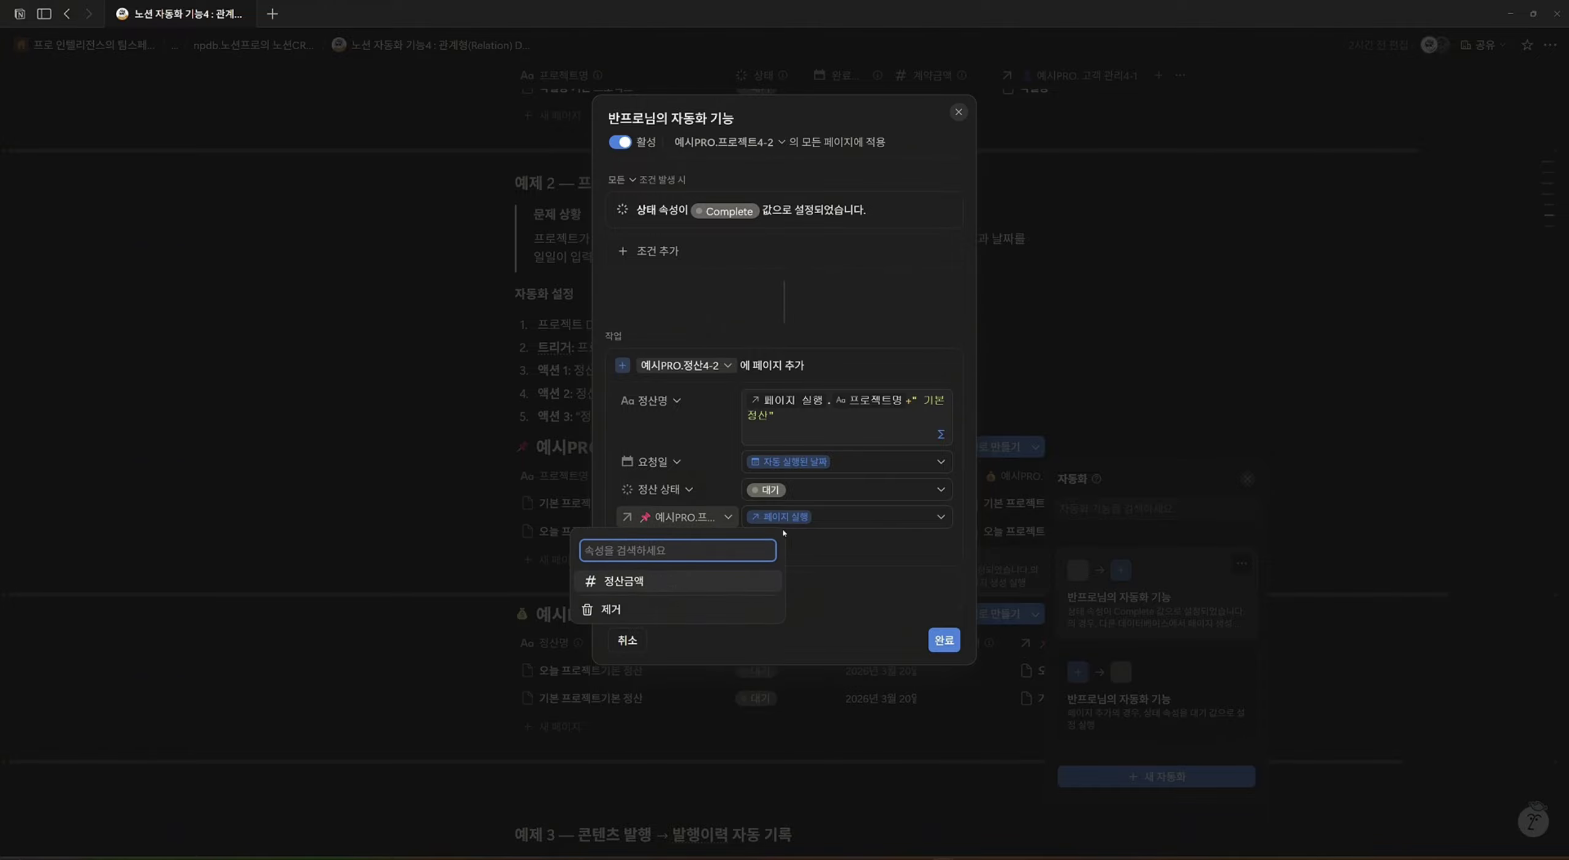
pyautogui.click(809, 535)
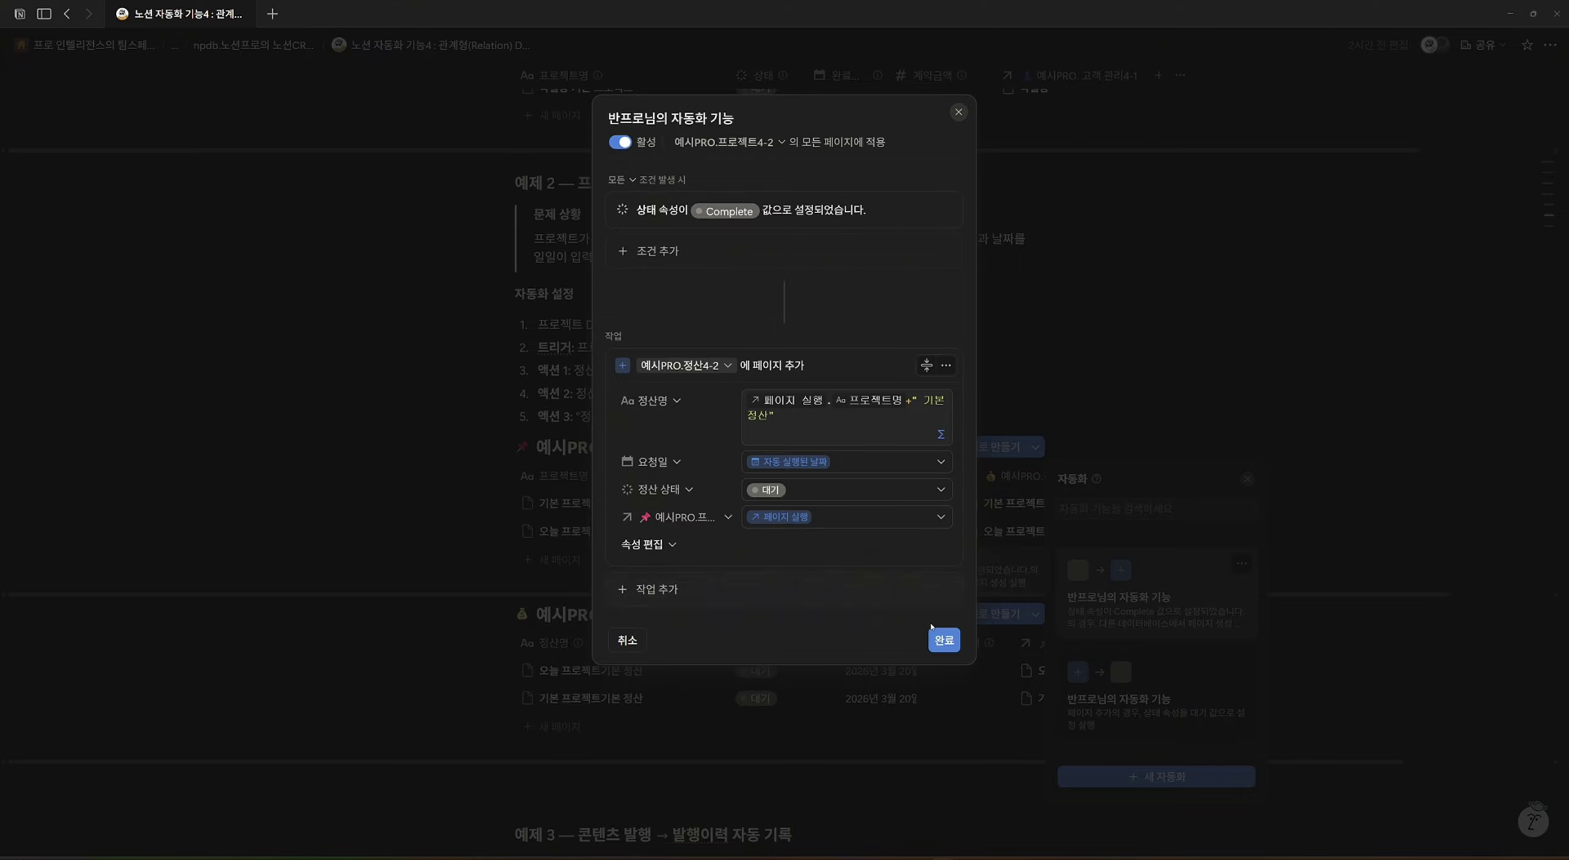
pyautogui.click(942, 641)
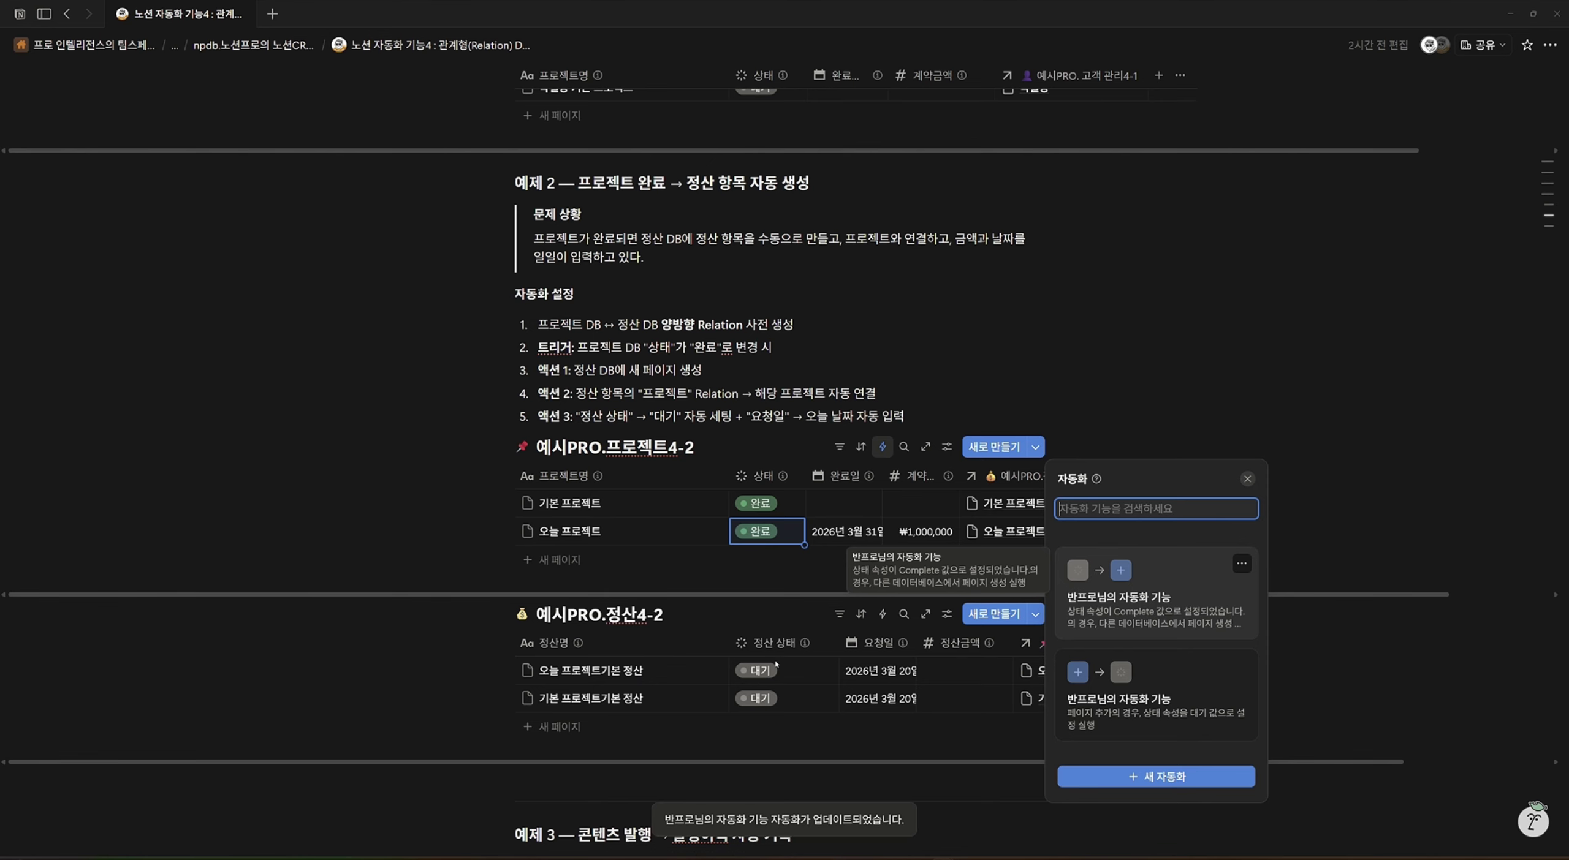
# Close the automation list and add a page named 지금 프로젝트 to the 예시PRO.프로젝트4-2 database.
pyautogui.click(711, 580)
pyautogui.click(558, 561)
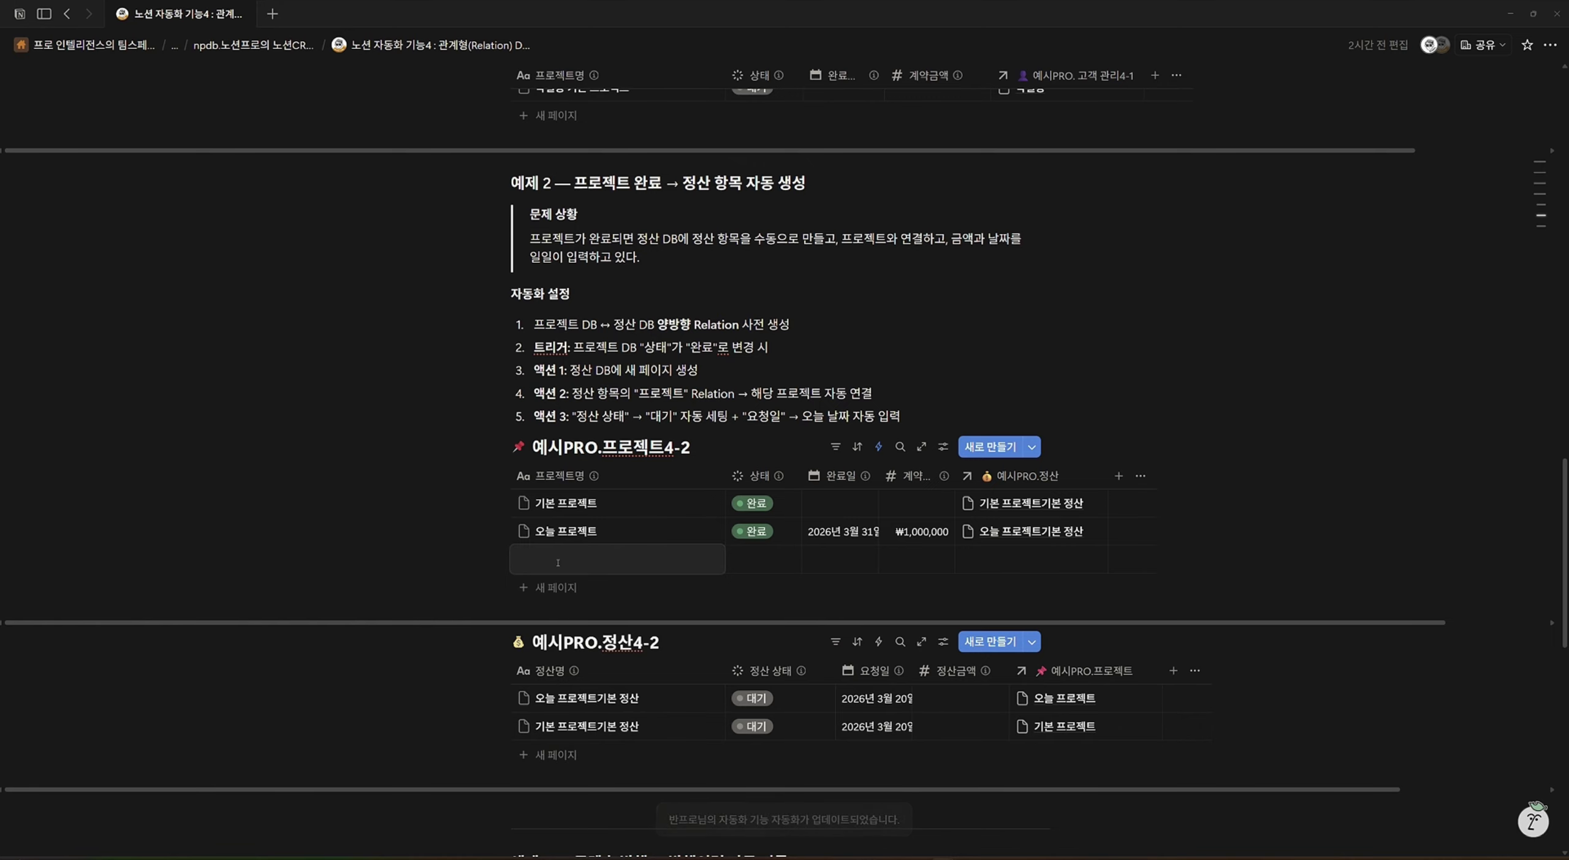
pyautogui.write('지금 프롲')
pyautogui.write('젝트')
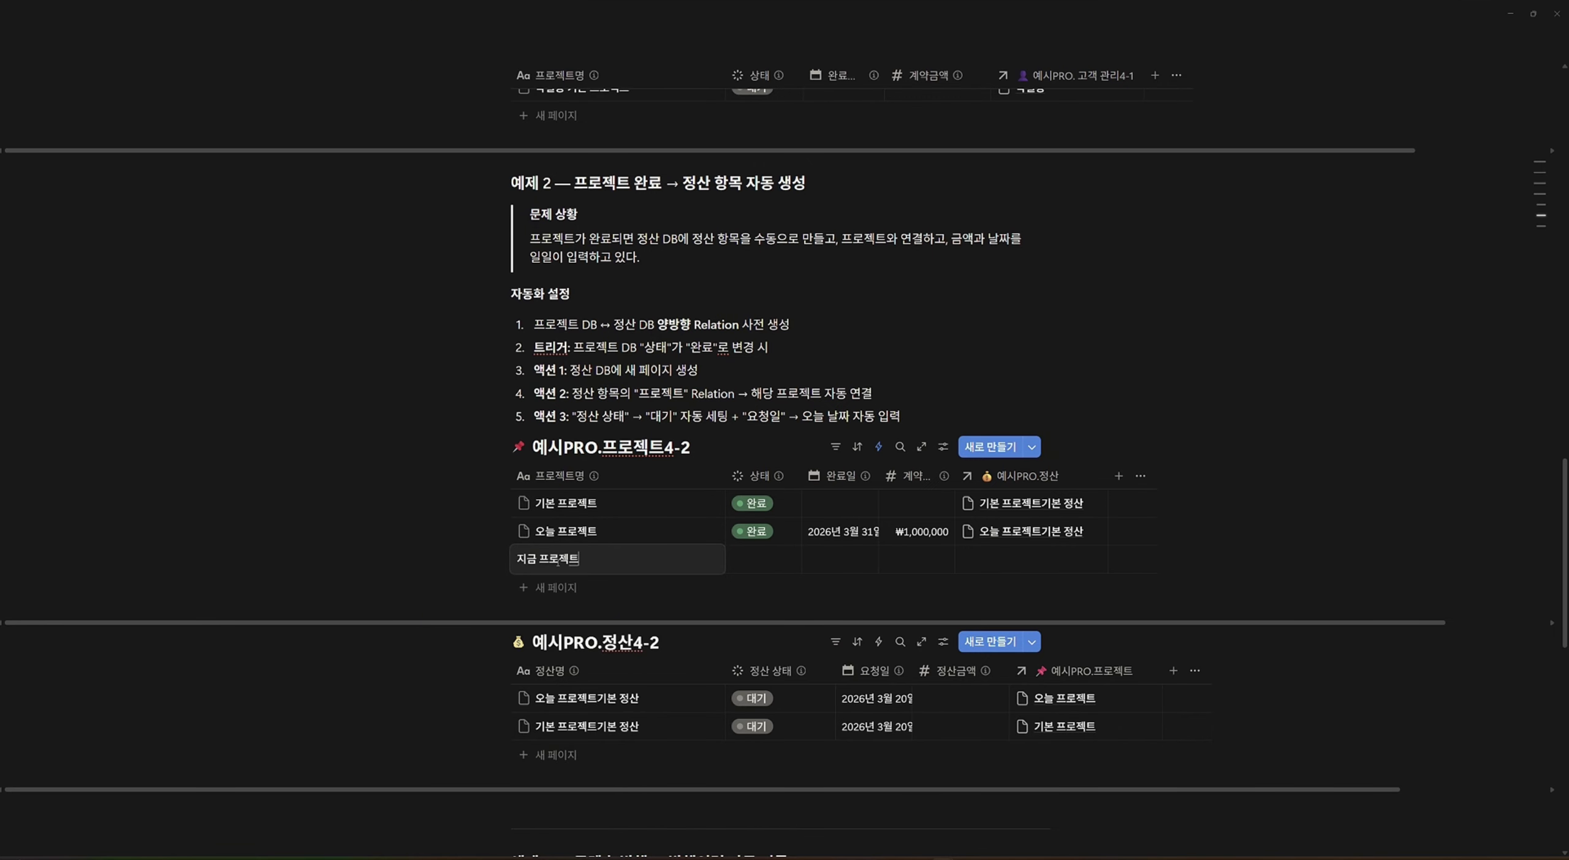
pyautogui.press('Return')
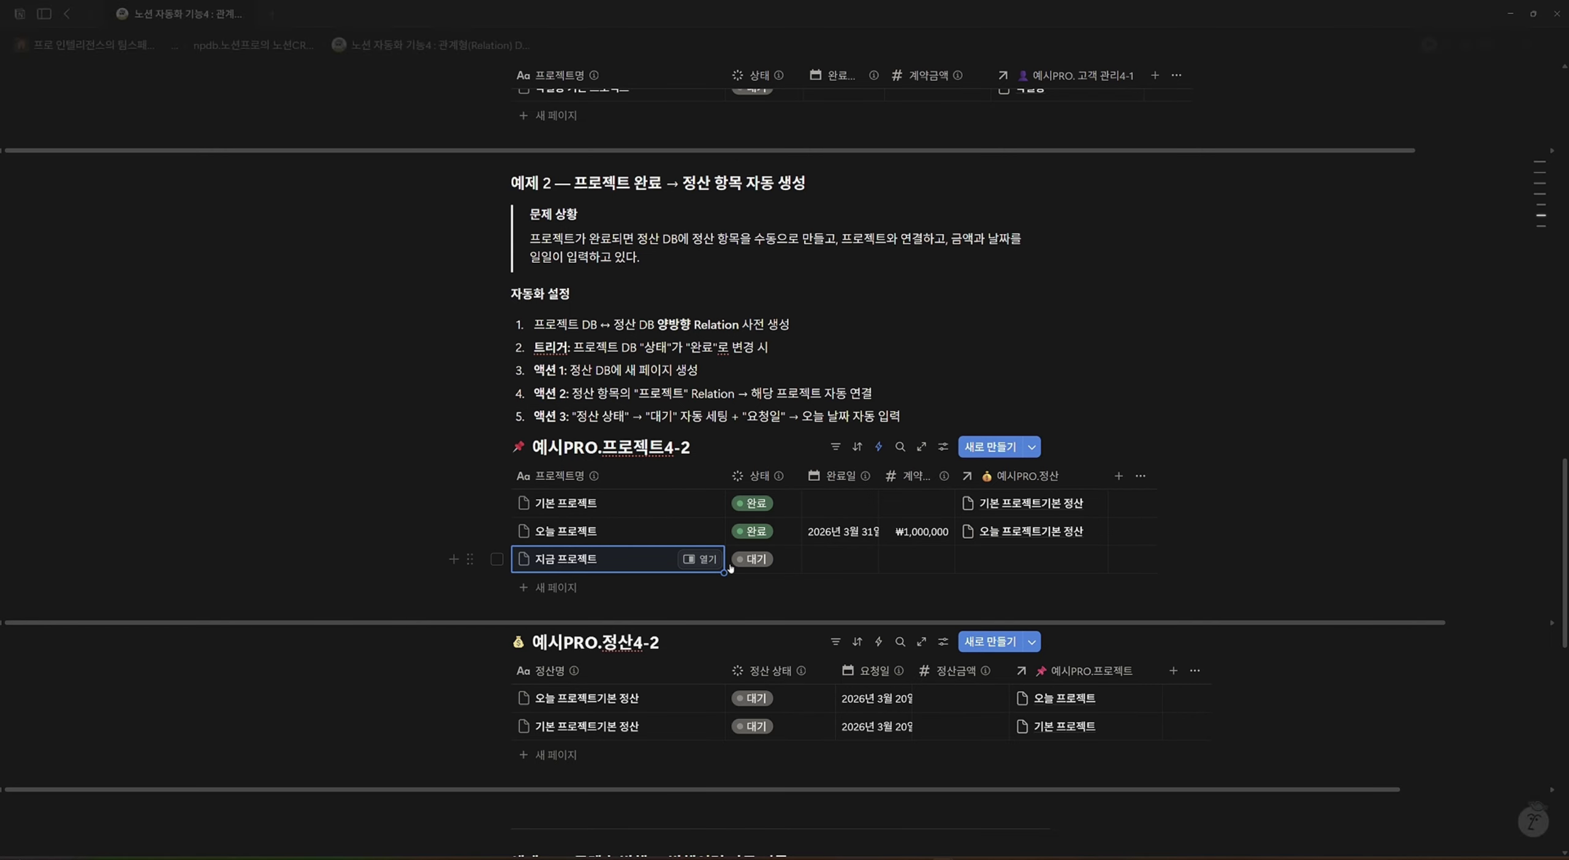
# Set 지금 프로젝트's 완료일 to April 8, 2026 and its 계약금액 to 2000000.
pyautogui.click(825, 560)
pyautogui.click(896, 407)
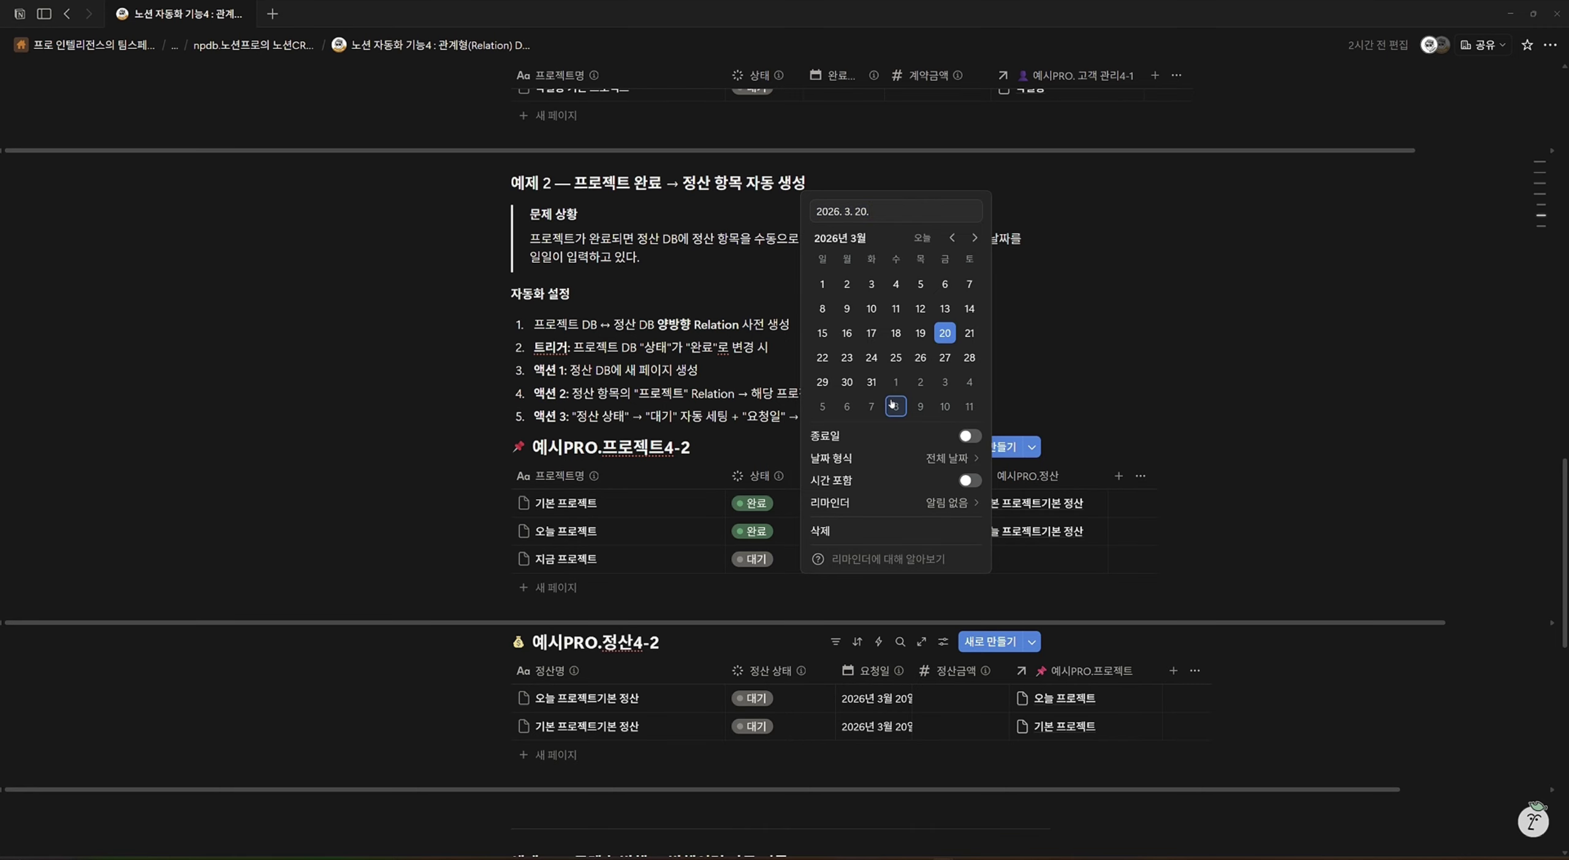
pyautogui.click(852, 615)
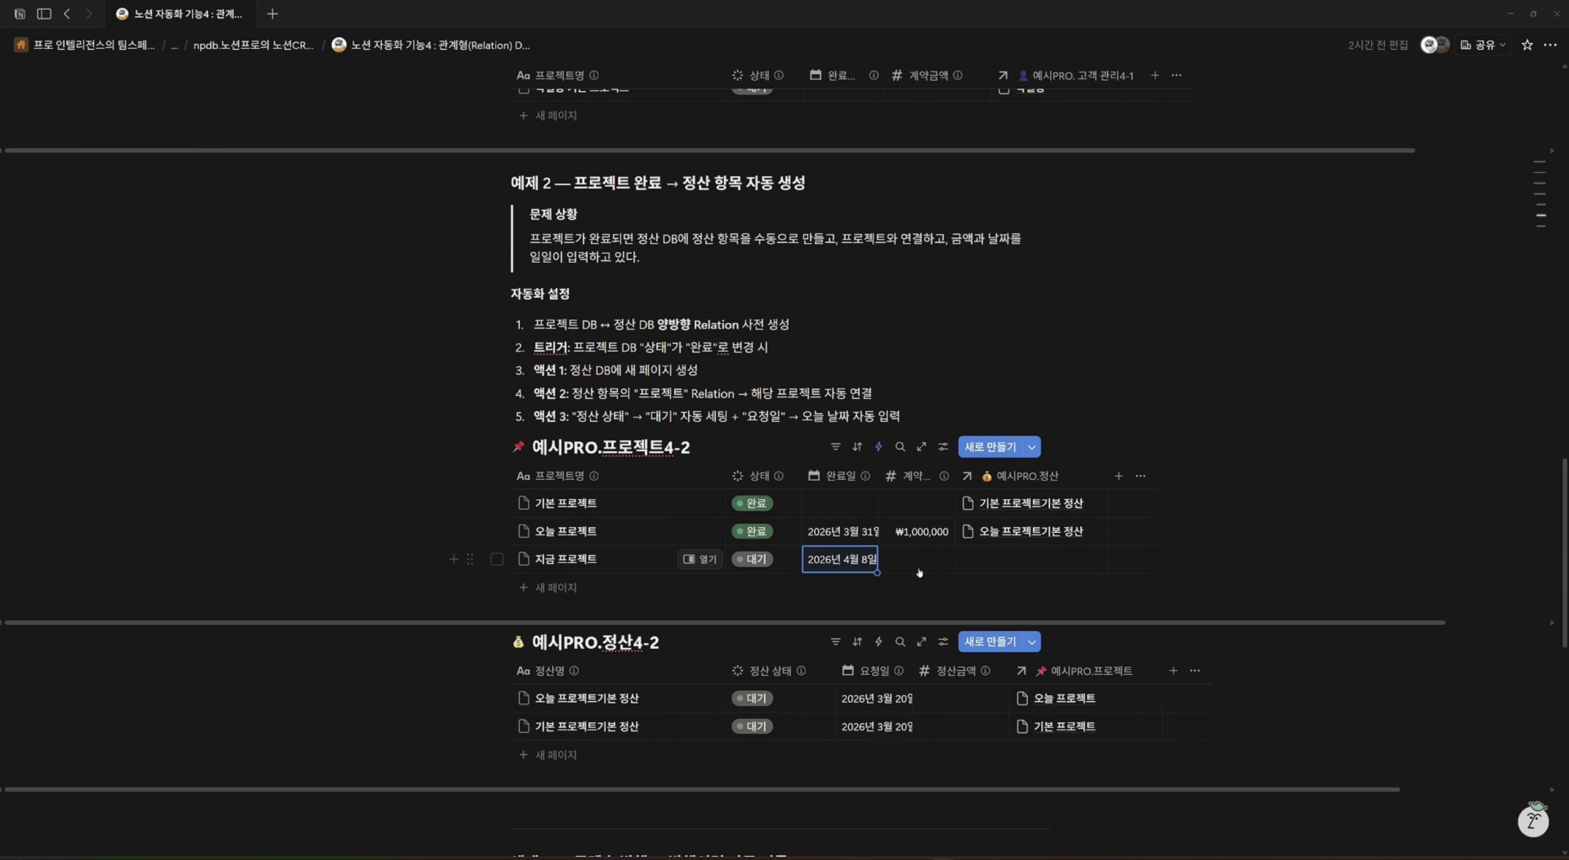
pyautogui.click(920, 562)
pyautogui.write('20000')
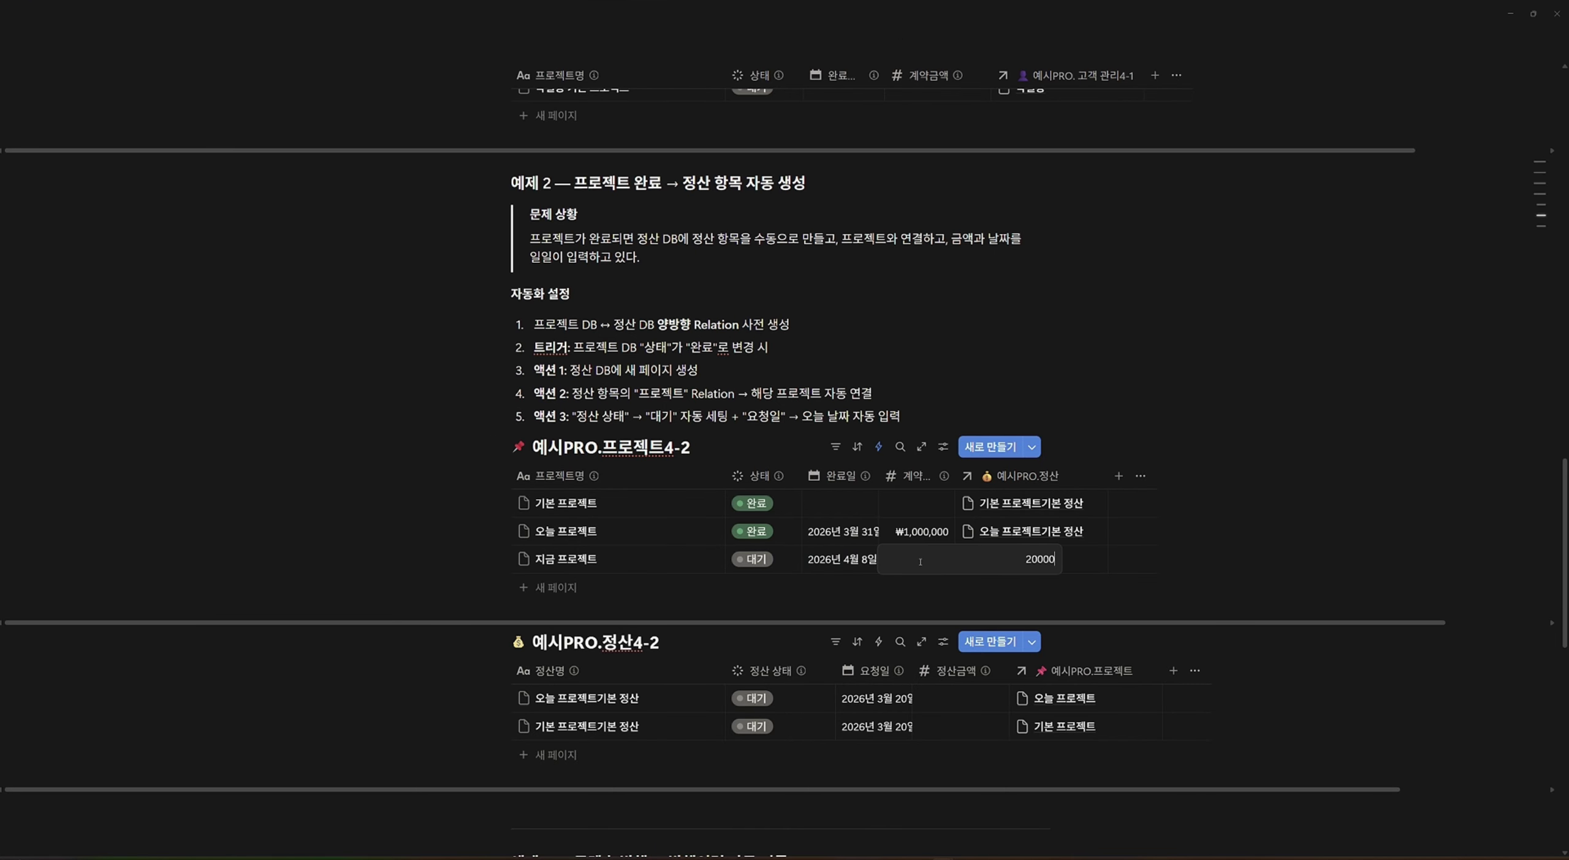
pyautogui.write('0')
pyautogui.press('Return')
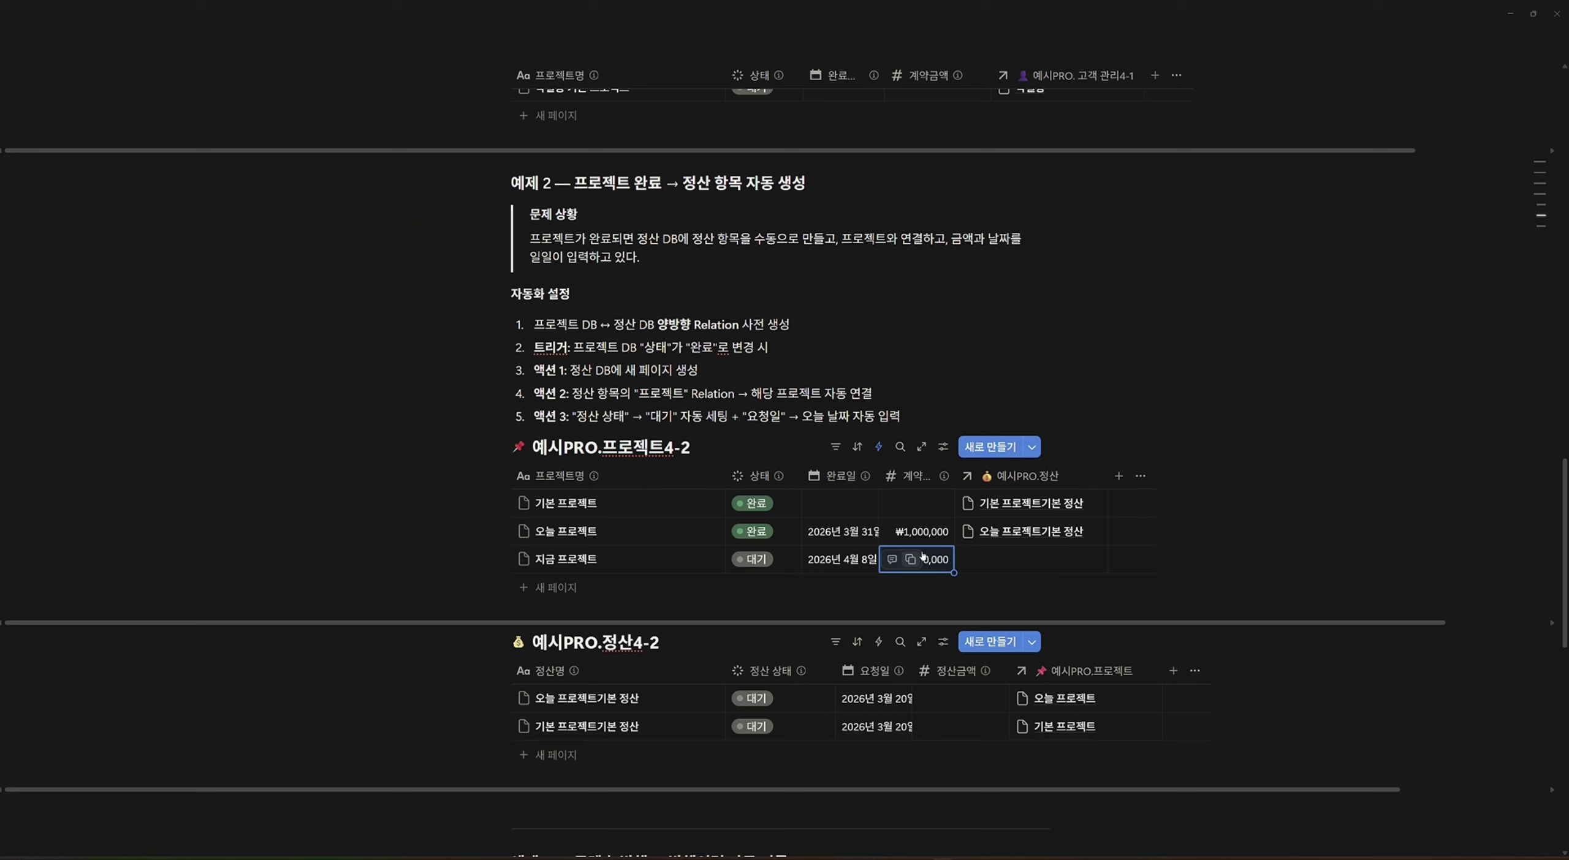
# Change 지금 프로젝트's 상태 to 진행 and advance it to 완료.
pyautogui.click(755, 560)
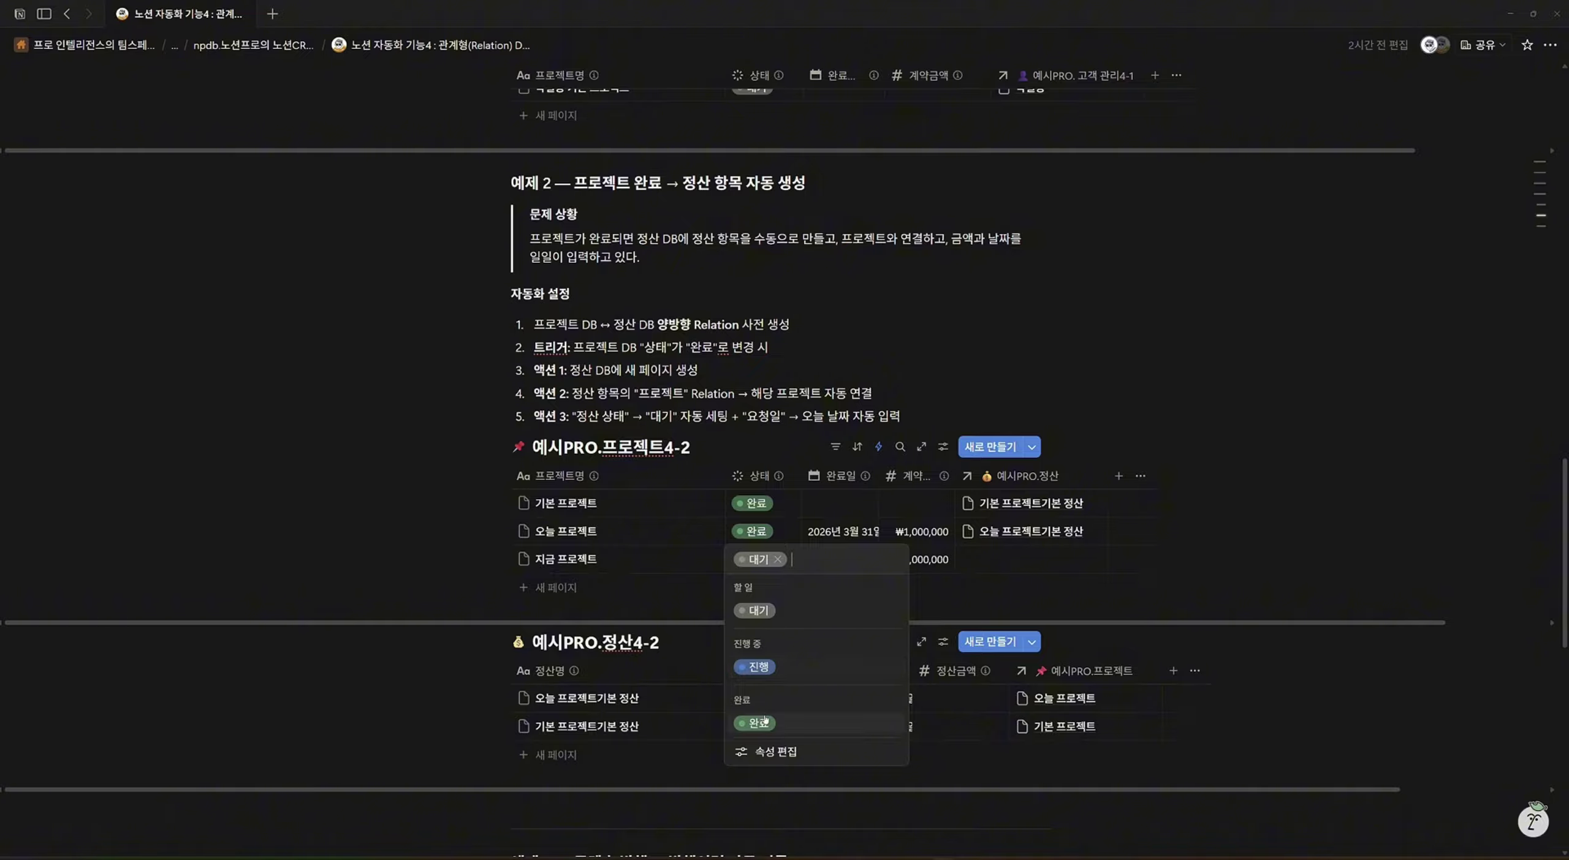
pyautogui.click(775, 673)
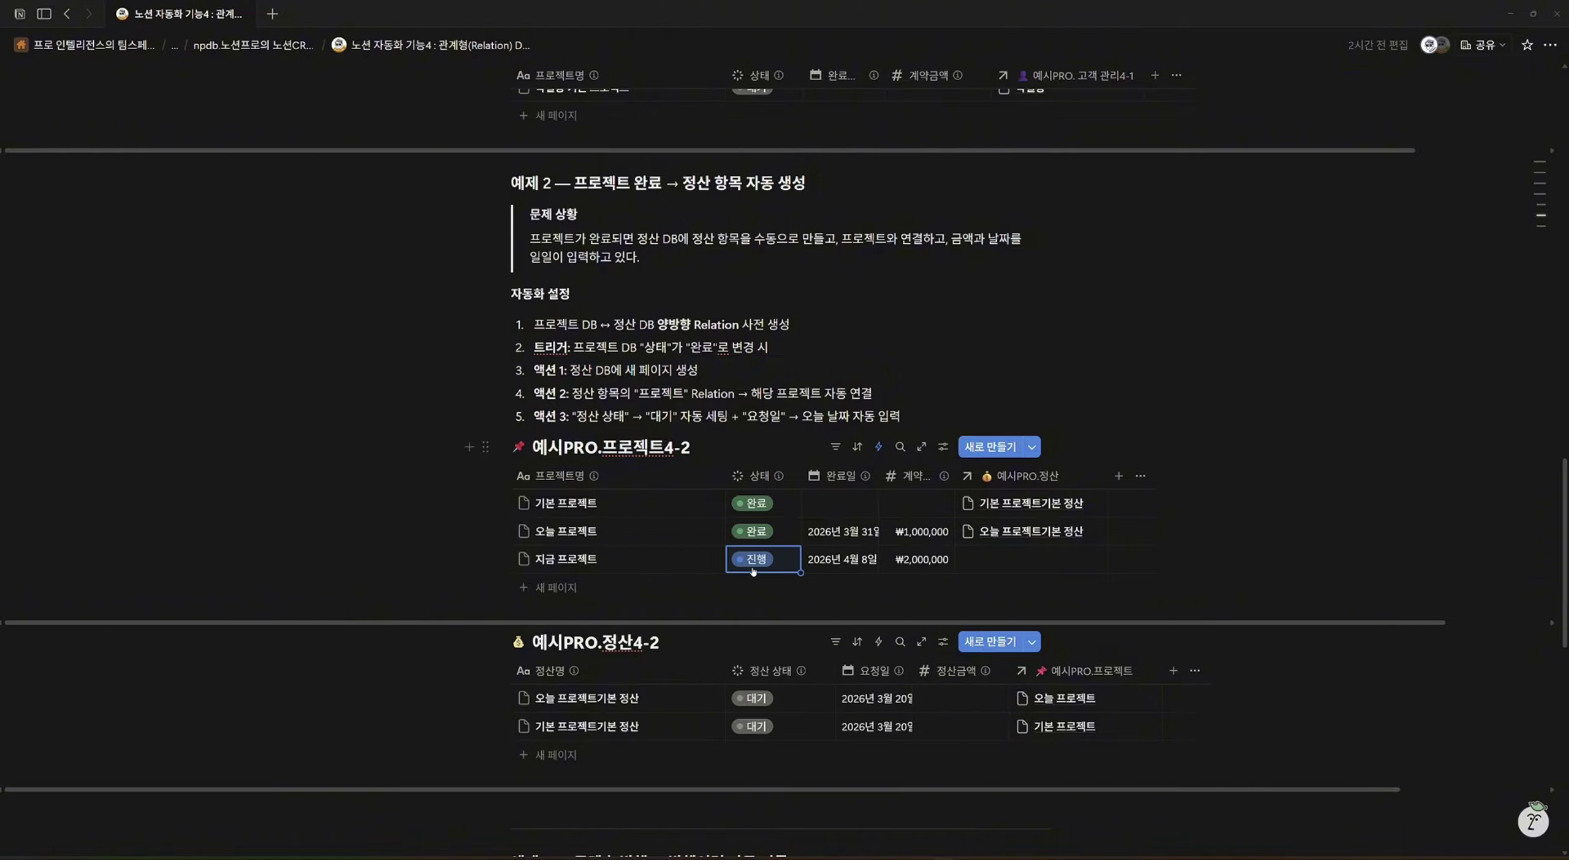
pyautogui.press('Return')
pyautogui.click(760, 723)
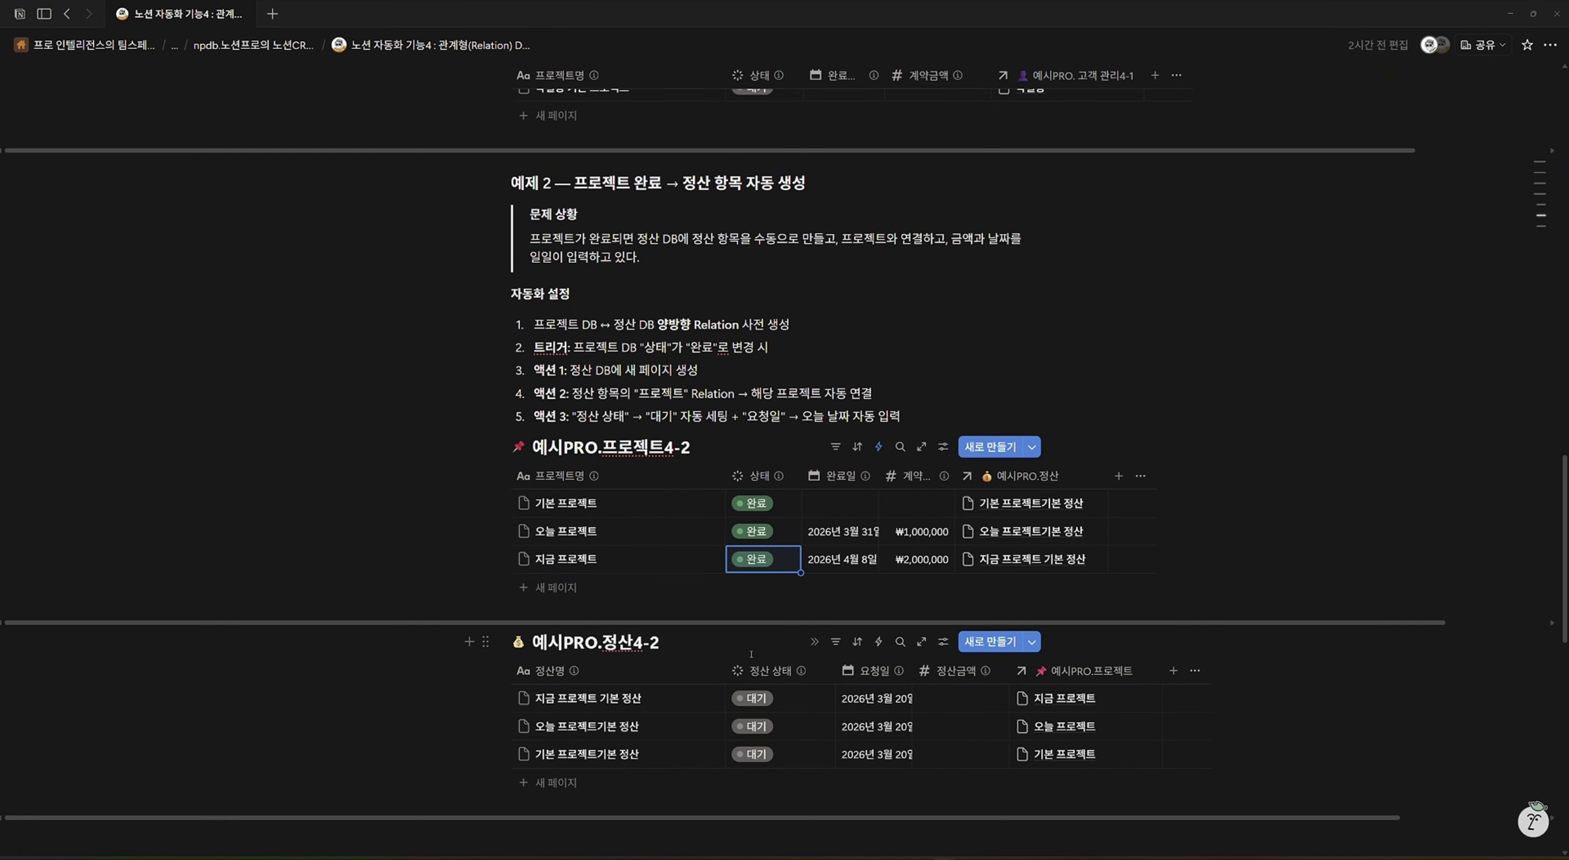
# Change the 정산 상태 of 지금 프로젝트 기본 정산 to 청구 and advance it to 입금완료.
pyautogui.click(754, 699)
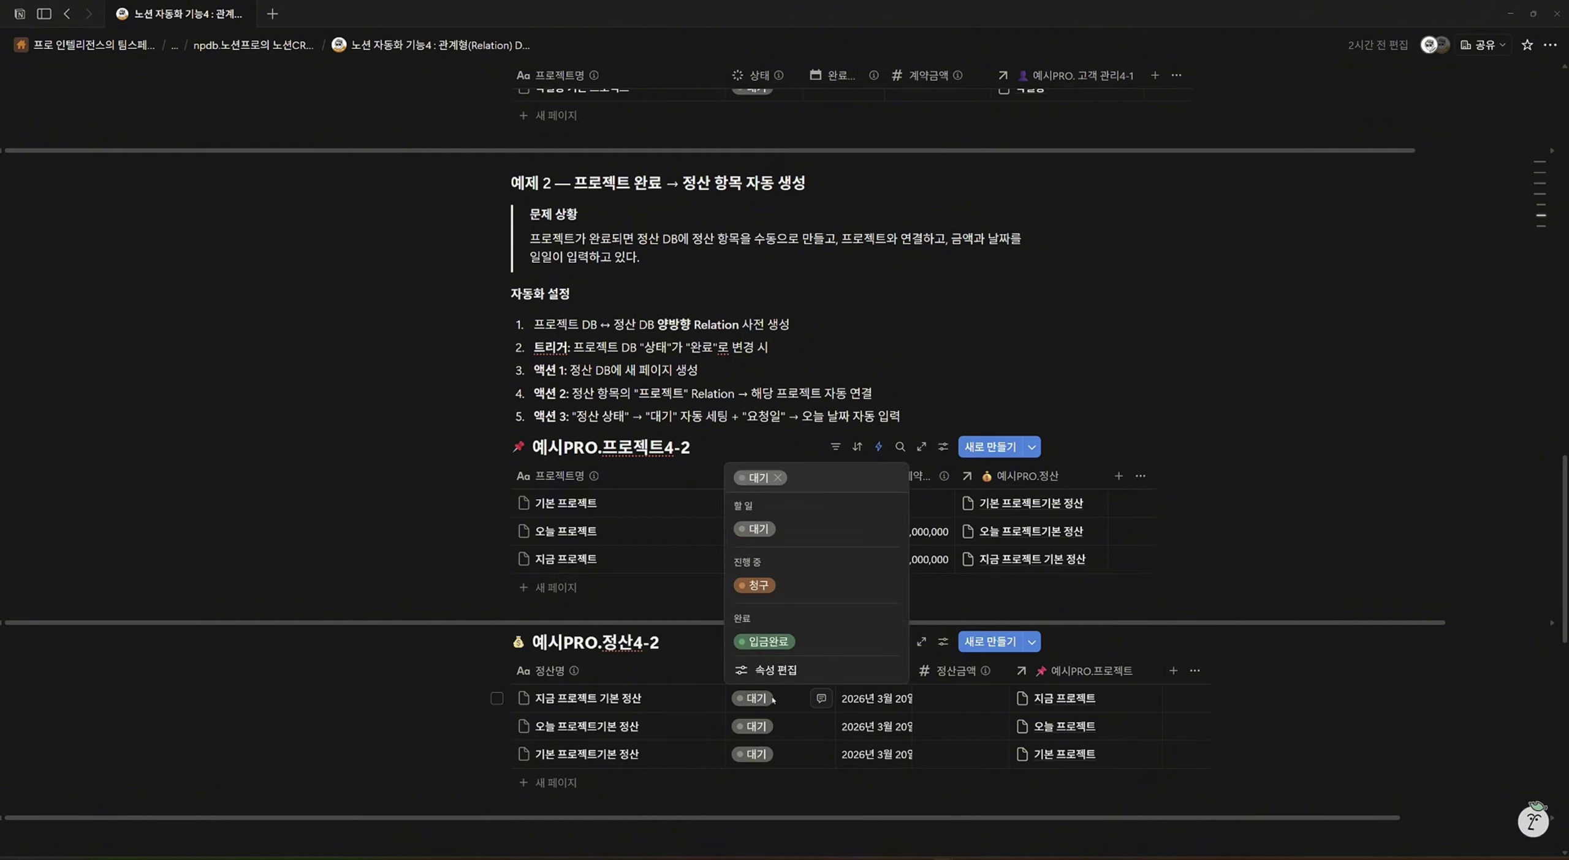
pyautogui.click(757, 585)
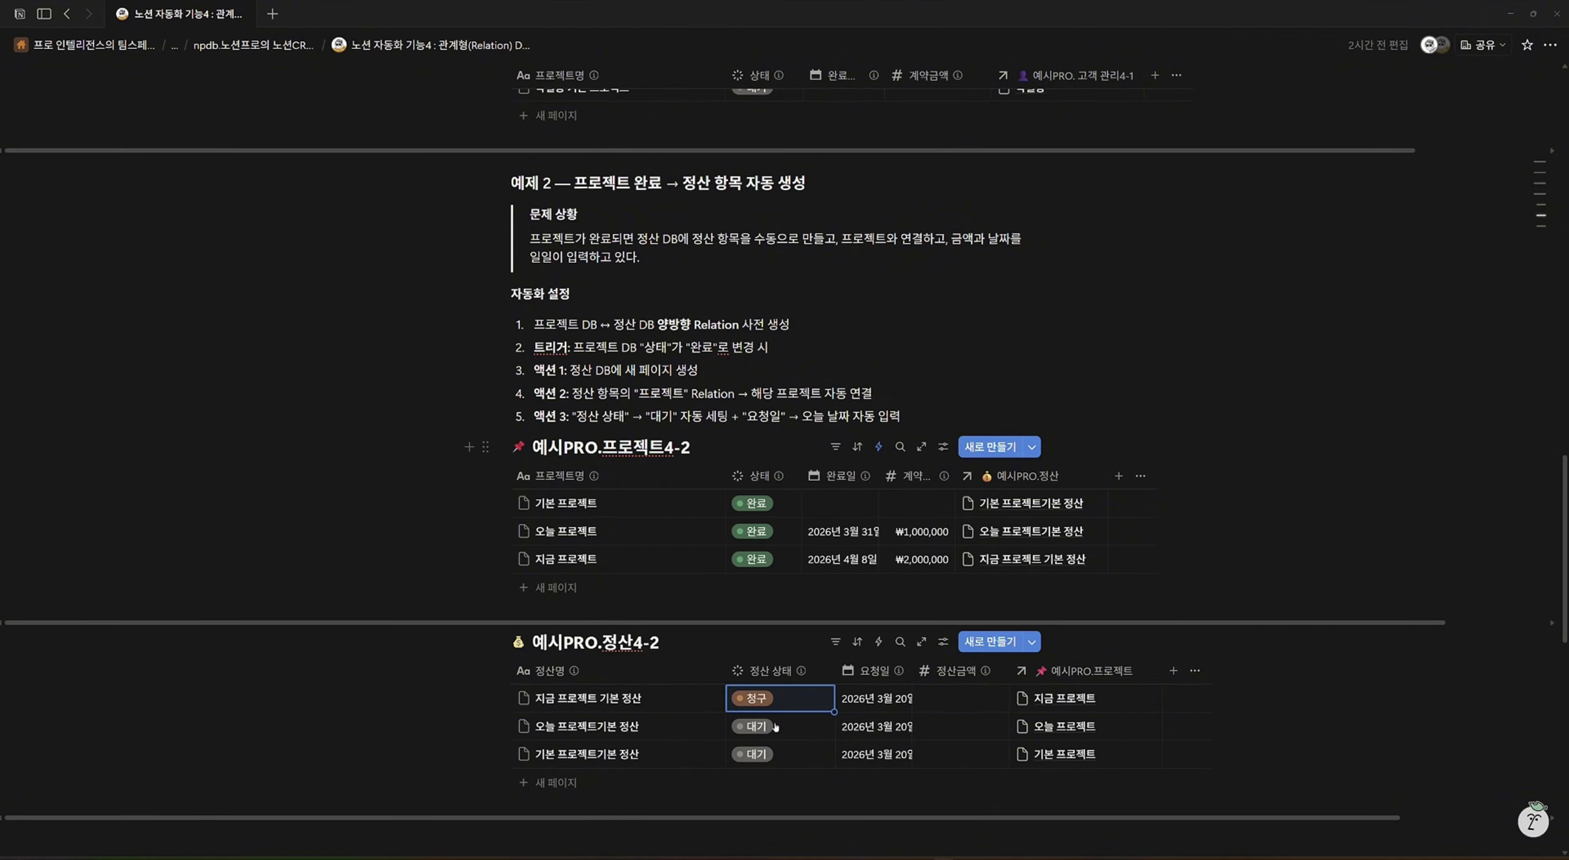
pyautogui.click(741, 706)
pyautogui.click(742, 706)
pyautogui.click(759, 644)
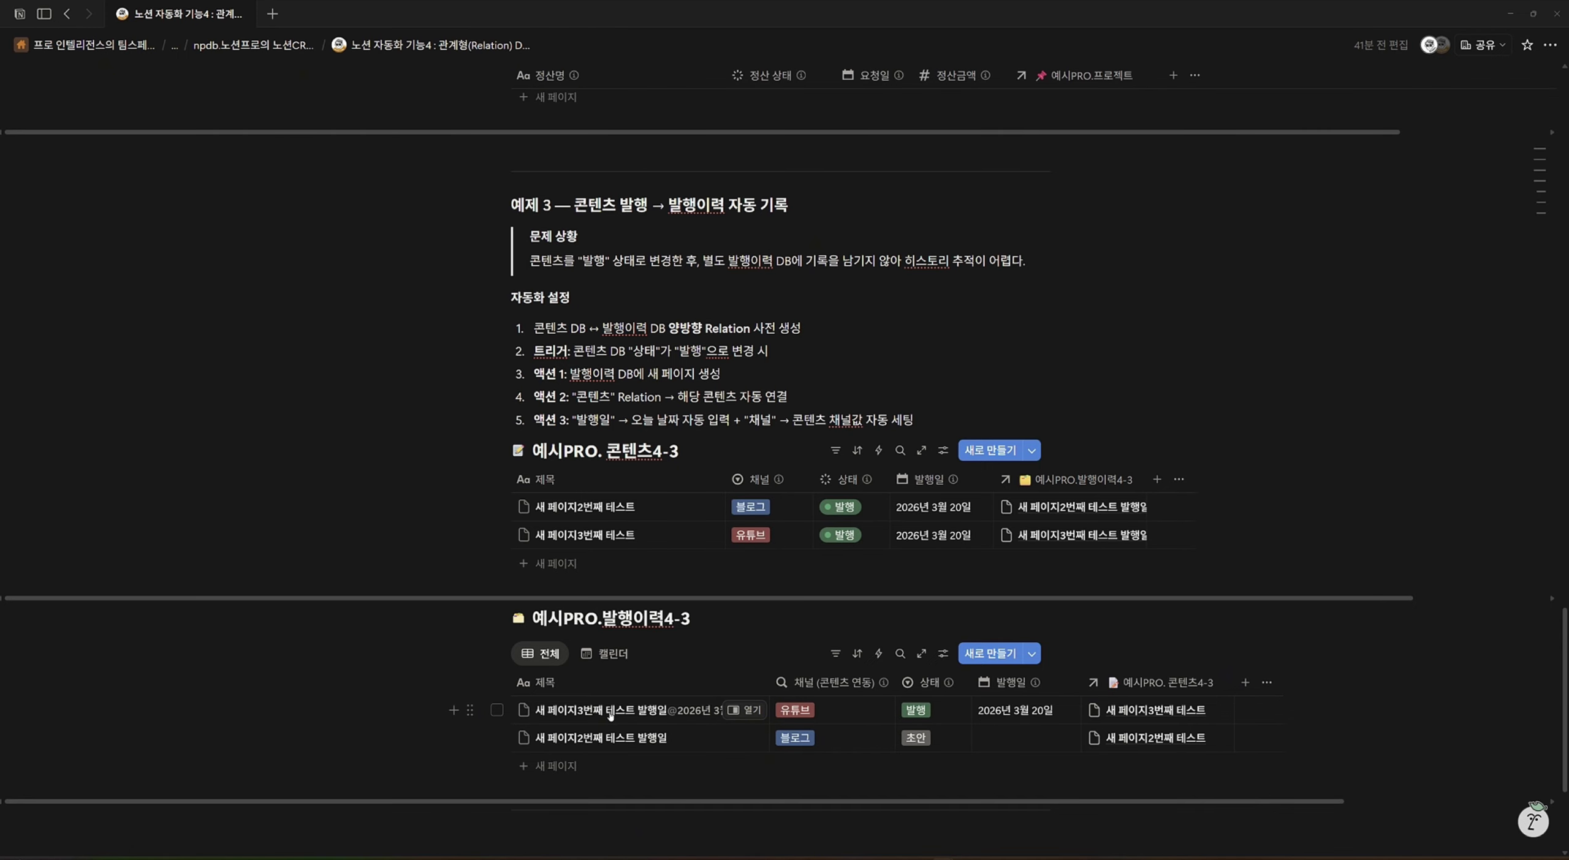
# In 예시PRO.발행이력4-3, set the 새 페이지3번째 테스트 entry's 상태 to 초안 and clear its 발행일.
pyautogui.click(934, 714)
pyautogui.click(944, 763)
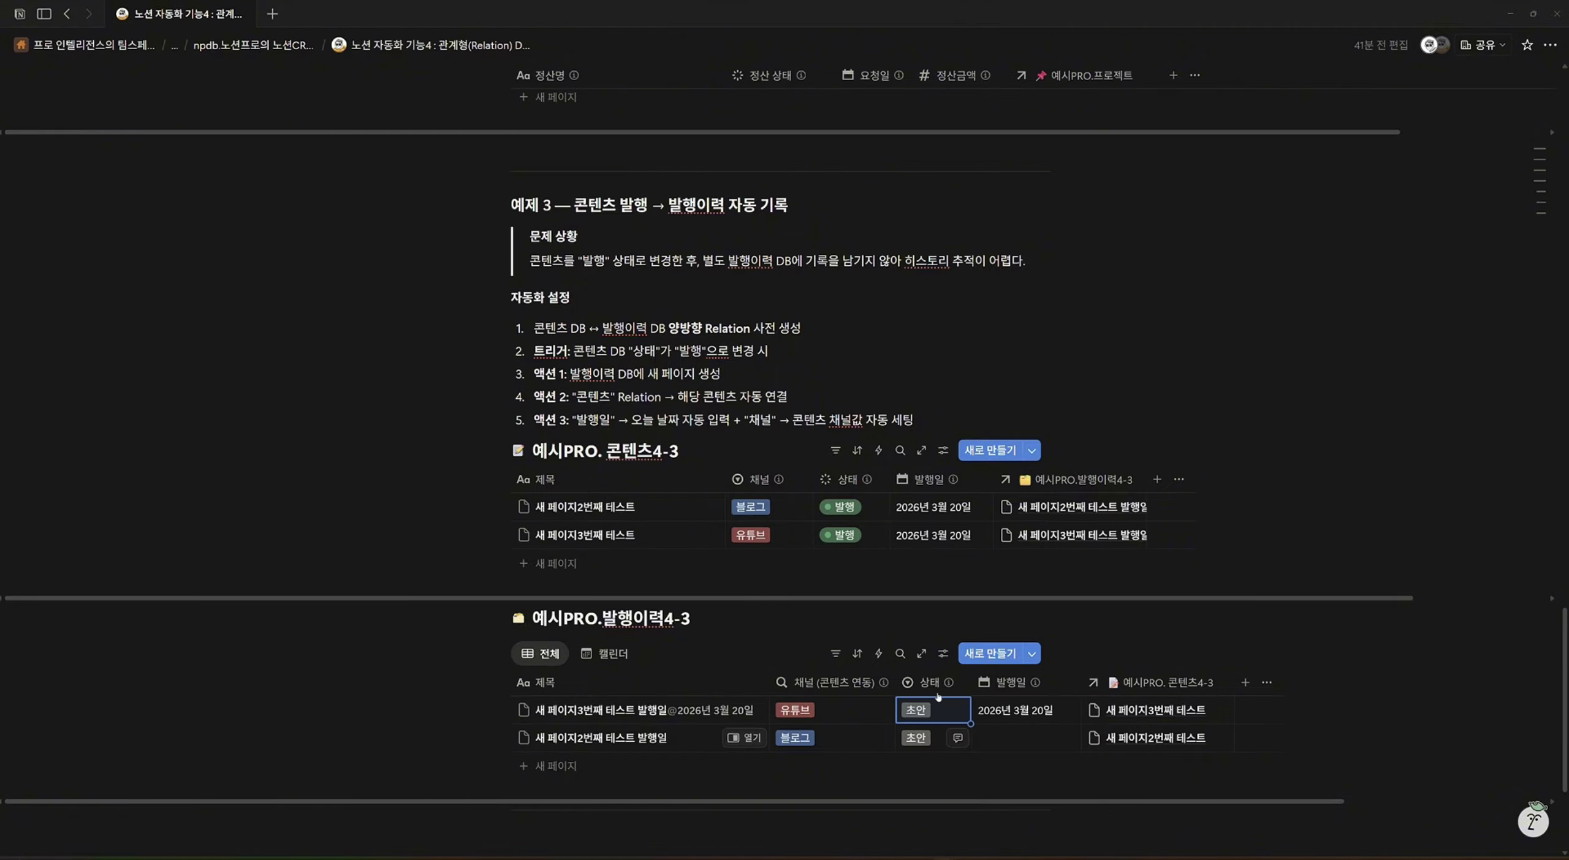
pyautogui.click(1006, 710)
pyautogui.click(1001, 745)
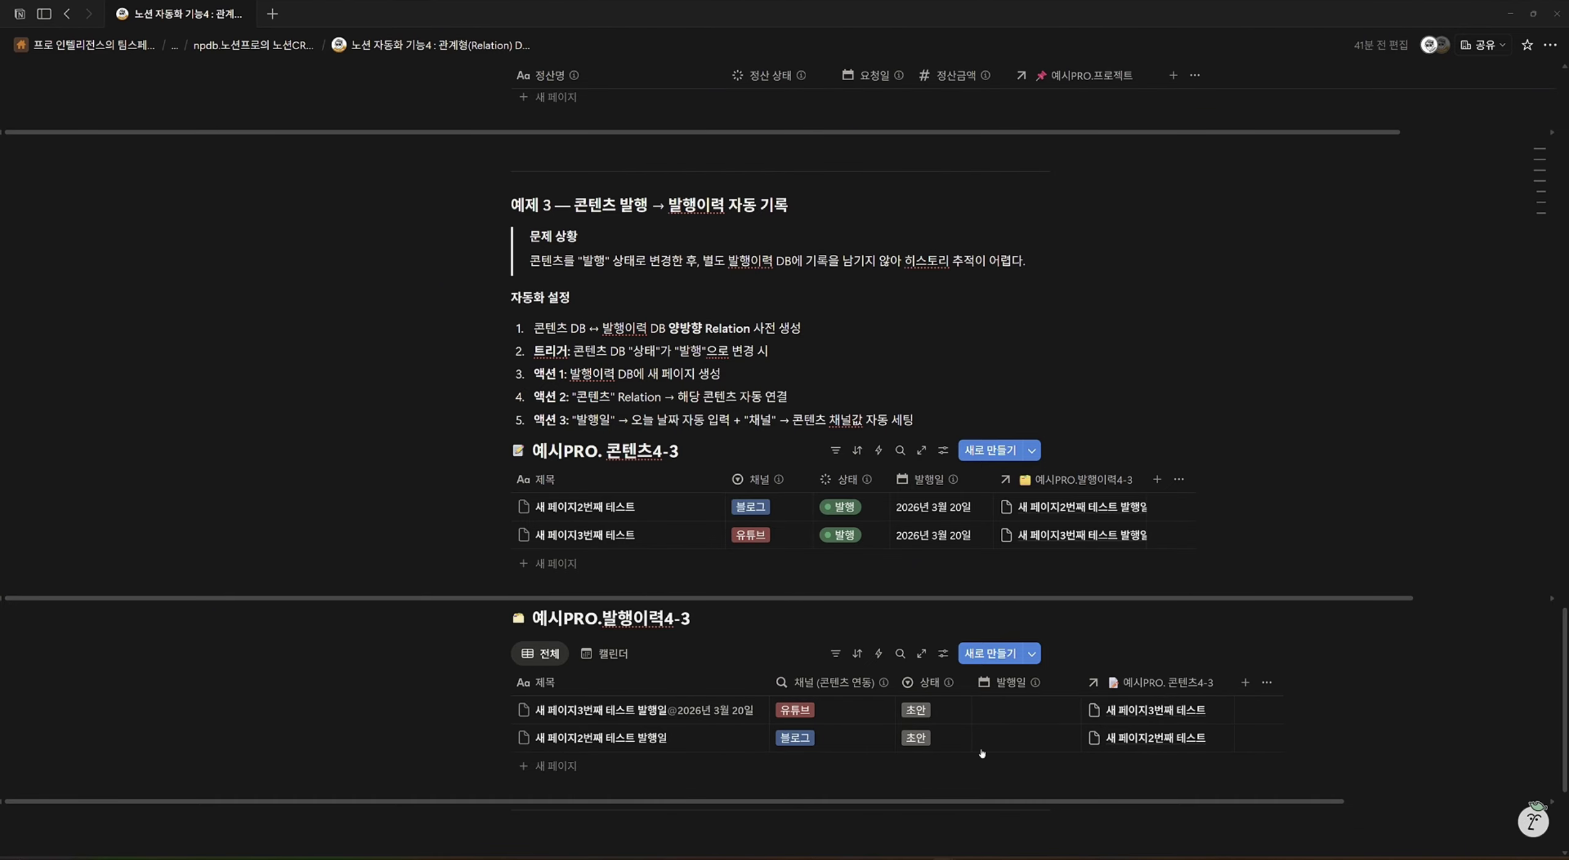
# Change the 새 페이지3번째 테스트 history entry's 상태 to 발행 and on to 보류, and set the 새 페이지2번째 테스트 entry's 상태 to 발행.
pyautogui.click(925, 710)
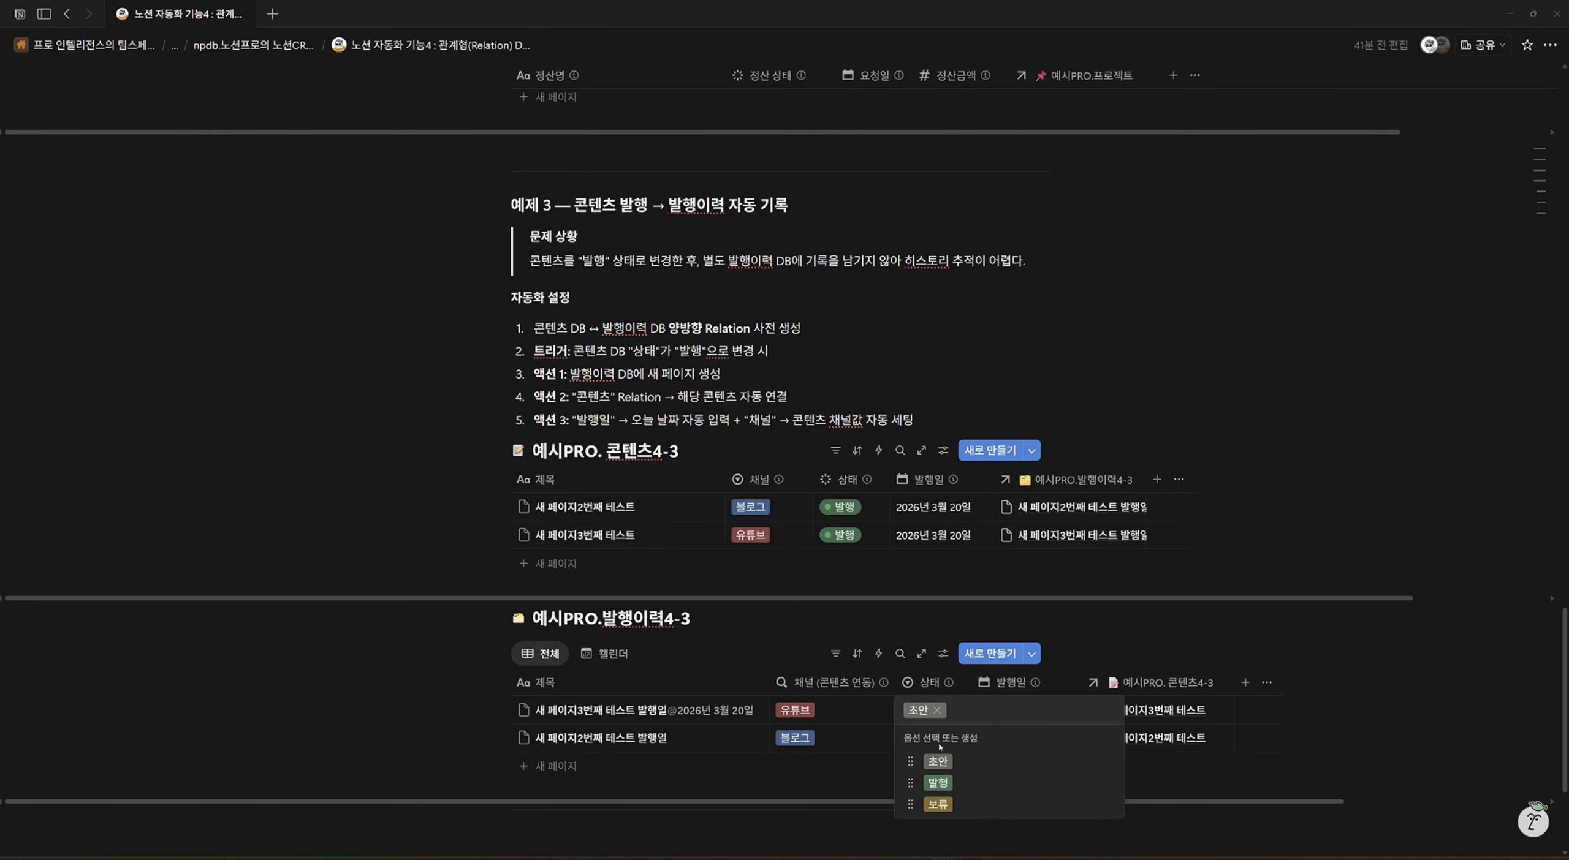
pyautogui.click(938, 782)
pyautogui.click(926, 709)
pyautogui.click(937, 804)
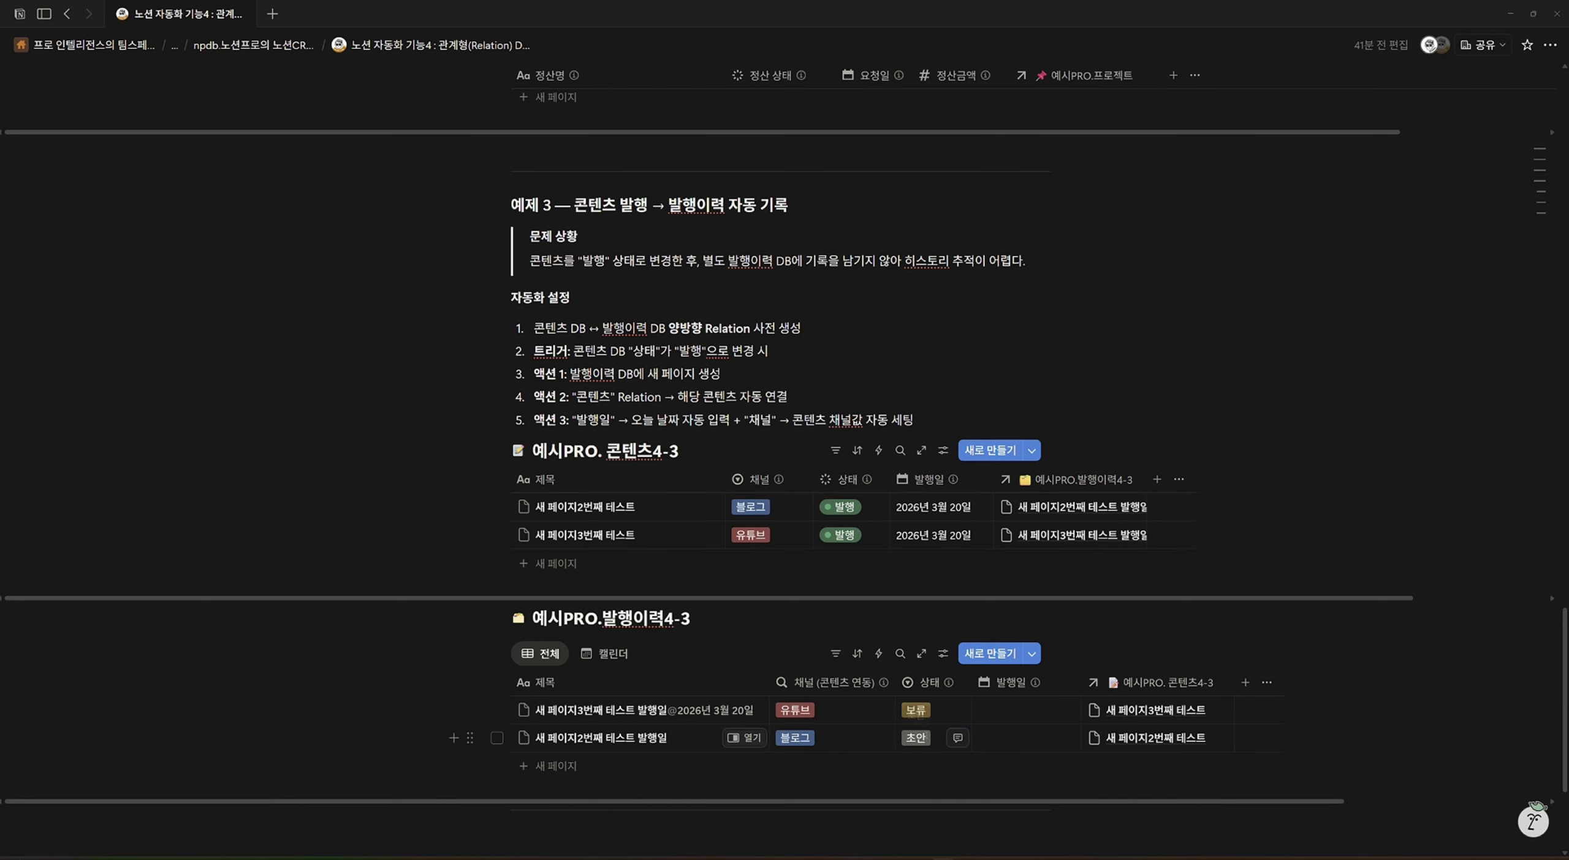
pyautogui.click(925, 738)
pyautogui.click(938, 812)
# Set the 발행일 of both 예시PRO.발행이력4-3 entries to March 20, 2026.
pyautogui.click(1014, 714)
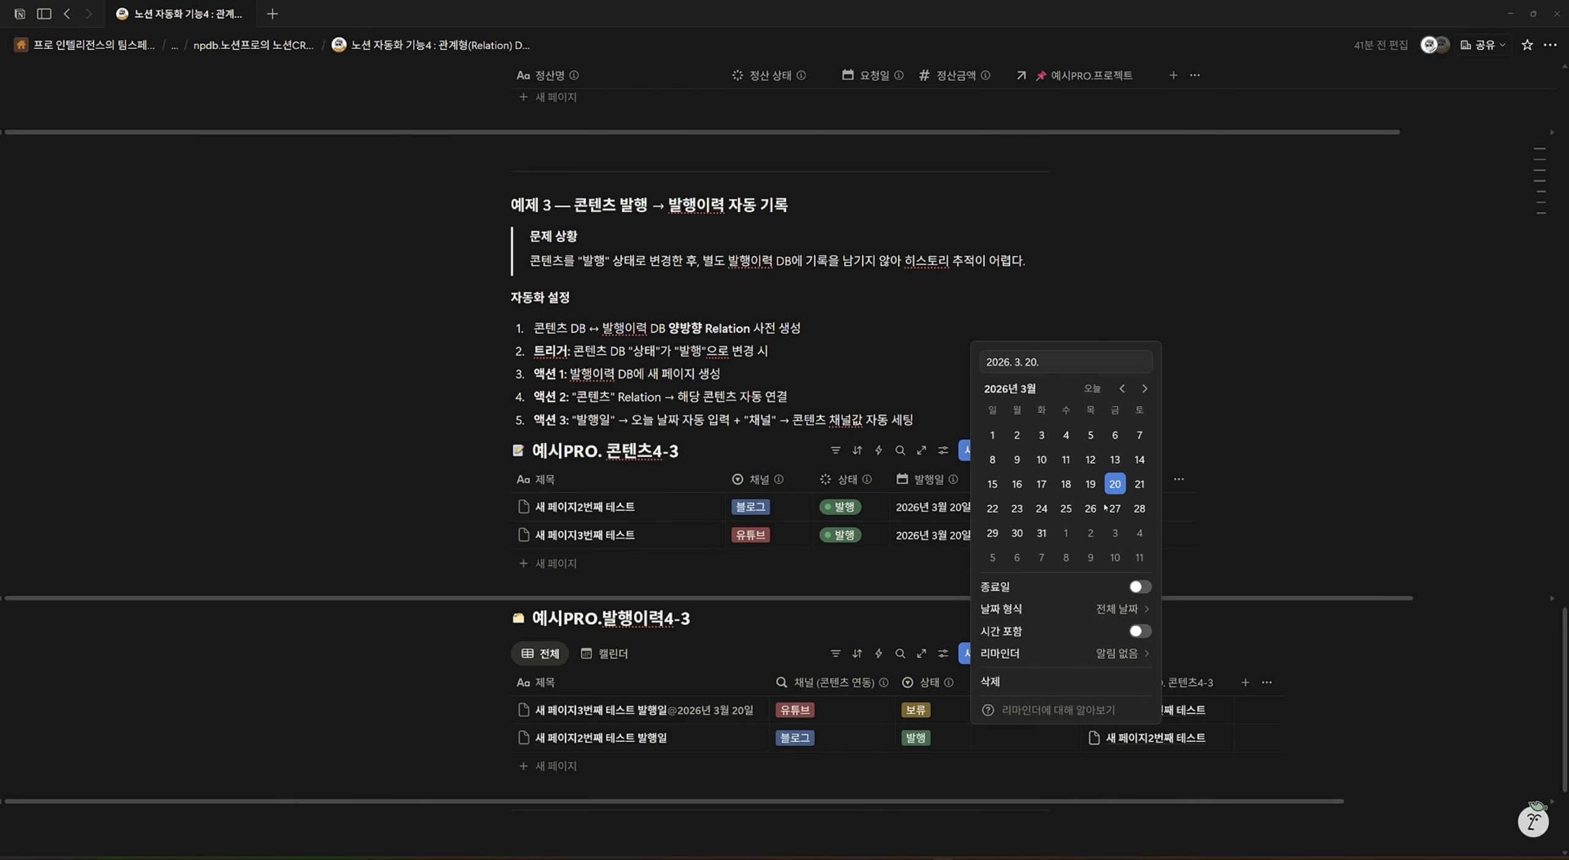
pyautogui.click(1030, 742)
pyautogui.click(1045, 749)
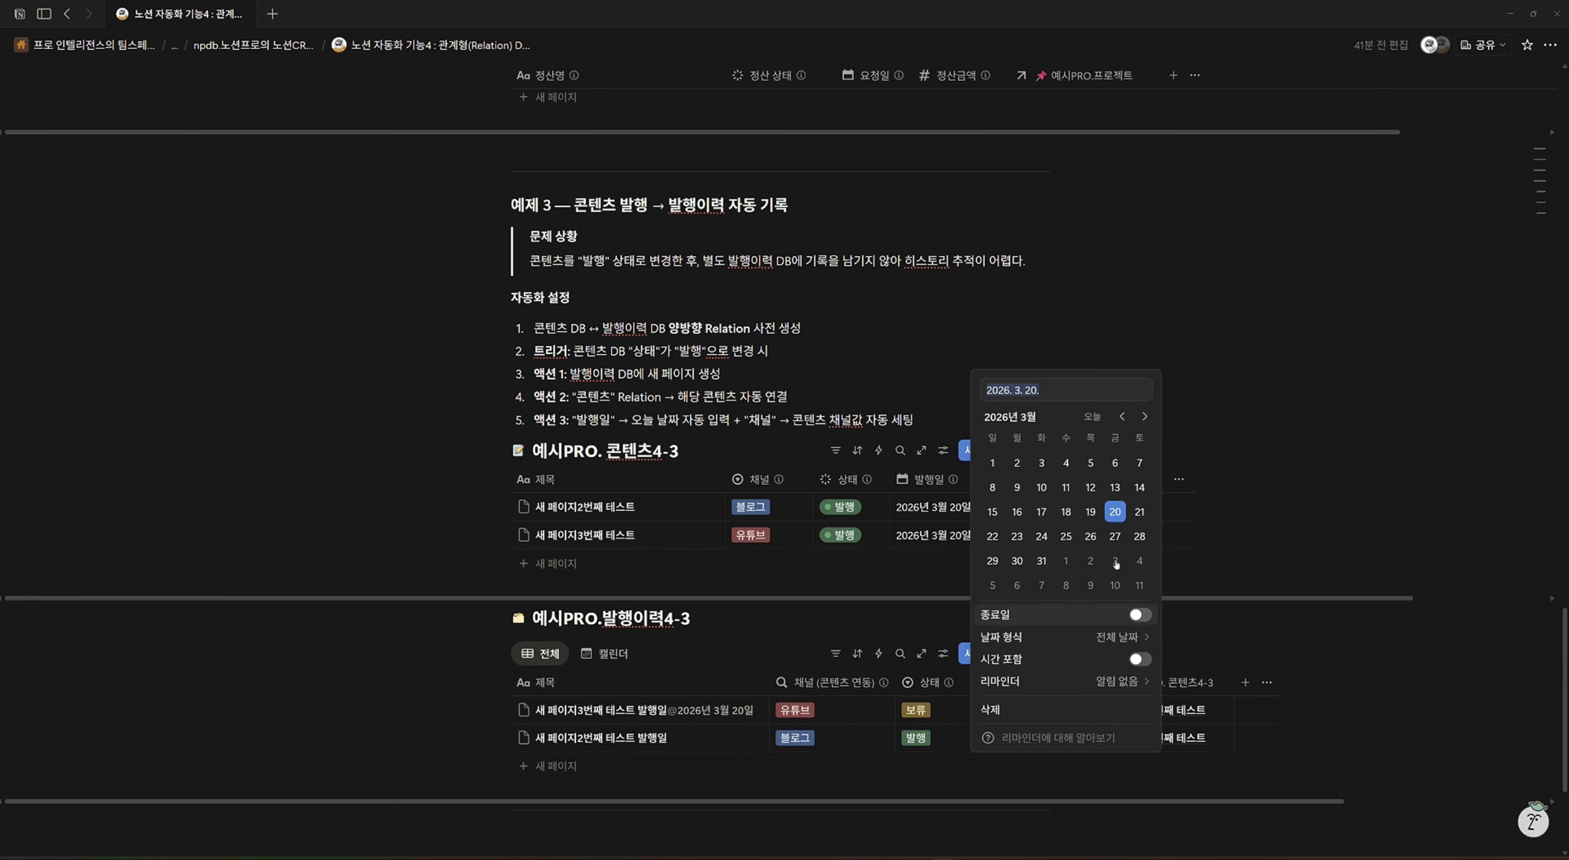
pyautogui.click(1119, 518)
pyautogui.press('Escape')
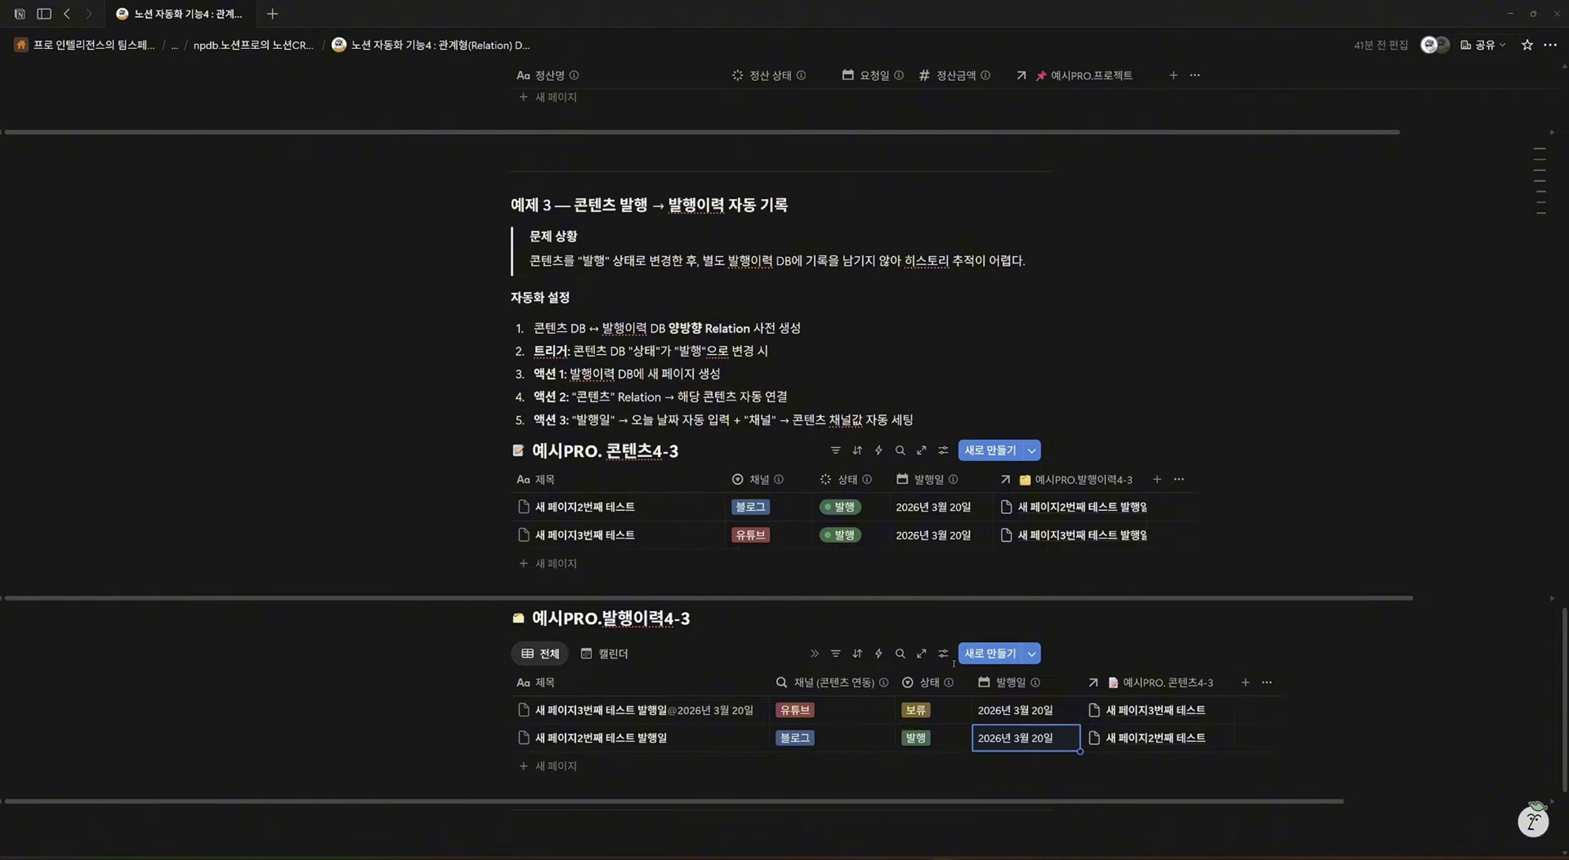
# Clear the 발행일 of both entries in 예시PRO.발행이력4-3.
pyautogui.press('Escape')
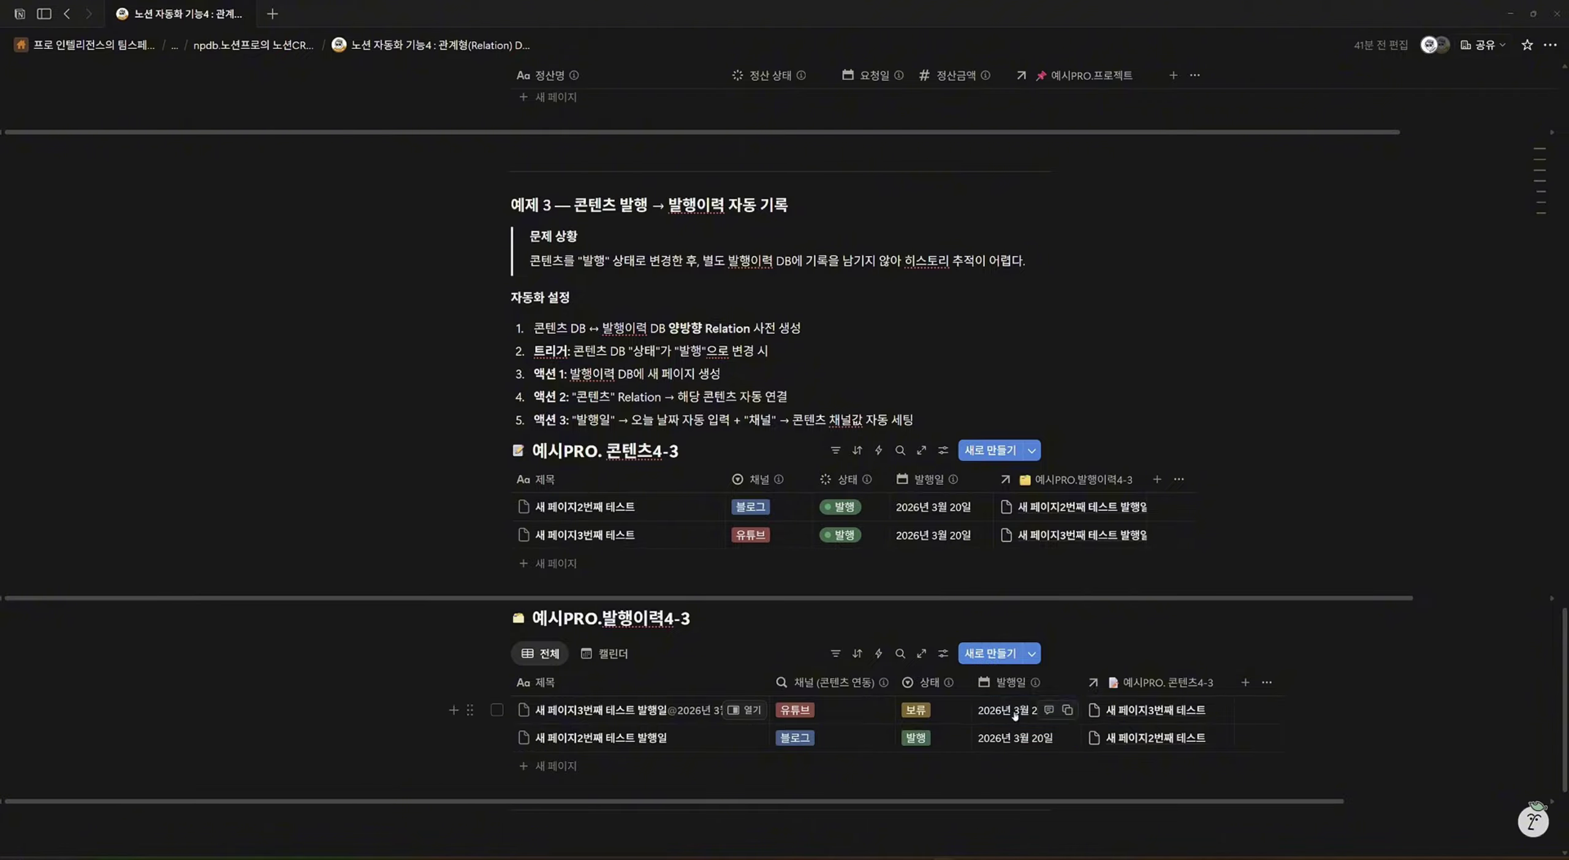
pyautogui.click(1014, 716)
pyautogui.press('Escape')
pyautogui.click(1022, 729)
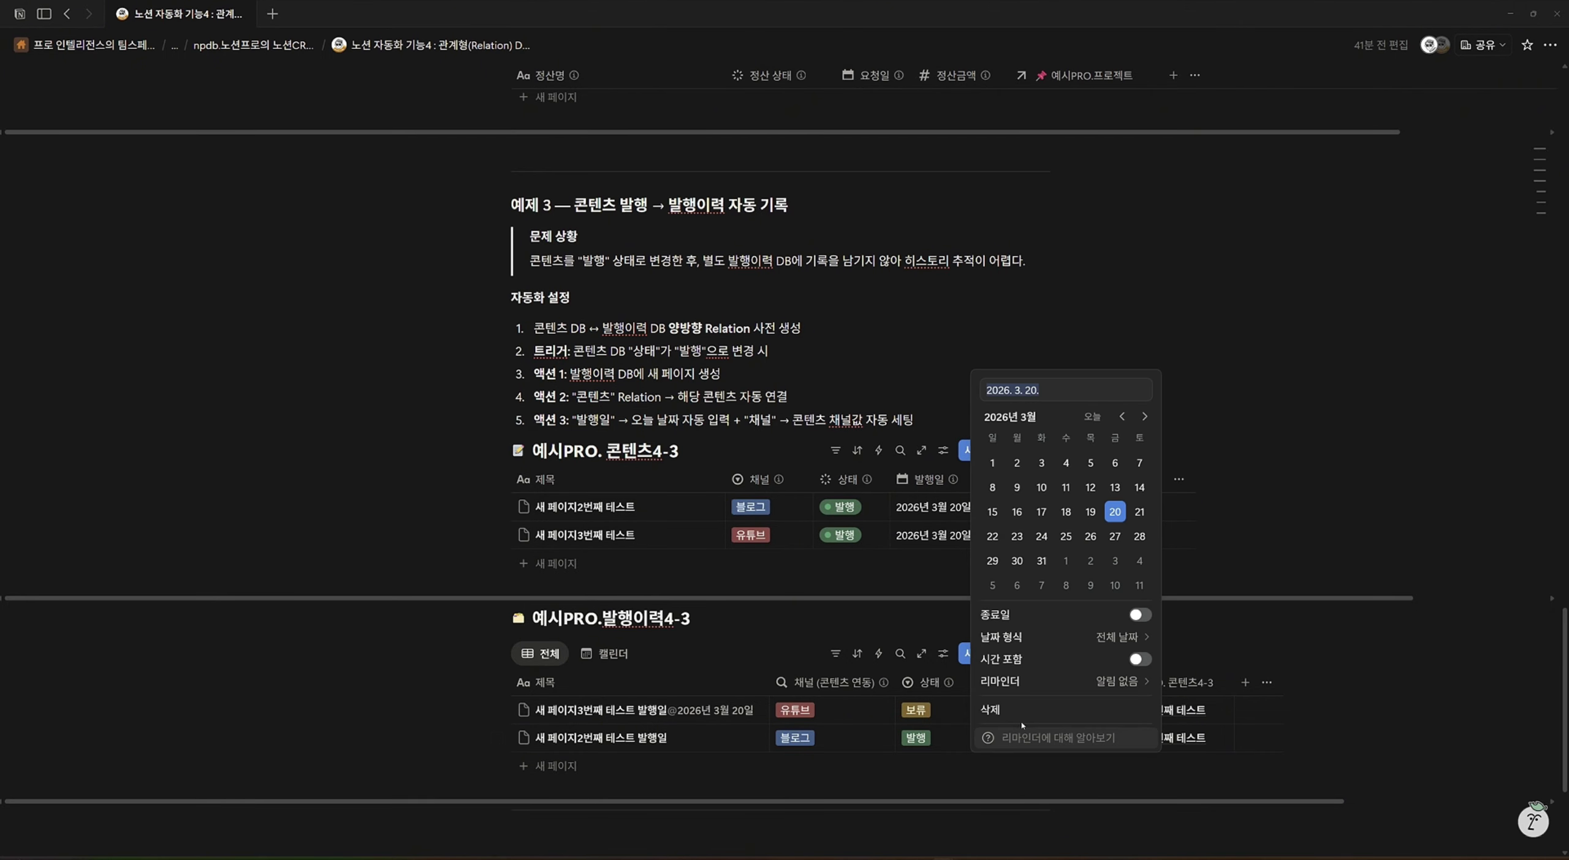
pyautogui.click(1021, 711)
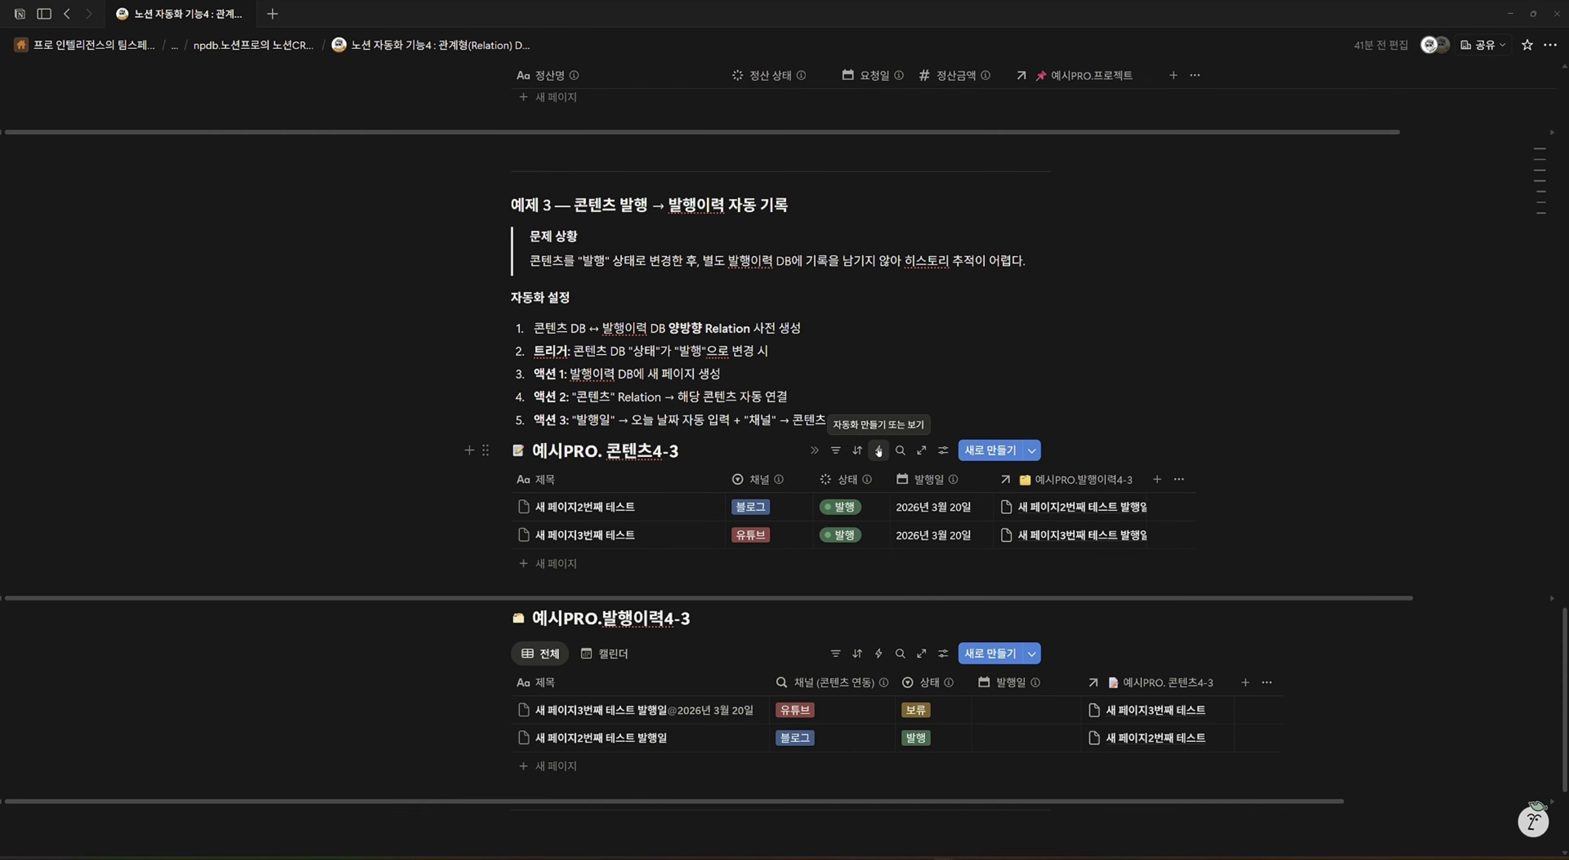
# Create and activate an automation on 예시PRO. 콘텐츠4-3 that sets 상태 to 준비 whenever a page is added.
pyautogui.click(878, 450)
pyautogui.click(681, 212)
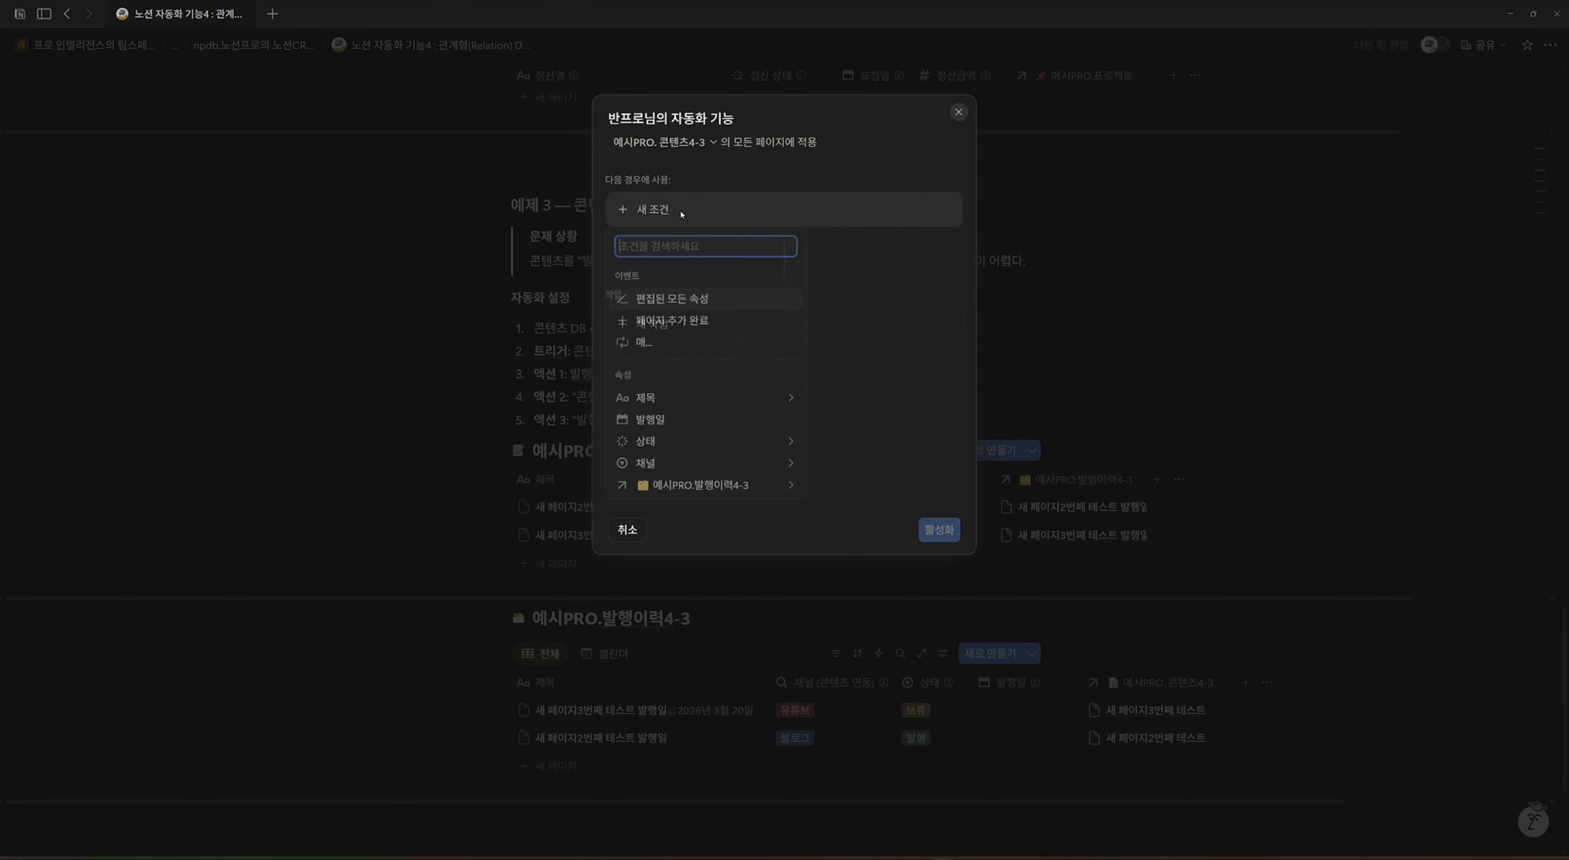
pyautogui.click(674, 324)
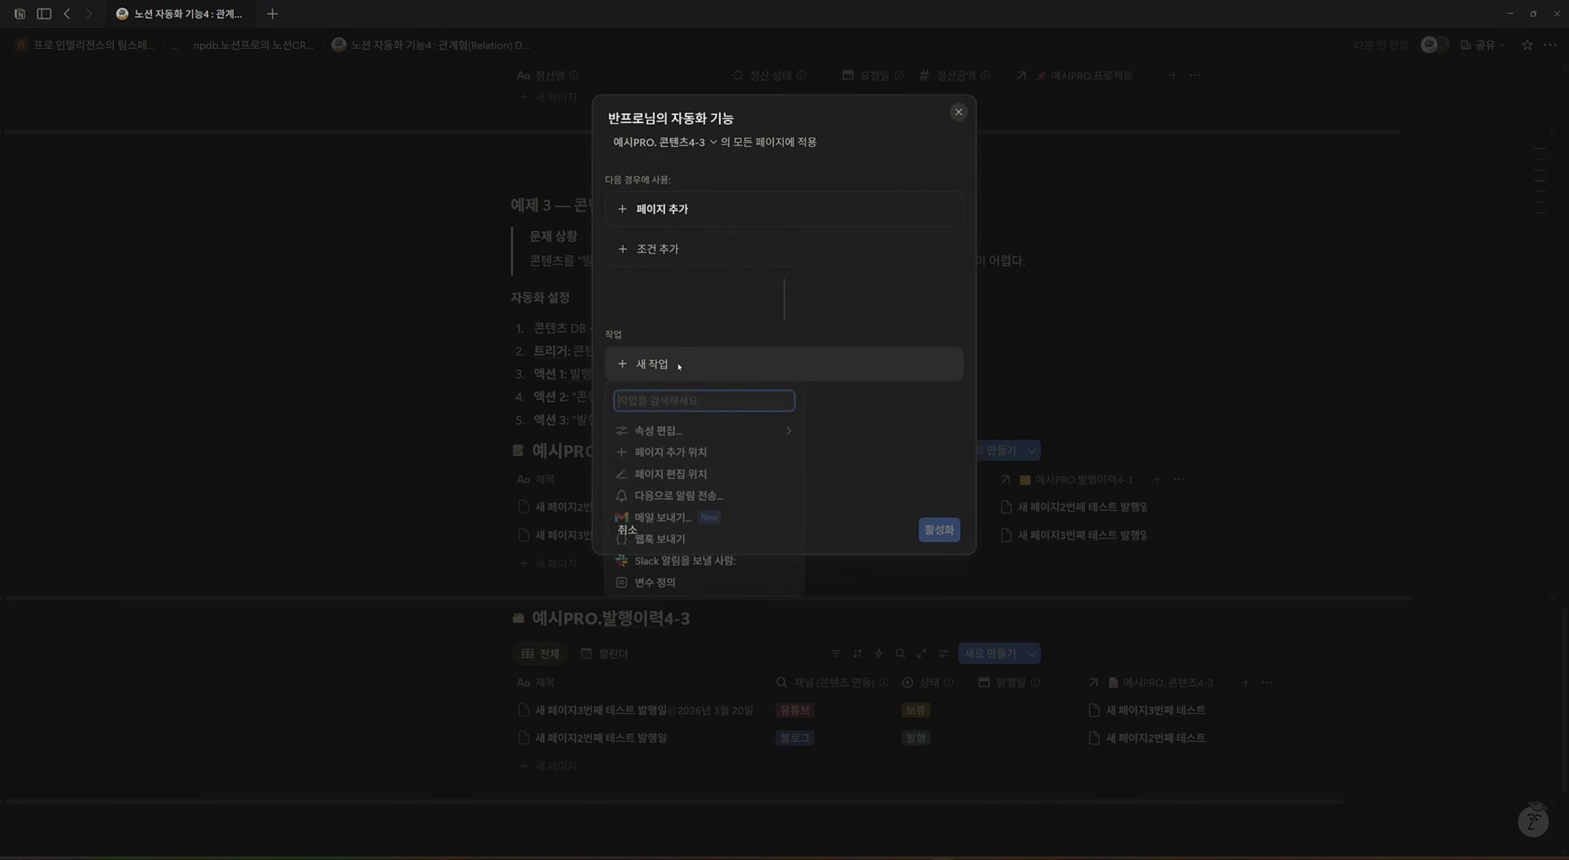
pyautogui.click(712, 436)
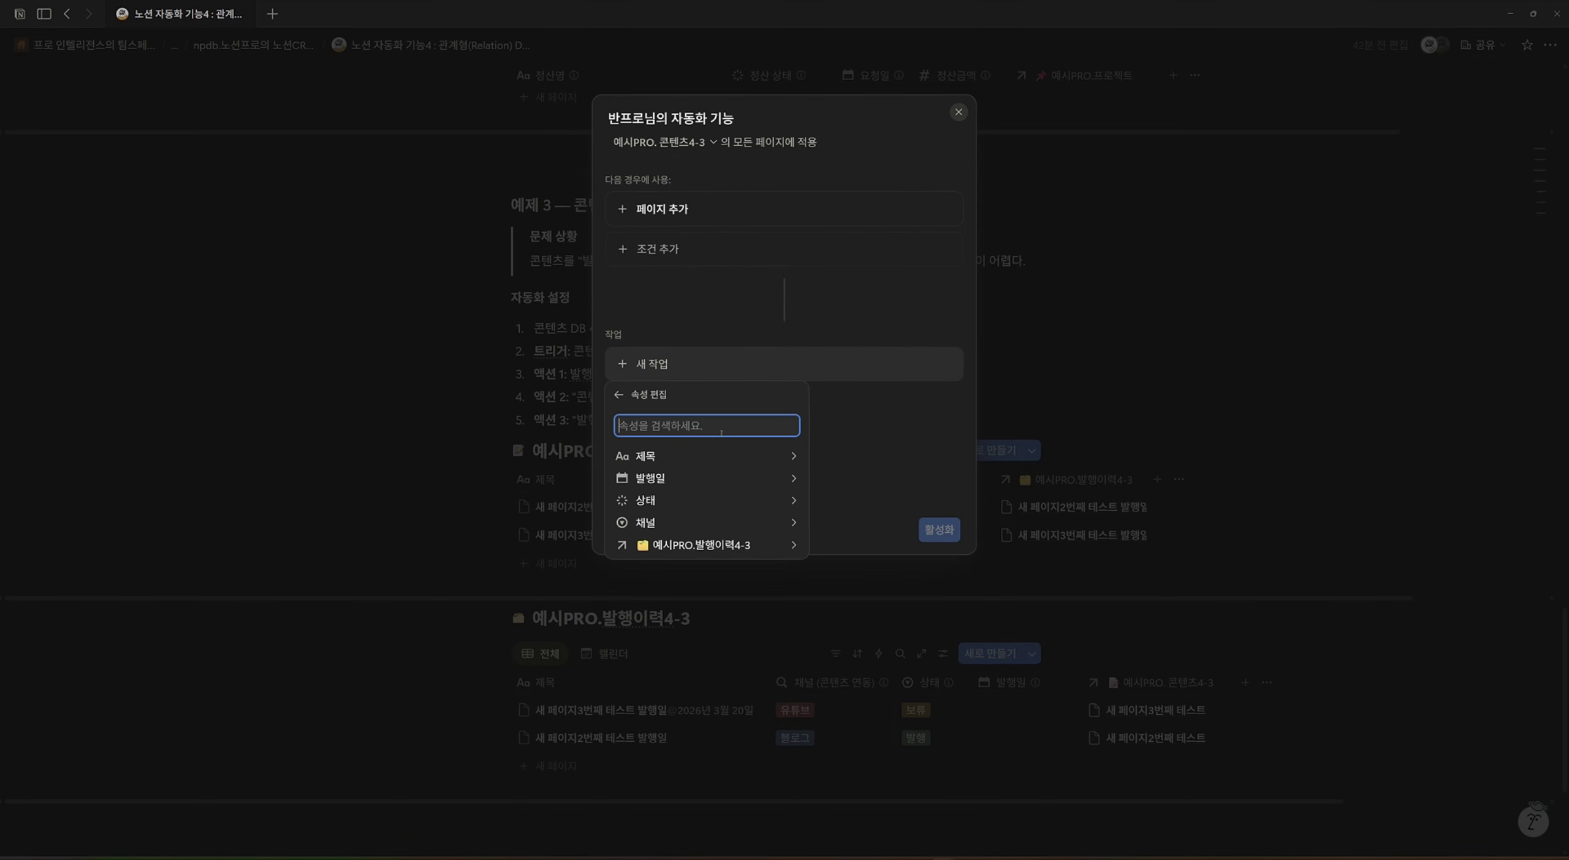
pyautogui.click(706, 500)
pyautogui.click(638, 482)
pyautogui.click(829, 423)
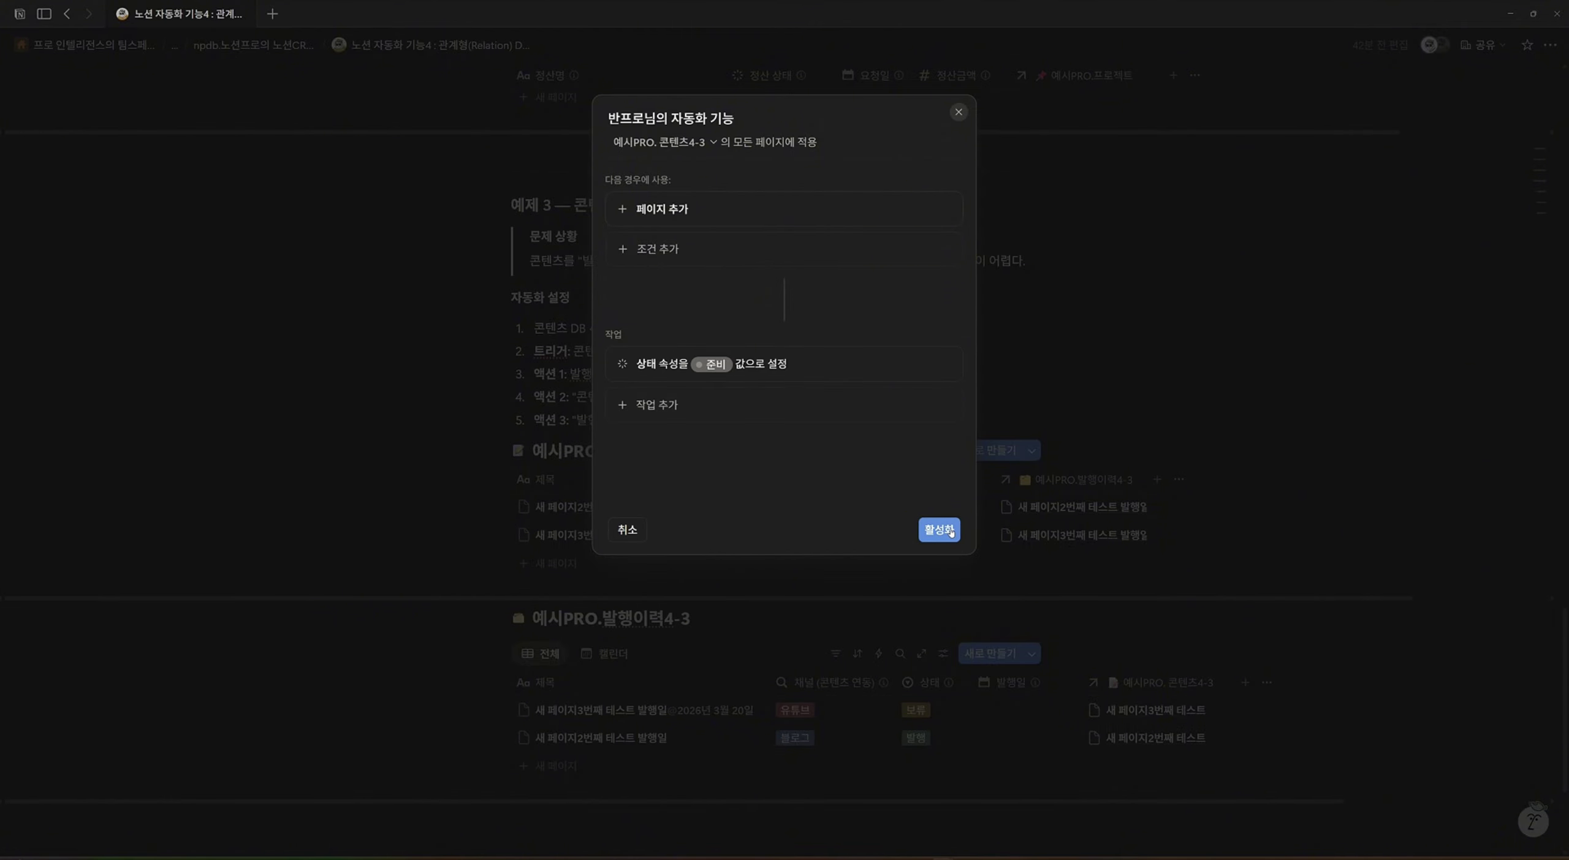
pyautogui.click(938, 530)
# Add a page titled 새 페이지1번째 테스트 to 예시PRO. 콘텐츠4-3.
pyautogui.click(650, 563)
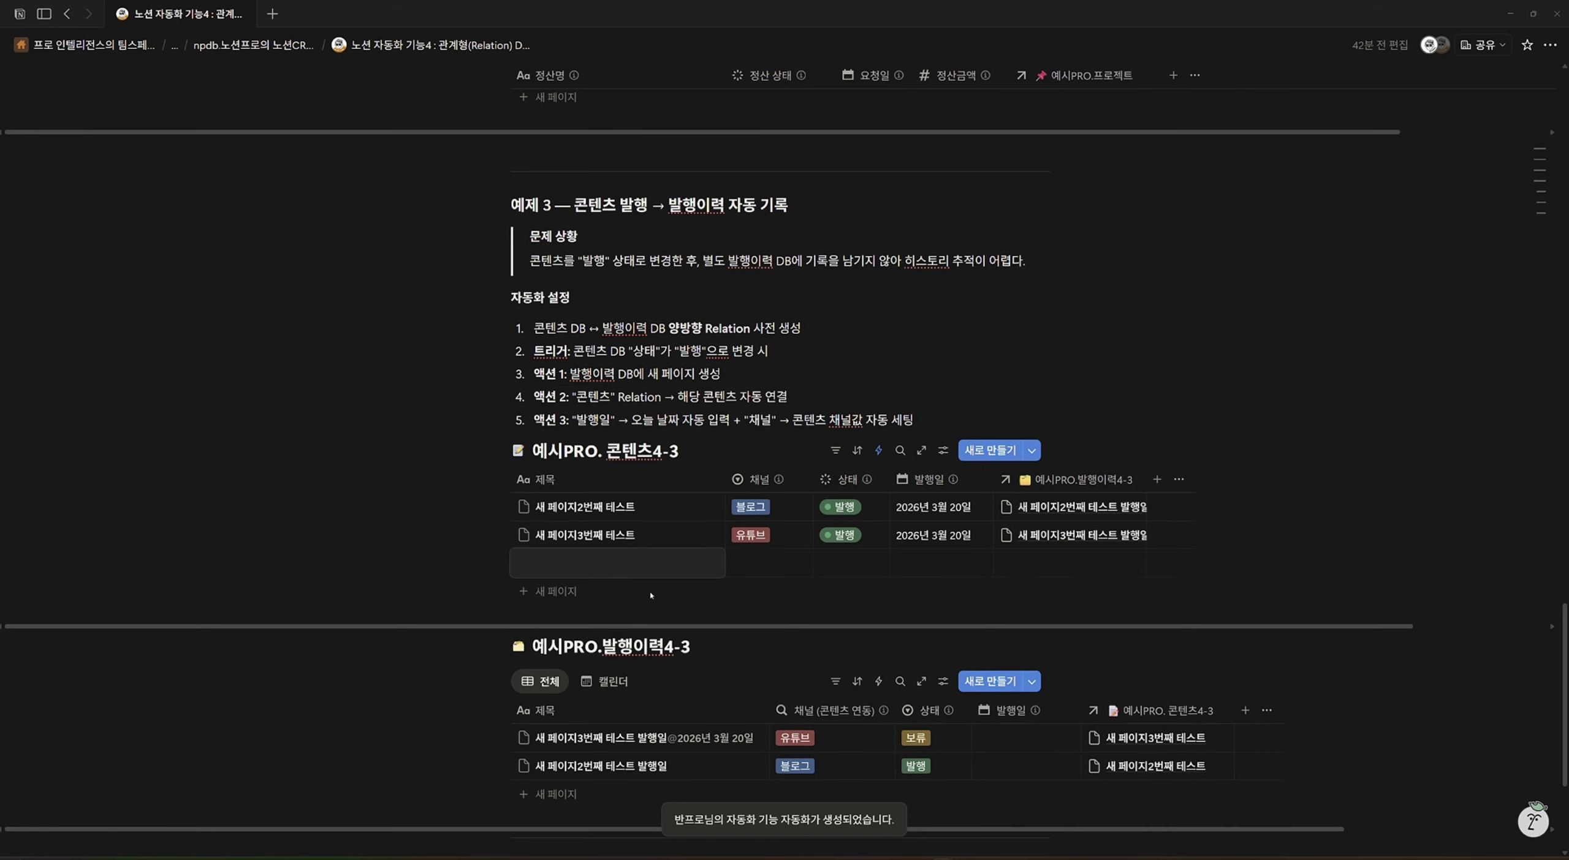
pyautogui.write('새페이지')
pyautogui.press('BackSpace')
pyautogui.press('BackSpace')
pyautogui.press('BackSpace')
pyautogui.press('BackSpace')
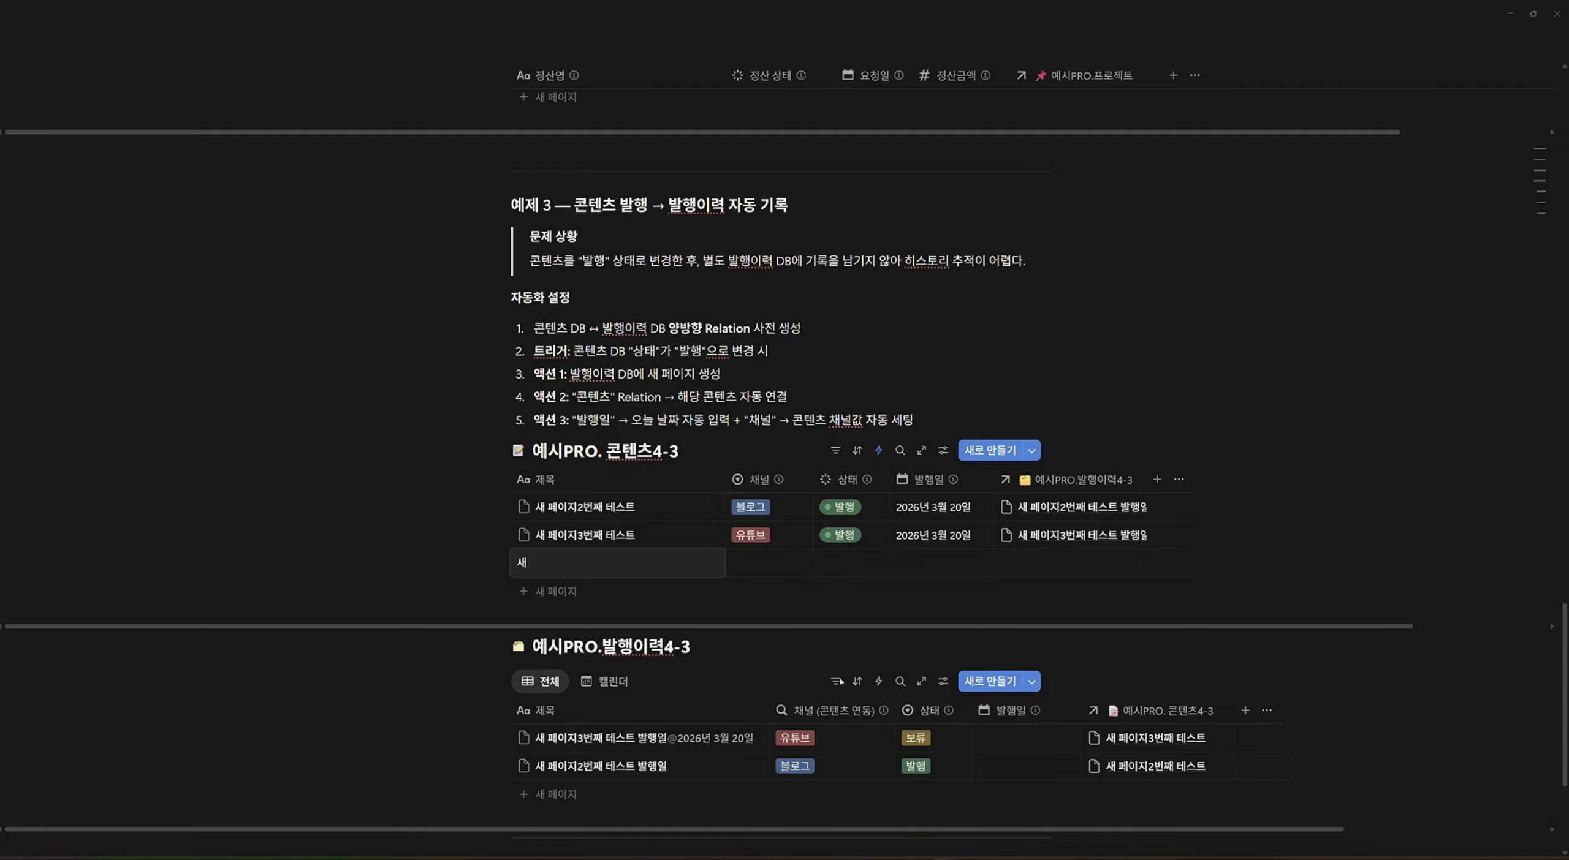
pyautogui.write('새 페이지1번째 테스트')
pyautogui.press('Return')
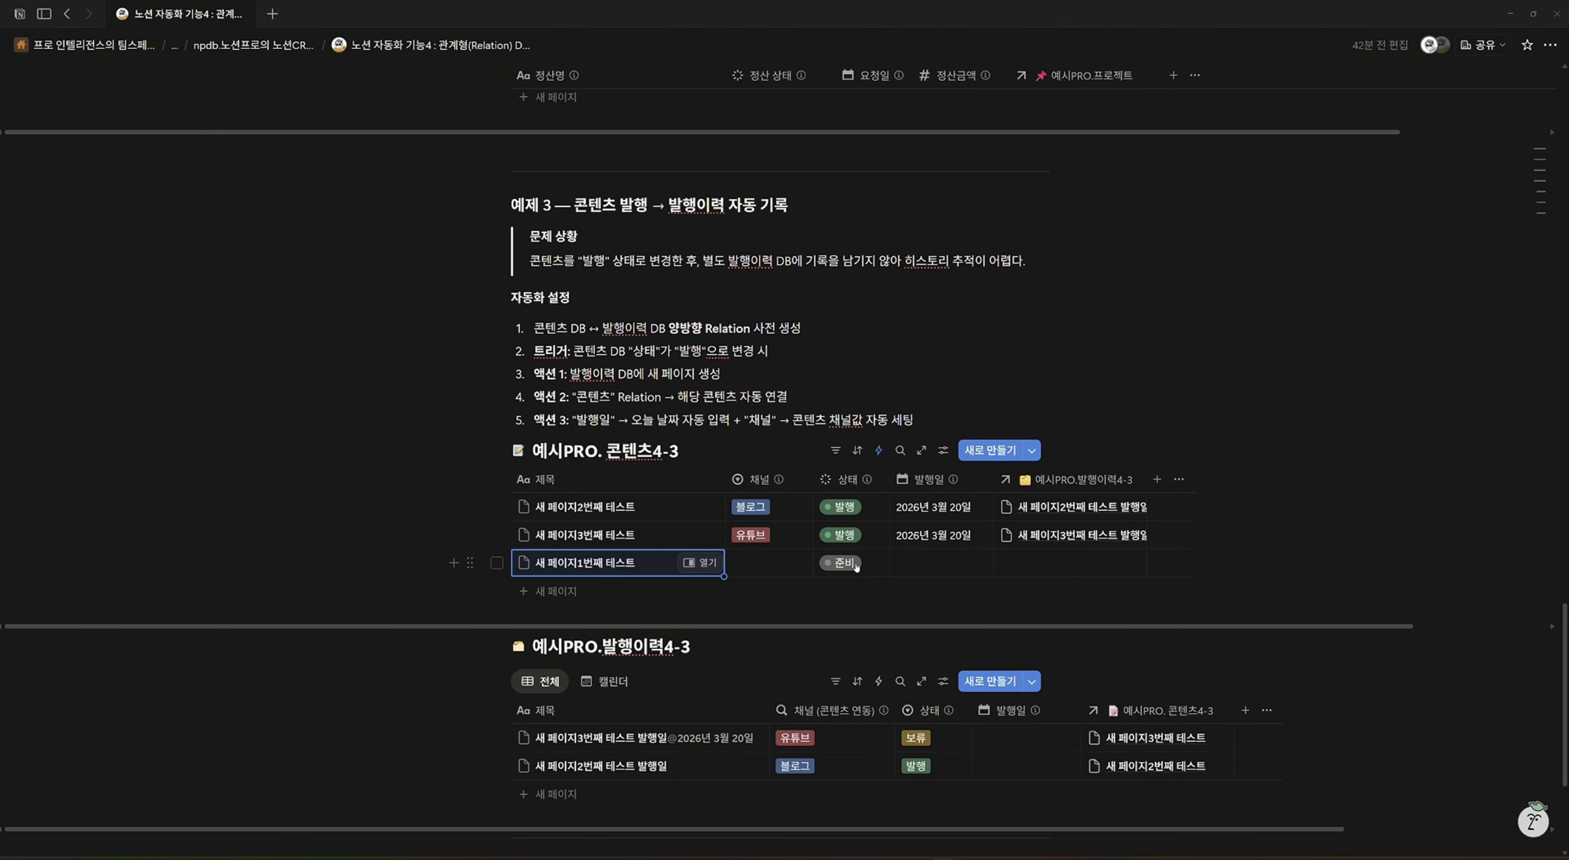
# Set the 채널 of 새 페이지1번째 테스트 to 뉴스레터 and view its 상태 options without changing the status.
pyautogui.click(771, 576)
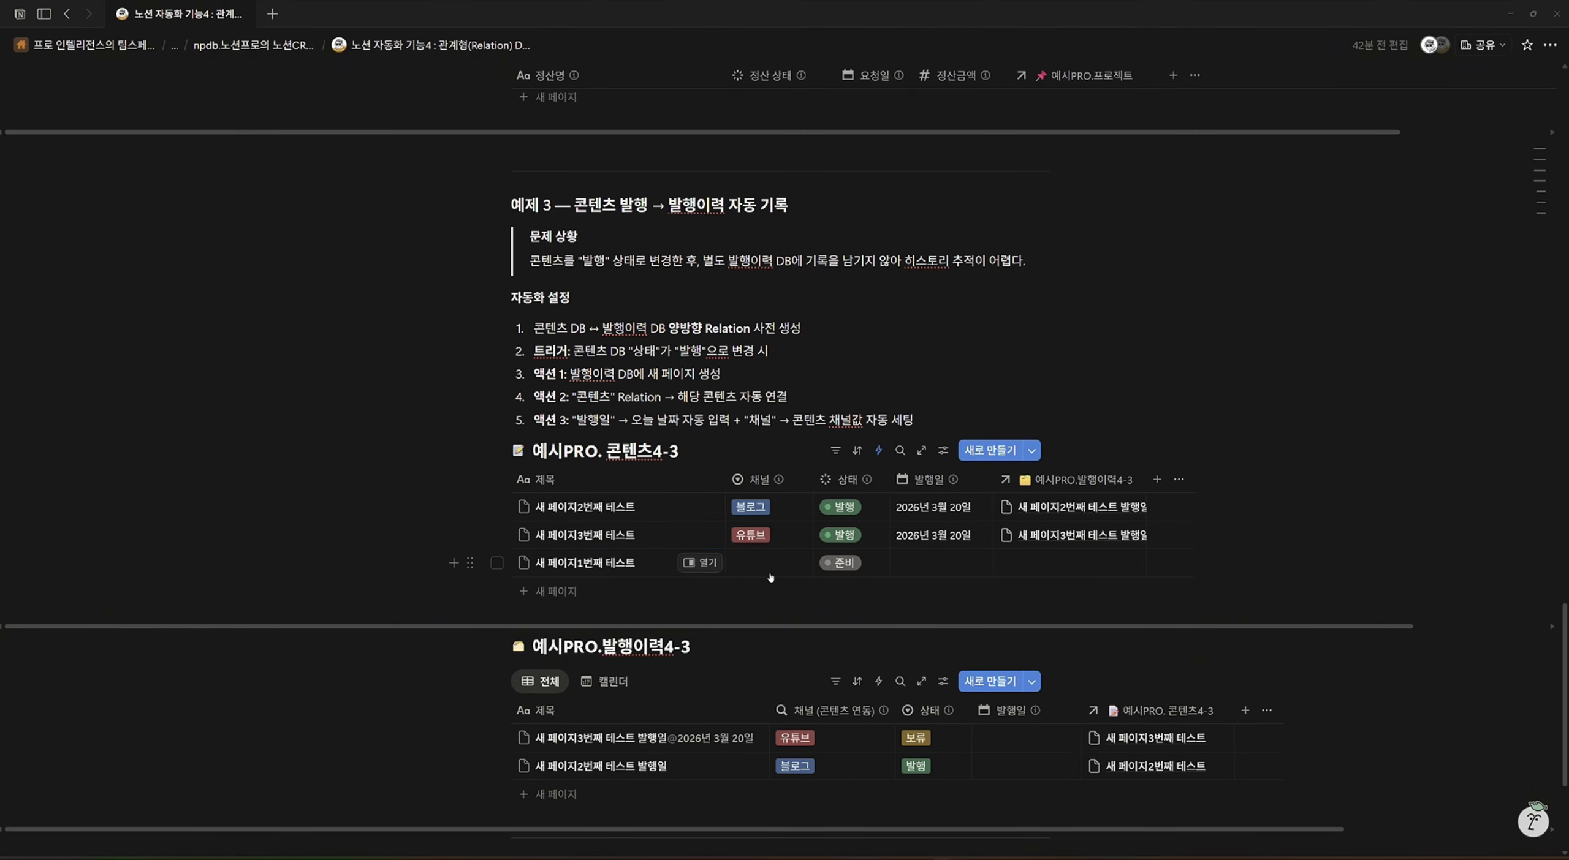
pyautogui.click(771, 635)
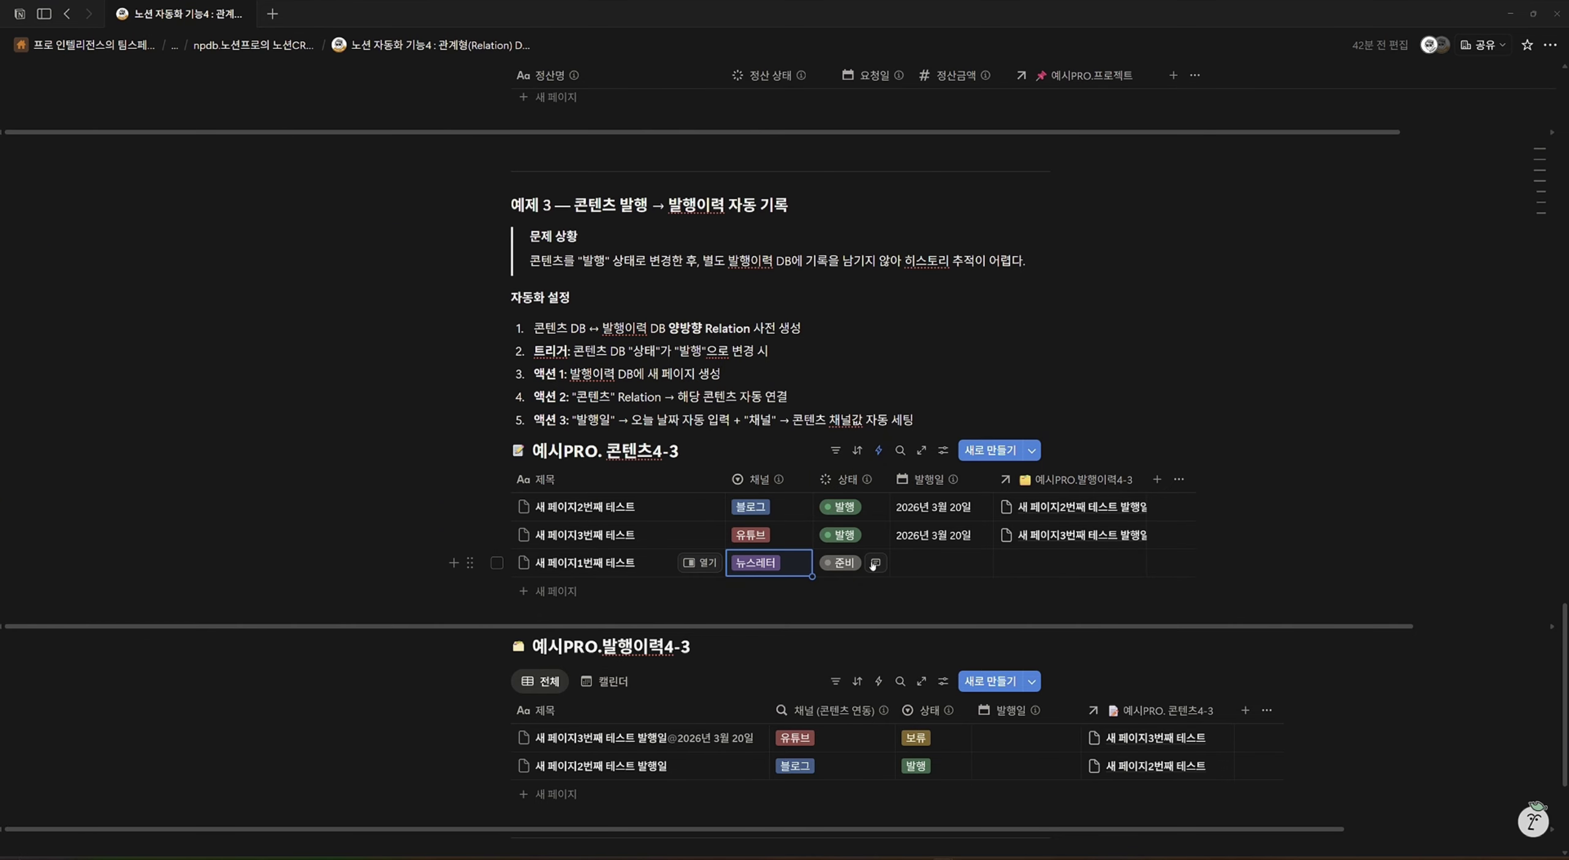
pyautogui.click(845, 566)
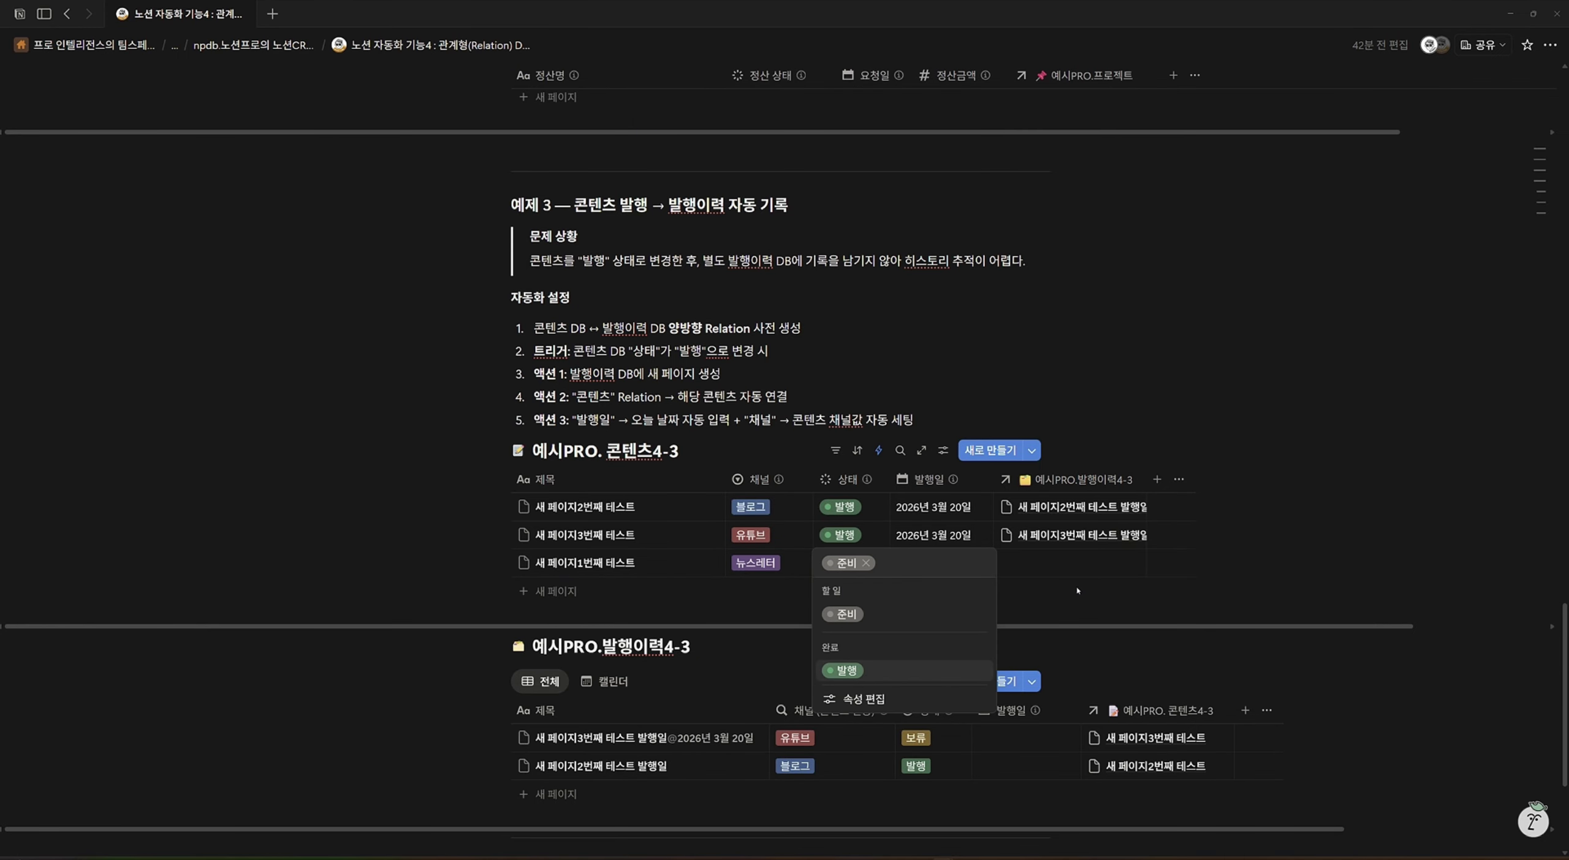
pyautogui.press('Escape')
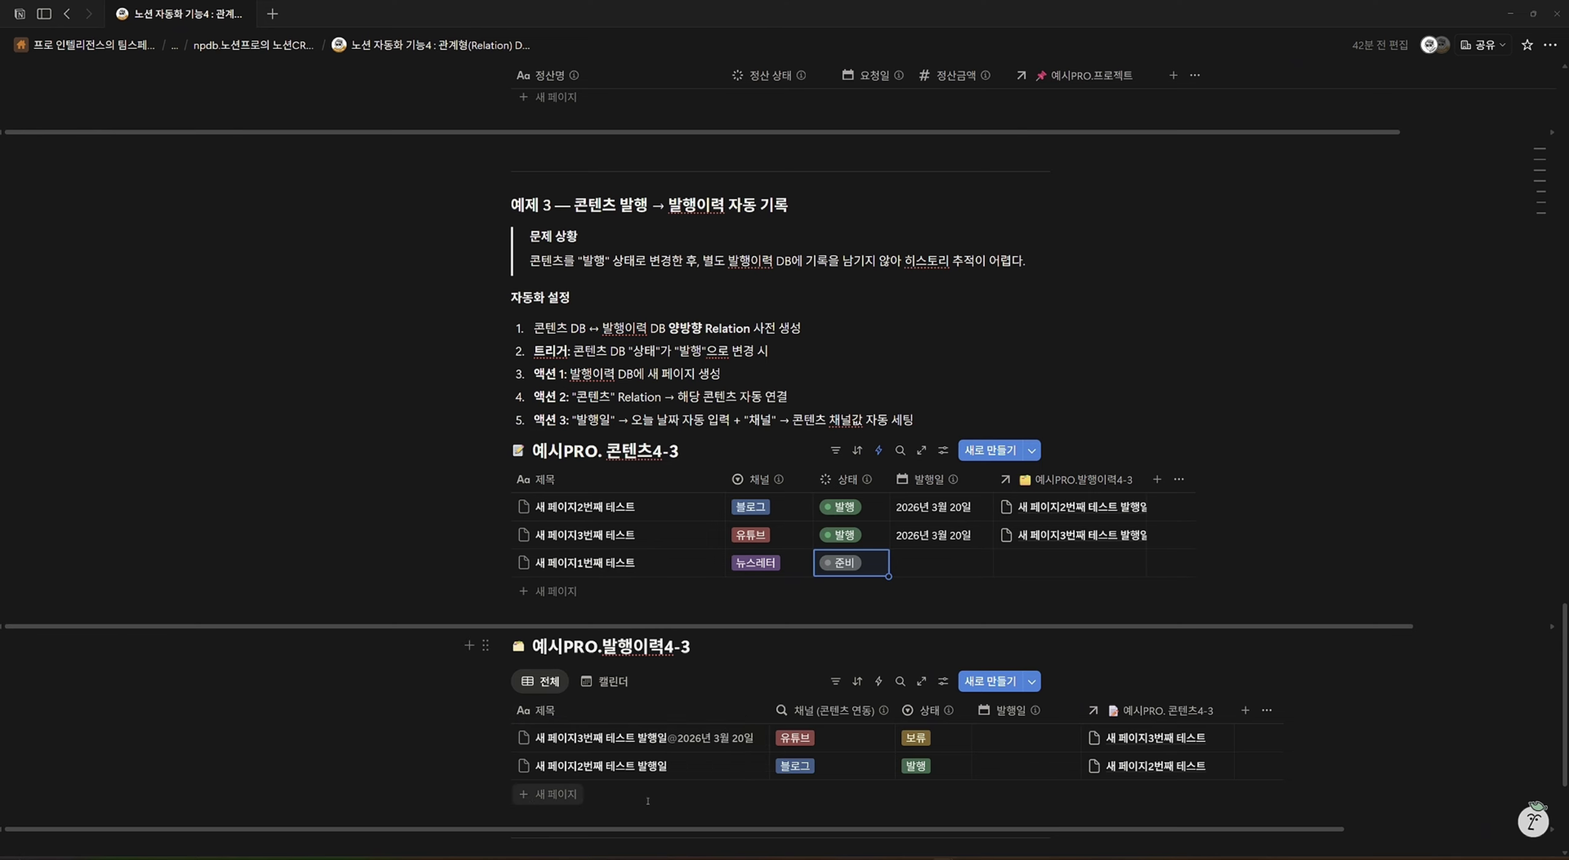
# Start a new automation on 예시PRO. 콘텐츠4-3 triggered when 상태 is set to any option in the 완료 group.
pyautogui.click(878, 450)
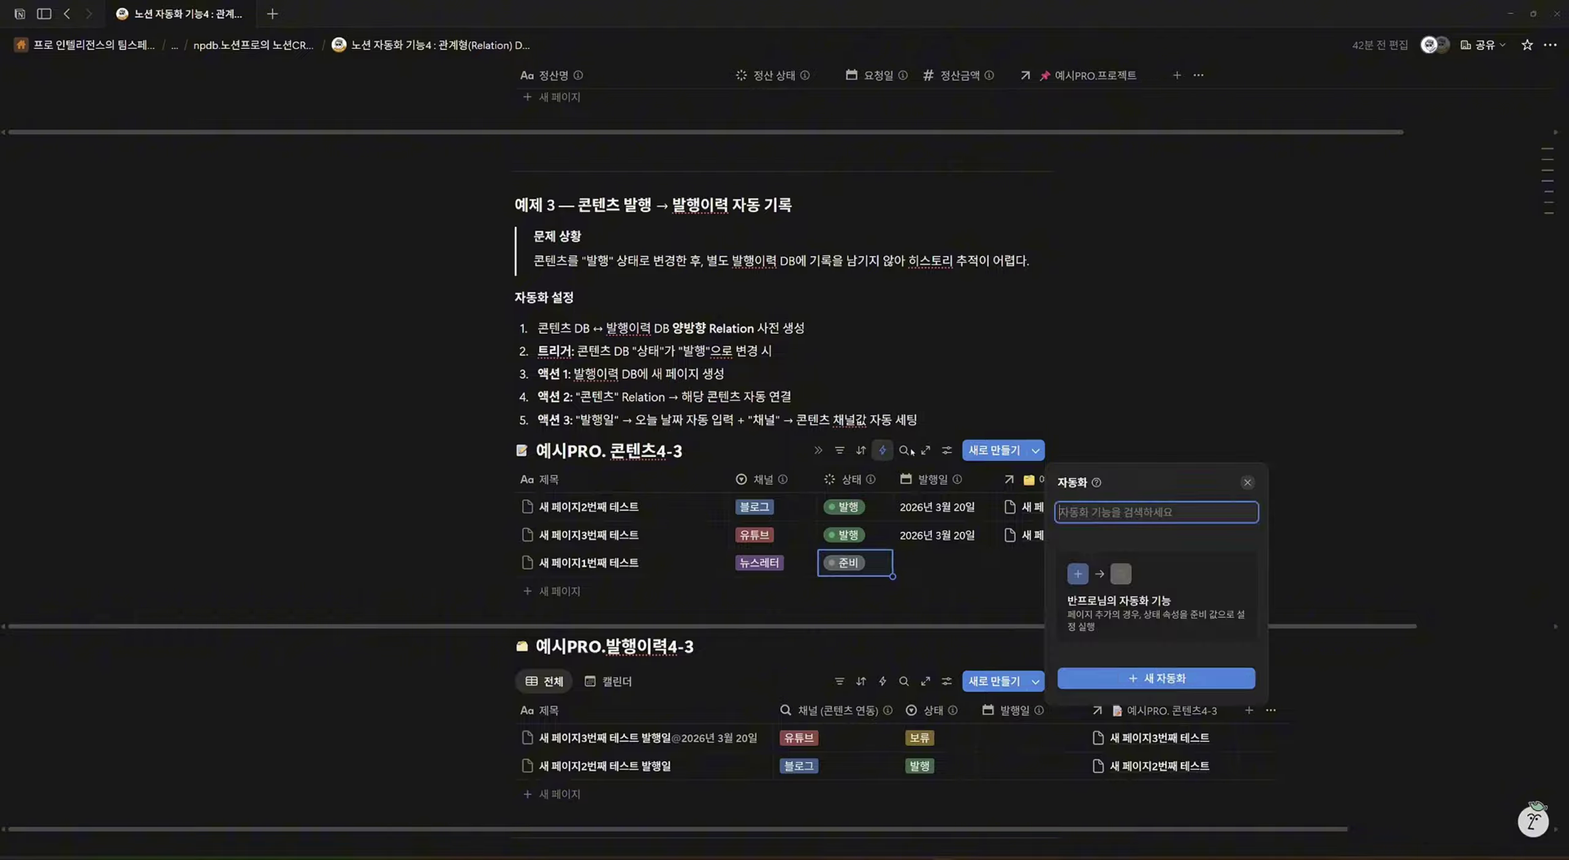
pyautogui.click(1155, 681)
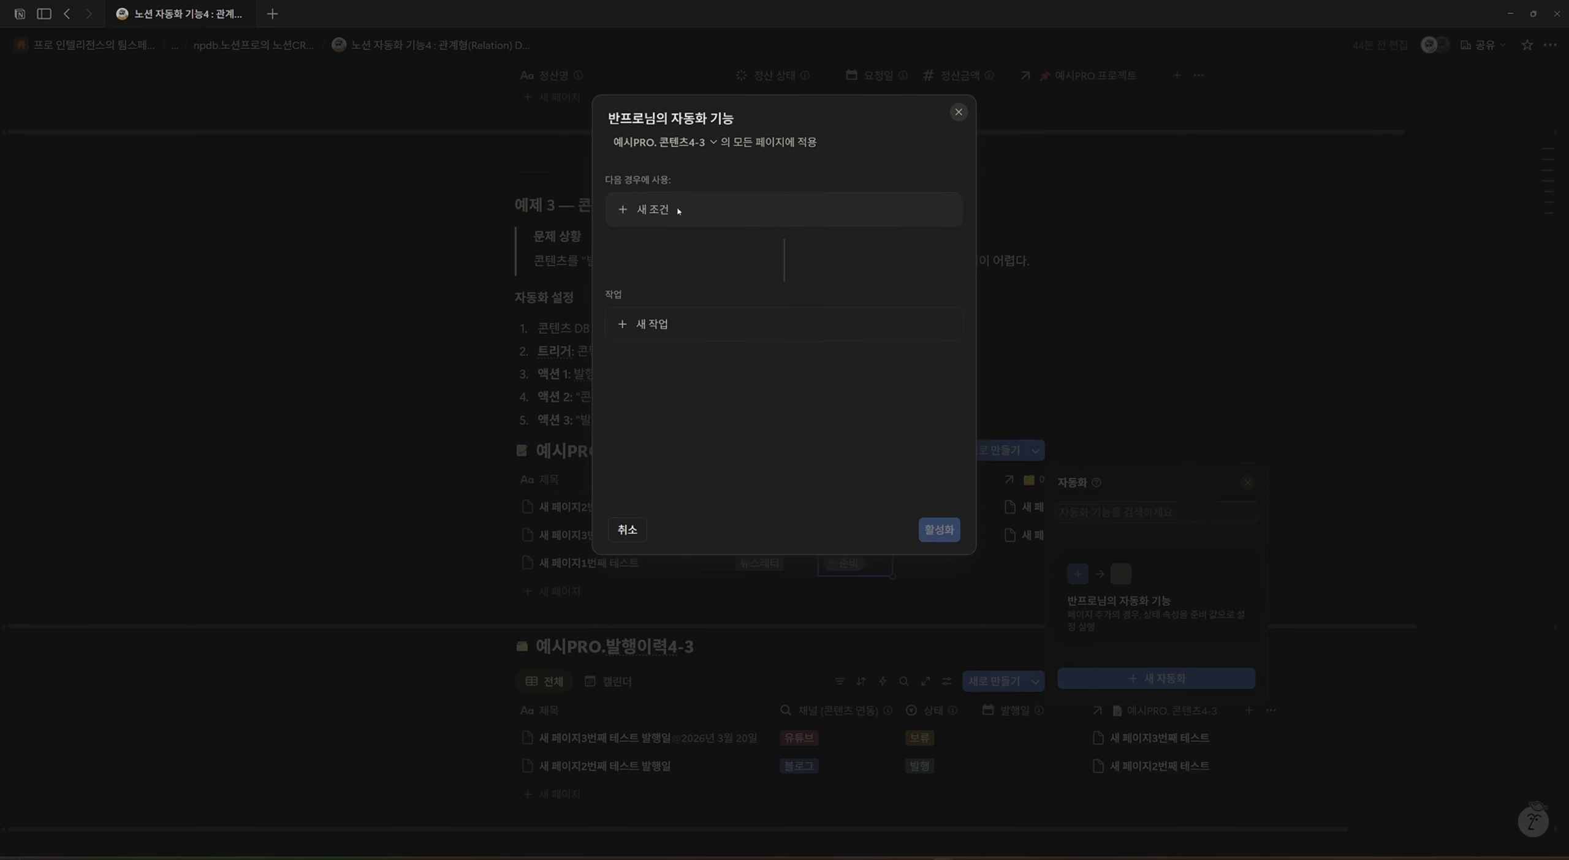
pyautogui.click(676, 210)
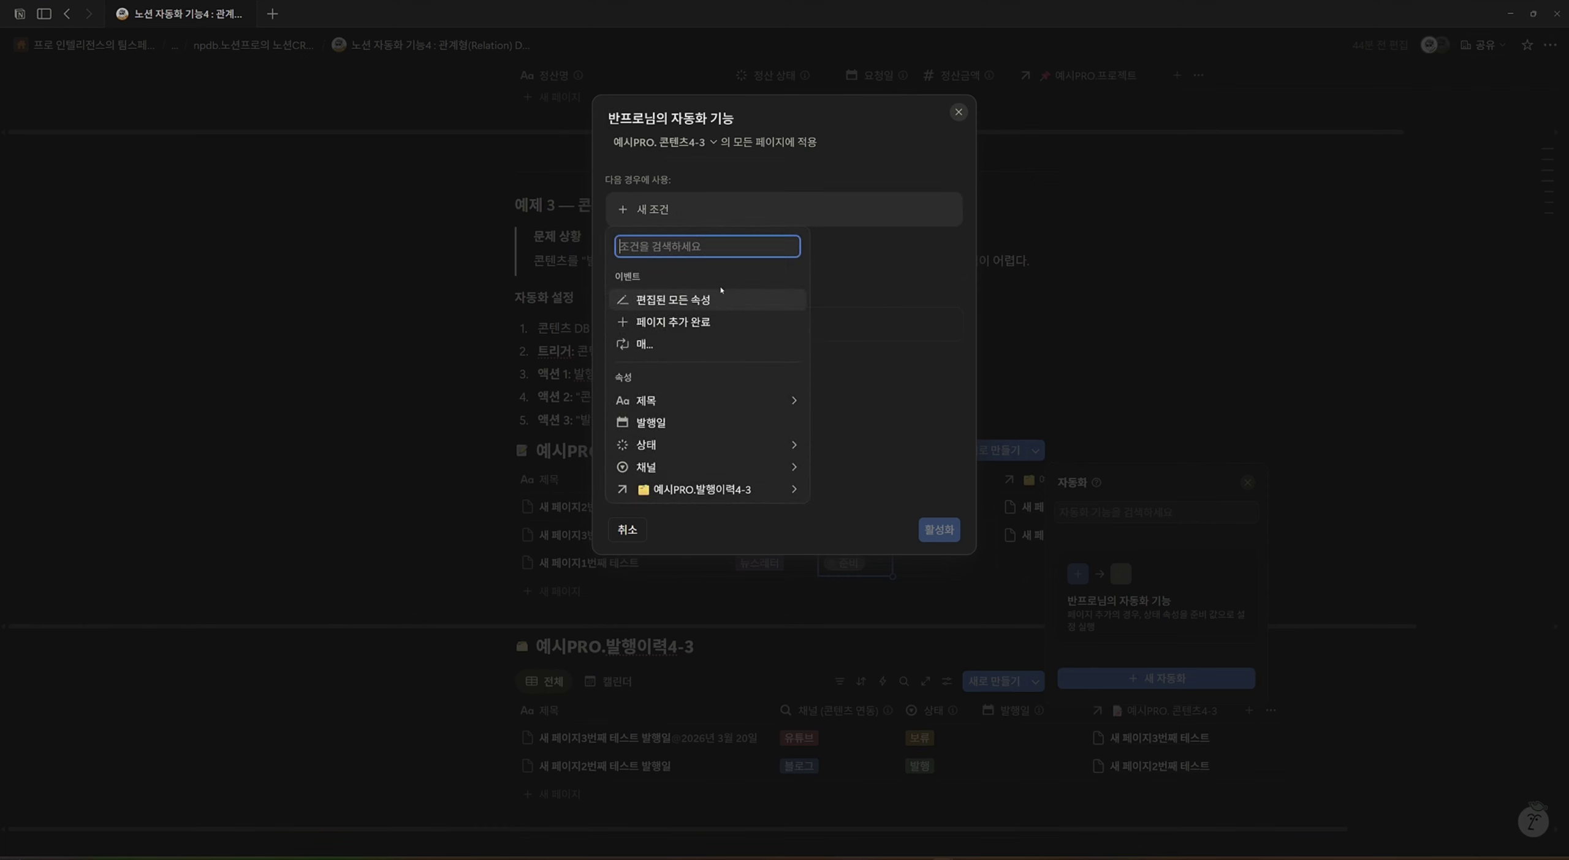
pyautogui.click(680, 448)
pyautogui.click(625, 365)
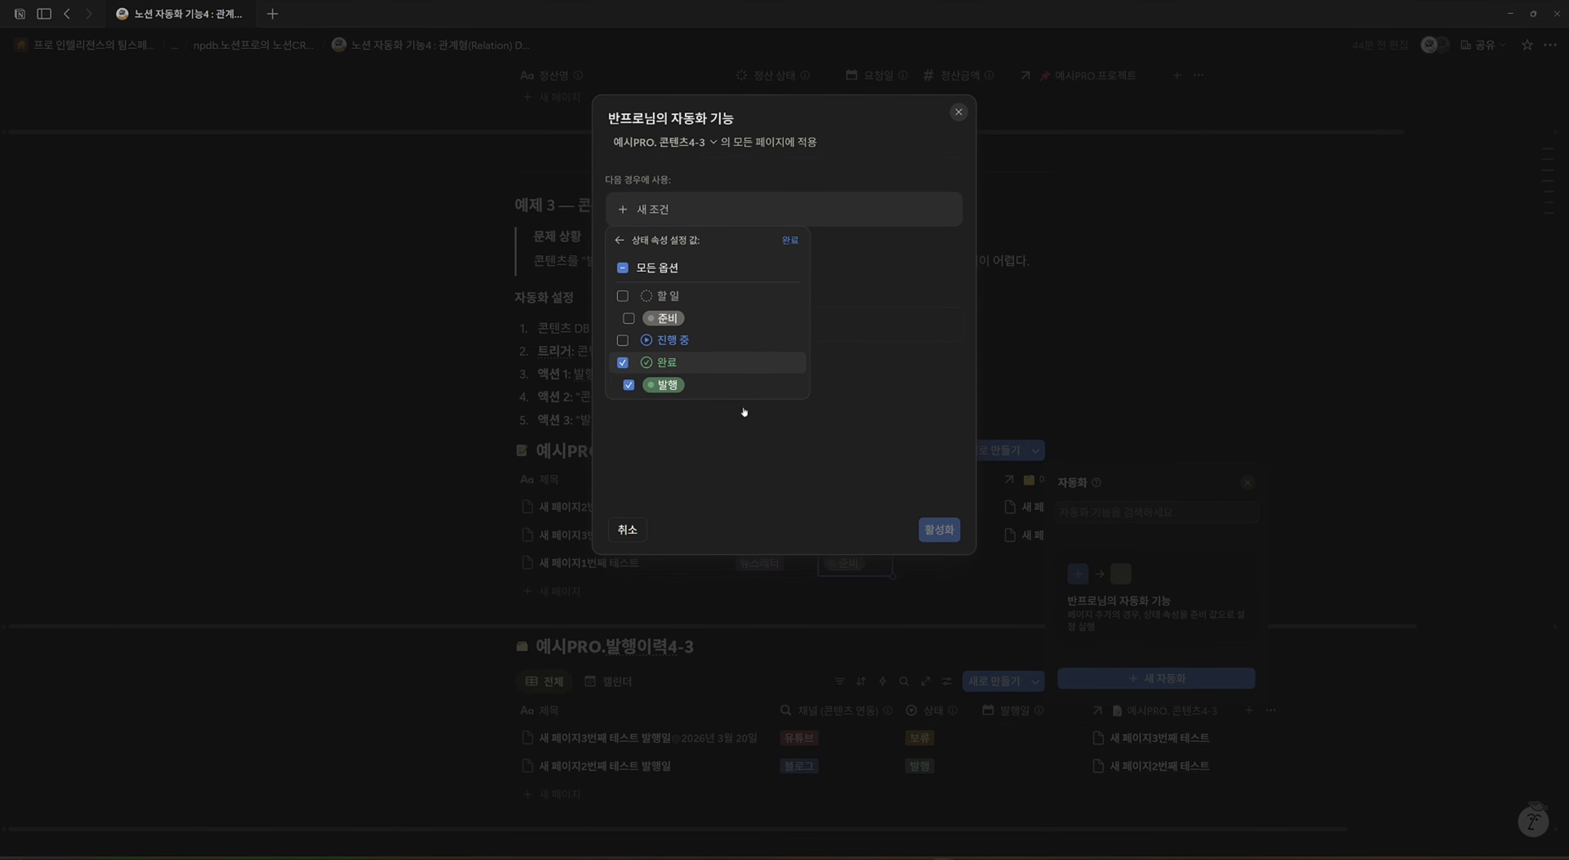
pyautogui.click(789, 240)
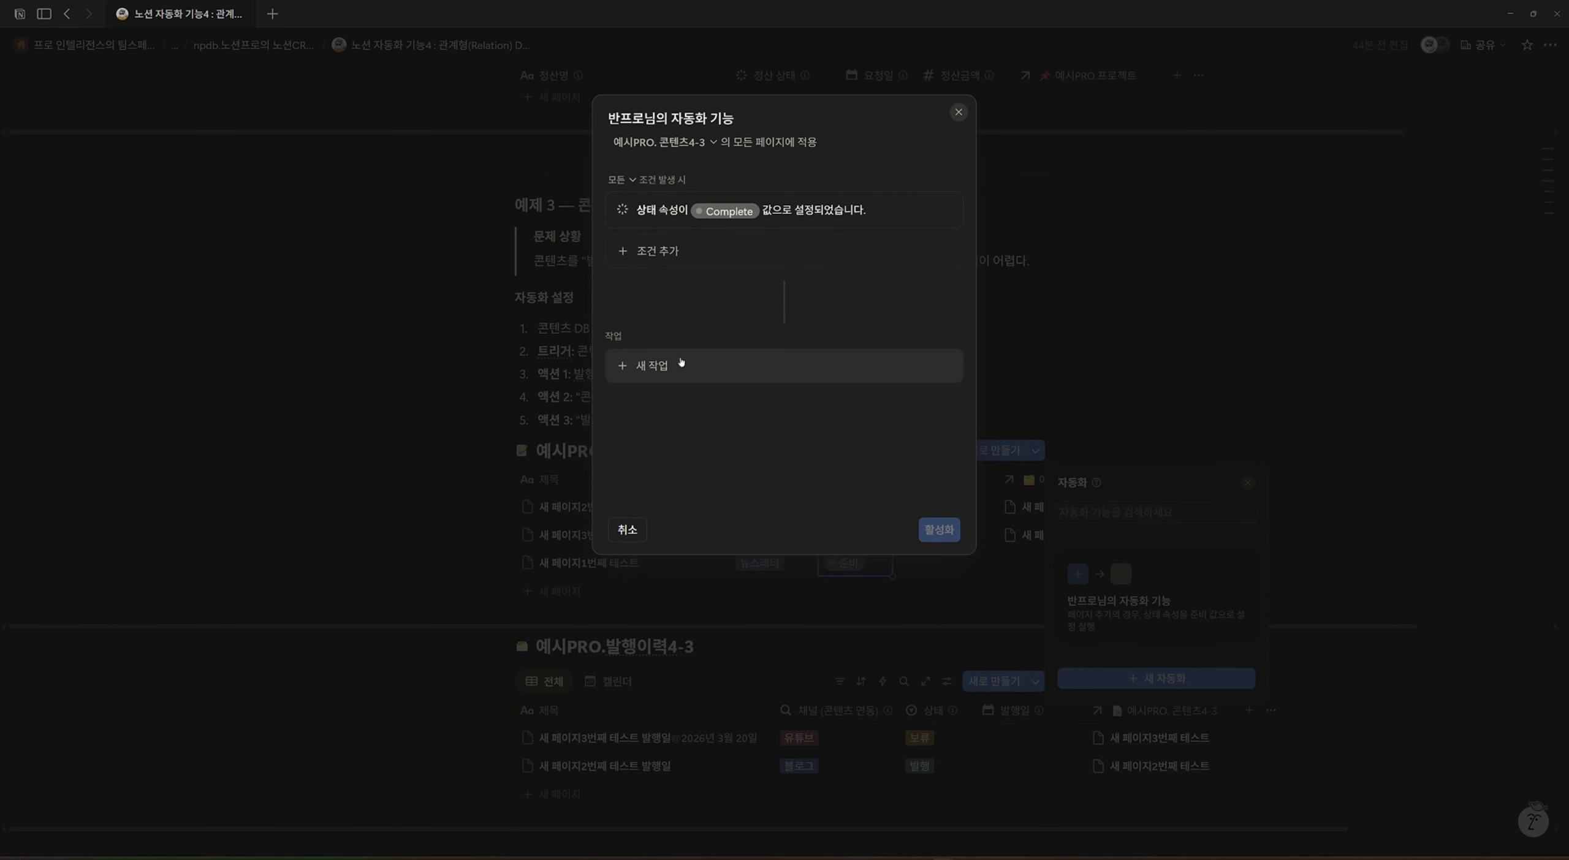
# Add an action that sets the 발행일 property to 자동 실행된 날짜.
pyautogui.click(681, 365)
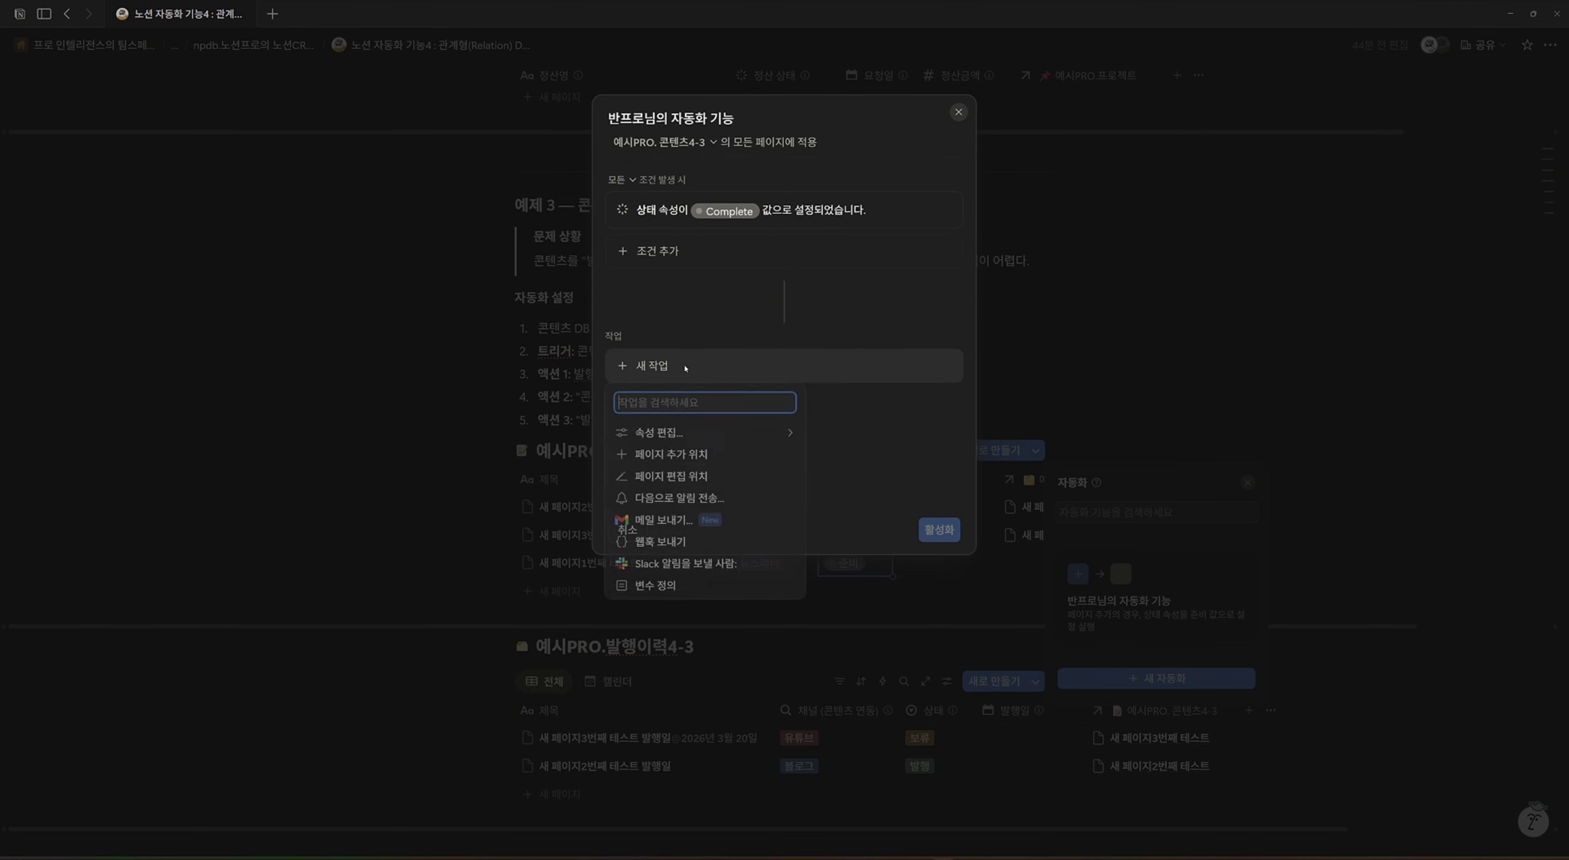
pyautogui.click(708, 440)
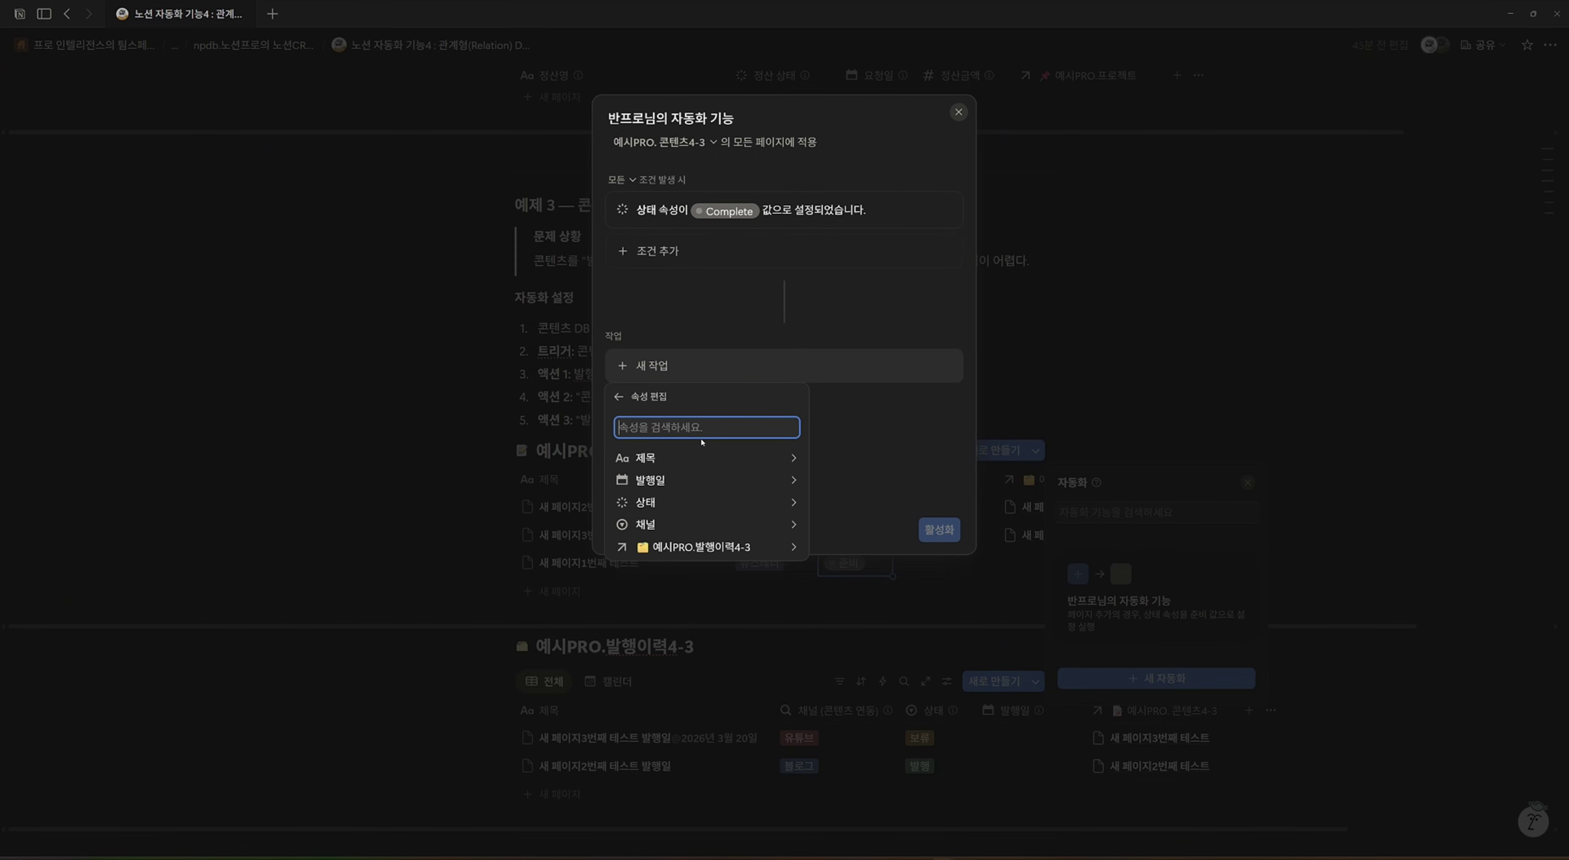
pyautogui.click(698, 481)
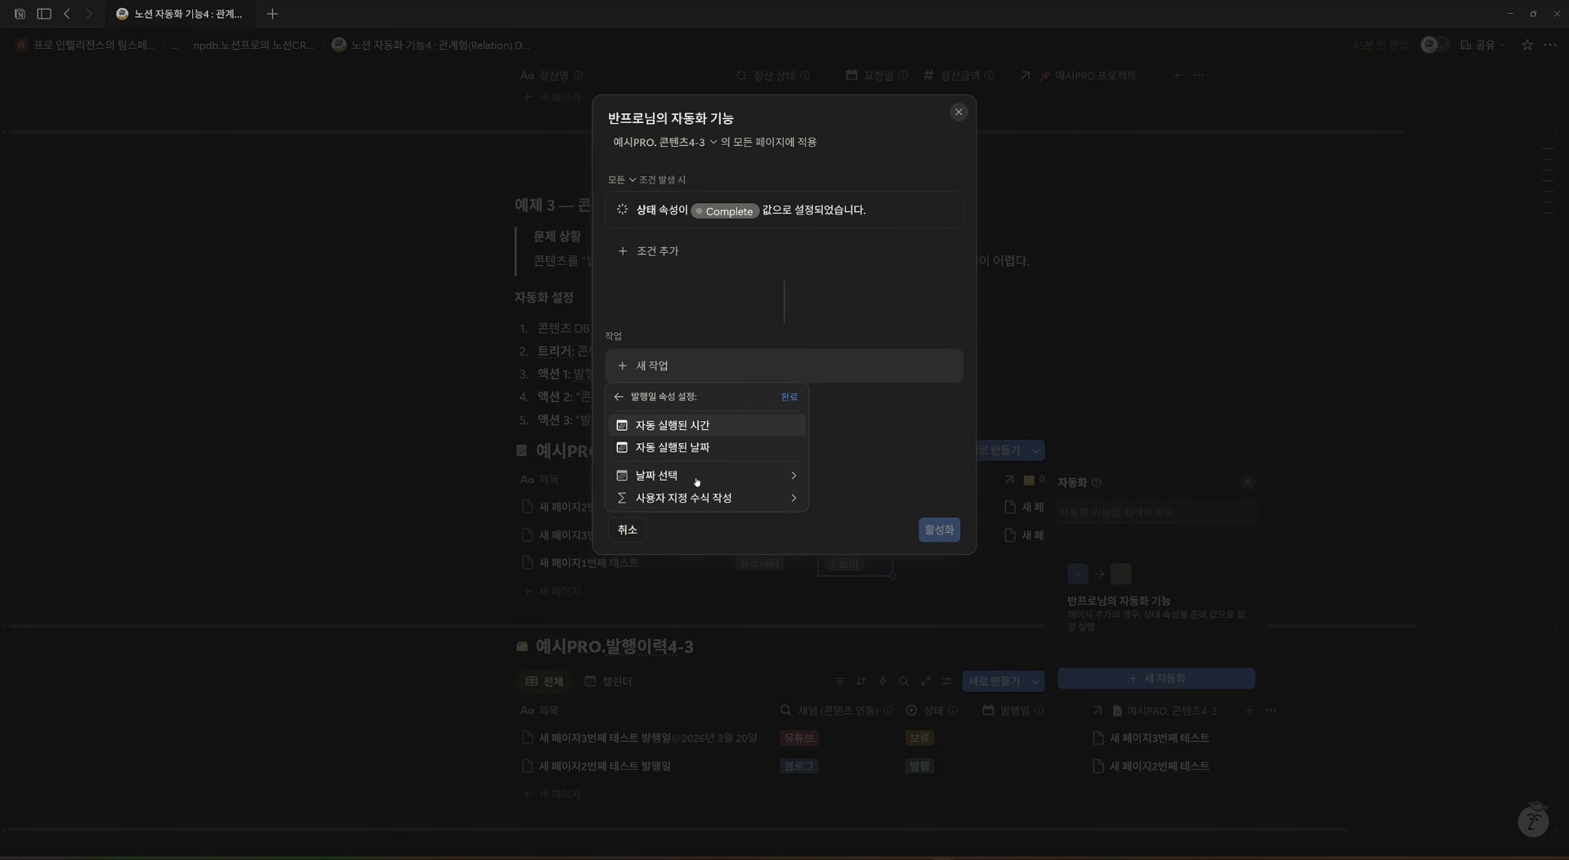
pyautogui.click(683, 450)
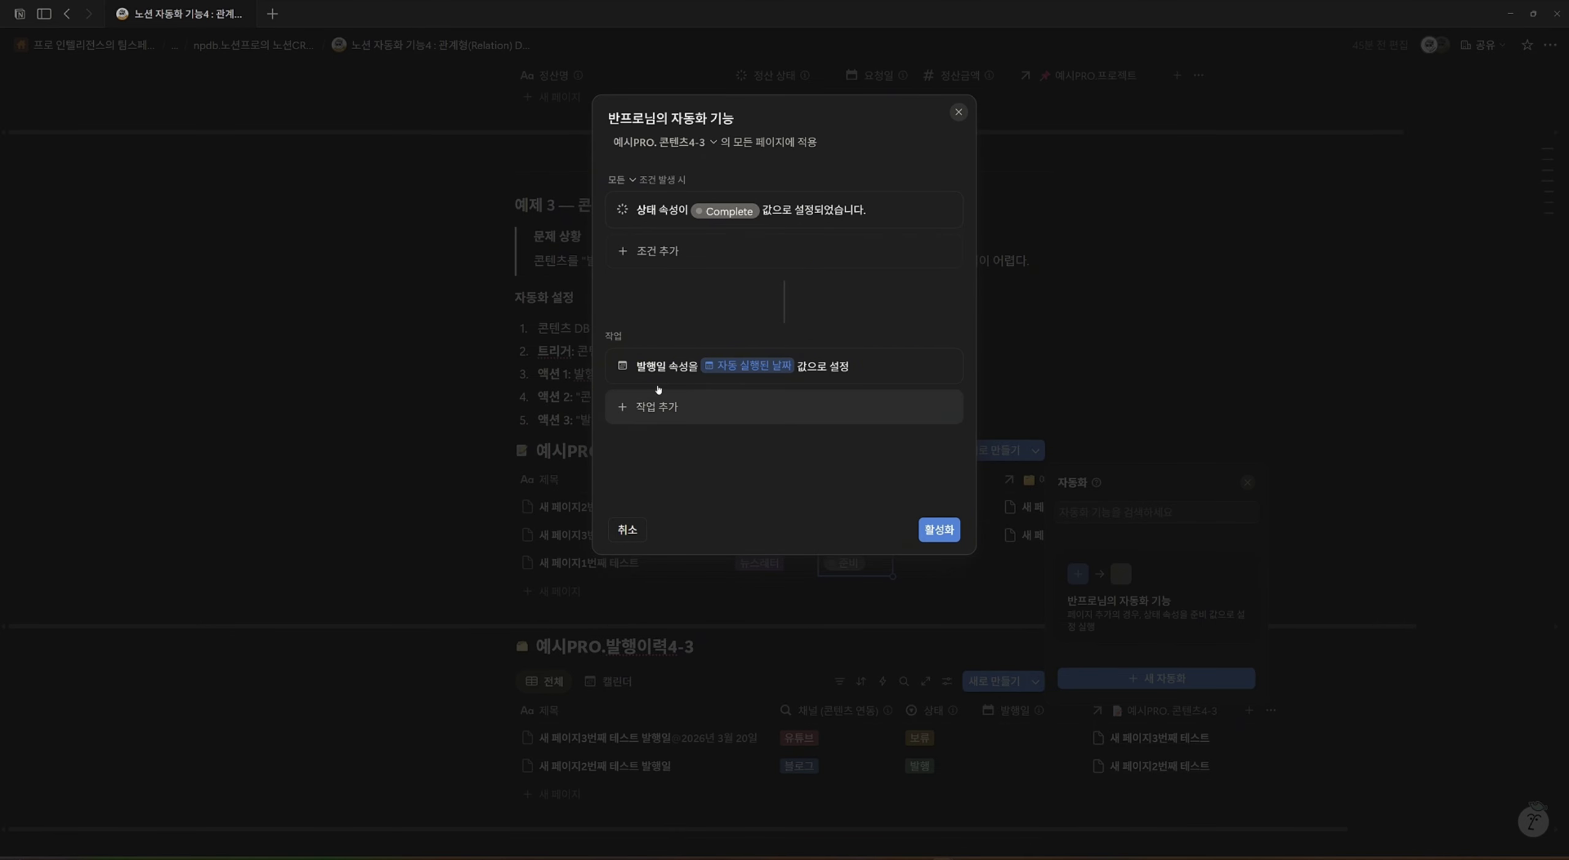
# Add a second action that adds a page to 예시PRO.발행이력4-3.
pyautogui.click(719, 409)
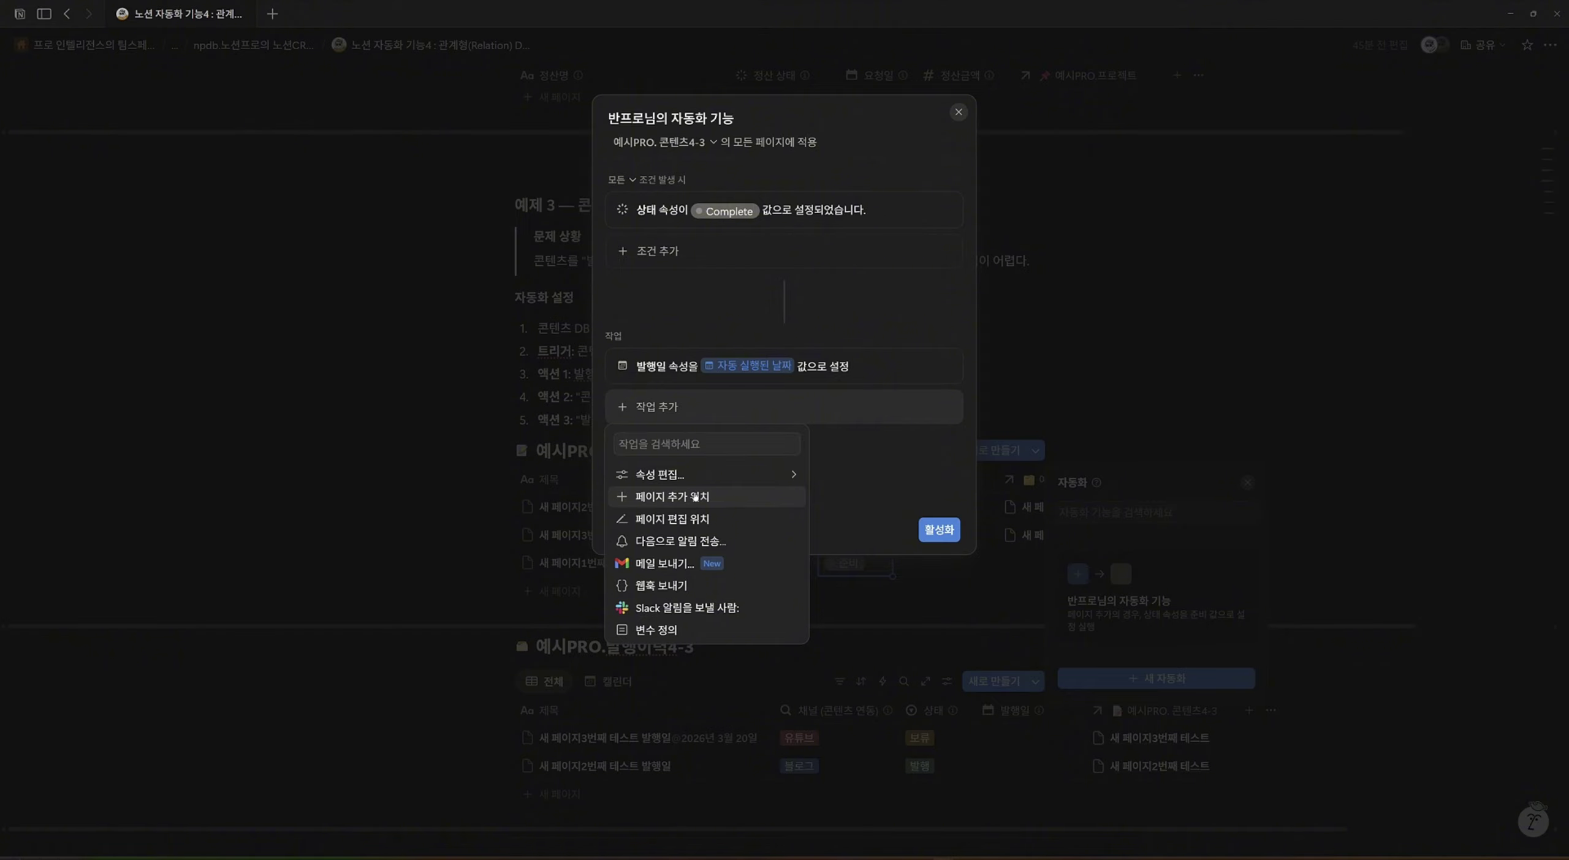
pyautogui.click(703, 495)
pyautogui.click(695, 407)
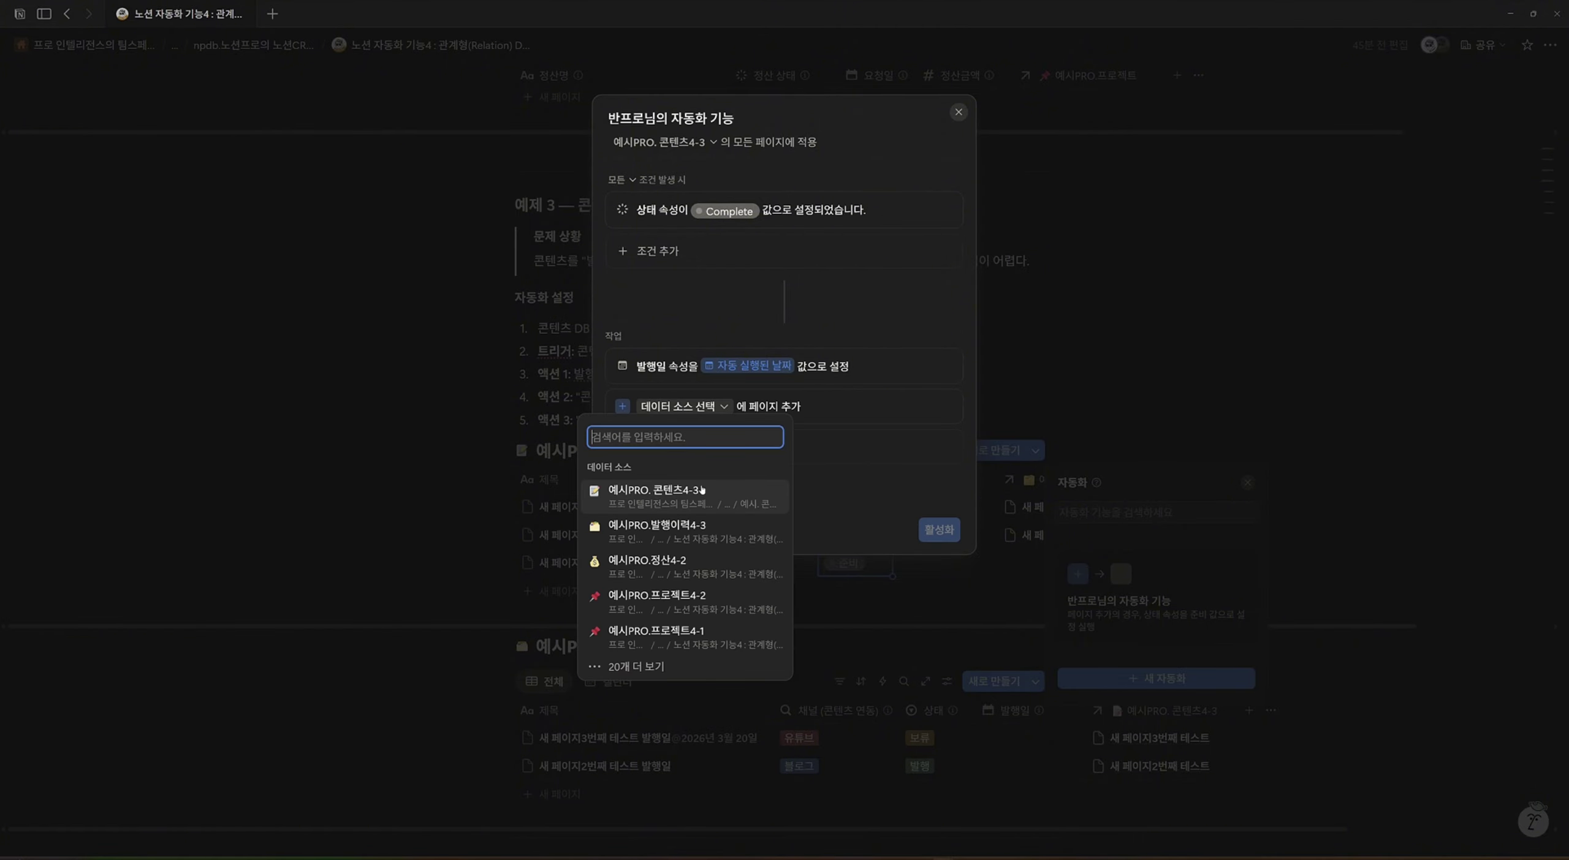
pyautogui.click(705, 536)
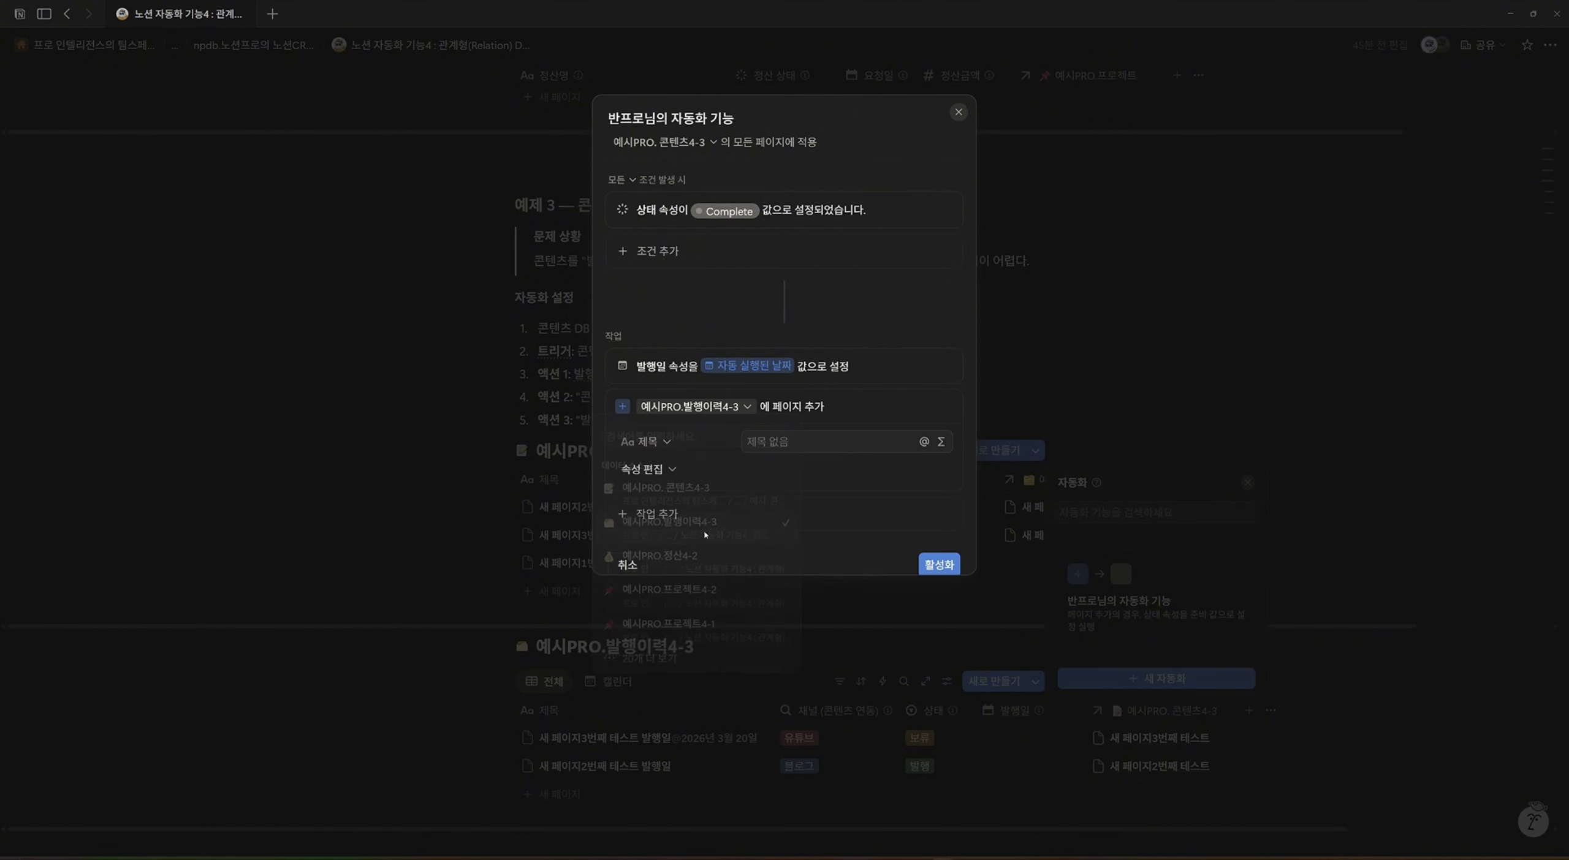
# Define the added page's 제목 with a formula joining the triggering page's 제목 and " 발행이력", and save it.
pyautogui.click(942, 442)
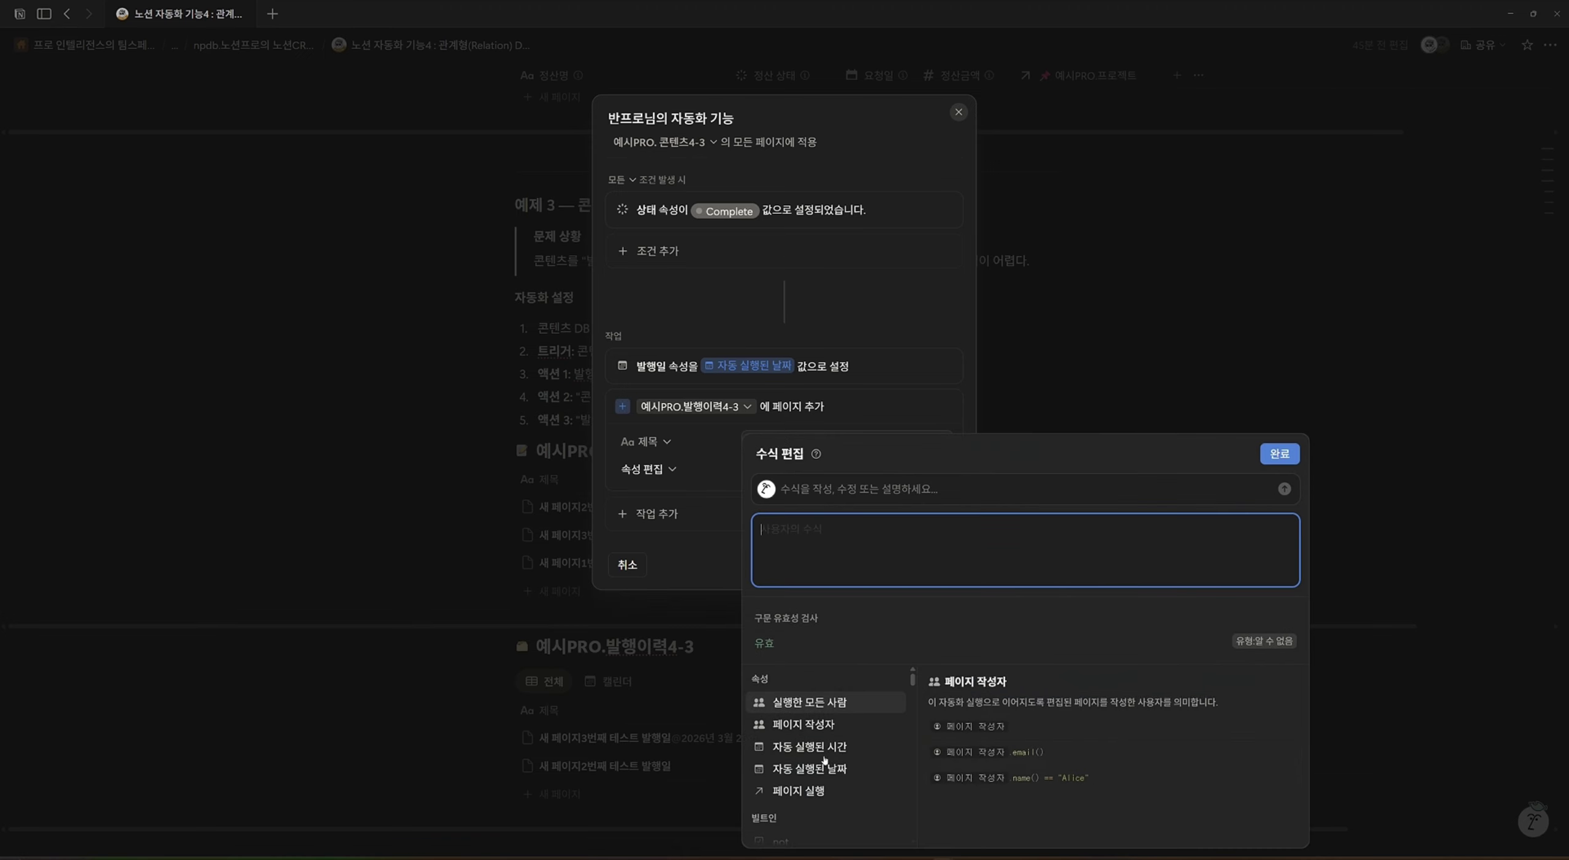
pyautogui.click(799, 791)
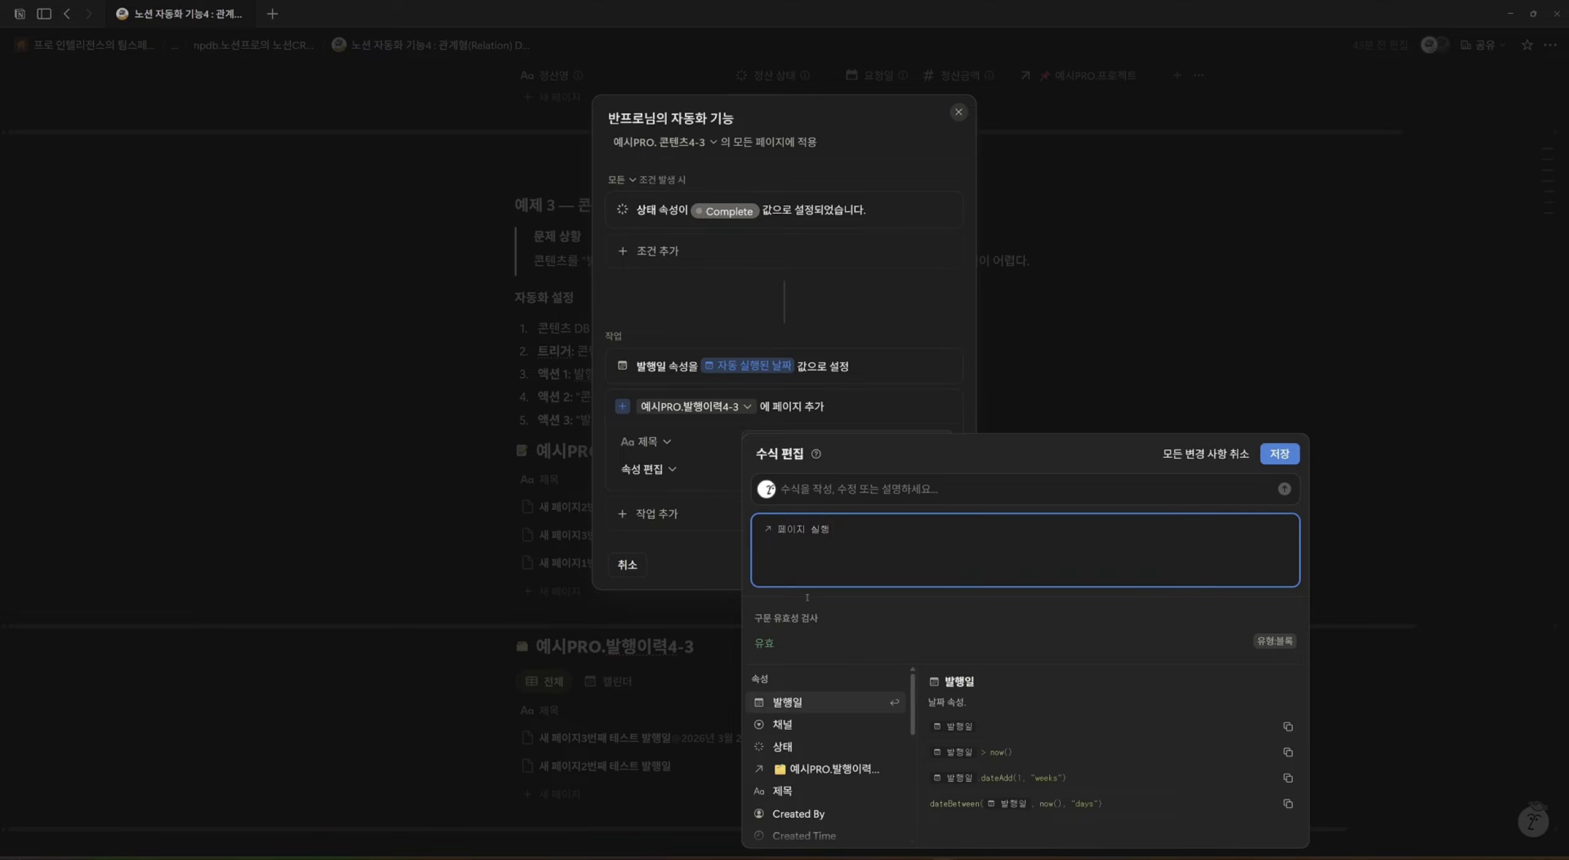
pyautogui.click(788, 791)
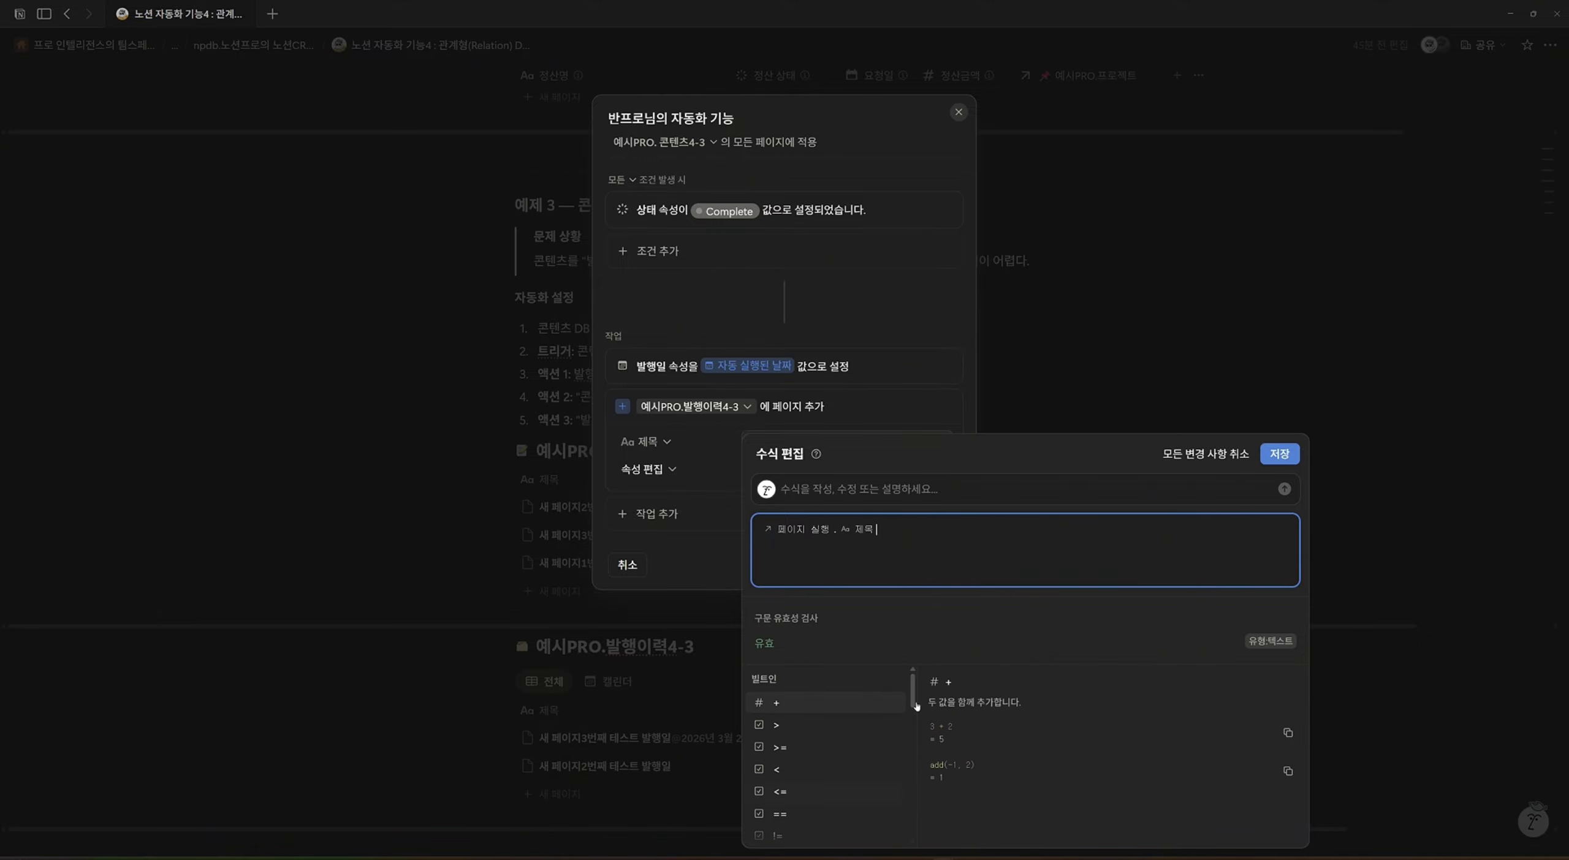
pyautogui.write('+')
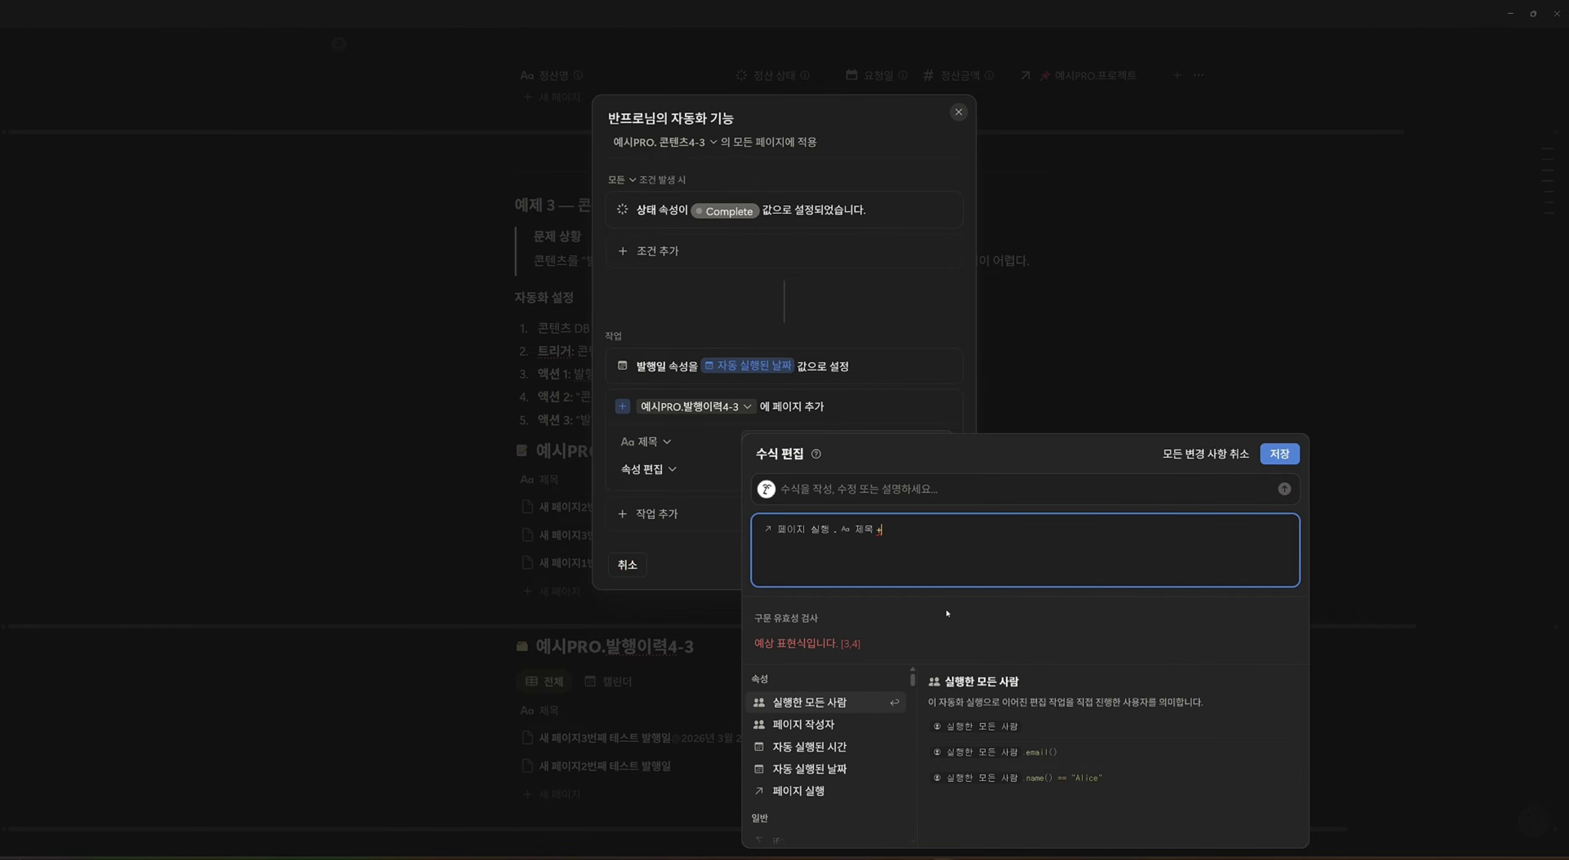
pyautogui.write('" 발')
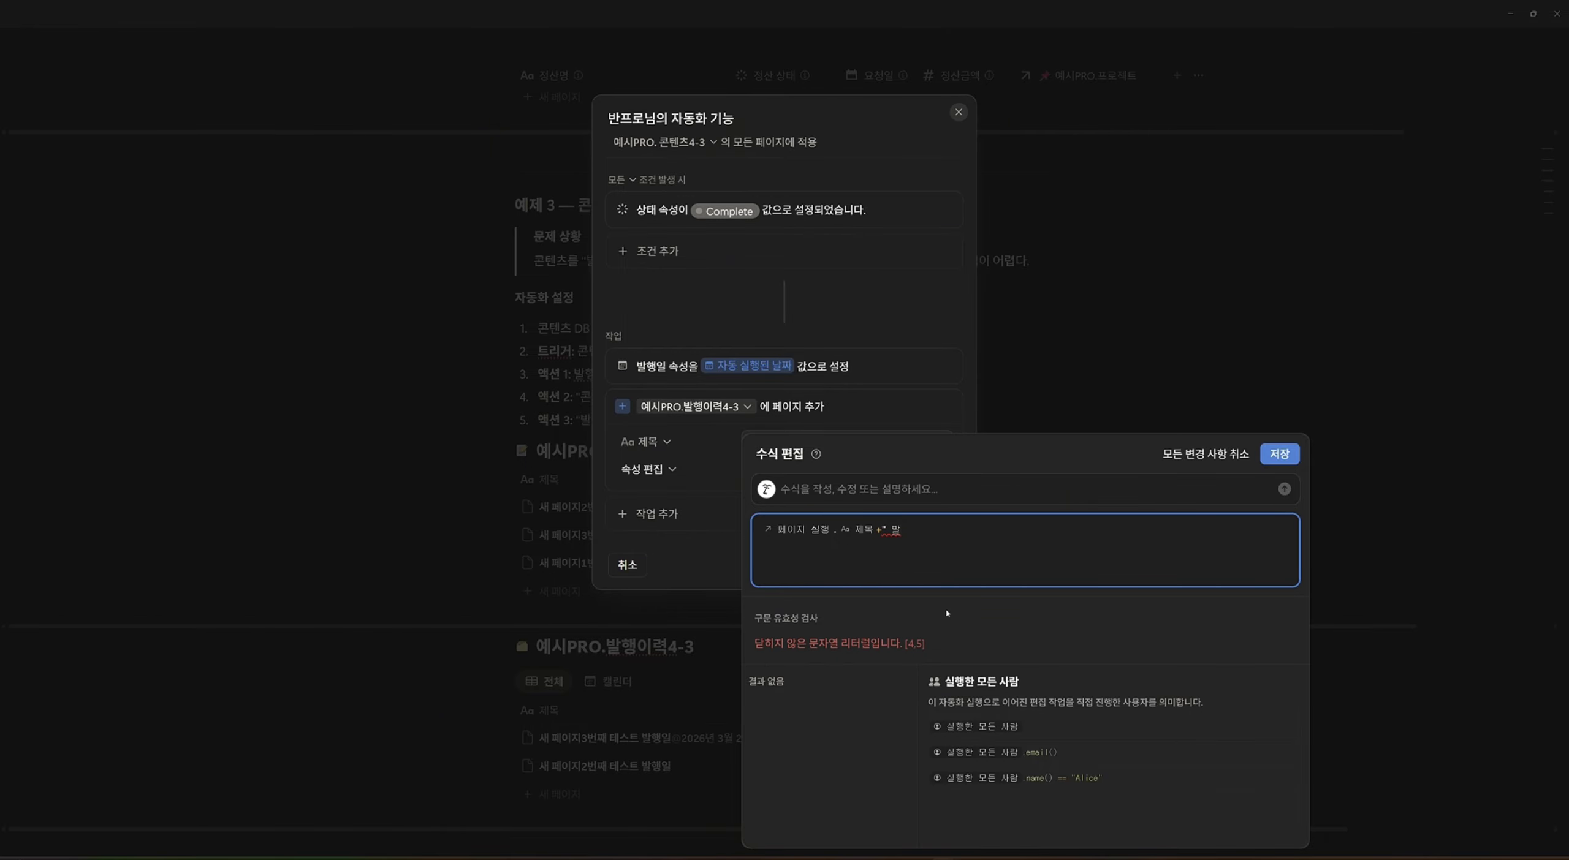
pyautogui.write('행이력"')
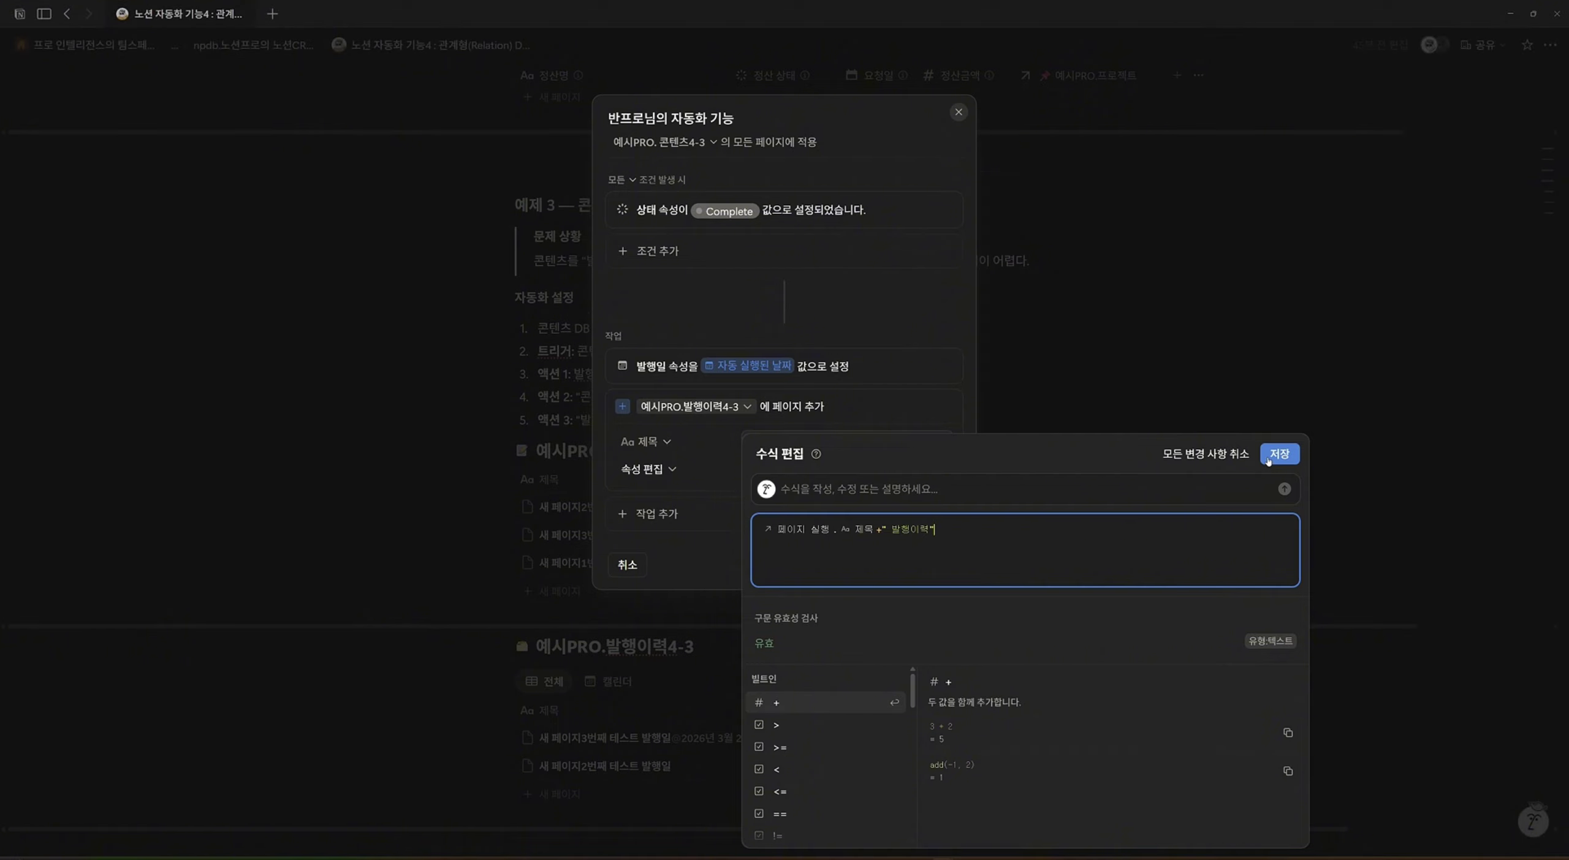
pyautogui.click(1278, 454)
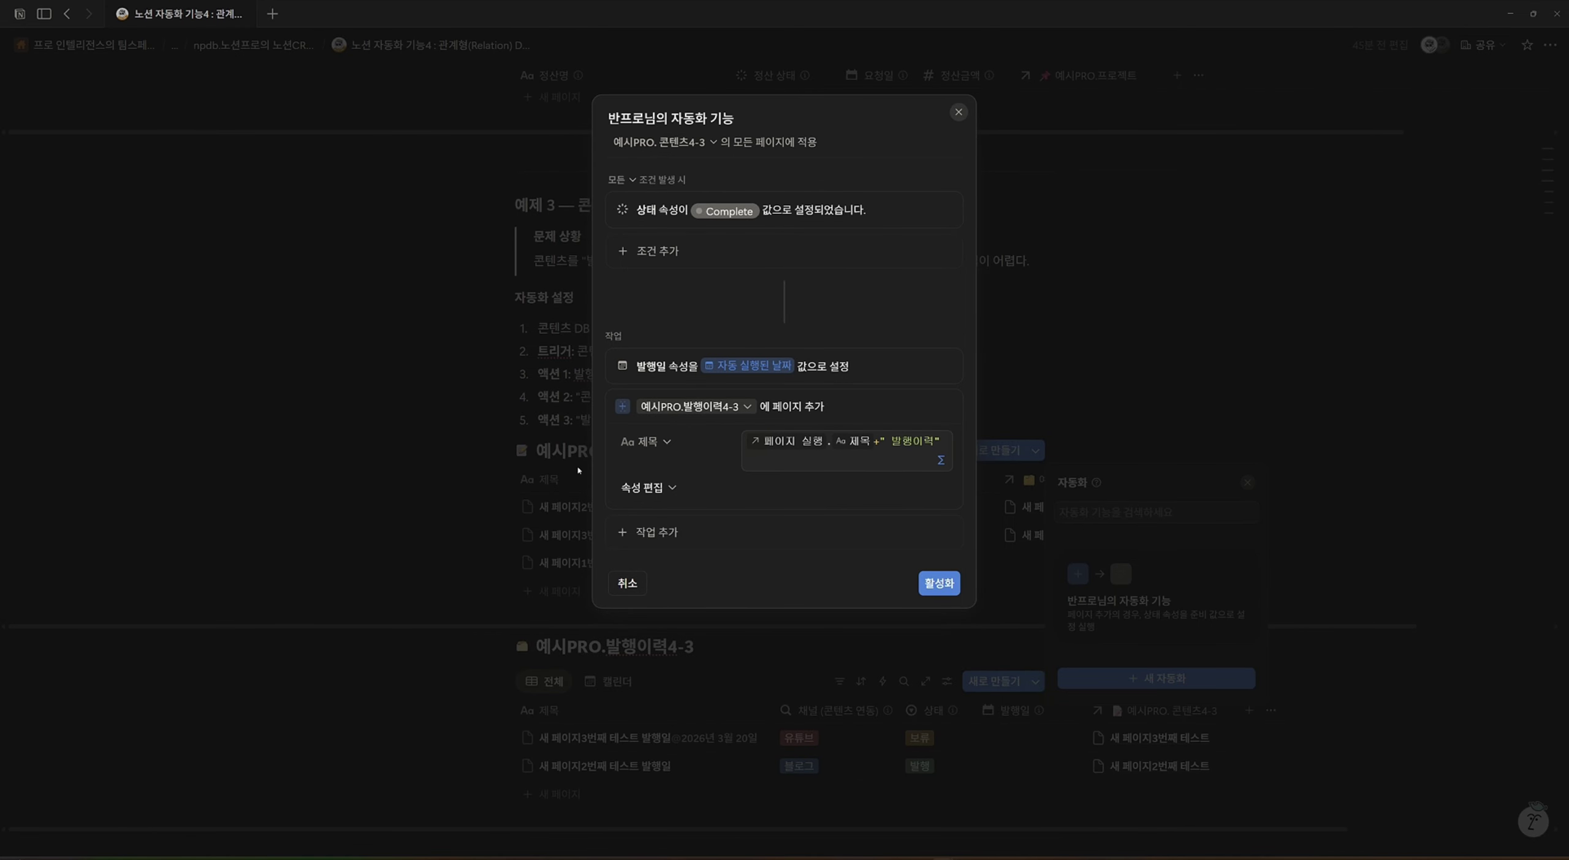
# Include the 상태 property in the page added to 예시PRO.발행이력4-3 and set it to 초안.
pyautogui.click(671, 489)
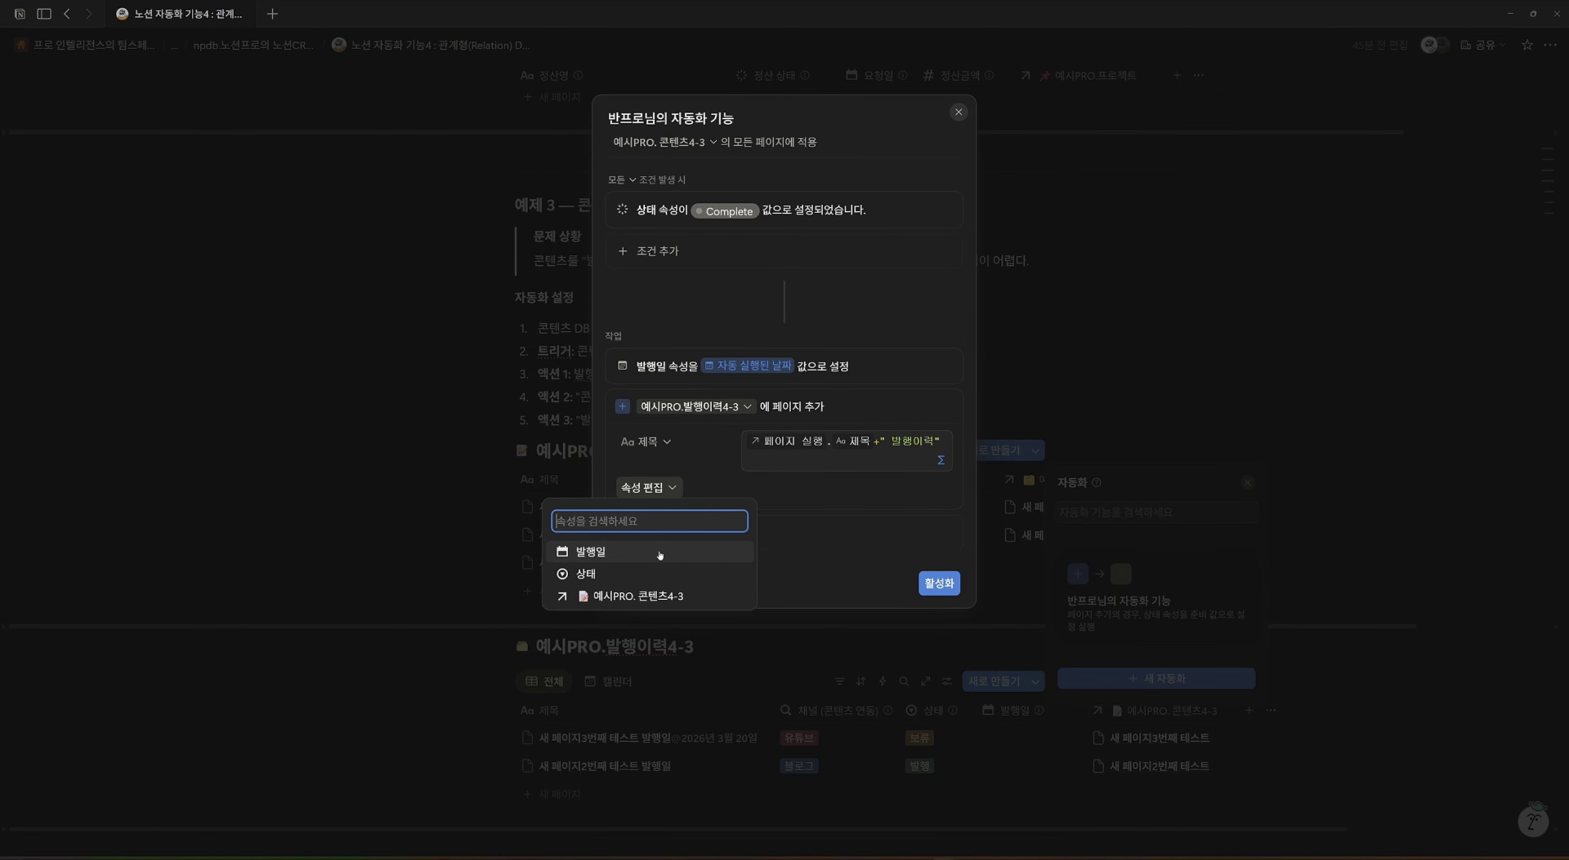
pyautogui.click(631, 574)
pyautogui.click(766, 496)
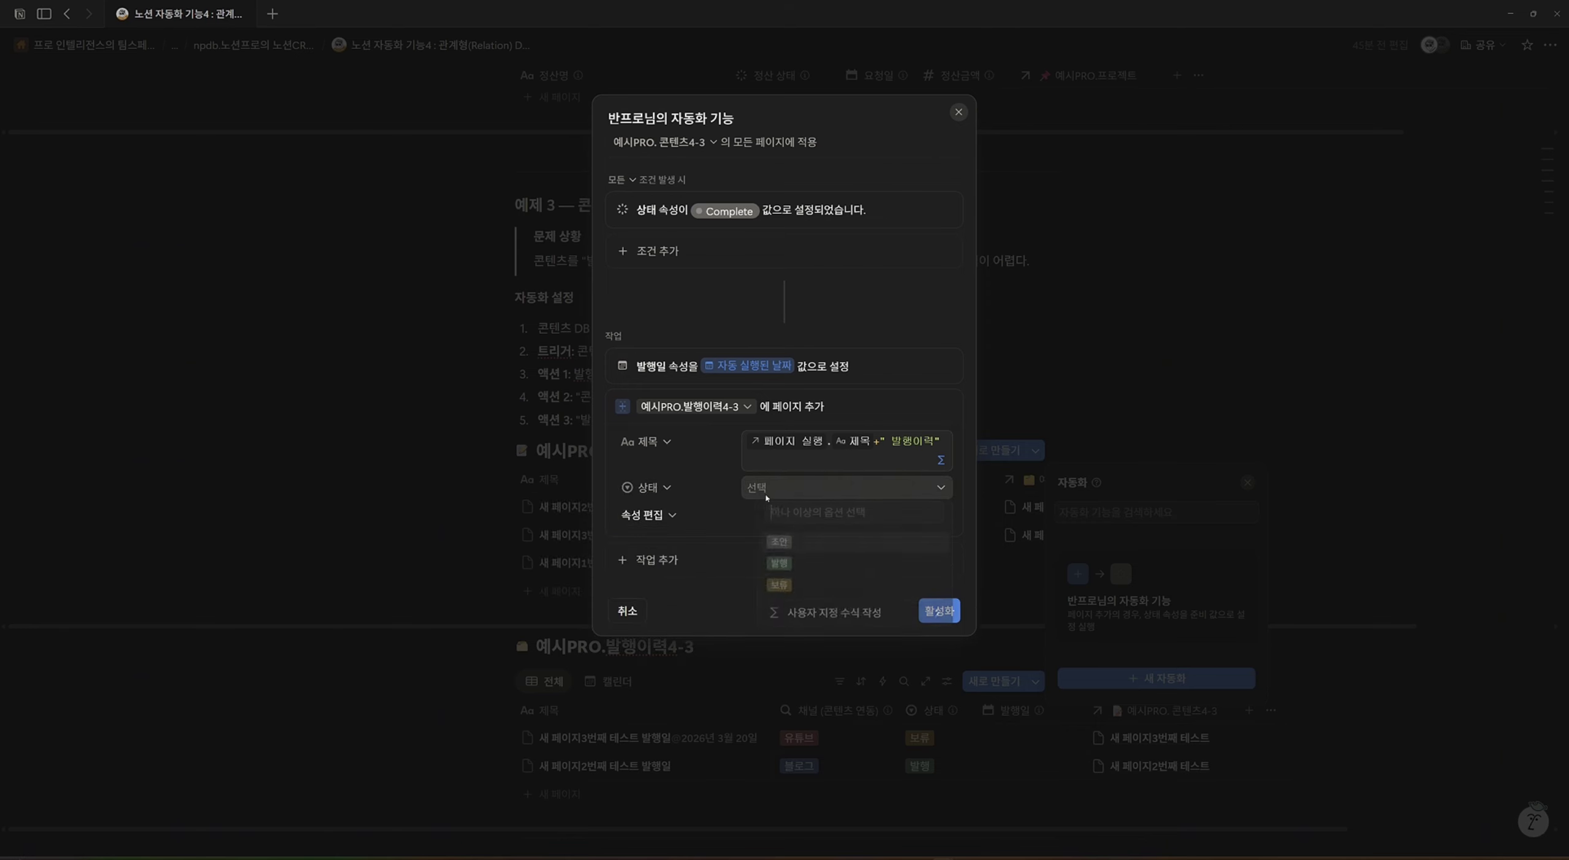
pyautogui.click(780, 542)
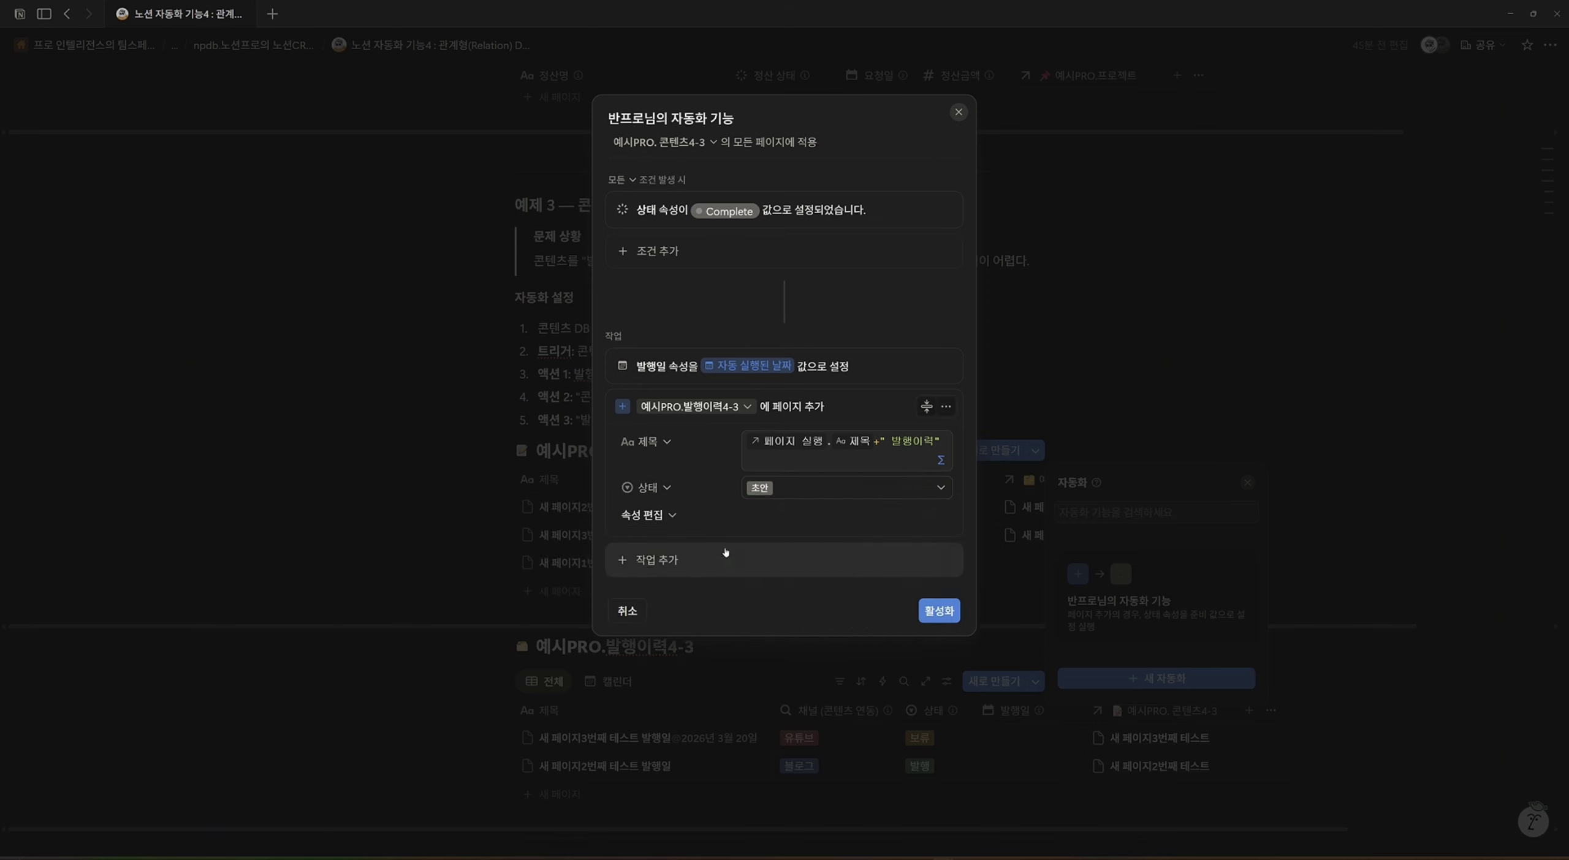
# Set the added page's 예시PRO. 콘텐츠4-3 relation to 페이지 실행 and activate the automation.
pyautogui.click(648, 515)
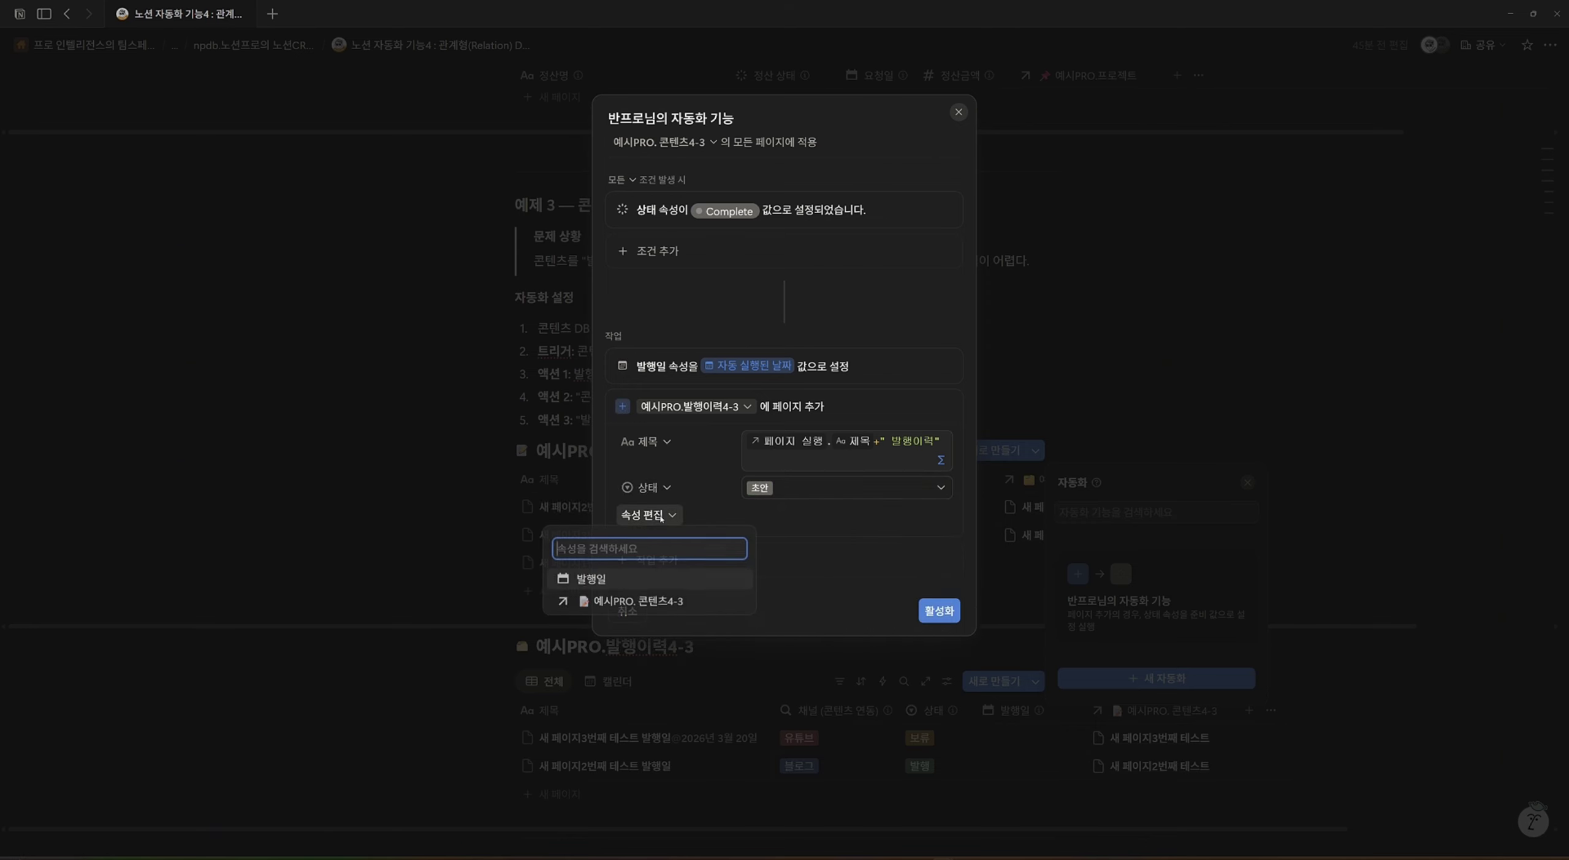
pyautogui.click(618, 603)
pyautogui.click(827, 520)
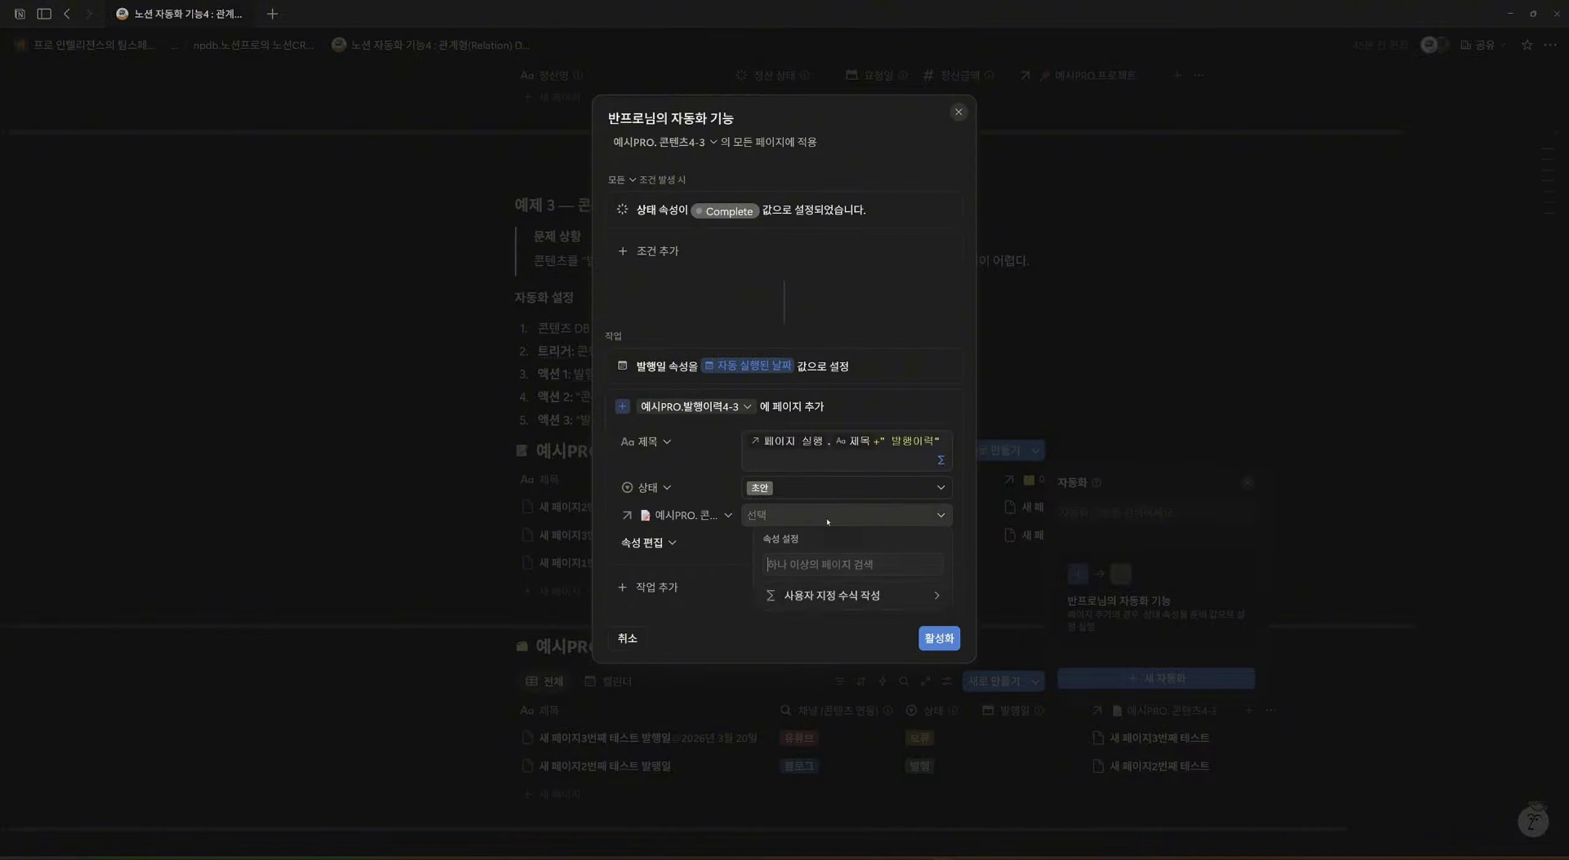
pyautogui.click(826, 596)
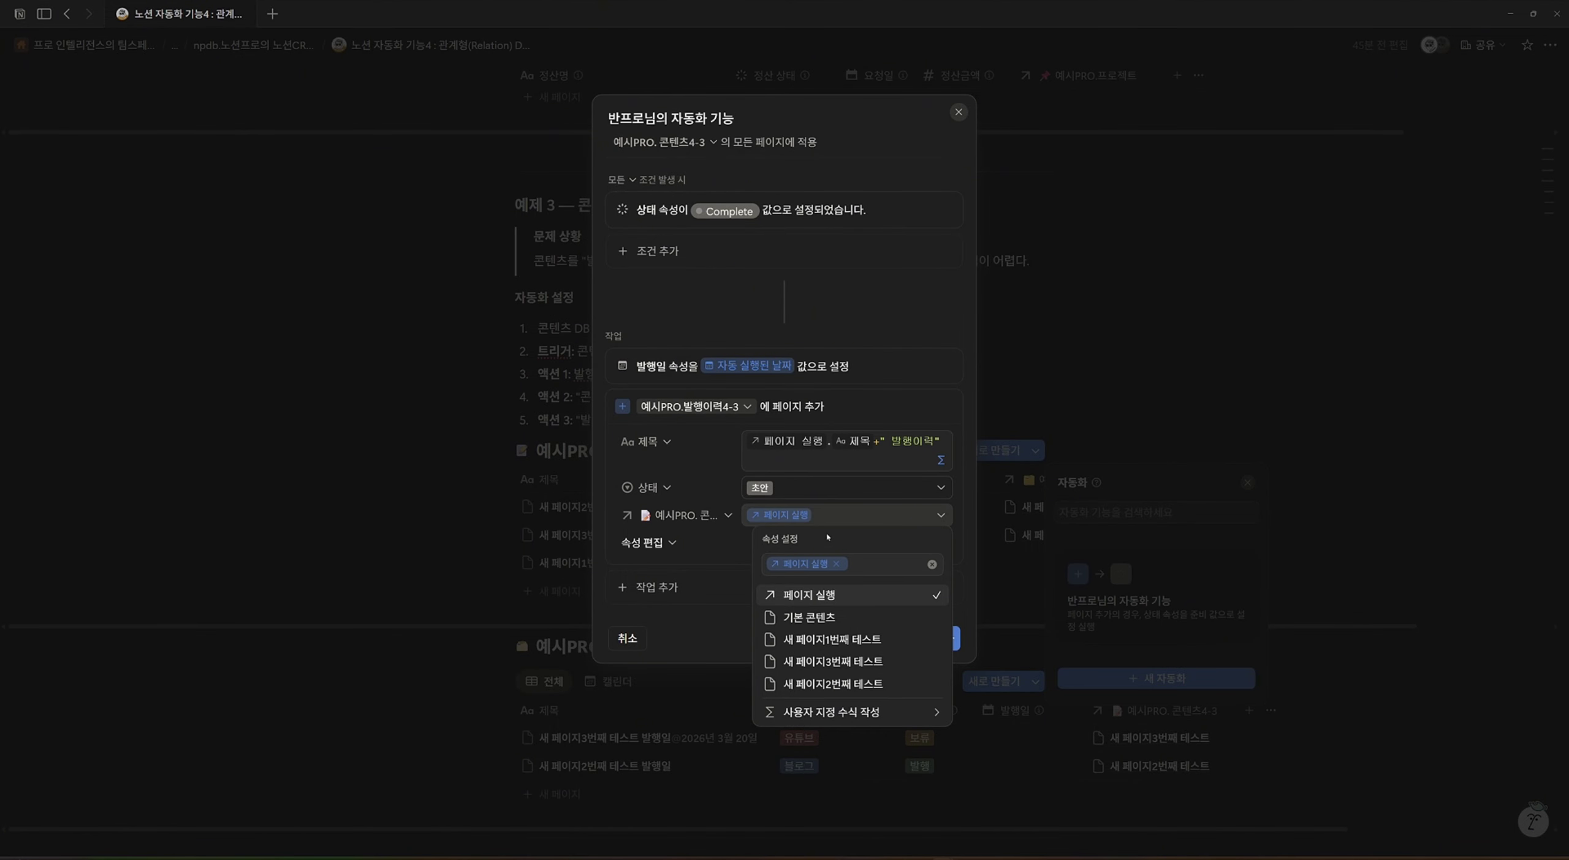
pyautogui.click(706, 564)
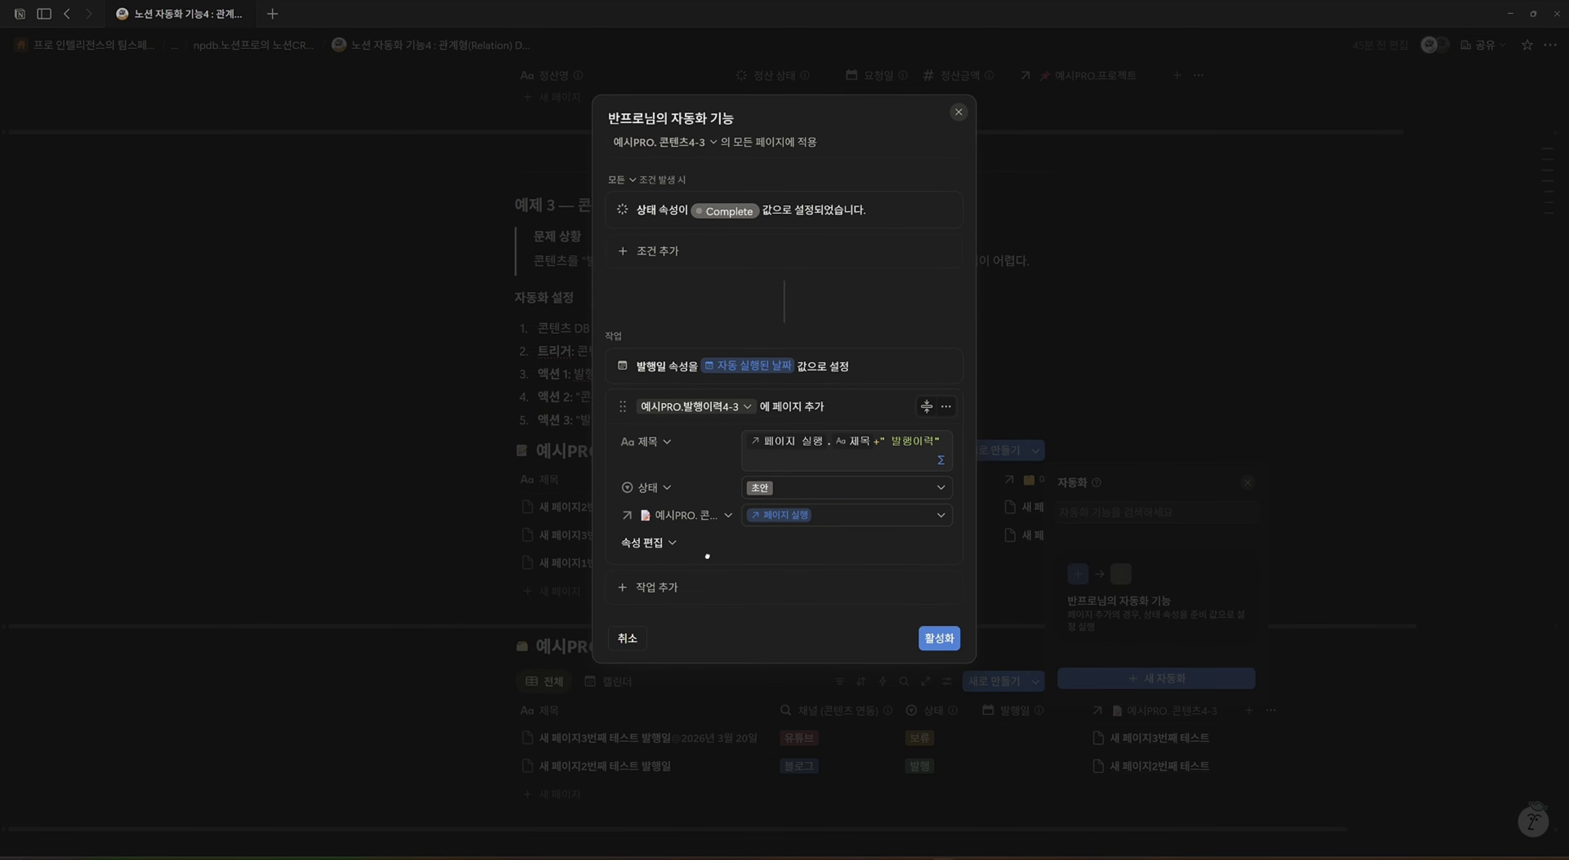
pyautogui.click(938, 639)
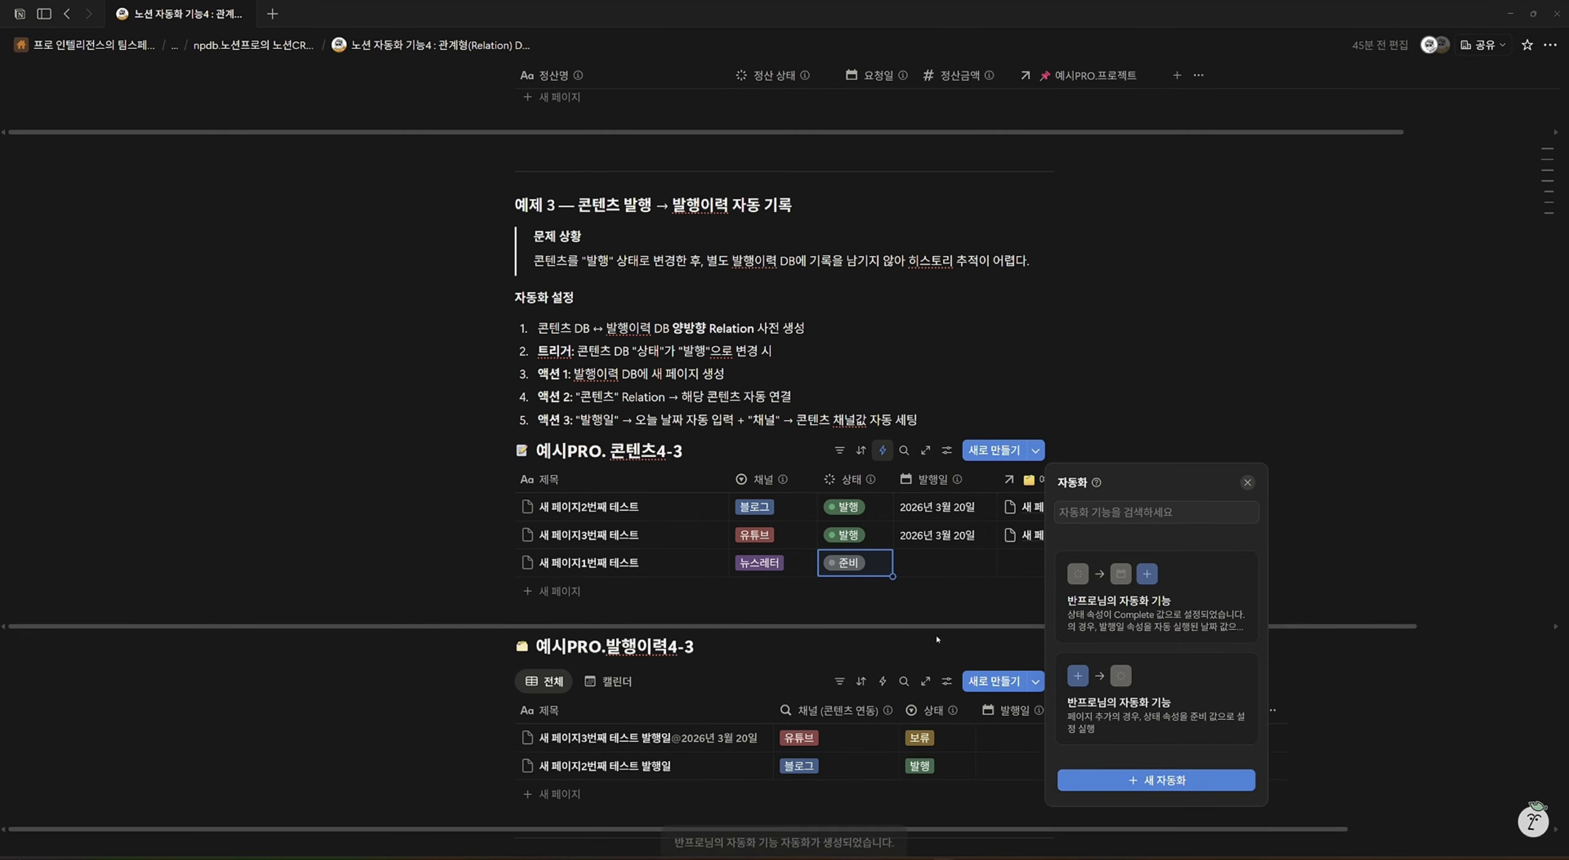
# Add the page 새 페이지4번째 테스트 with 채널 유튜브 to 예시PRO. 콘텐츠4-3 and set its 상태 to 발행.
pyautogui.click(741, 614)
pyautogui.click(583, 592)
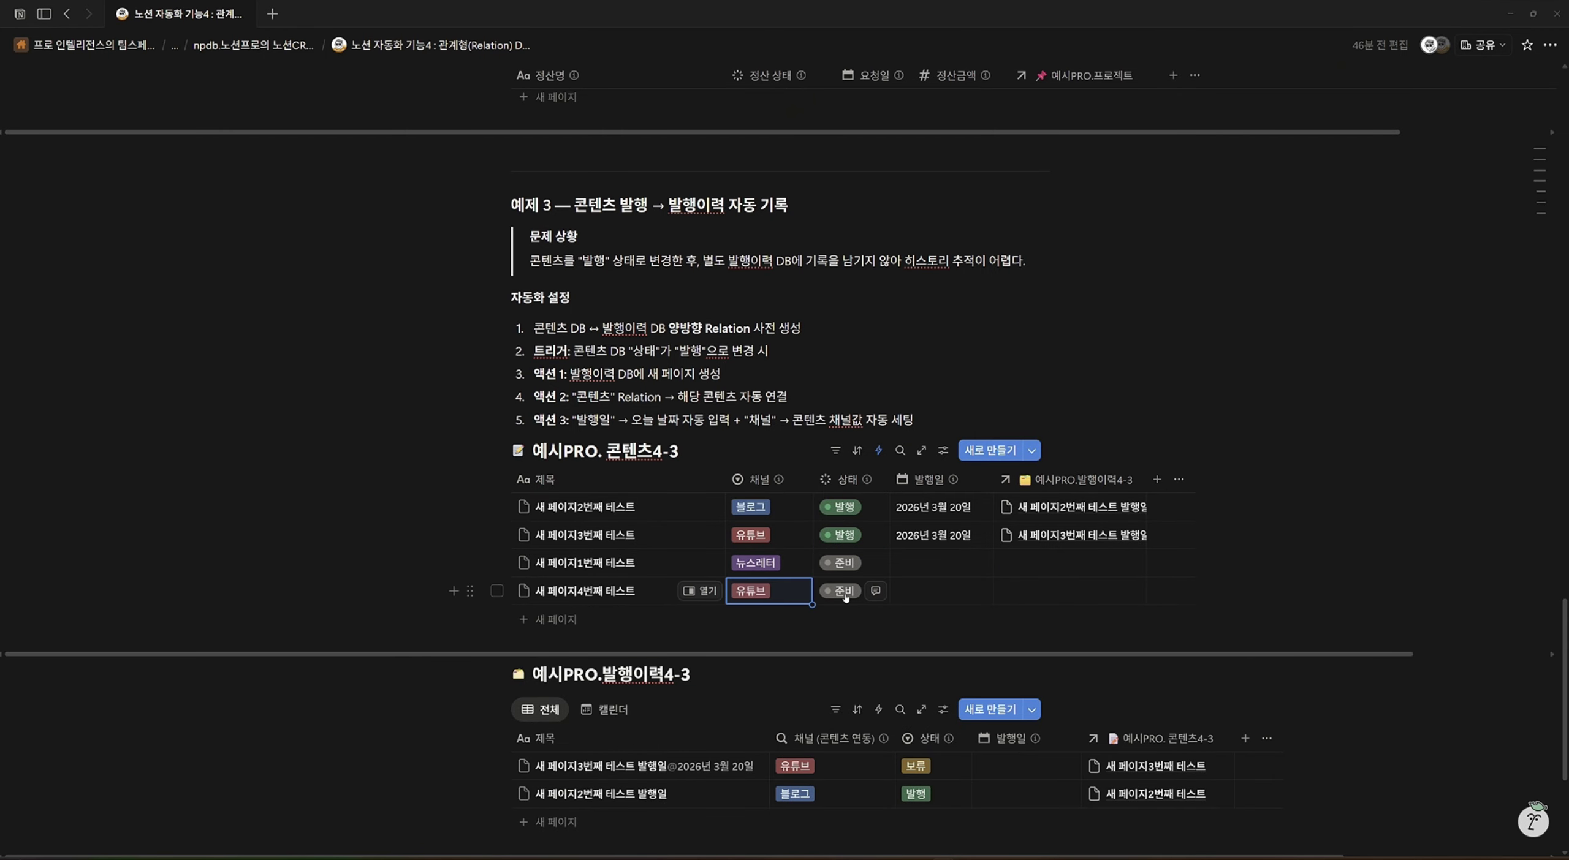
pyautogui.click(875, 592)
pyautogui.click(853, 693)
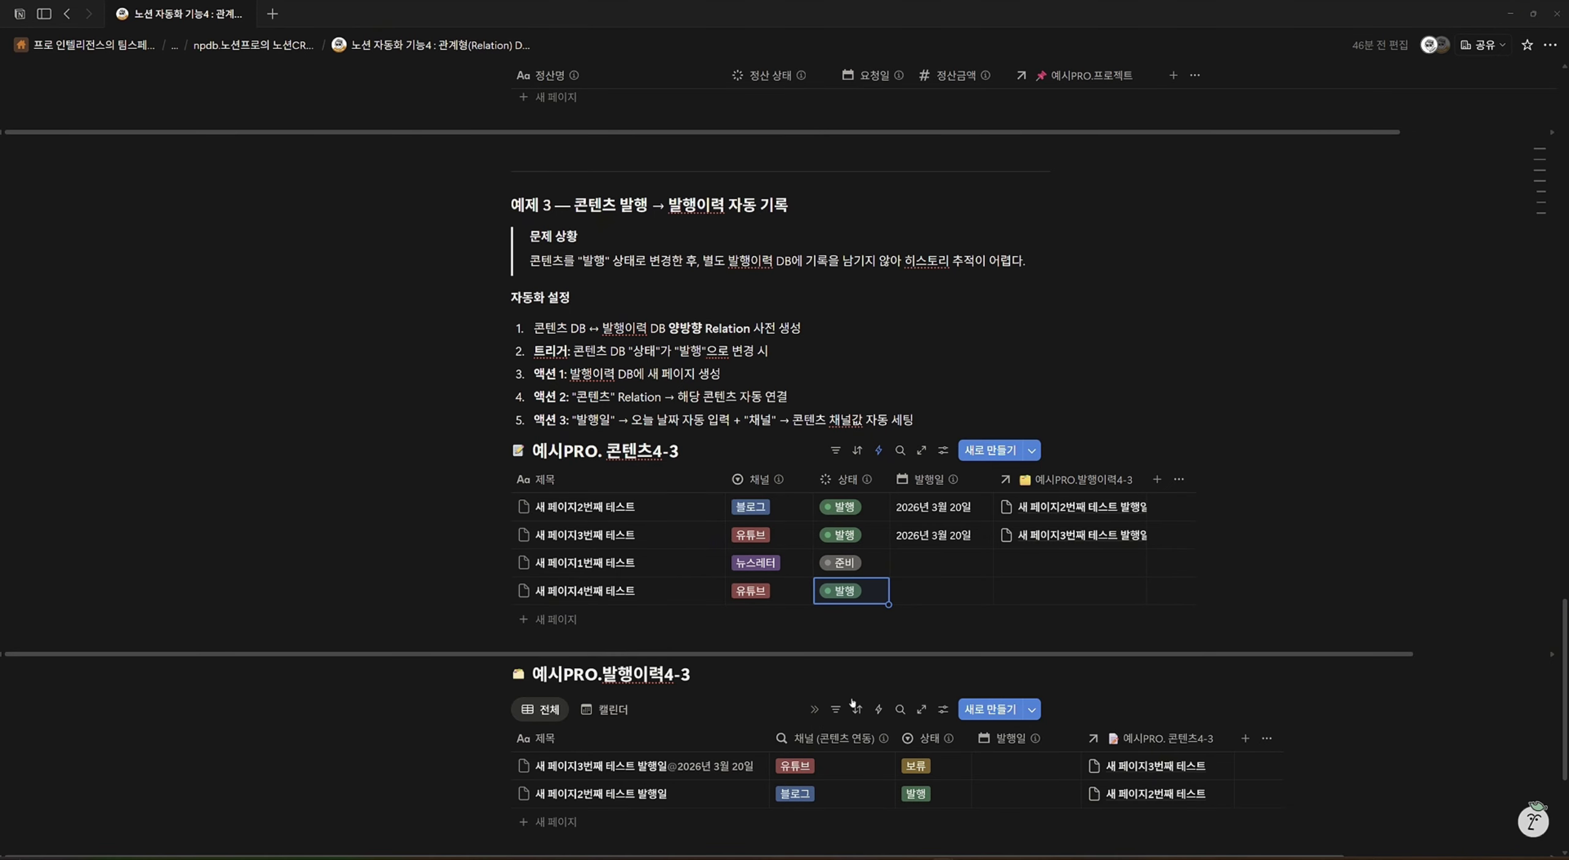
pyautogui.scroll(-2, 858, 695)
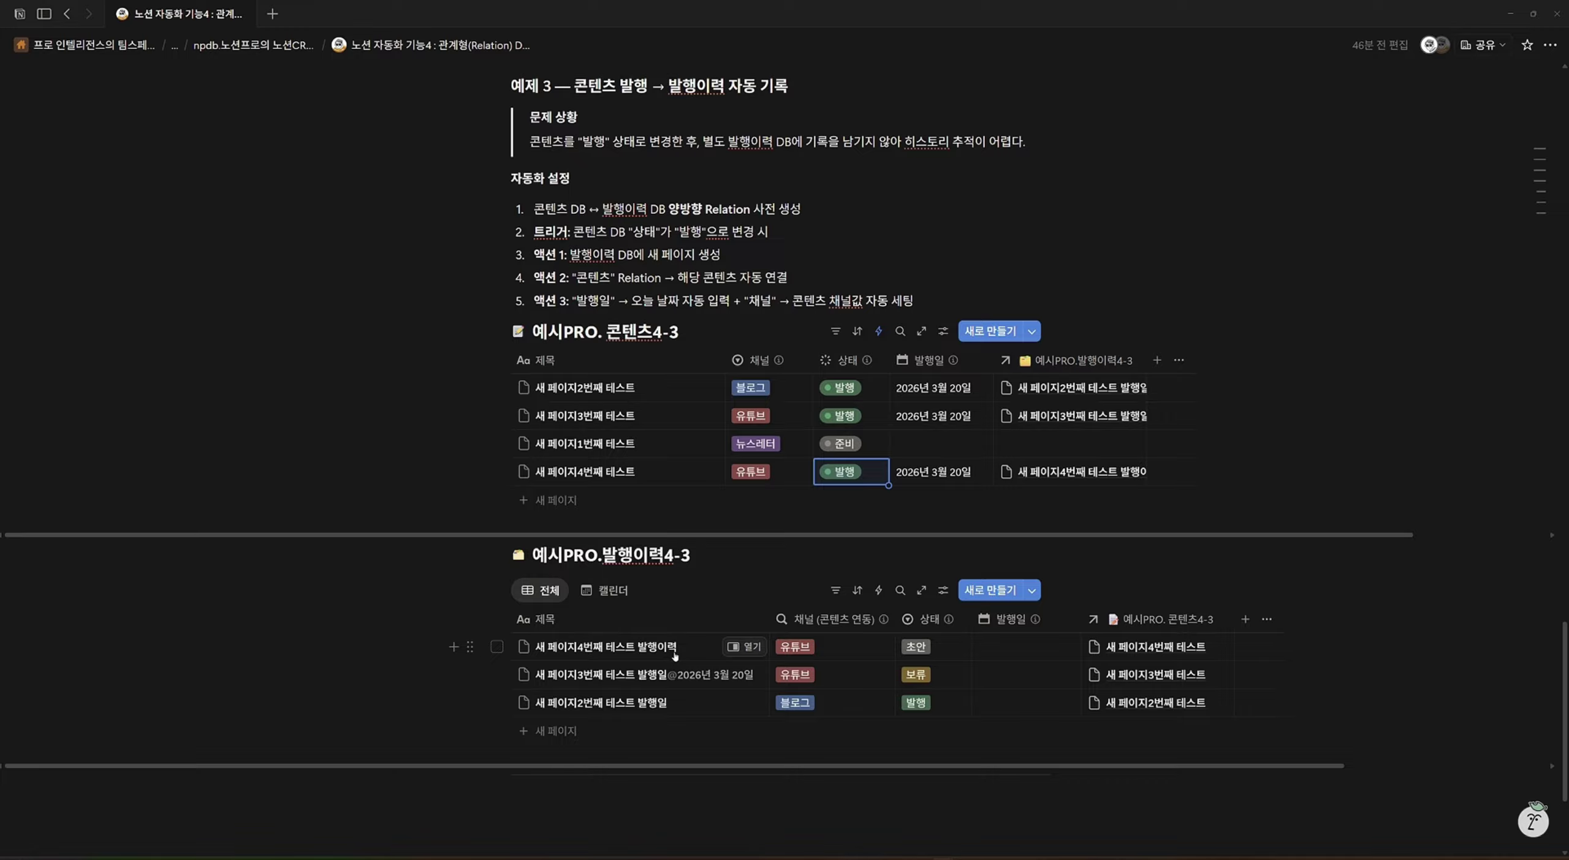
# Switch the 상태 of 새 페이지4번째 테스트 발행이력 in 예시PRO.발행이력4-3 to 발행 and then to 보류.
pyautogui.click(915, 647)
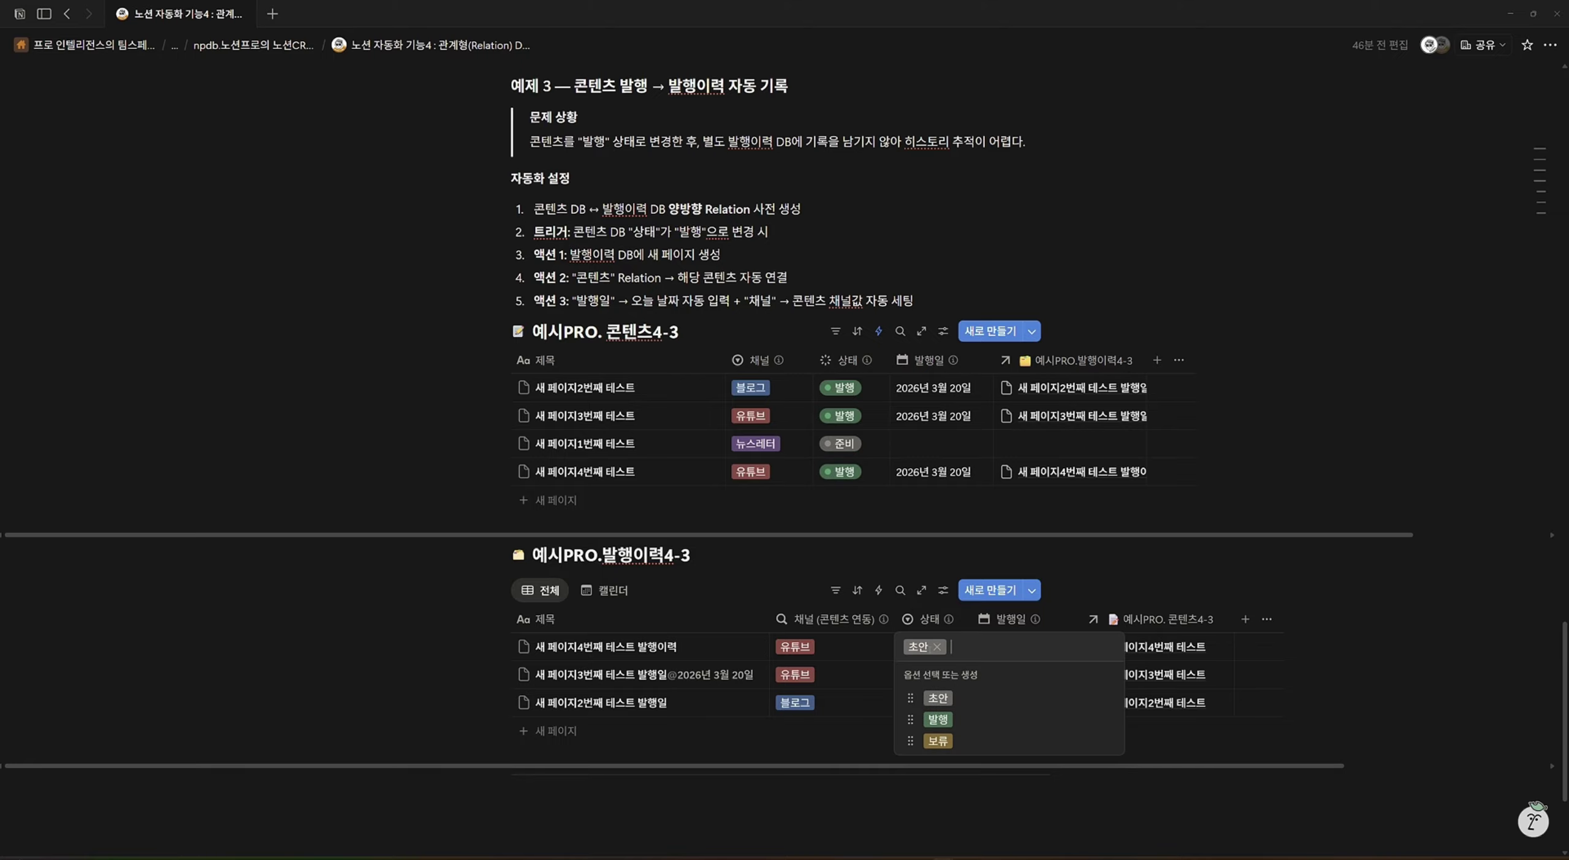
pyautogui.click(934, 720)
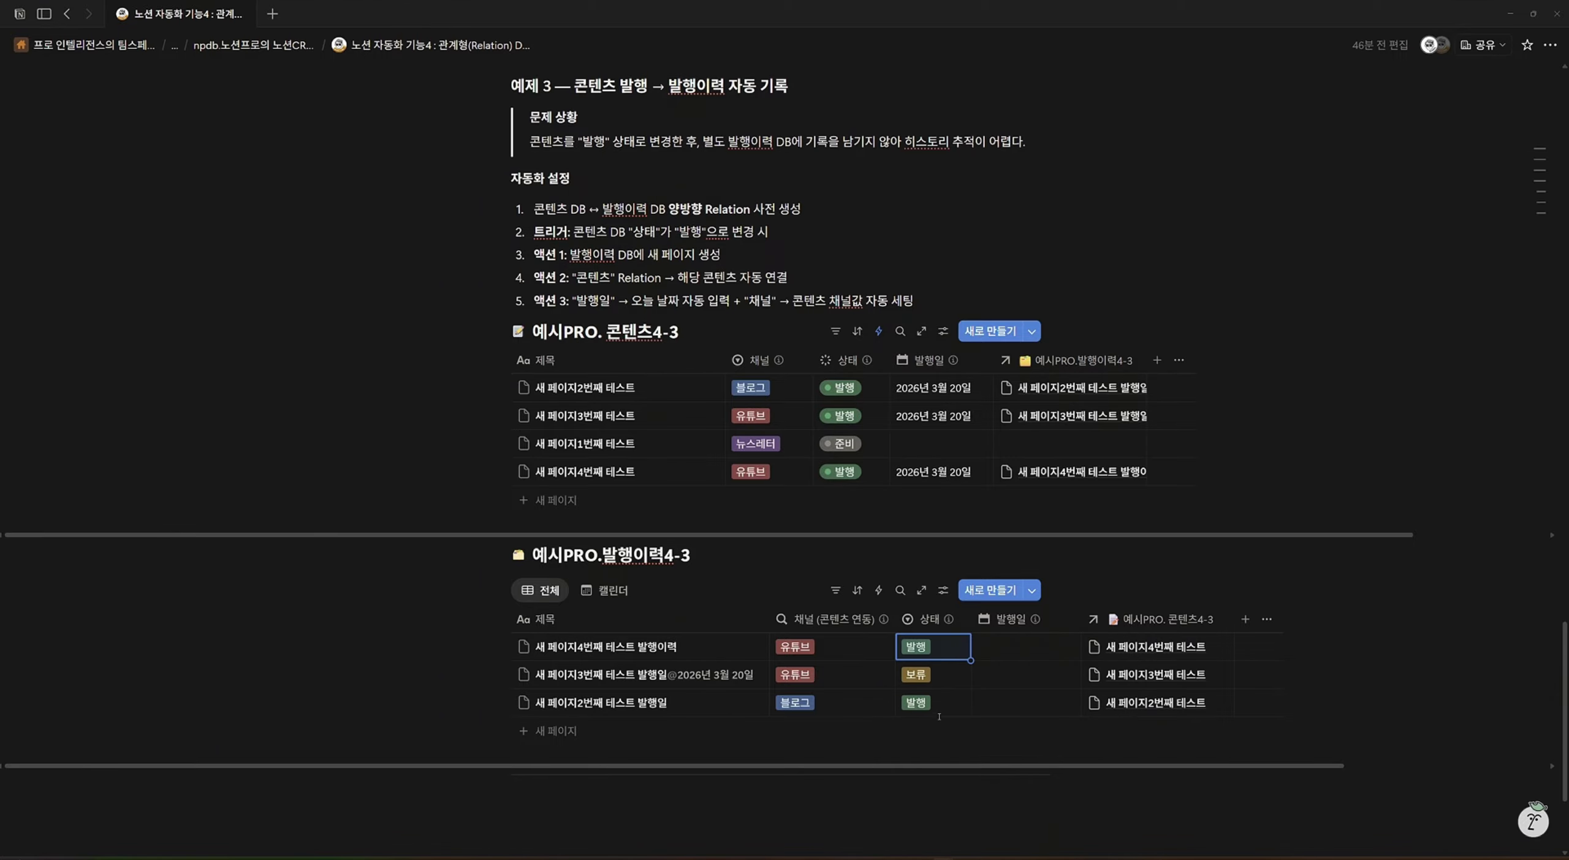
pyautogui.click(938, 648)
pyautogui.click(953, 744)
# Start an automation on 예시PRO.발행이력4-3 triggered when 상태 is set to 발행 or 보류, with condition matching set to 하나라도.
pyautogui.click(878, 591)
pyautogui.click(655, 210)
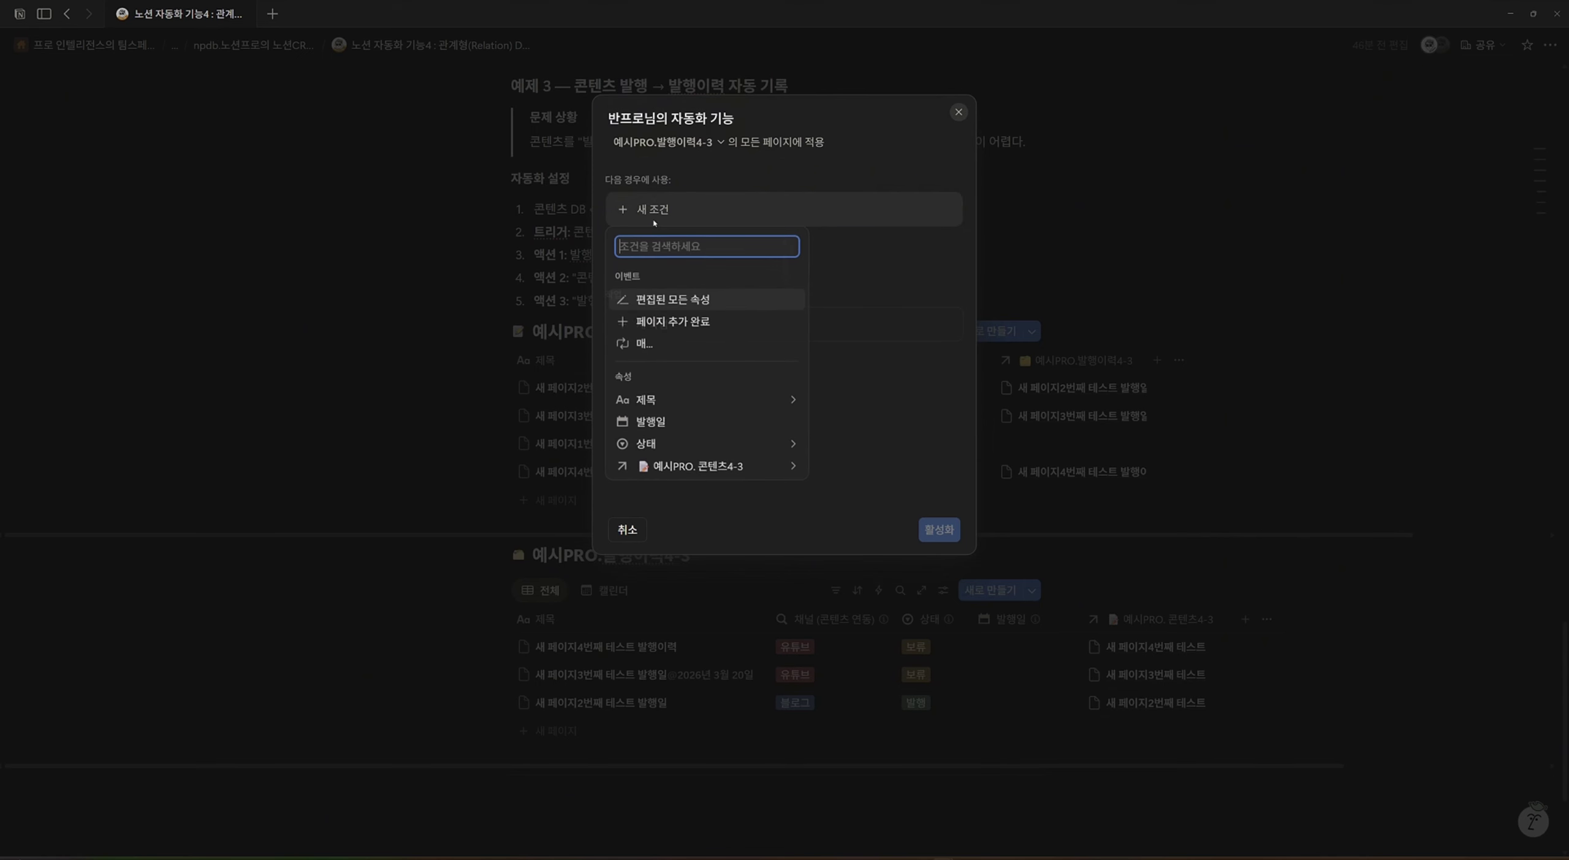
pyautogui.click(649, 441)
pyautogui.click(623, 350)
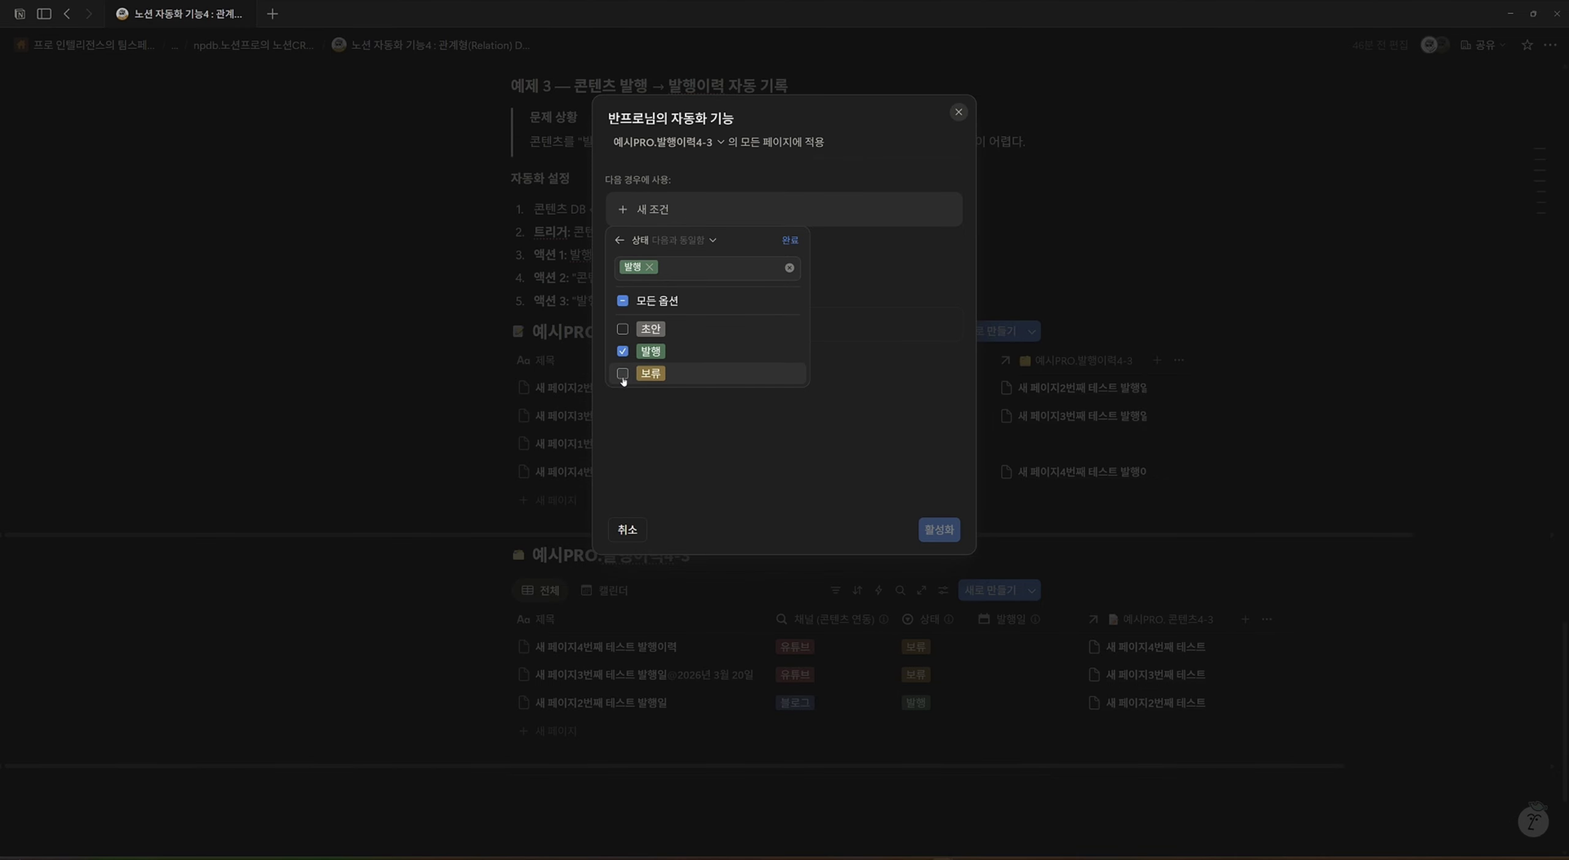
pyautogui.click(622, 375)
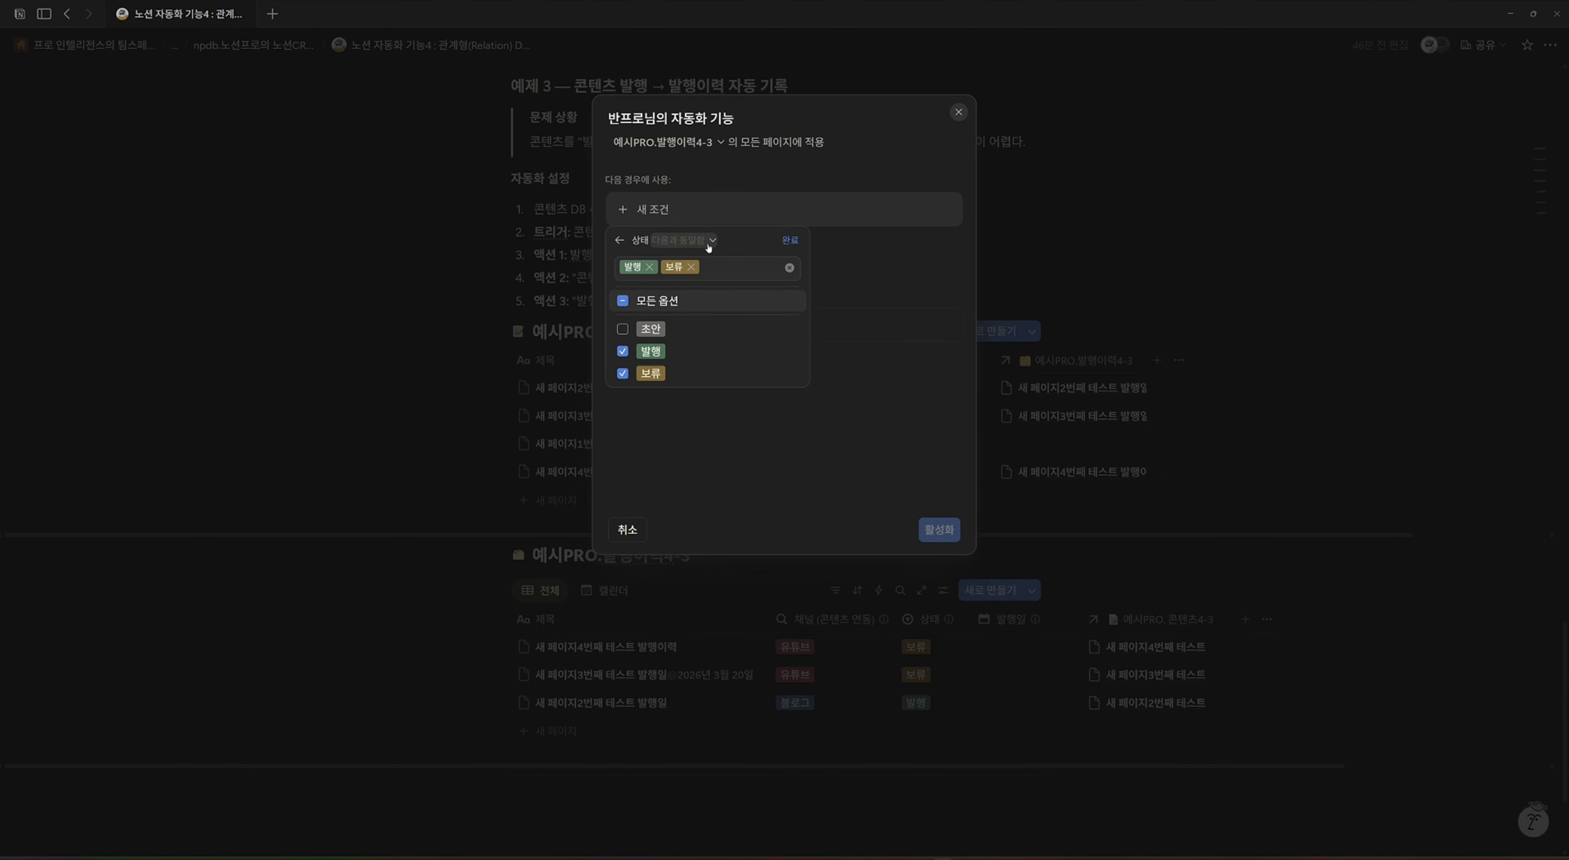
pyautogui.click(785, 242)
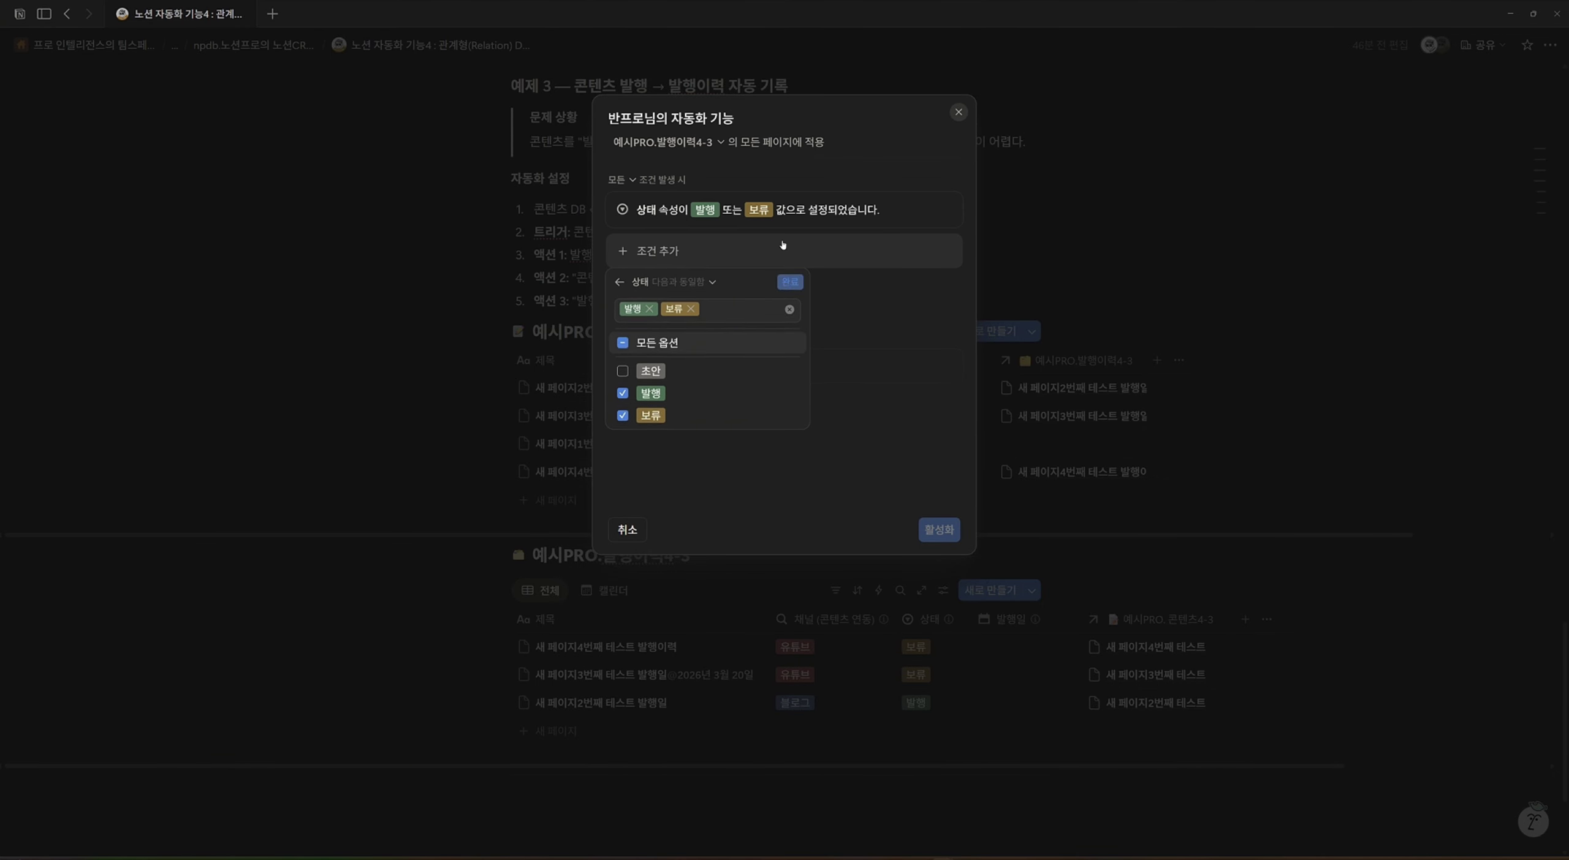
pyautogui.click(621, 179)
pyautogui.click(634, 225)
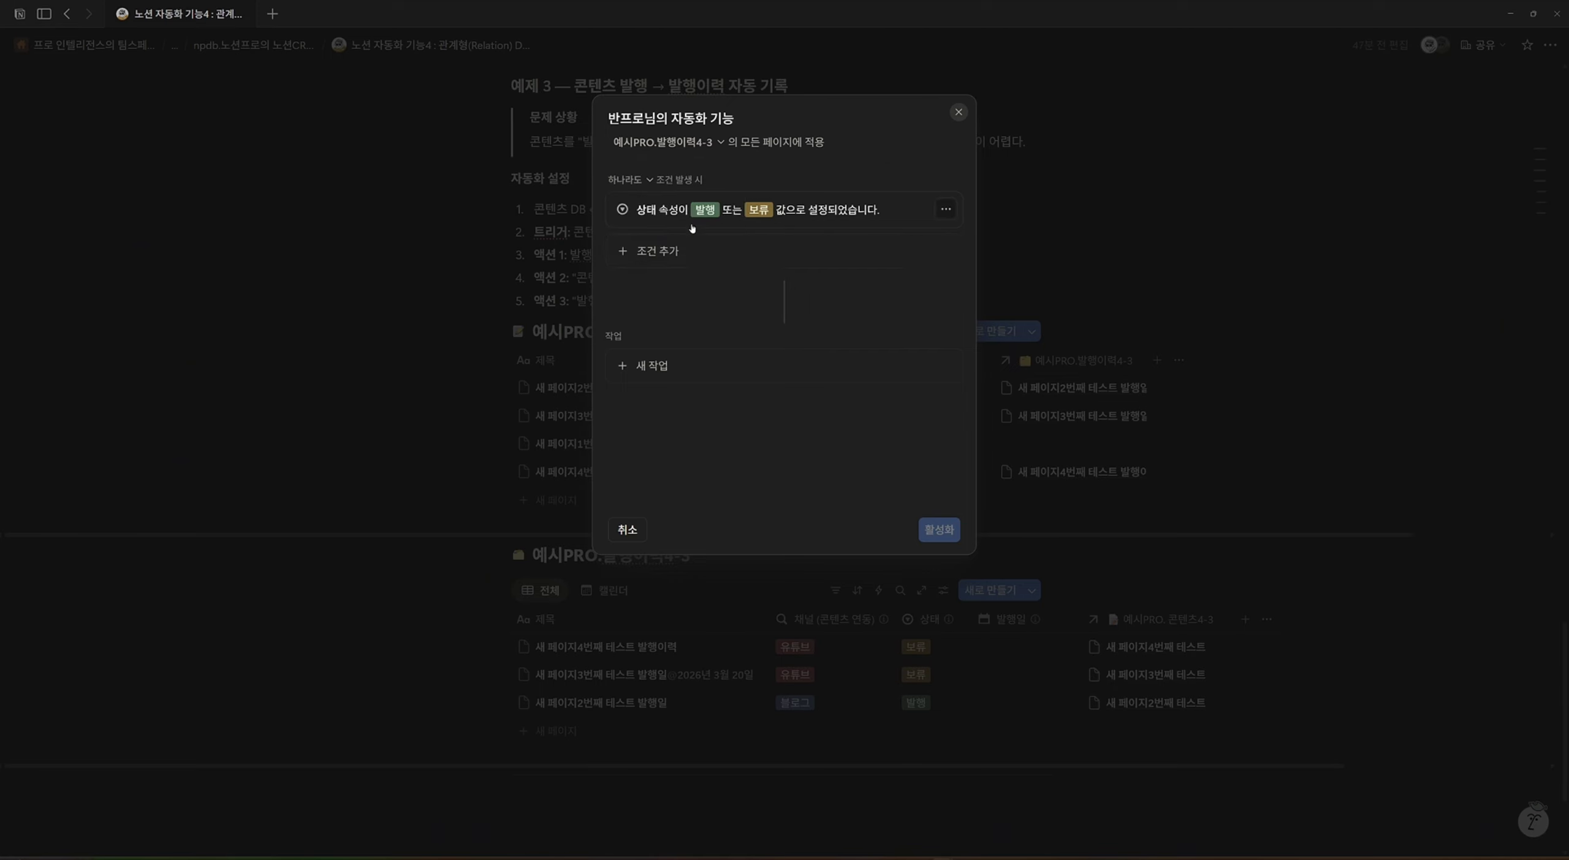
# Add an action setting 발행일 to 자동 실행된 날짜 in the 예시PRO.발행이력4-3 automation and activate it.
pyautogui.click(677, 365)
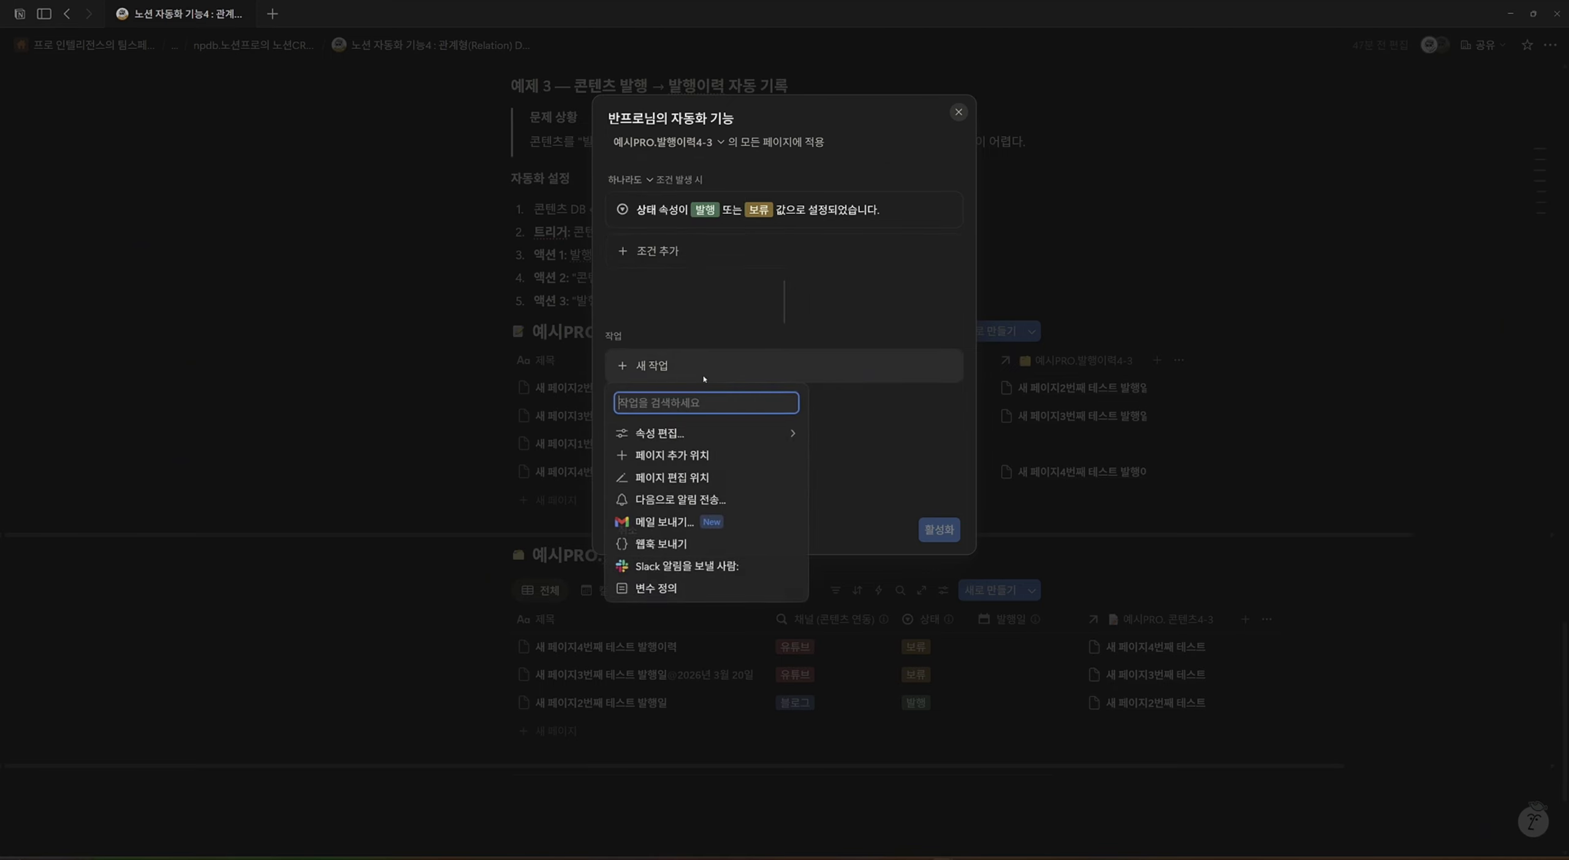
pyautogui.click(659, 433)
pyautogui.click(675, 459)
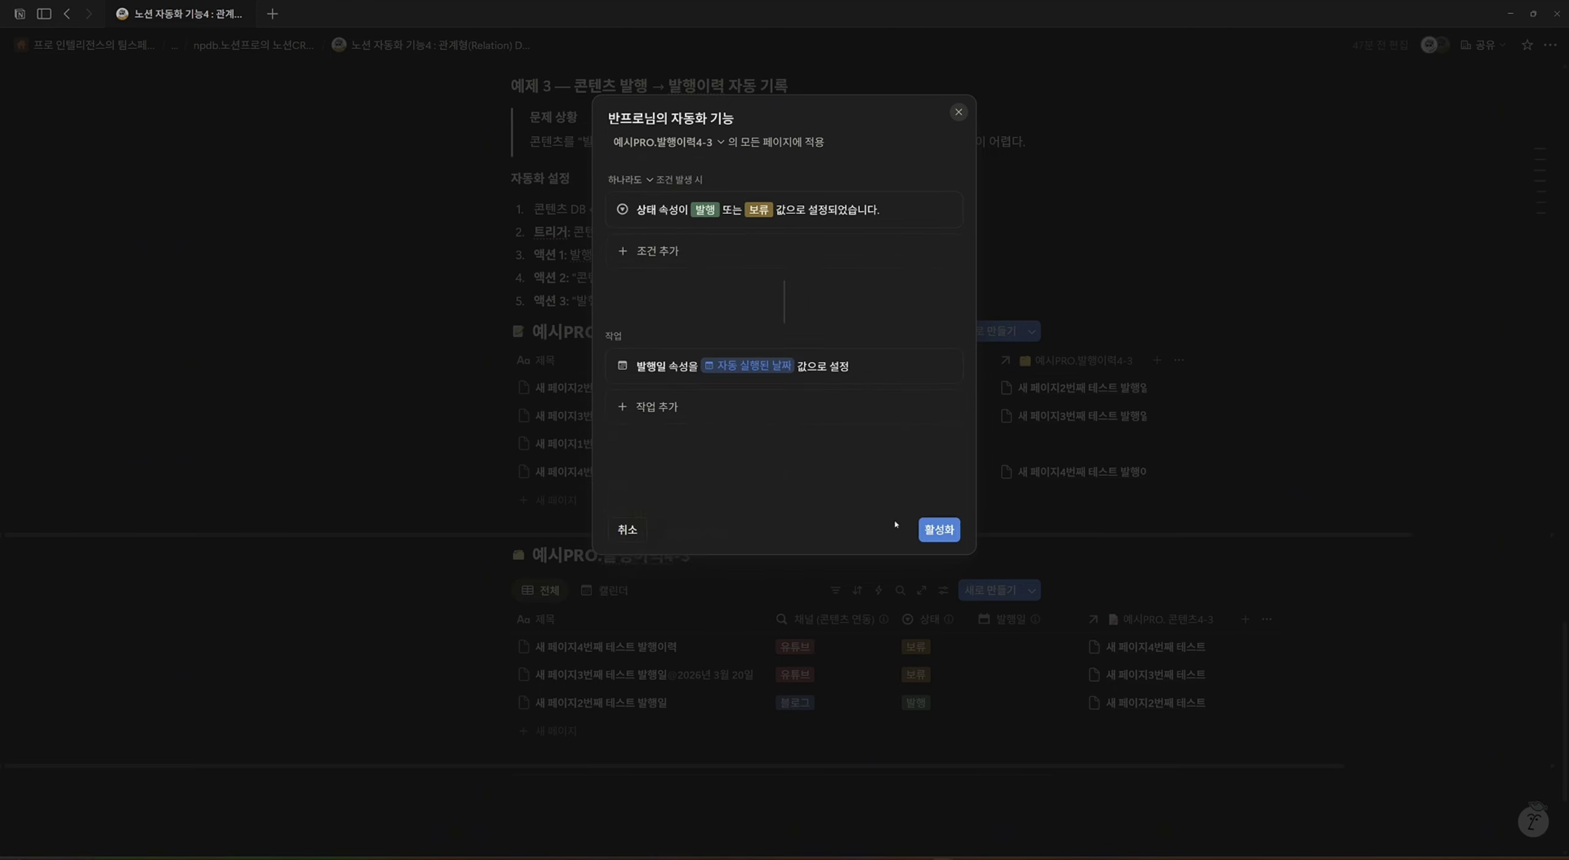
pyautogui.click(934, 531)
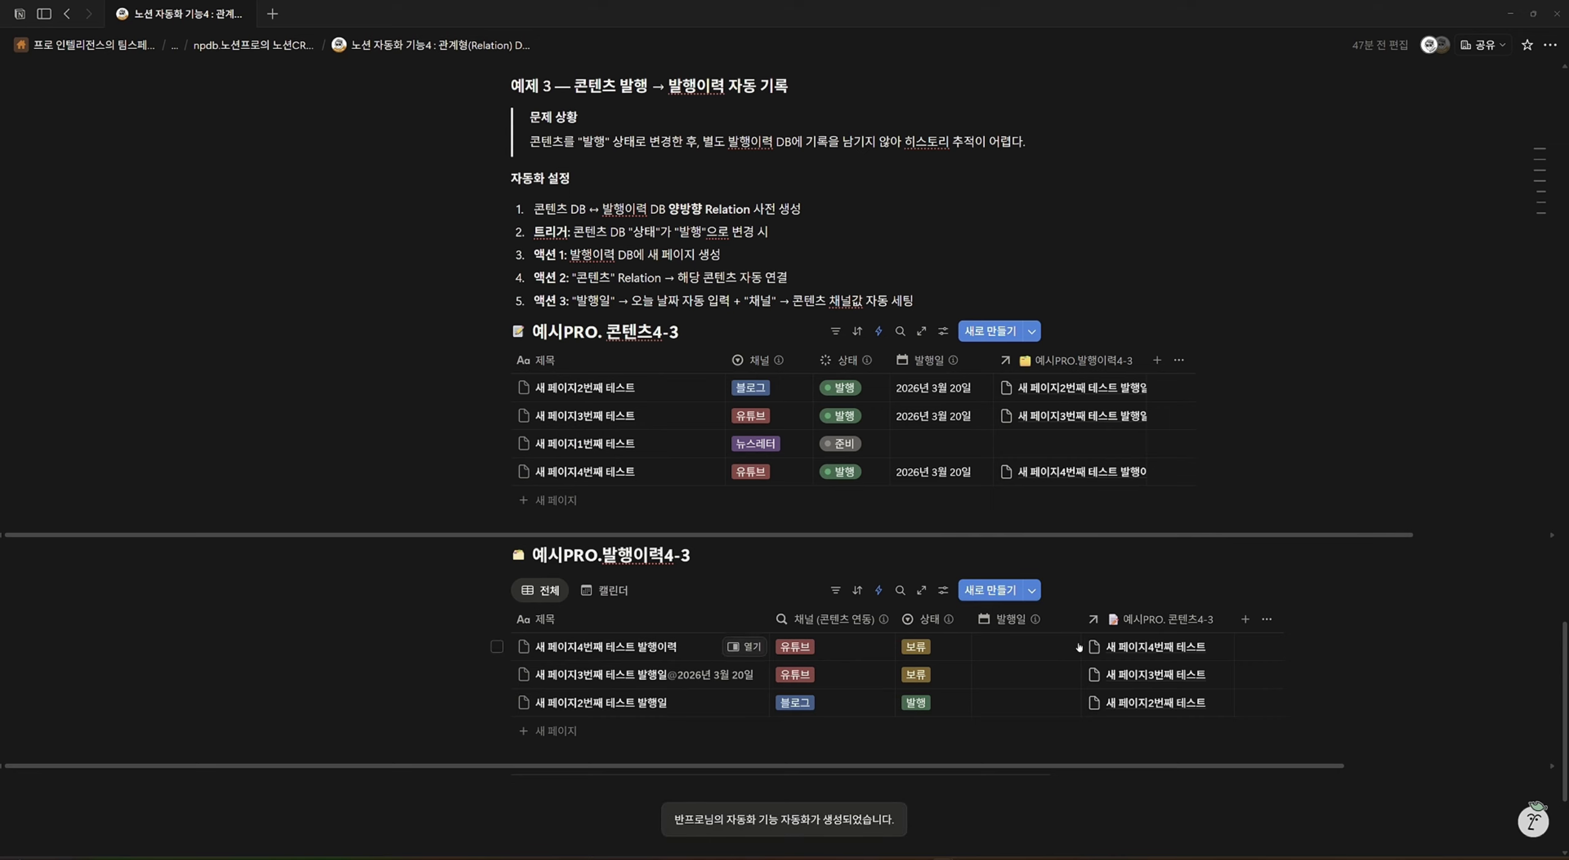
# Test the new automation by changing the 상태 of 새 페이지4번째 테스트 발행이력 to 발행 and back to 보류.
pyautogui.click(919, 647)
pyautogui.click(938, 720)
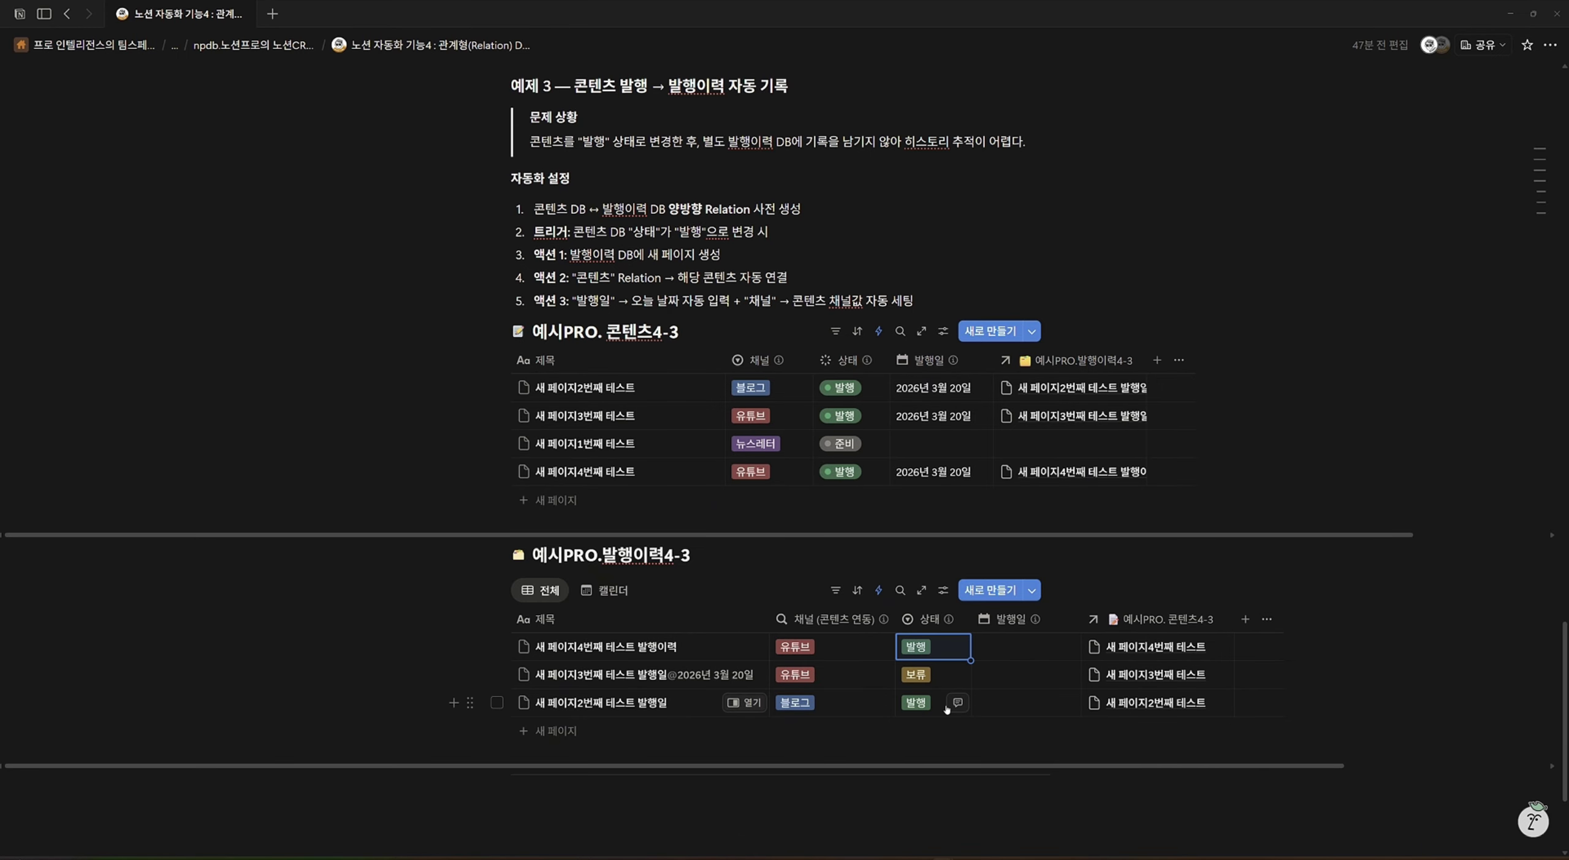
pyautogui.click(929, 650)
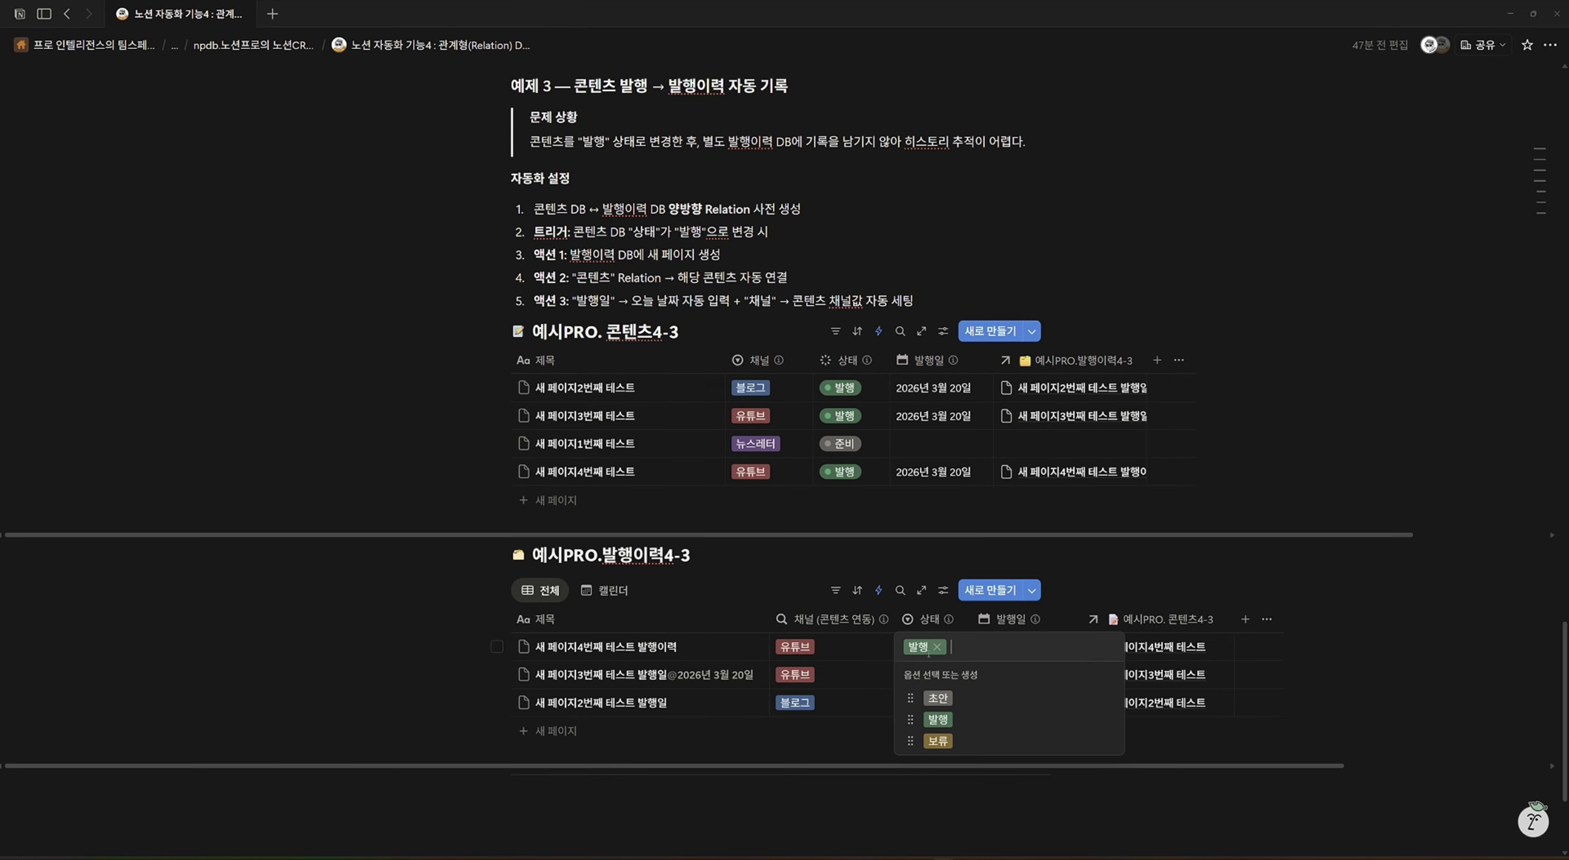
pyautogui.click(939, 745)
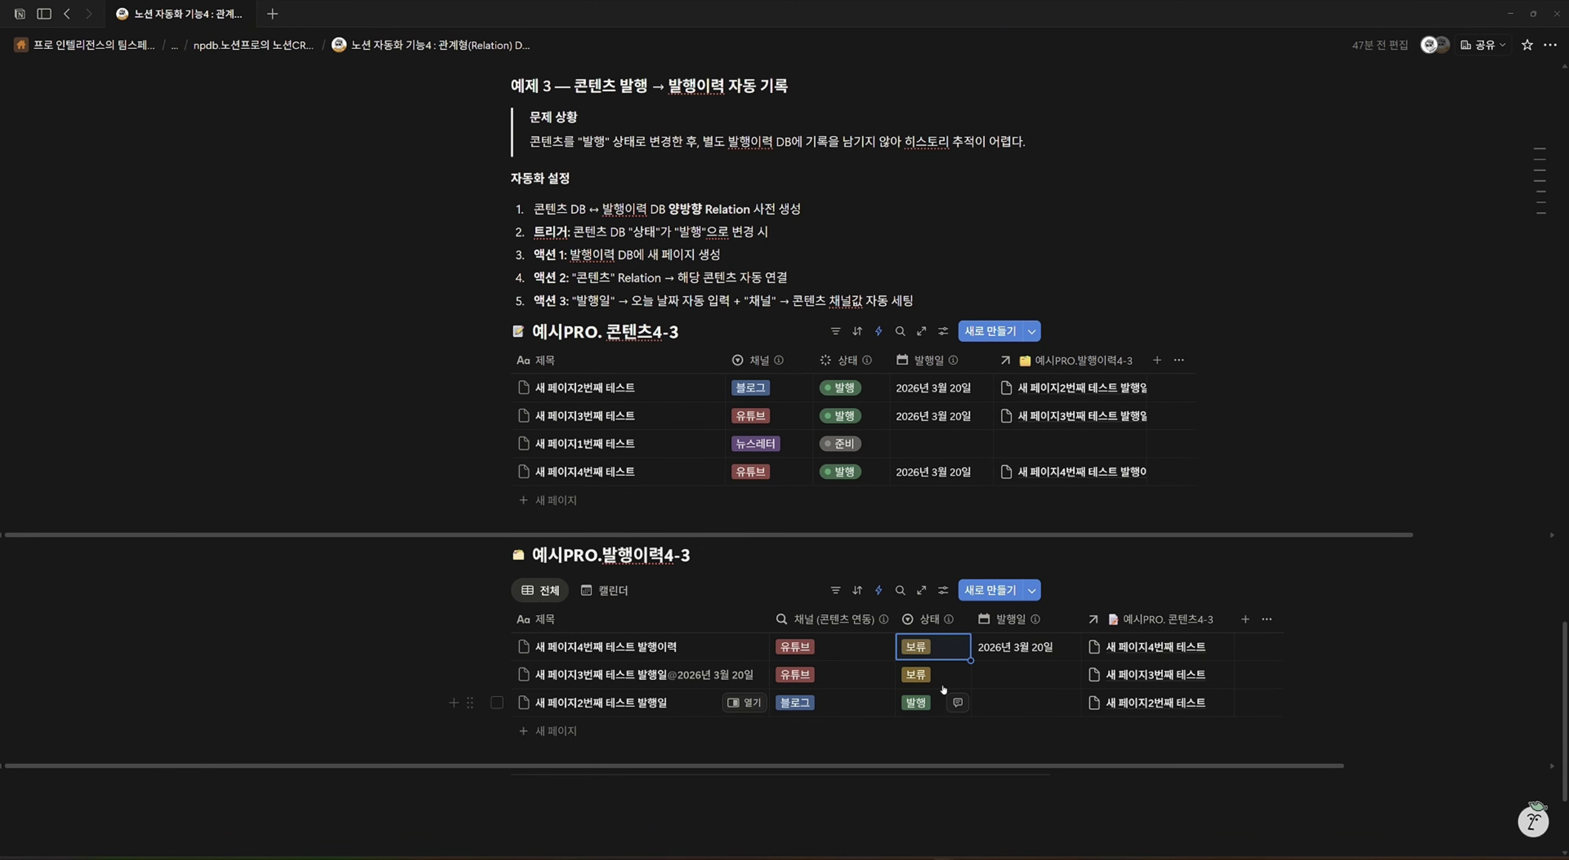
# Clear the 발행일 of 새 페이지4번째 테스트 발행이력 and set its 상태 to 발행 to retest the automation.
pyautogui.click(1015, 647)
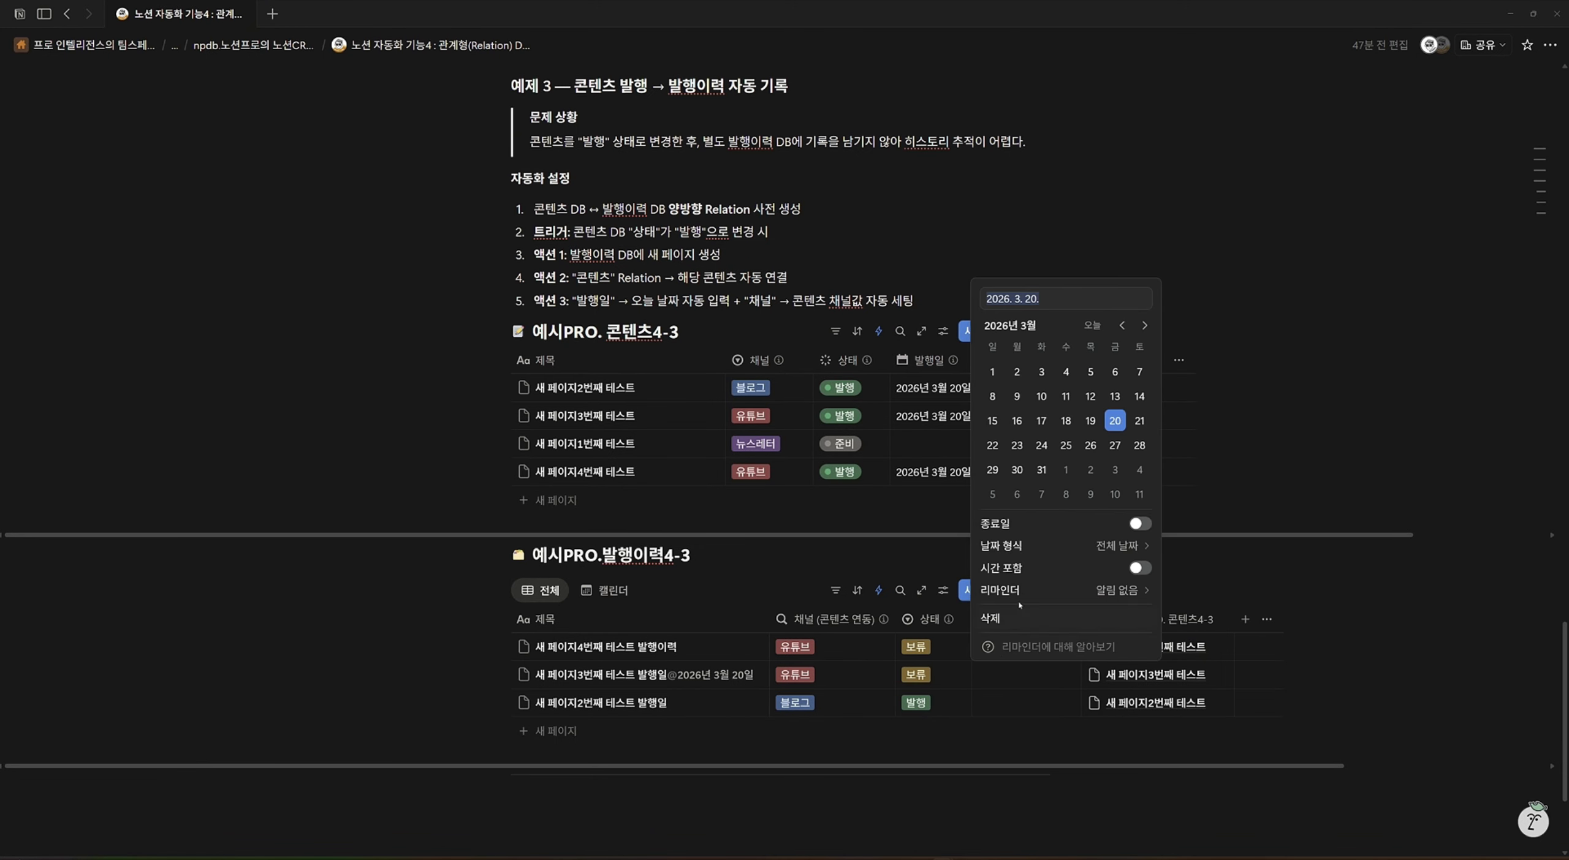
pyautogui.click(993, 640)
pyautogui.click(951, 647)
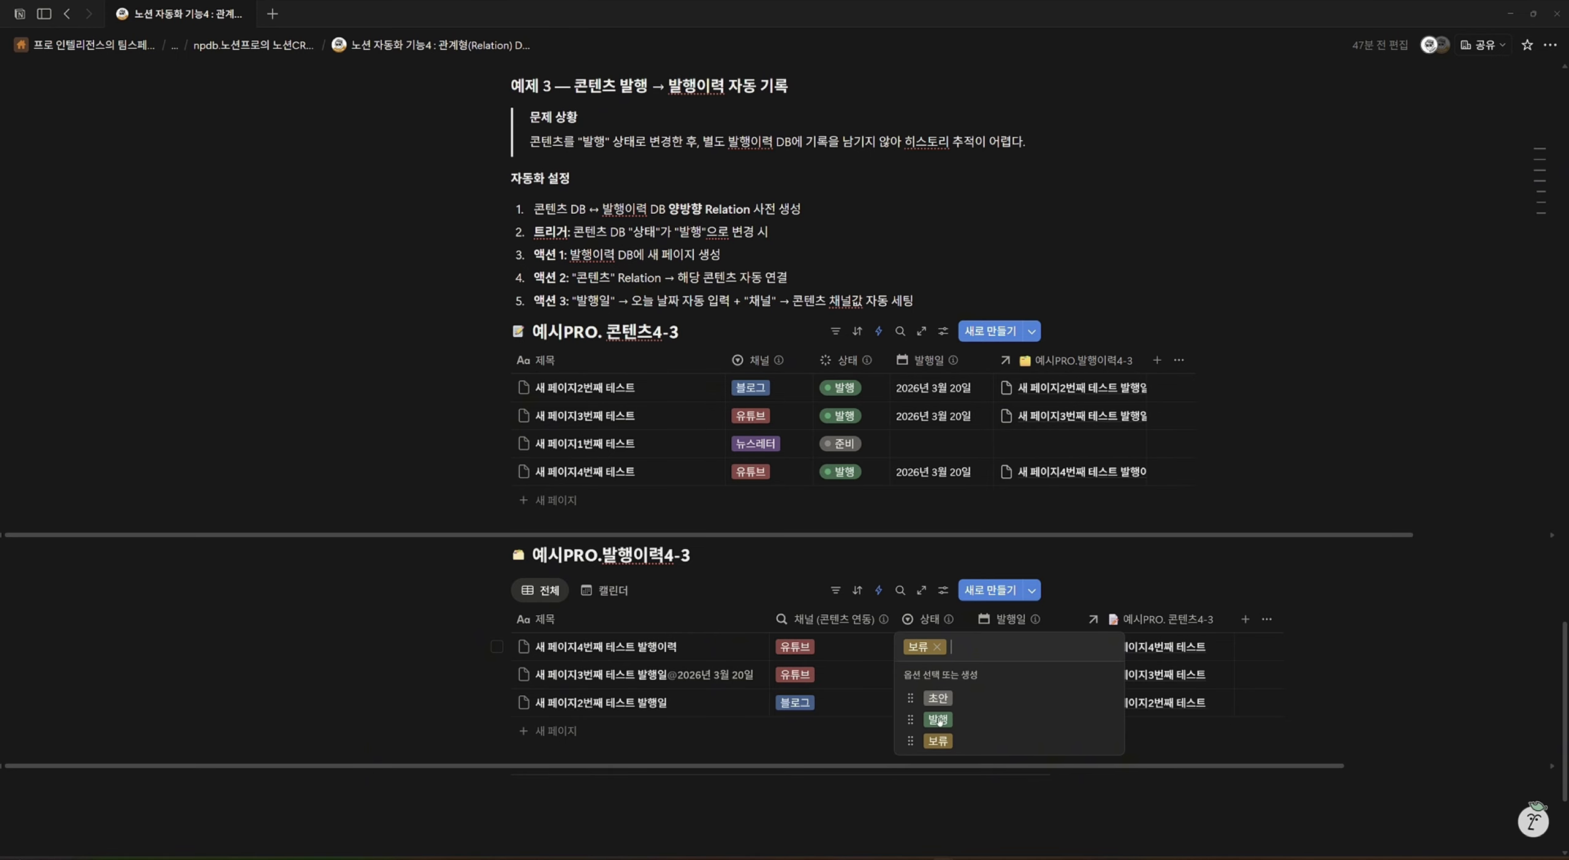
pyautogui.click(926, 720)
# Clear the 발행일 of 새 페이지4번째 테스트 발행이력 again and set its 상태 to 보류 to test that trigger.
pyautogui.click(1005, 647)
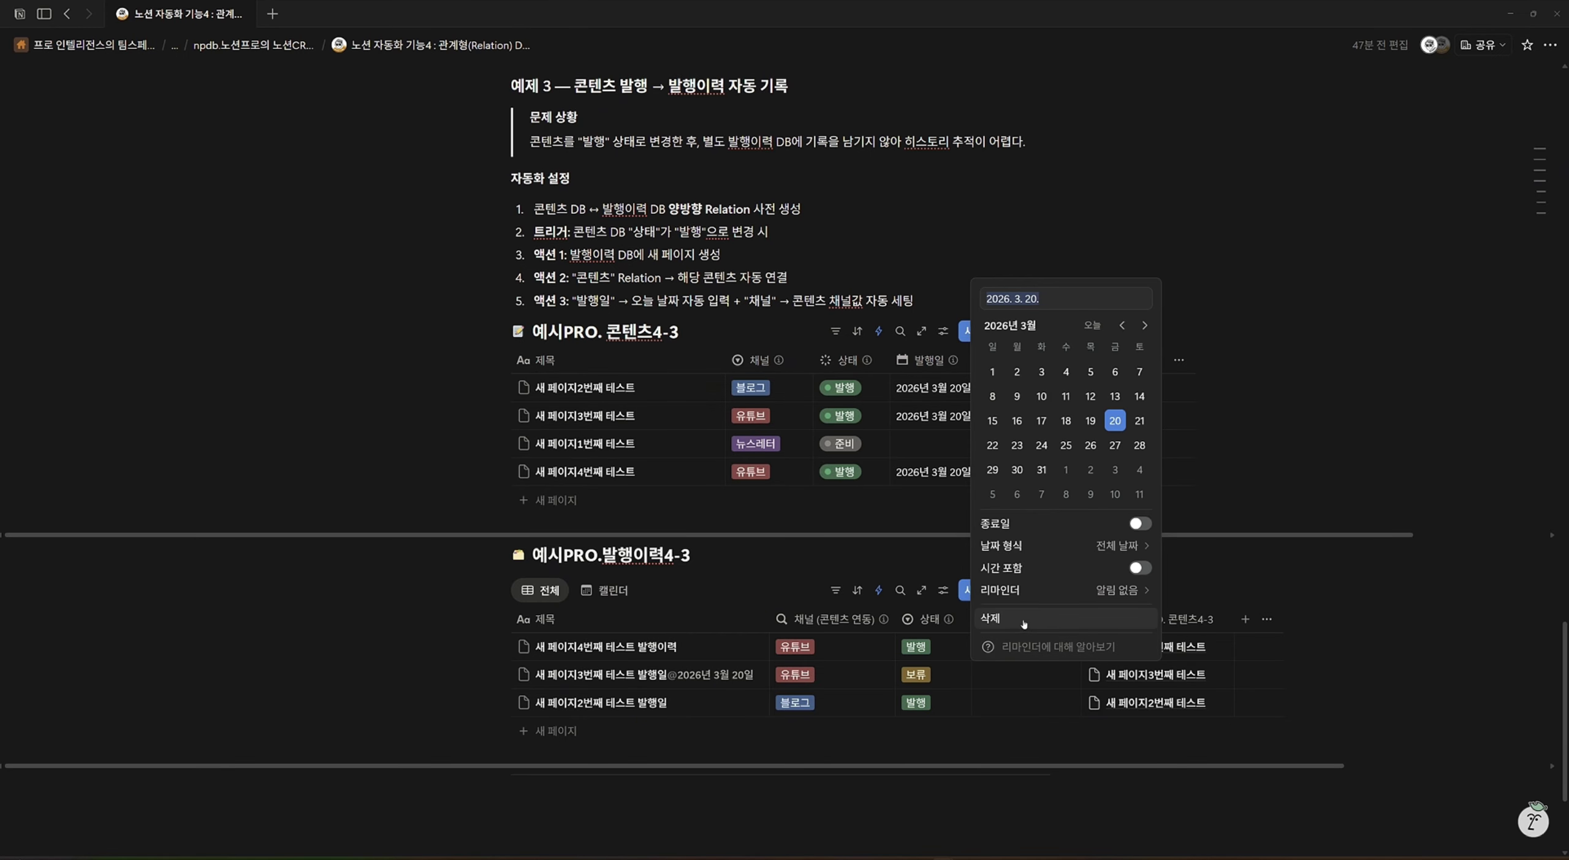
pyautogui.click(992, 643)
pyautogui.click(932, 646)
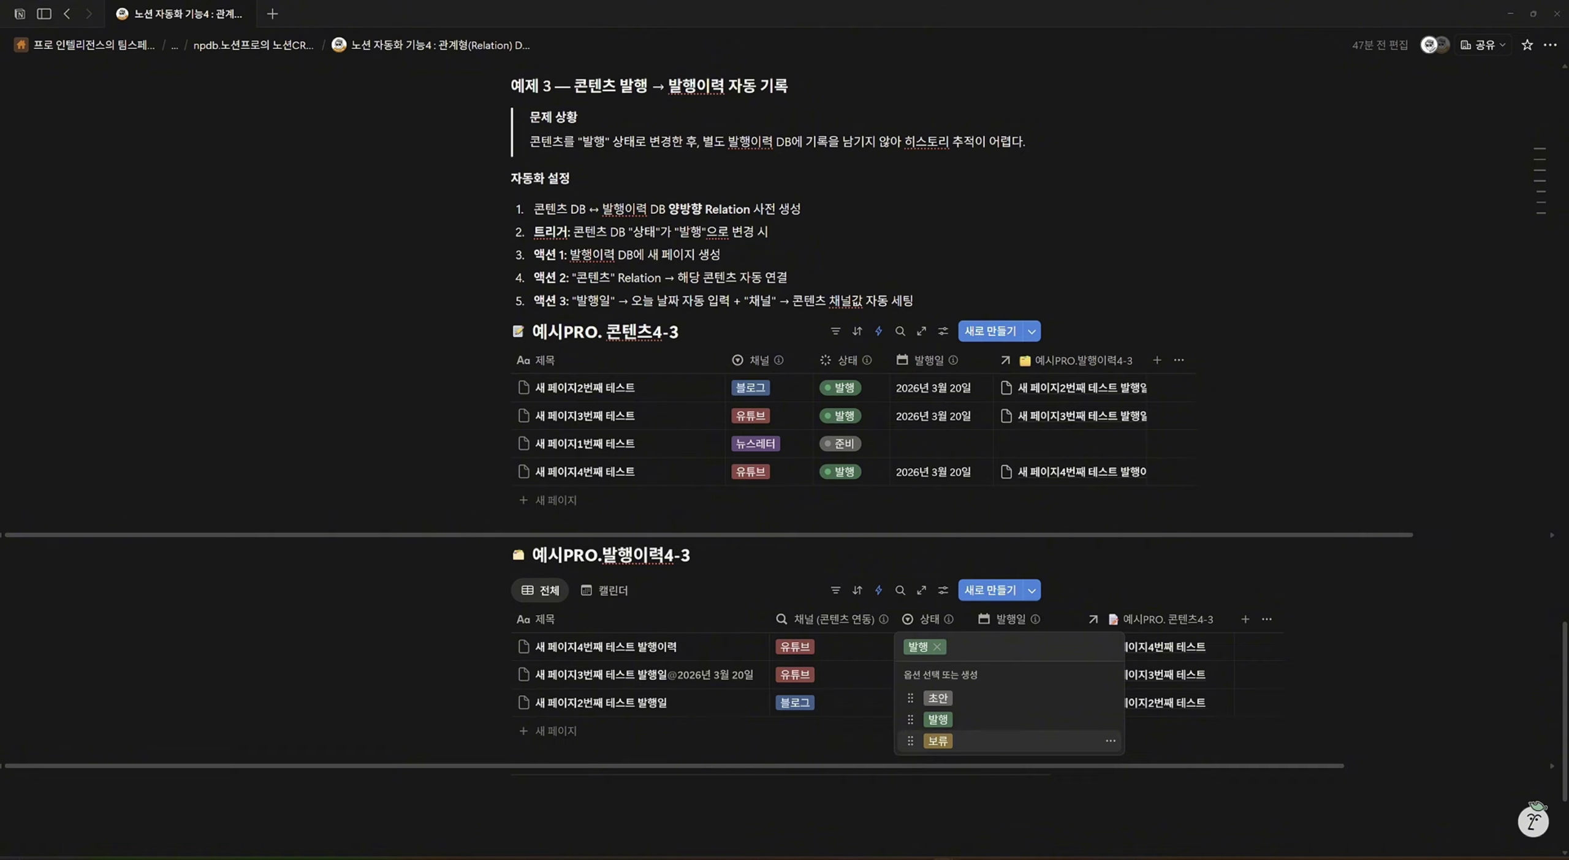
pyautogui.click(929, 740)
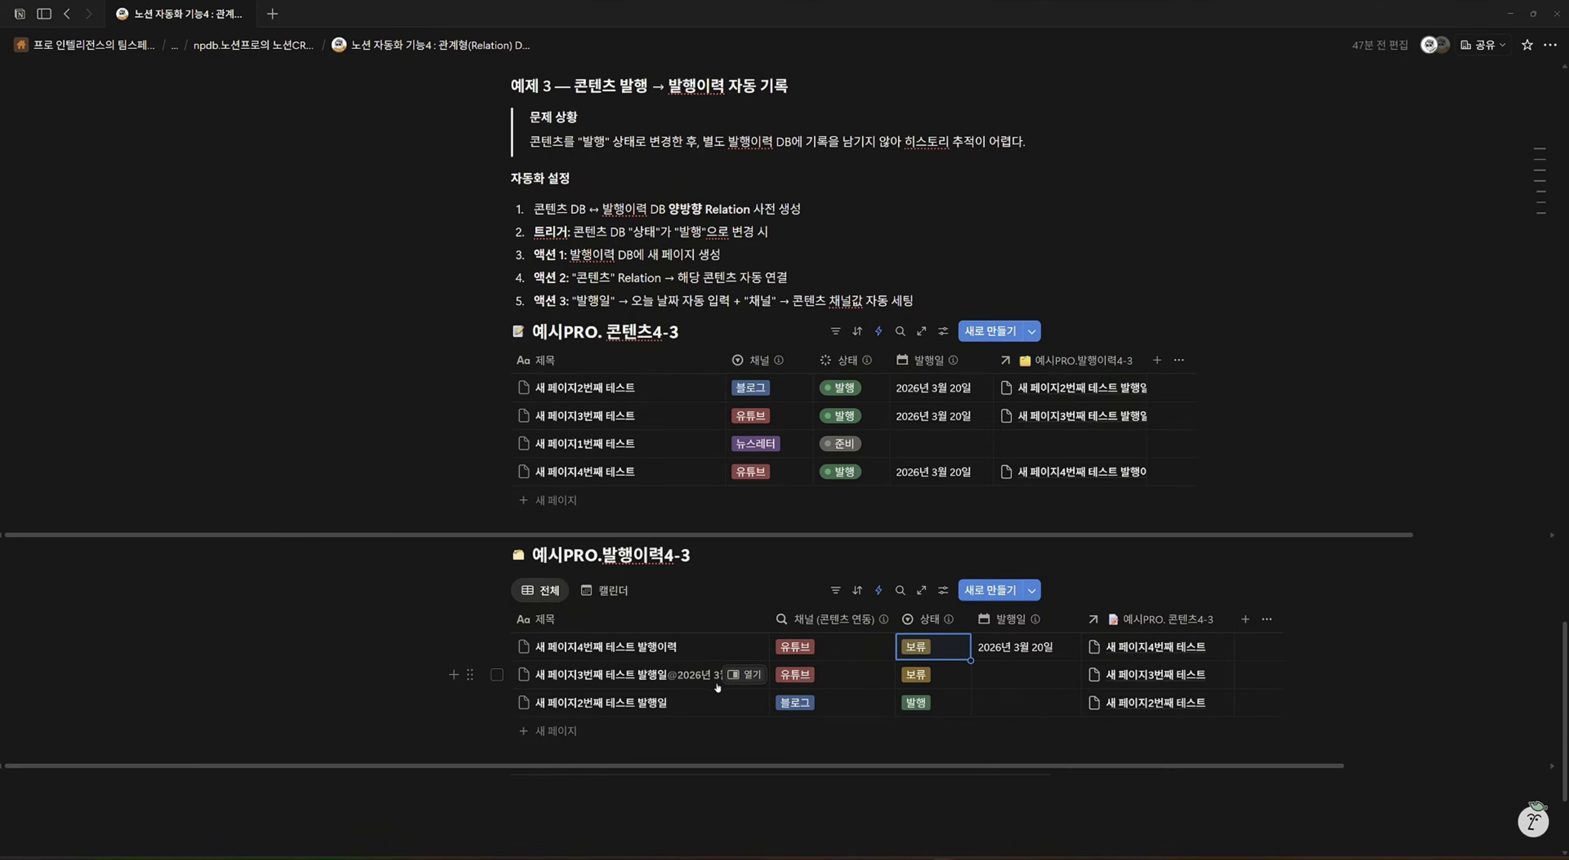
# Append + 자동 실행된 날짜 to the new page's 제목 formula in the 예시PRO. 콘텐츠4-3 automation triggered by Complete status.
pyautogui.click(878, 331)
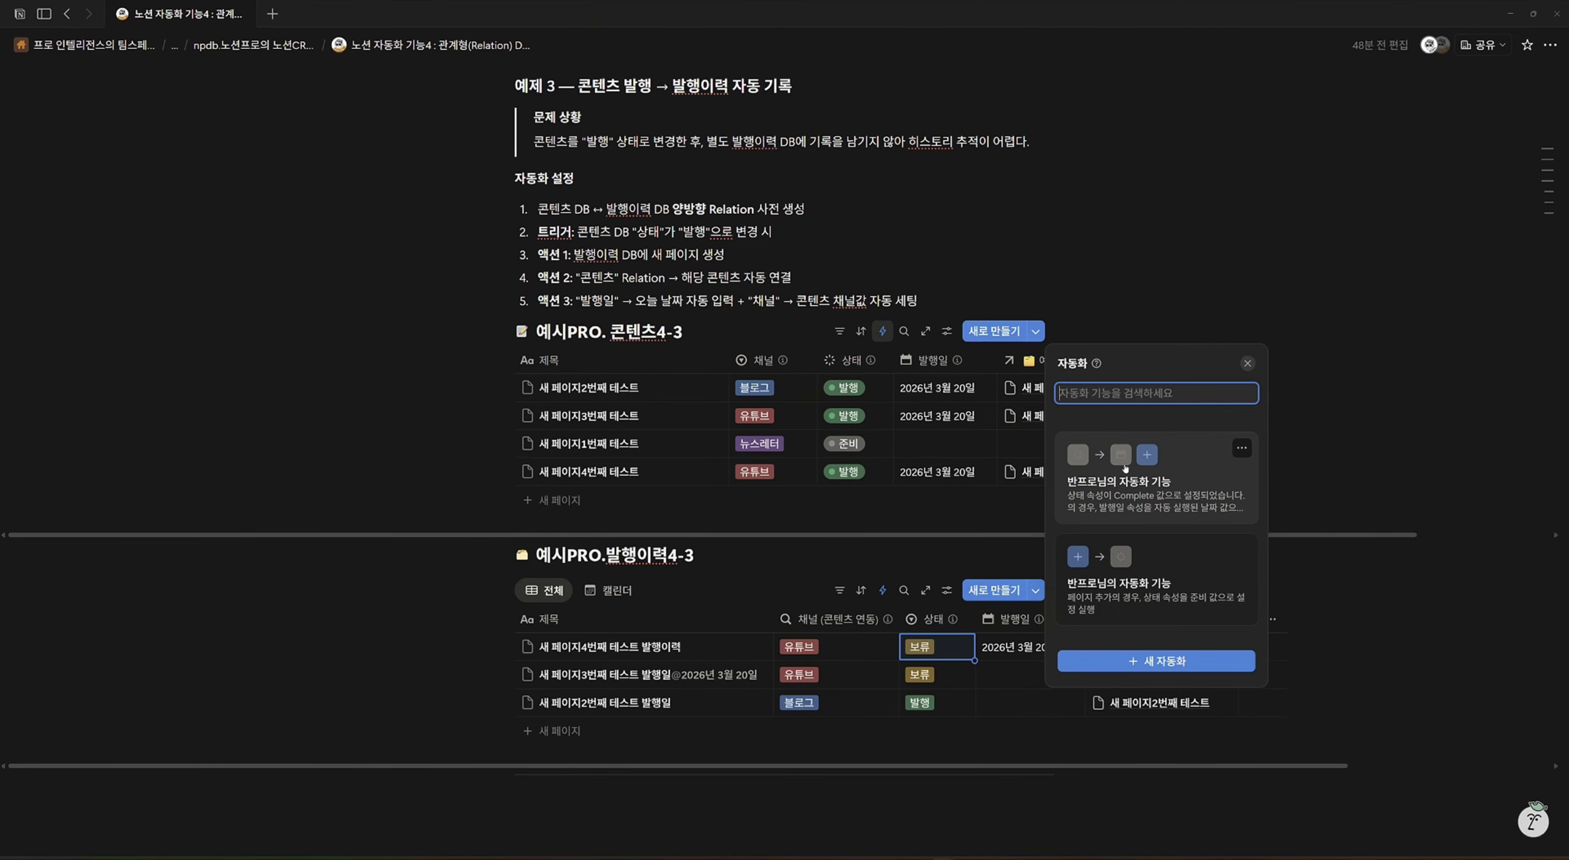
pyautogui.click(1173, 480)
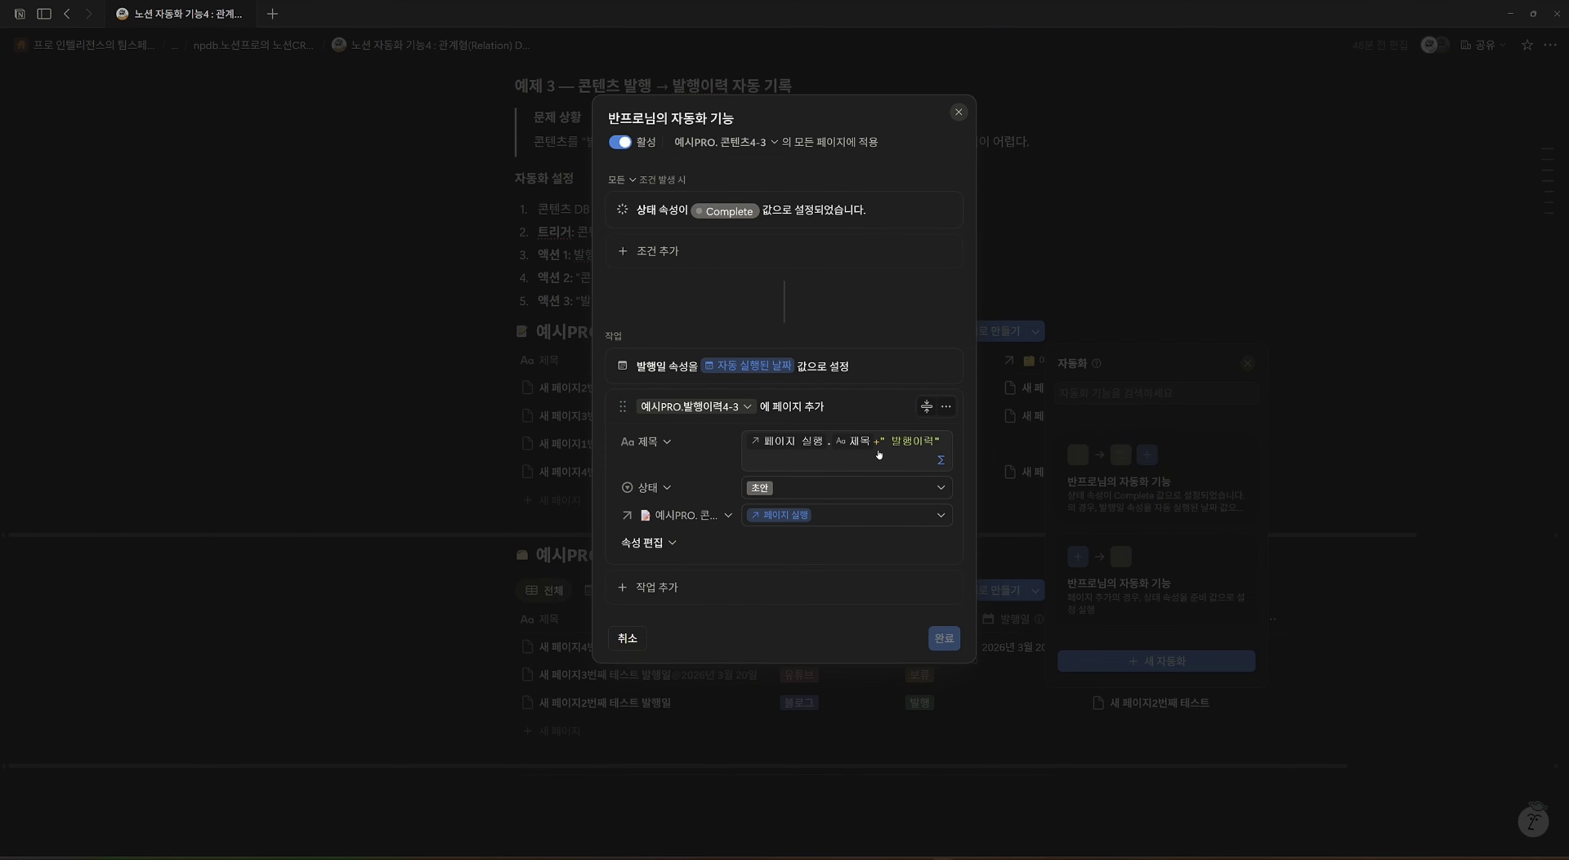
pyautogui.click(942, 461)
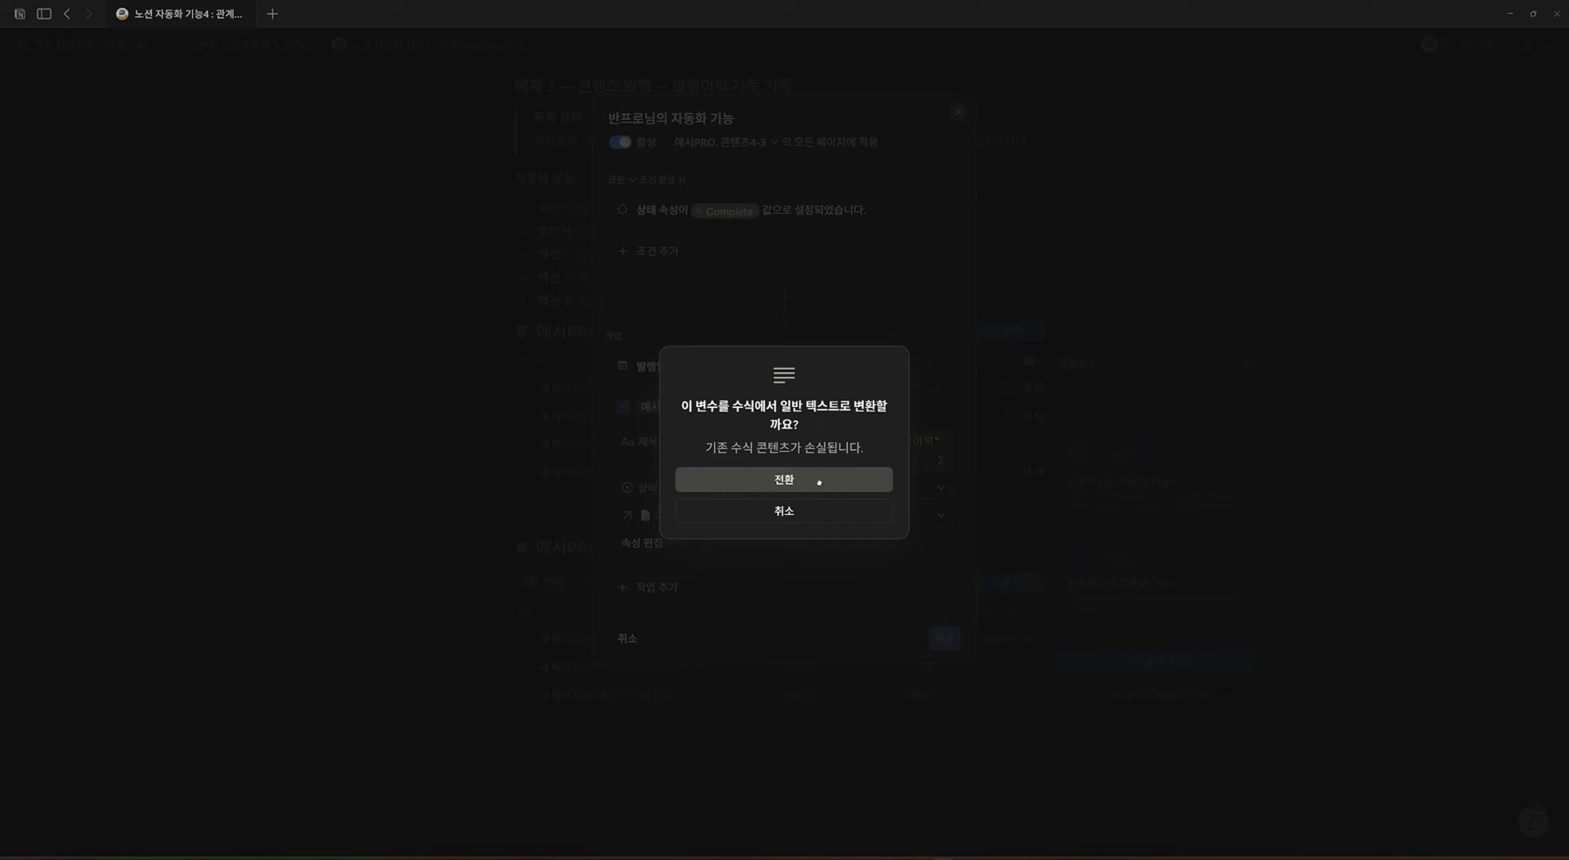
pyautogui.click(815, 479)
pyautogui.click(940, 442)
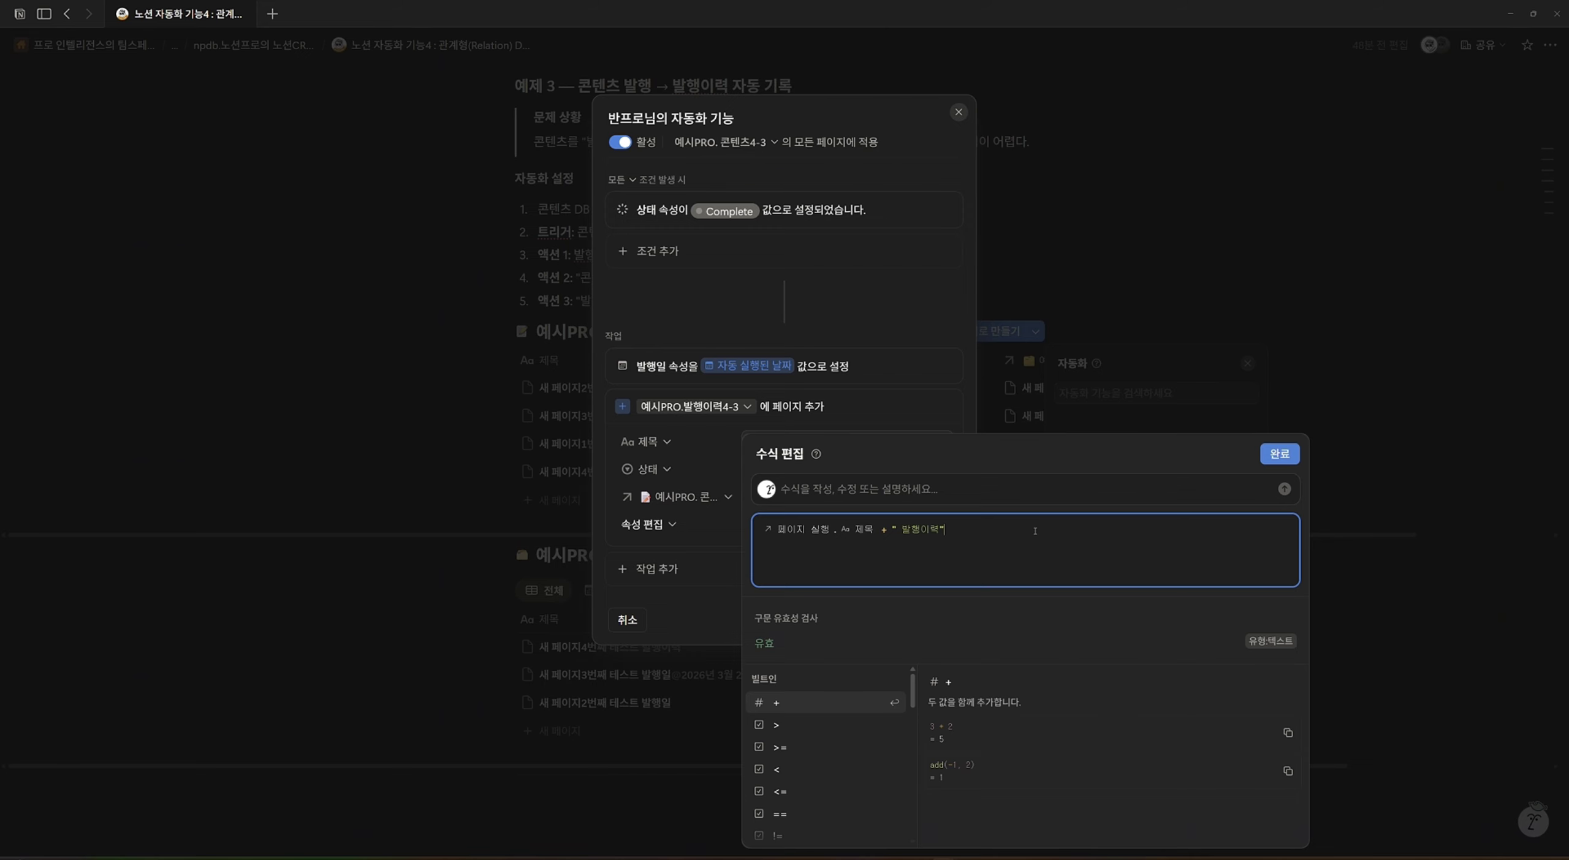
pyautogui.write('+')
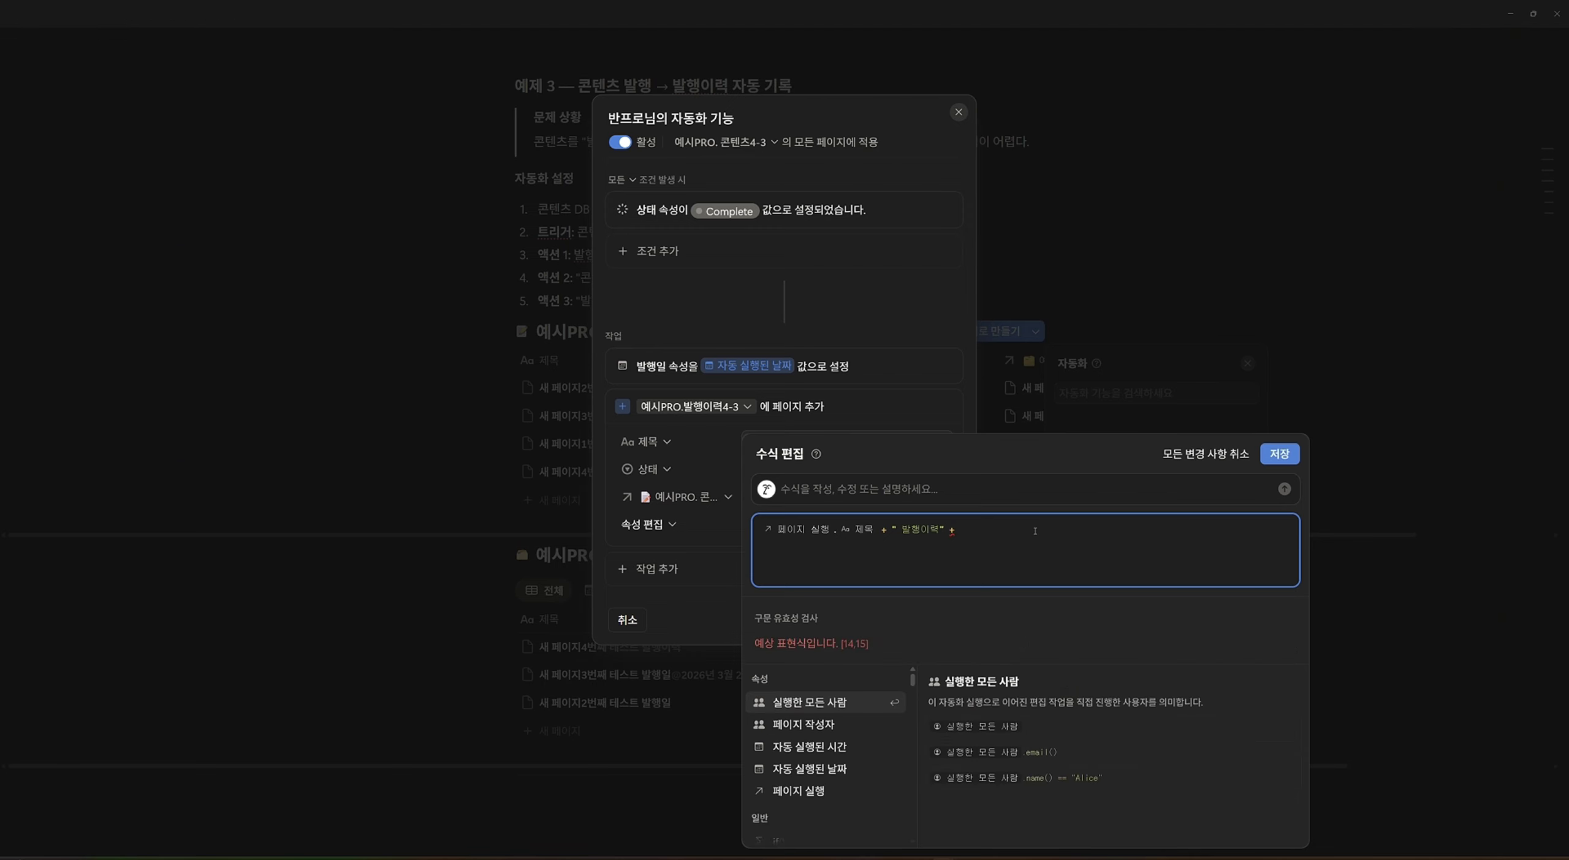
pyautogui.click(838, 771)
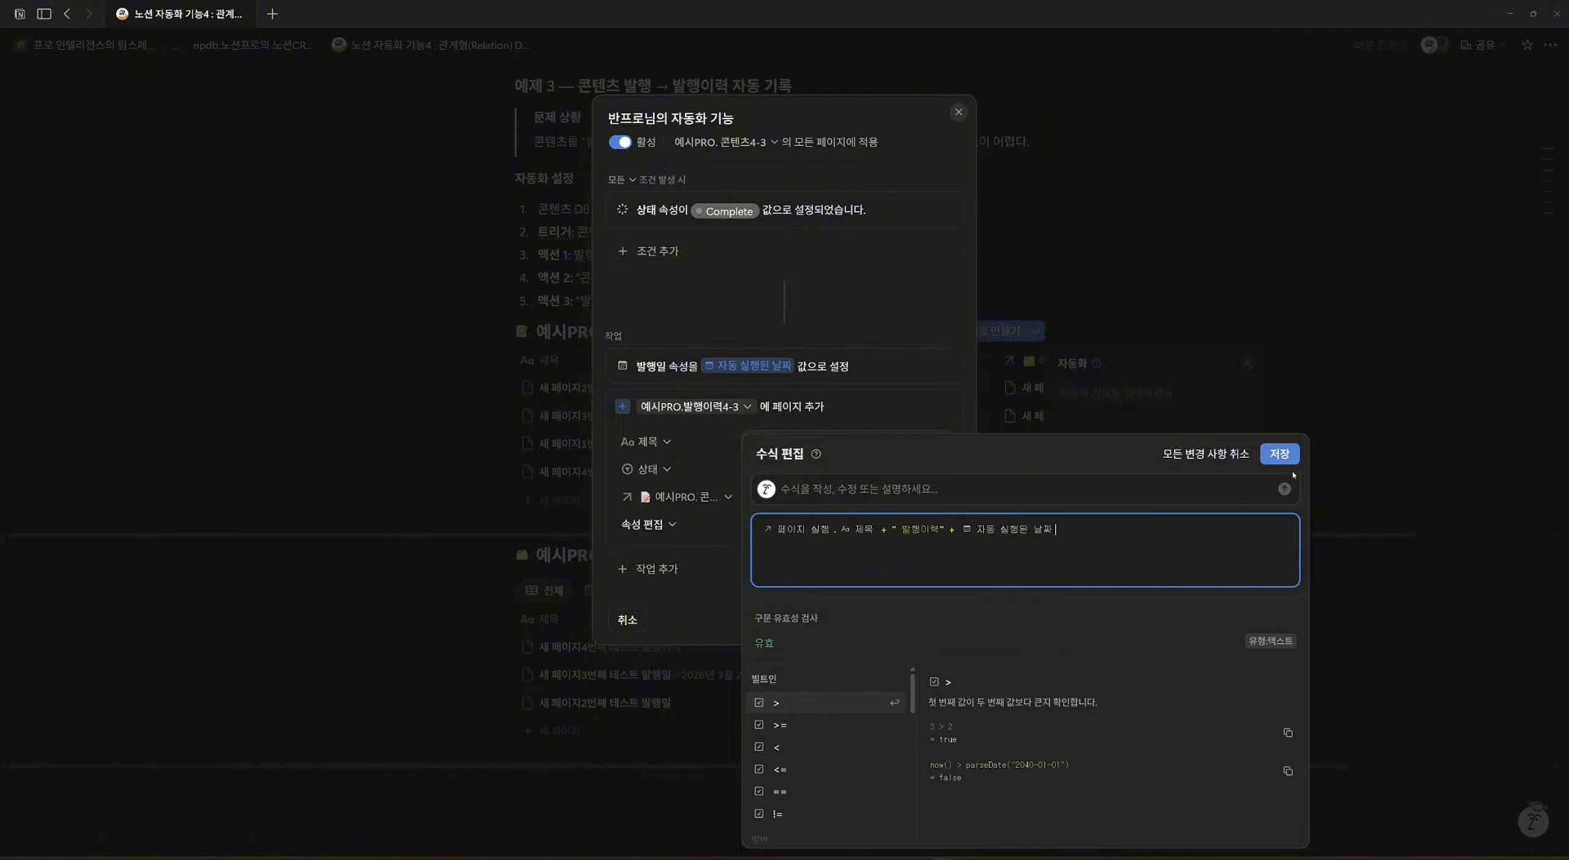
pyautogui.click(1279, 456)
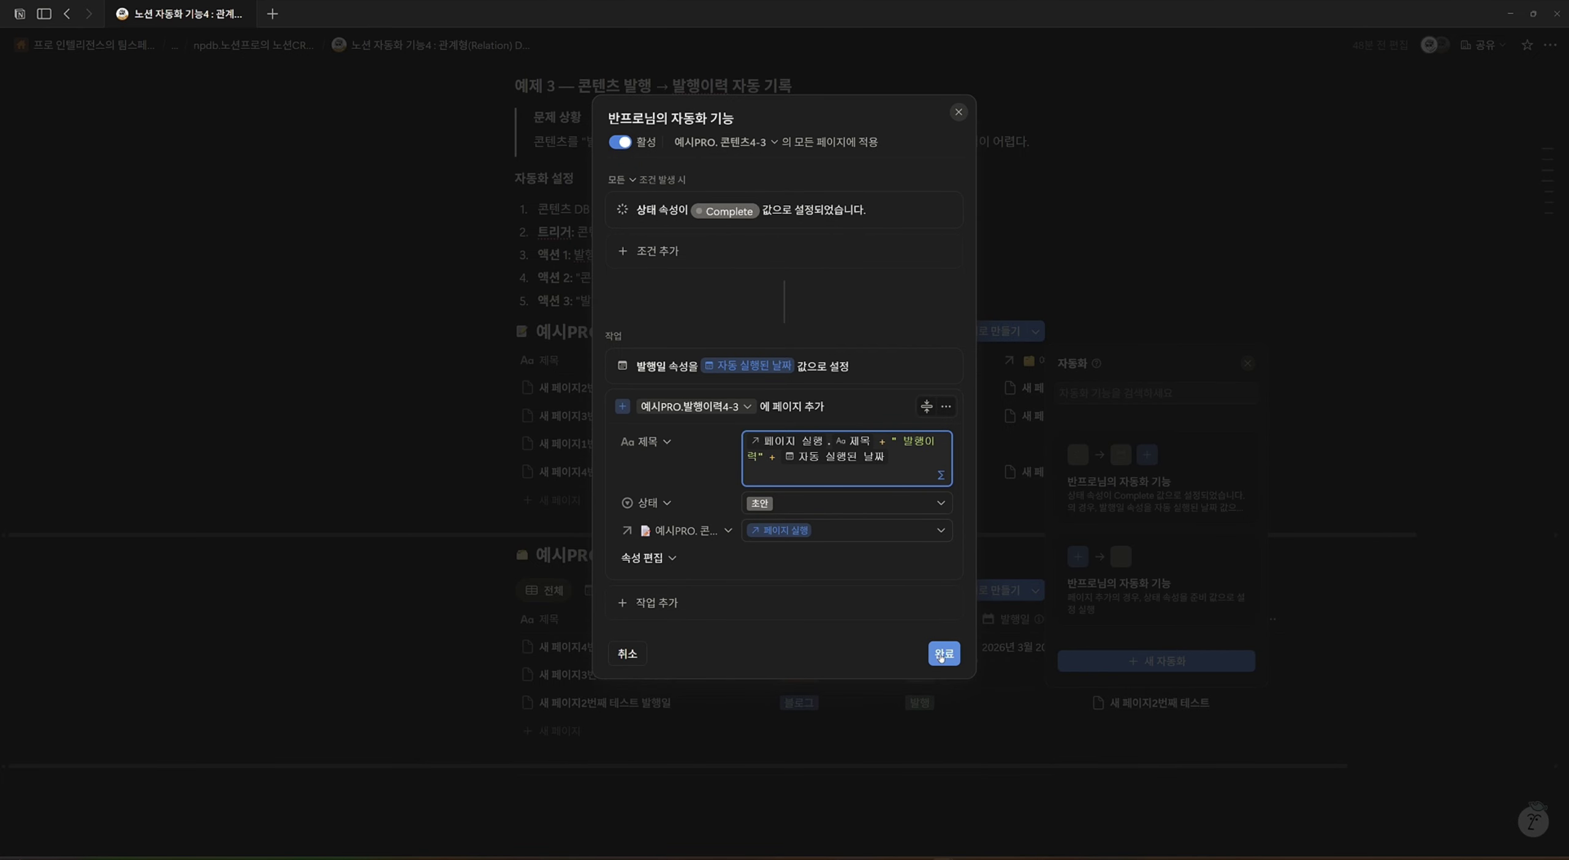
# Convert the 제목 formula to plain text, add another 자동 실행된 날짜 mention at its end, and save the automation.
pyautogui.click(940, 475)
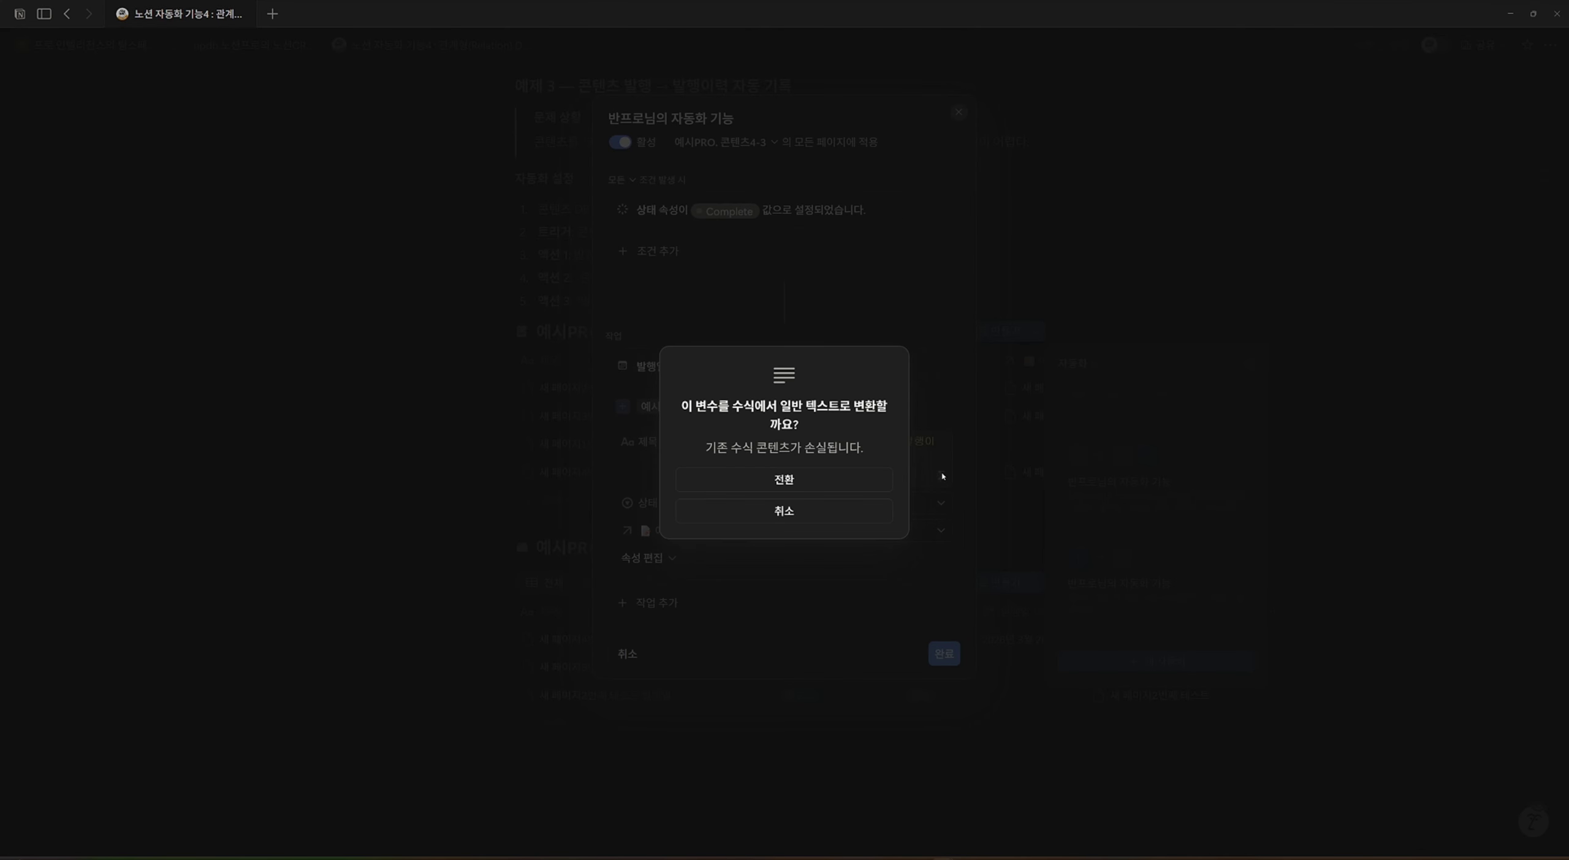
pyautogui.click(784, 480)
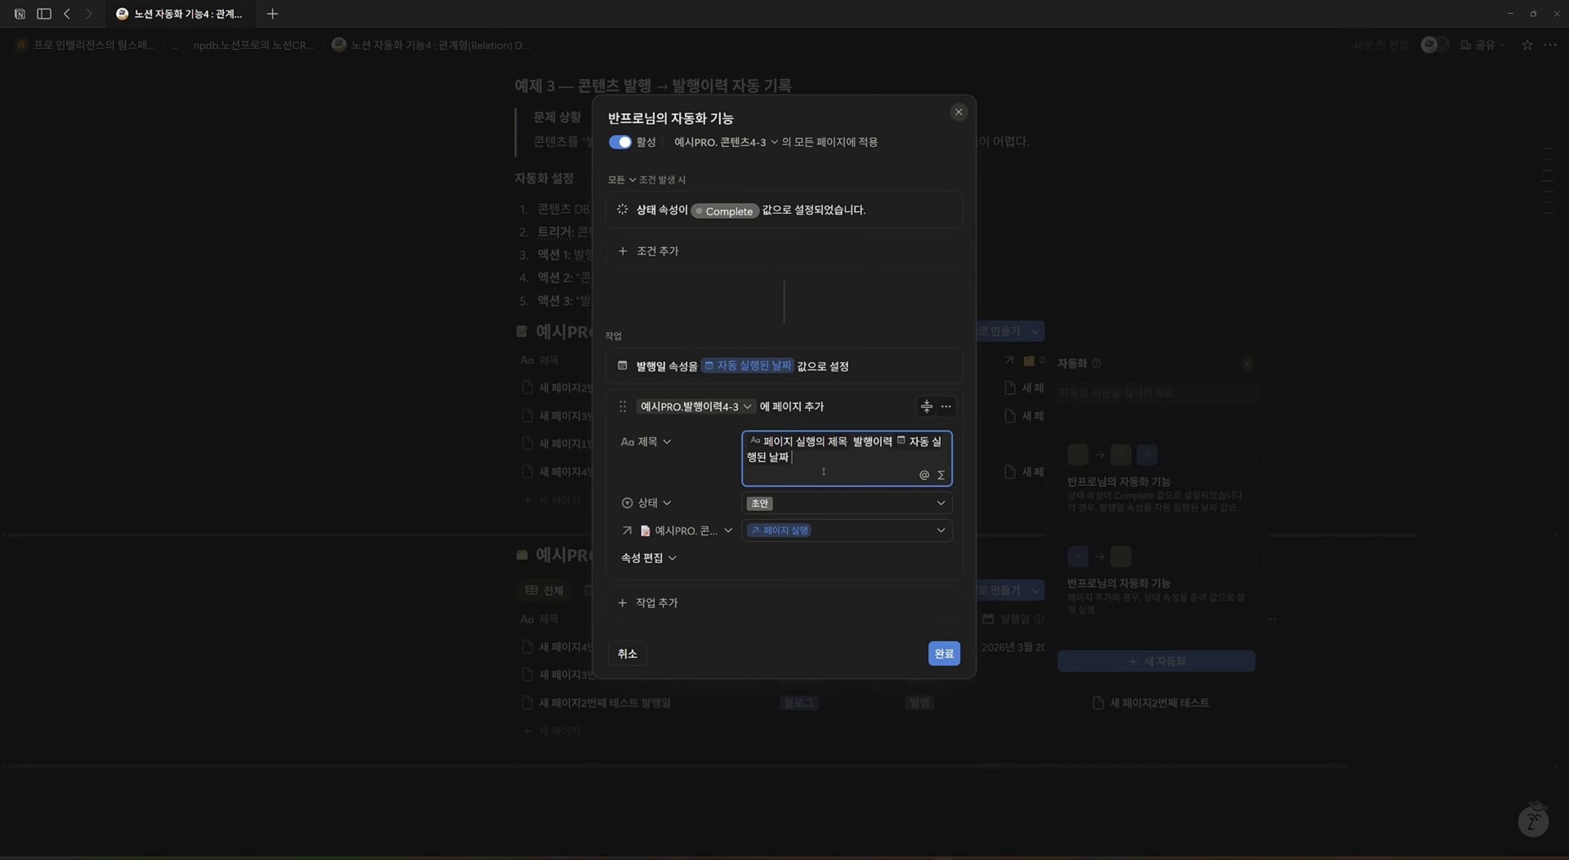
pyautogui.click(926, 476)
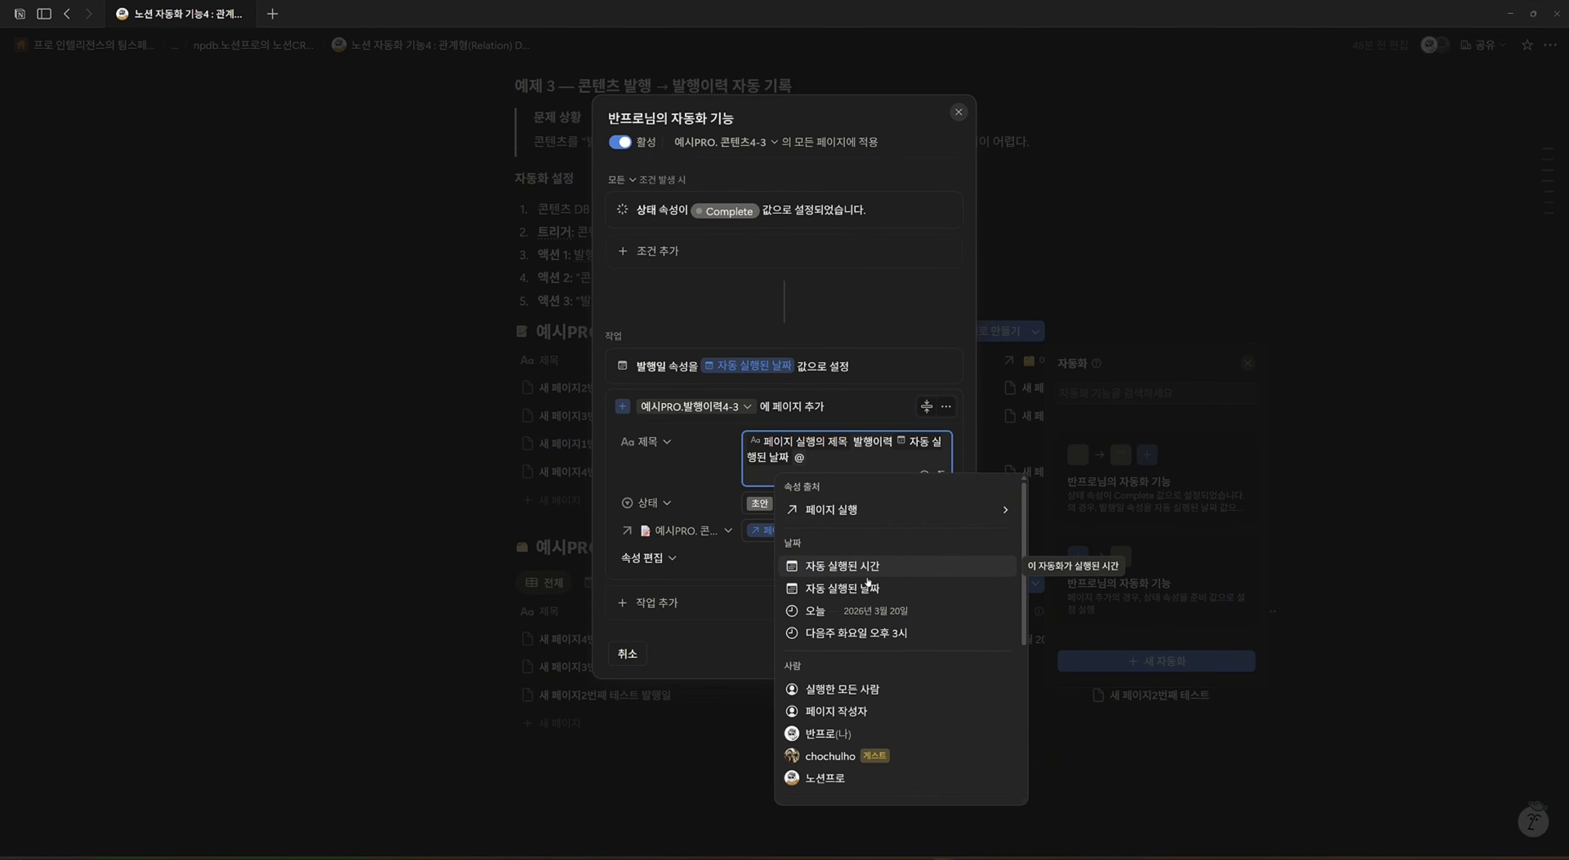
pyautogui.click(865, 588)
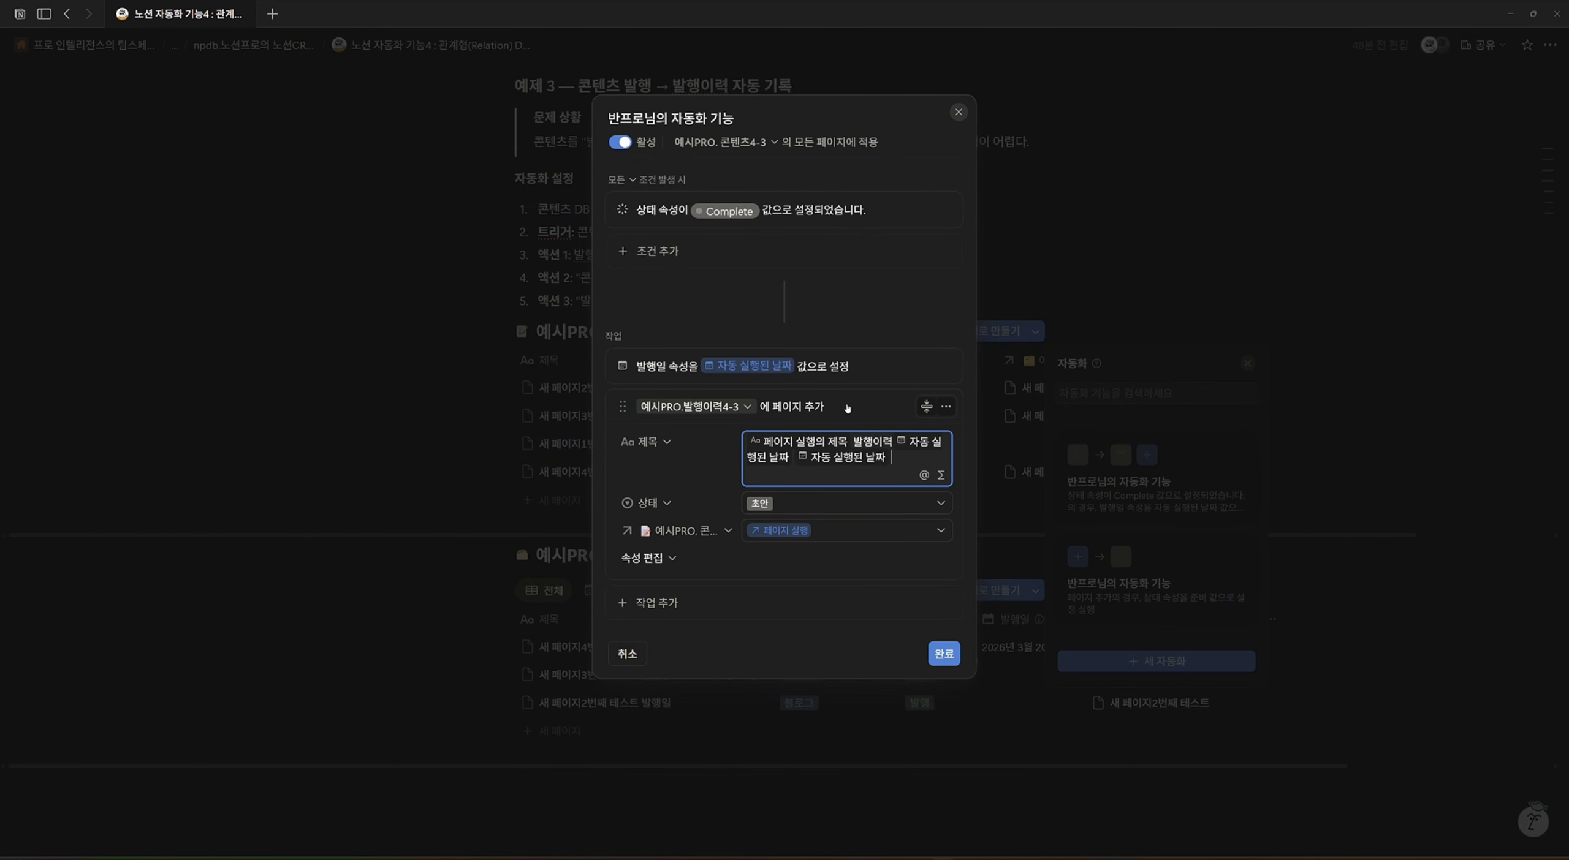
pyautogui.click(933, 652)
pyautogui.press('Escape')
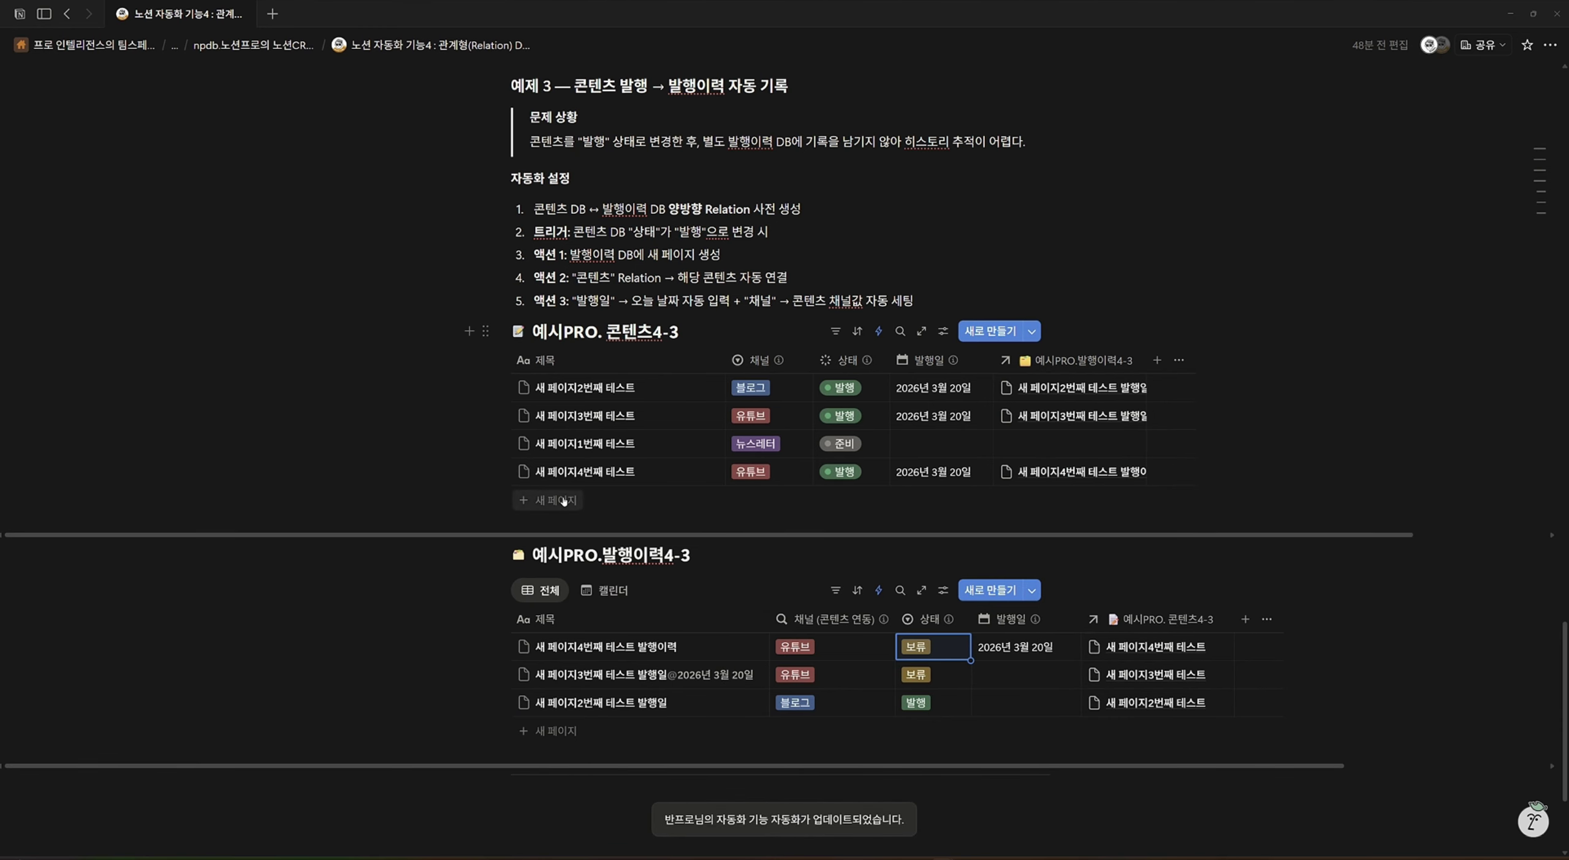
# Add a page titled 새 페이지5번째 테스트 to 예시PRO. 콘텐츠4-3 with its 채널 set to 인스타그램.
pyautogui.click(607, 514)
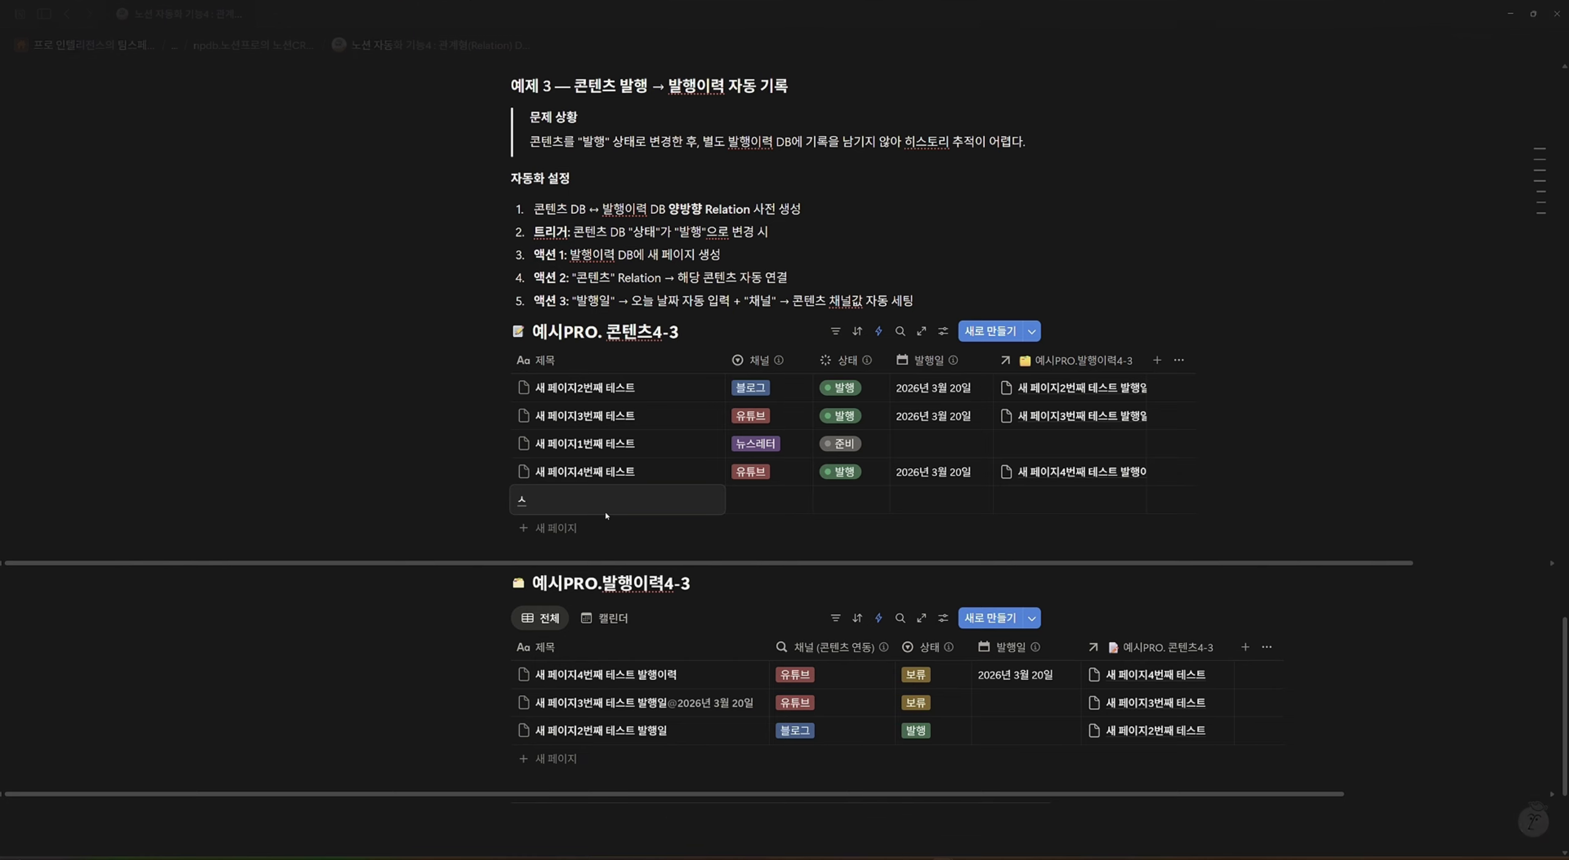
pyautogui.write('새 페이지')
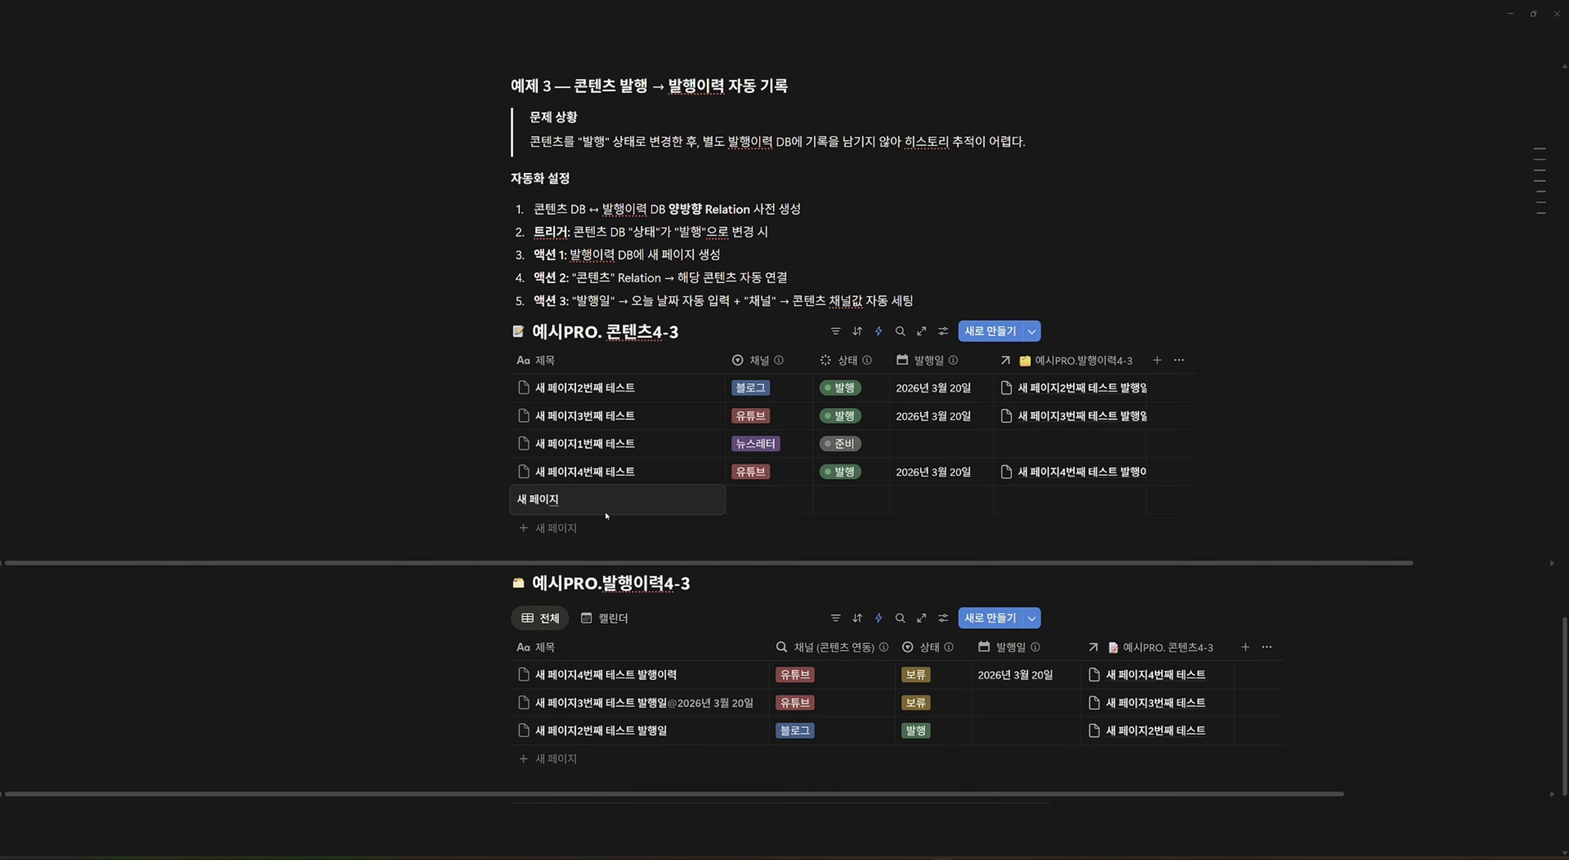
pyautogui.write('5번째 테스트')
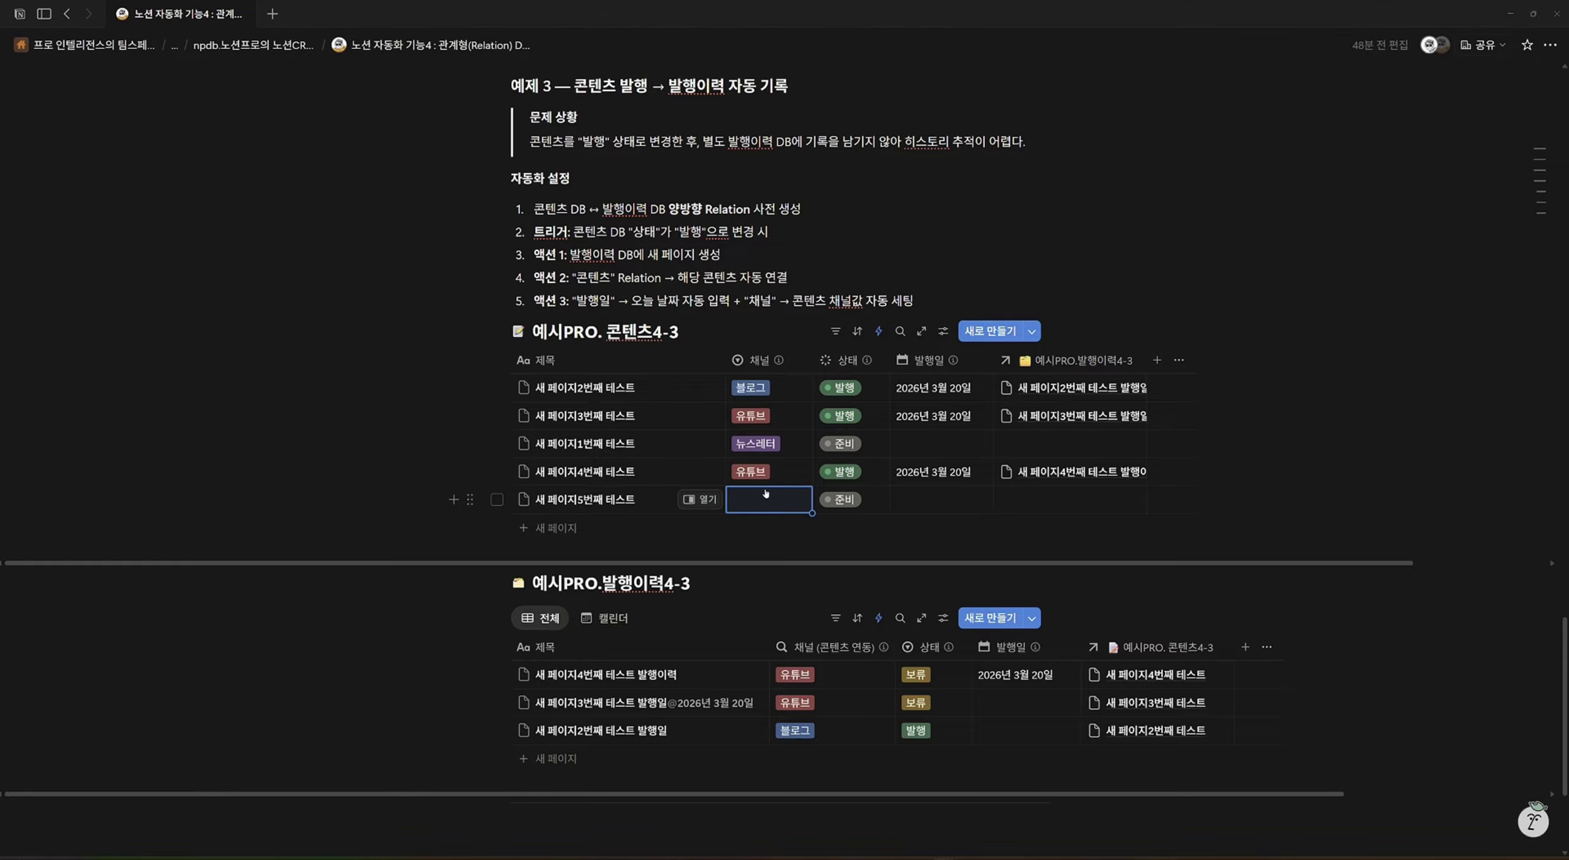
pyautogui.click(774, 502)
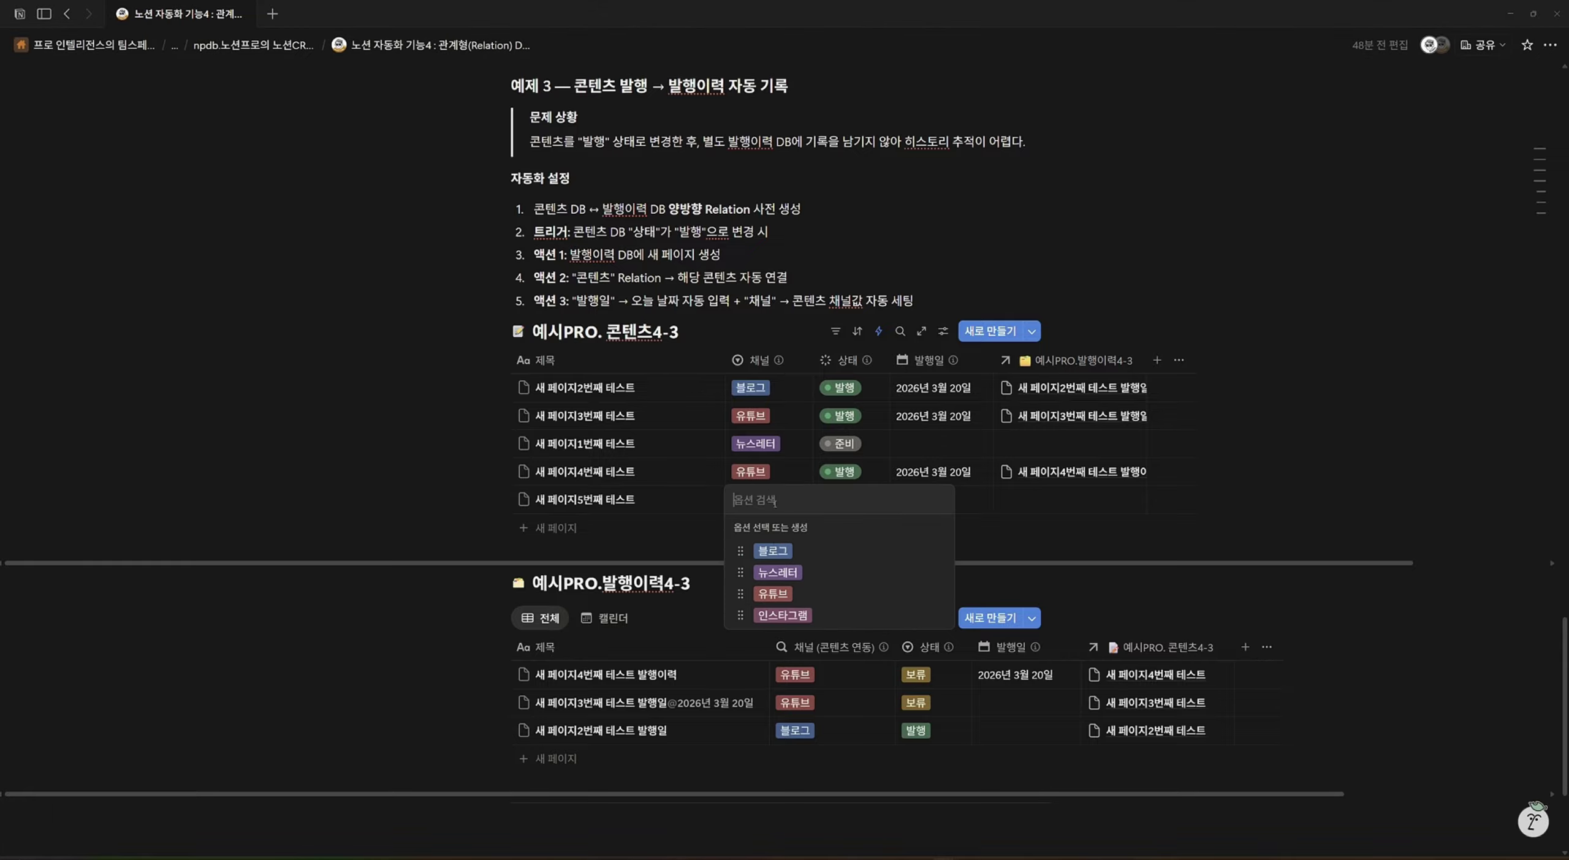
pyautogui.click(778, 615)
# Set the 상태 of 새 페이지5번째 테스트 to 발행 to test the automation, and widen the 제목 column in 예시PRO.발행이력4-3.
pyautogui.click(841, 500)
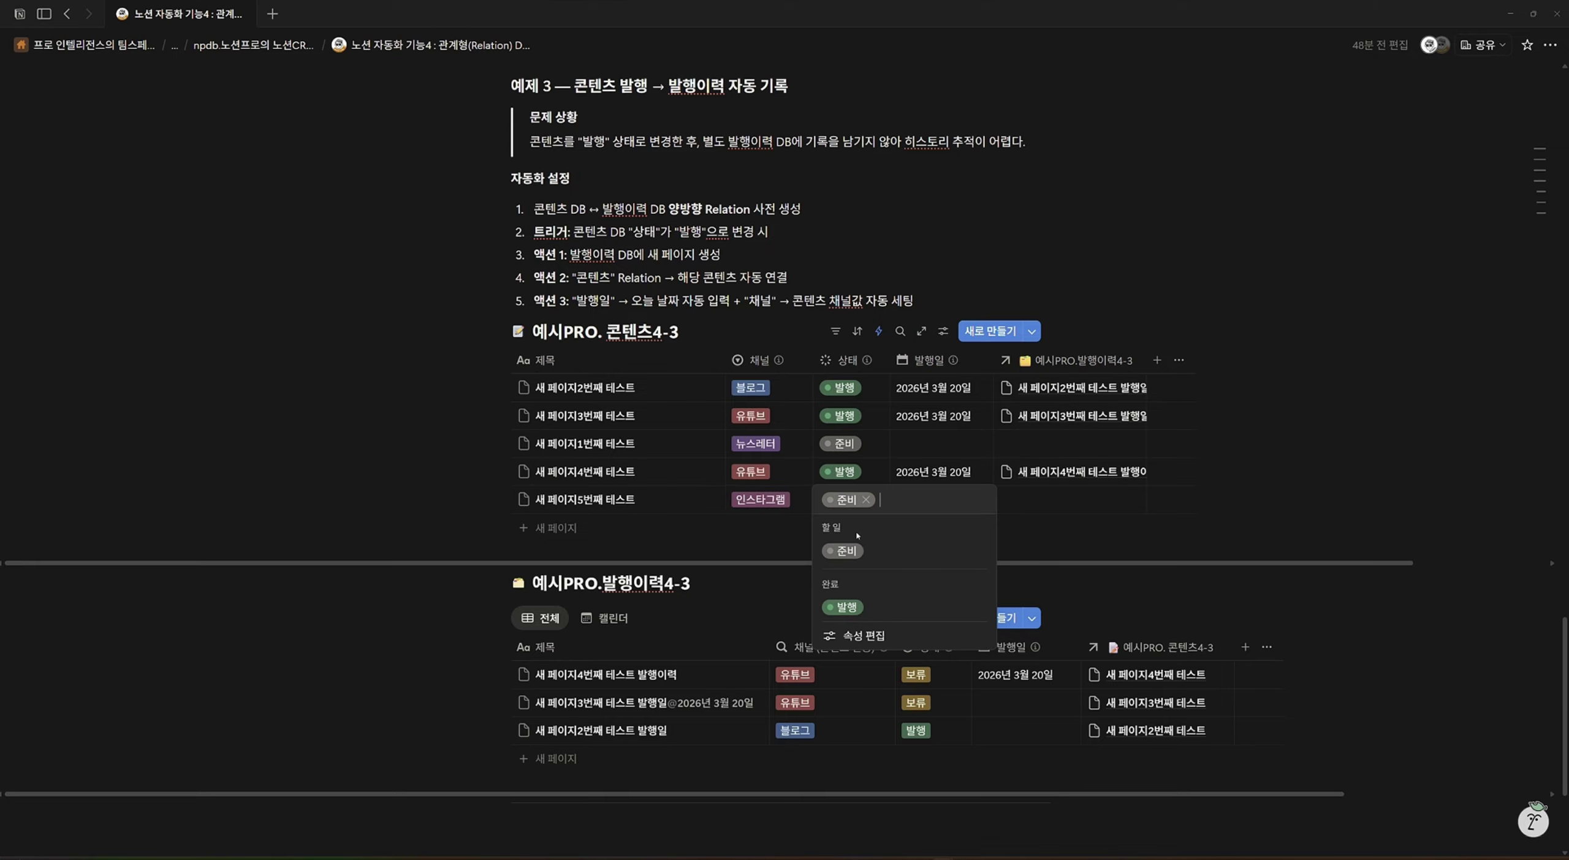
pyautogui.click(849, 606)
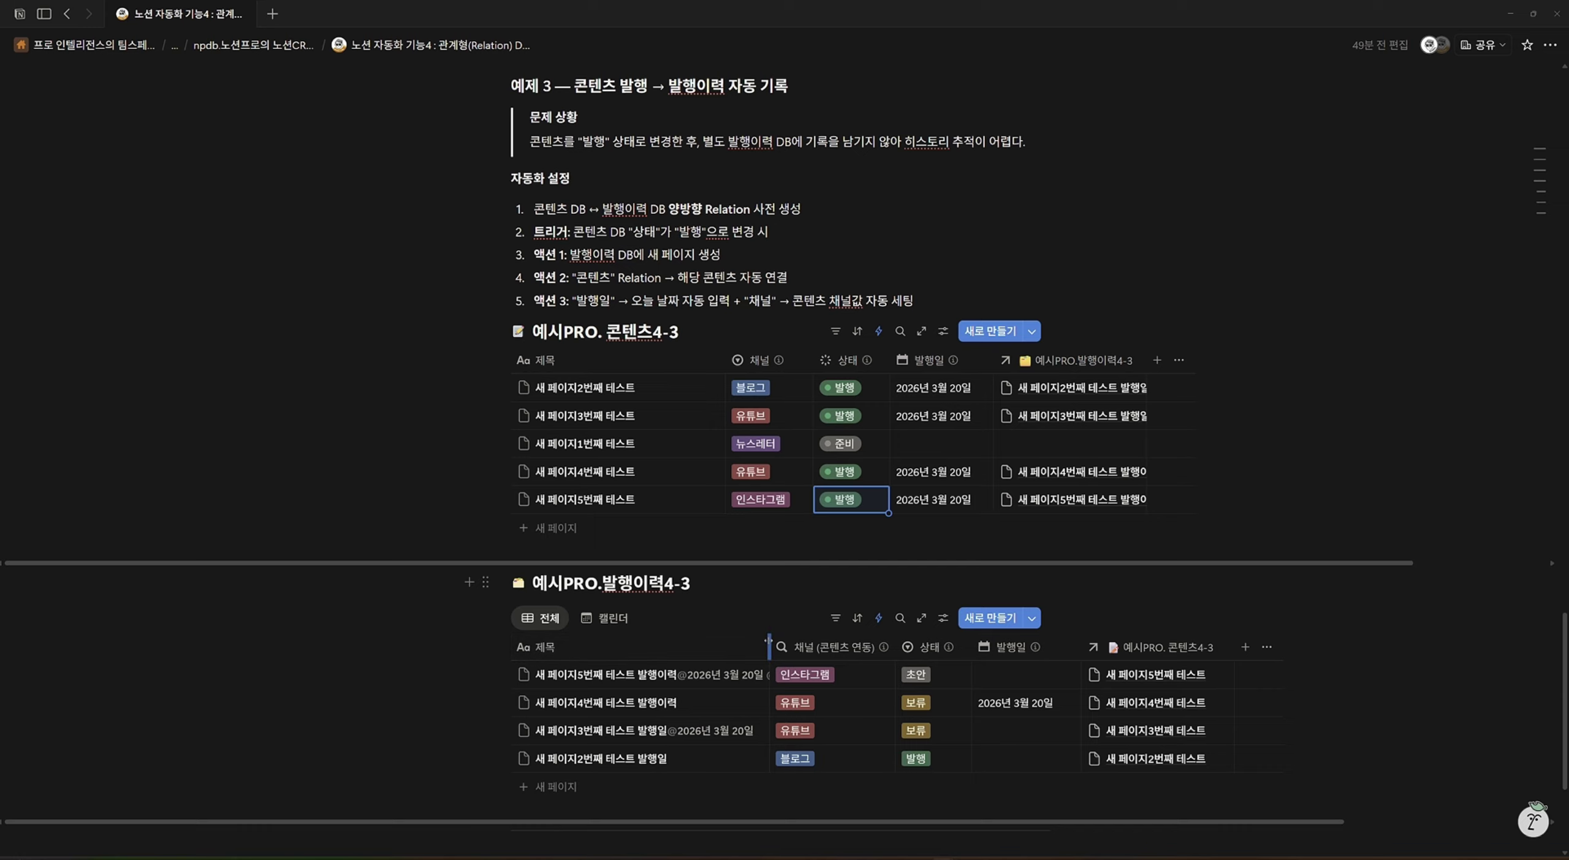
pyautogui.moveTo(768, 640); pyautogui.dragTo(822, 640)
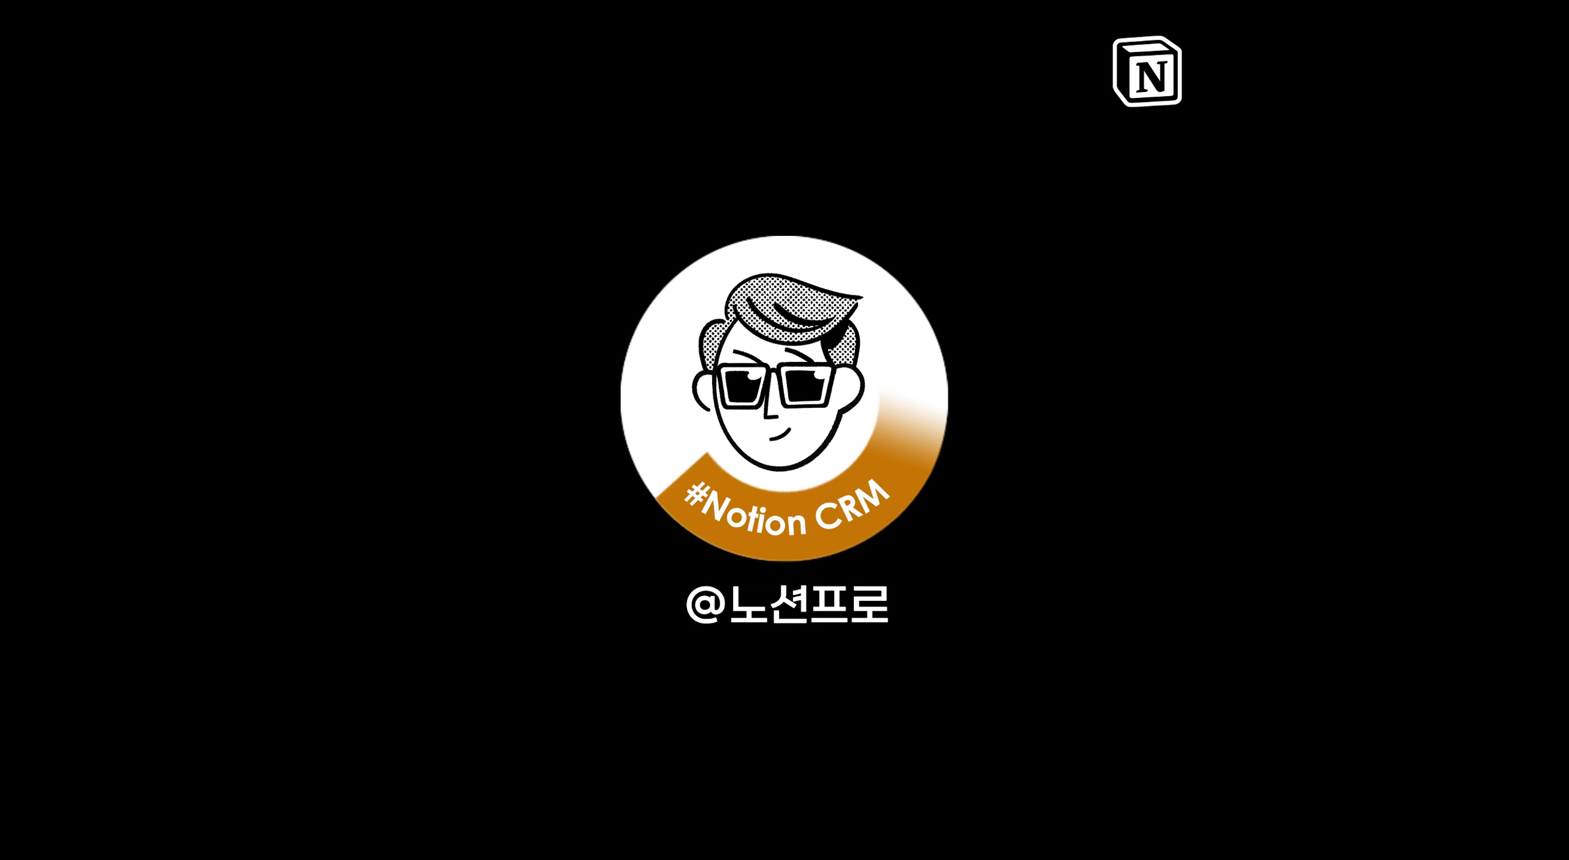